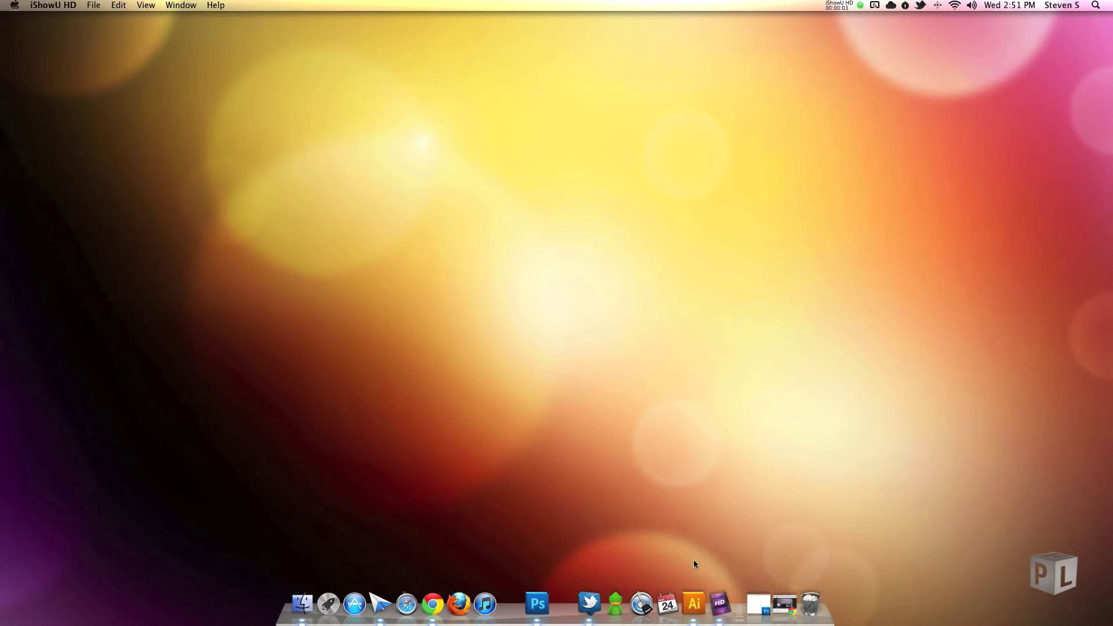
Create a new 800 x 600 px web document in Illustrator and move the Layers panel clear of the artboard.
left_click(693, 604)
key("super+n")
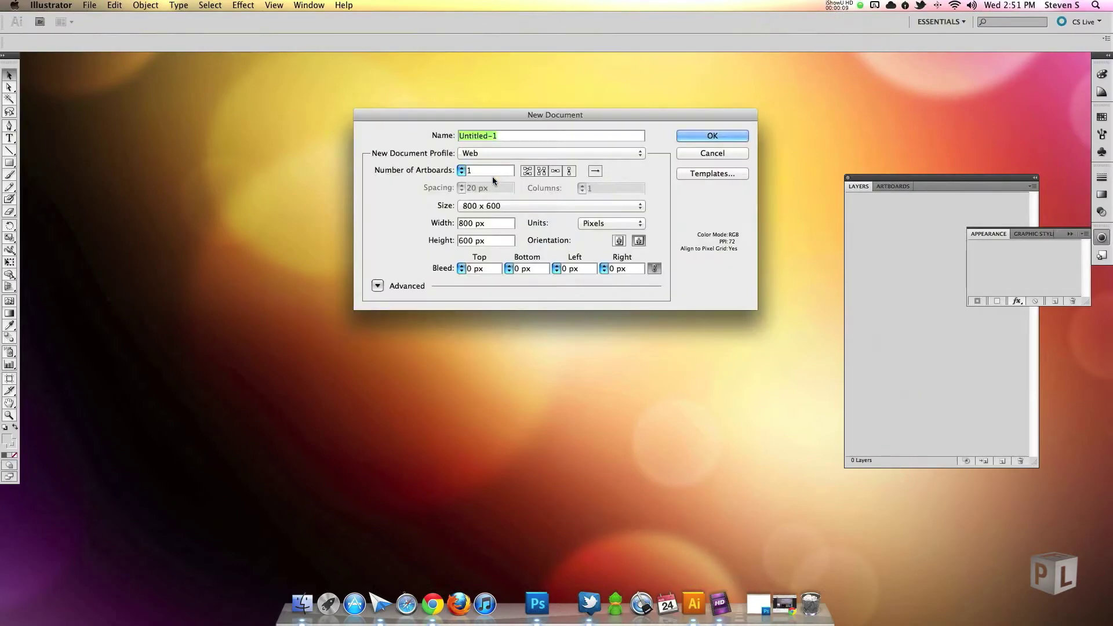
left_click_drag(551, 114, 547, 176)
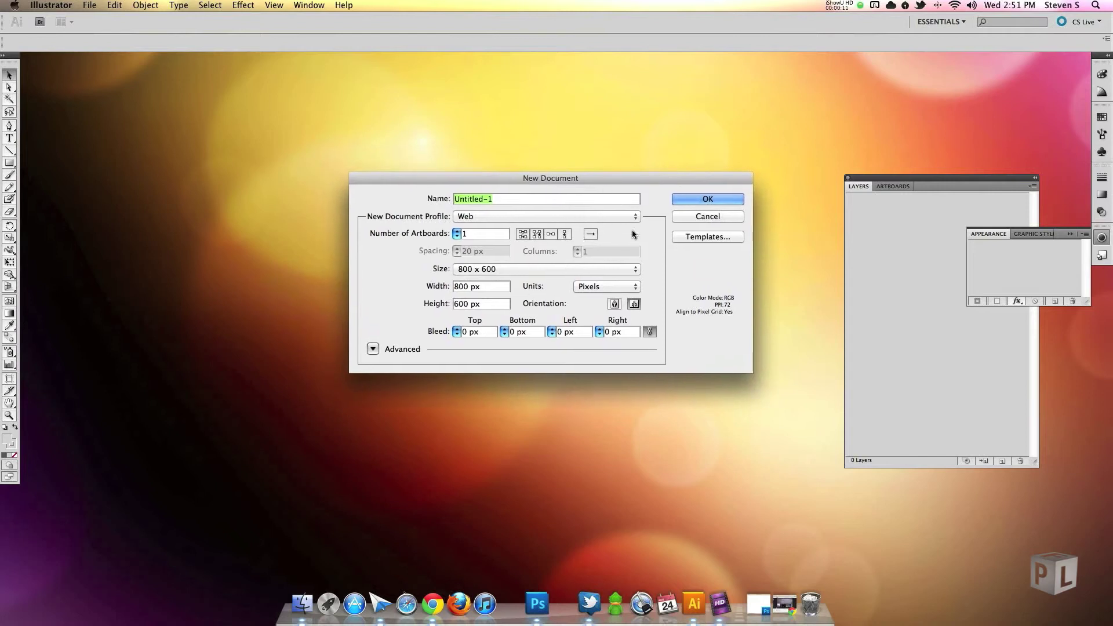
left_click(696, 195)
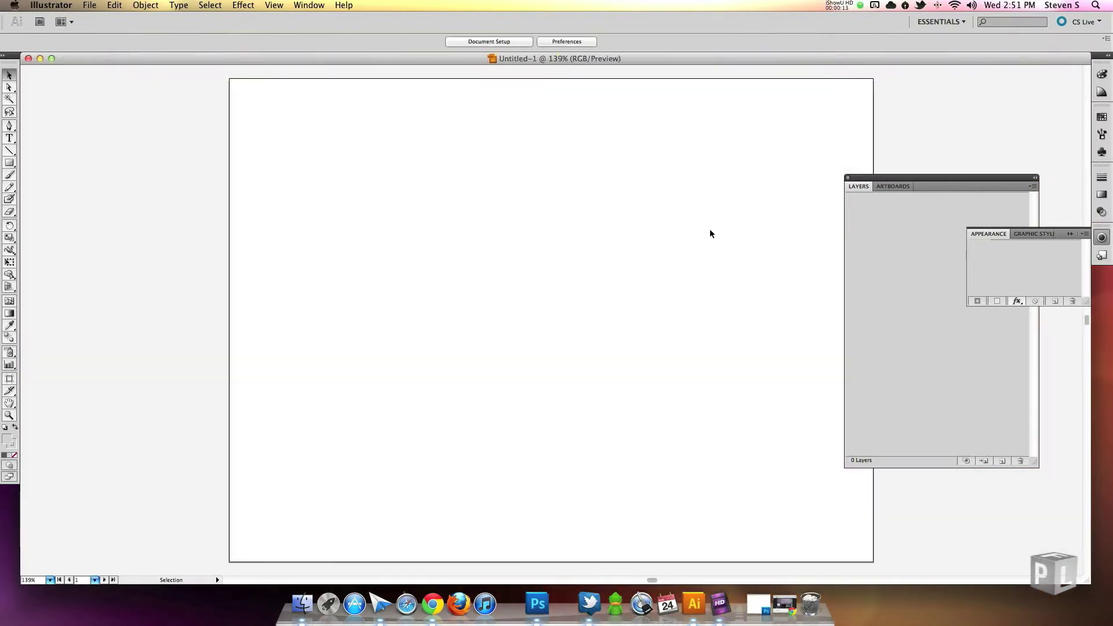
left_click_drag(909, 179, 928, 107)
Draw a square of about 196 px near the middle of the artboard and fill it with dark grey 232323.
left_click(10, 163)
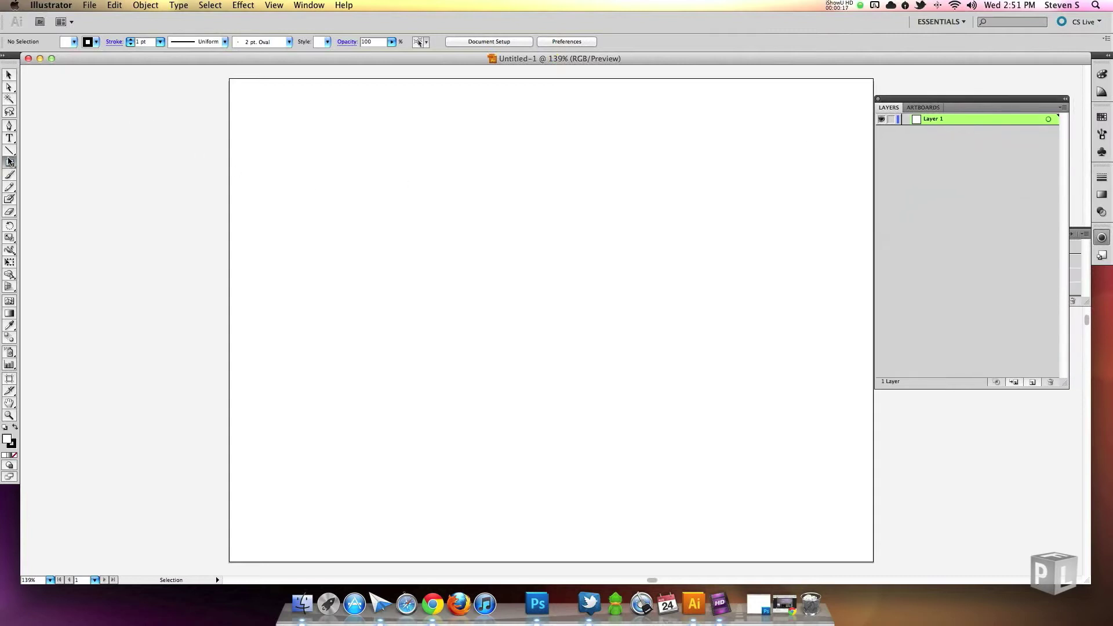
left_click_drag(435, 221, 593, 380)
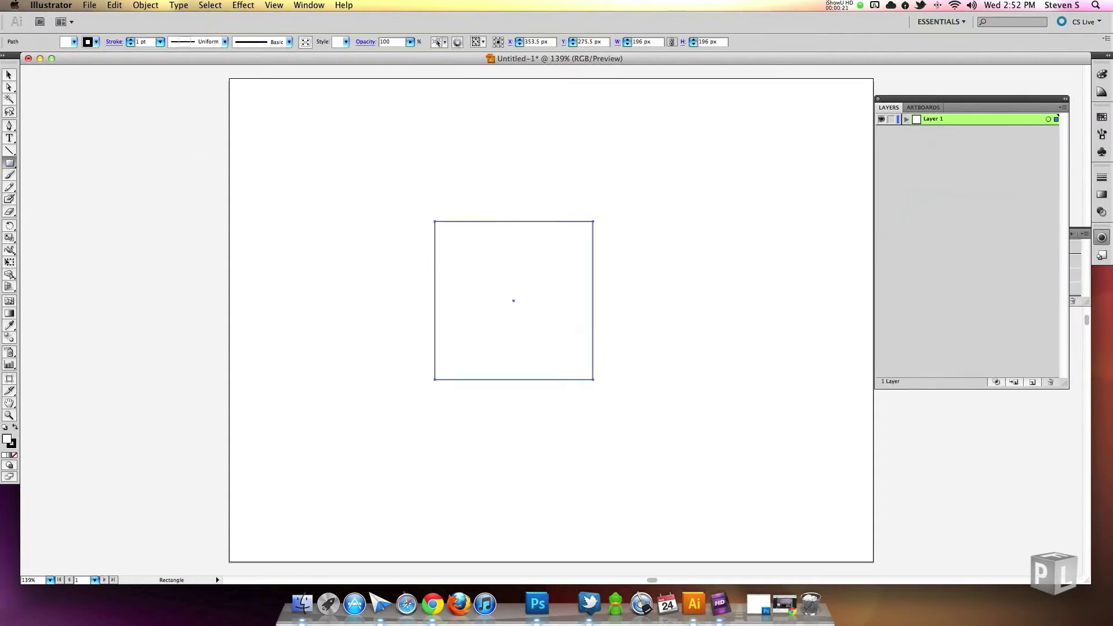
left_click(15, 427)
double_click(7, 439)
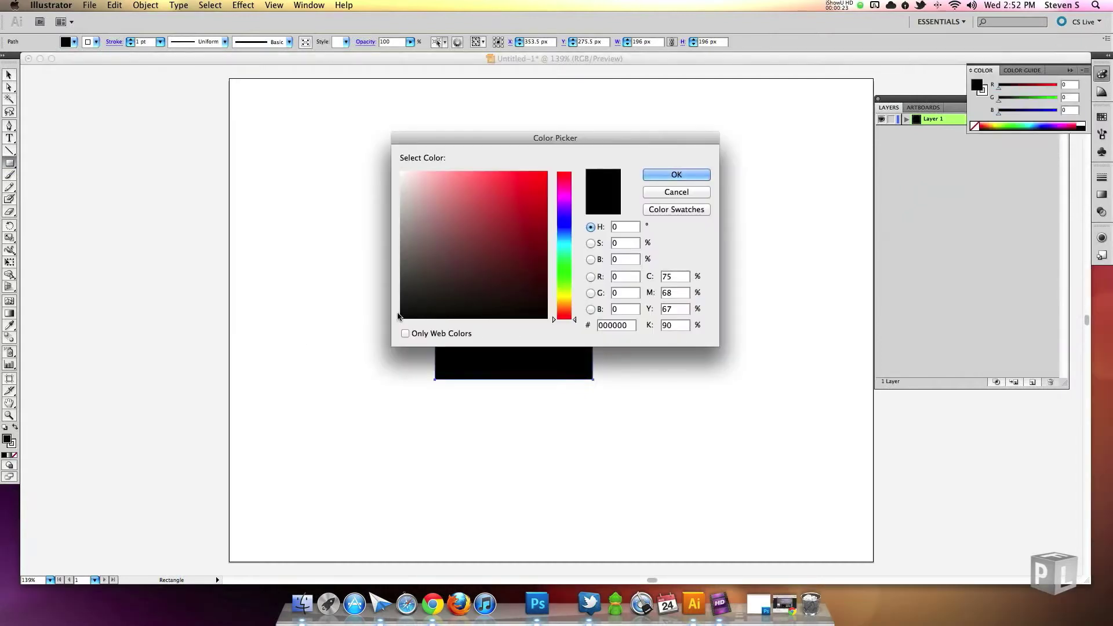
left_click_drag(409, 313, 397, 298)
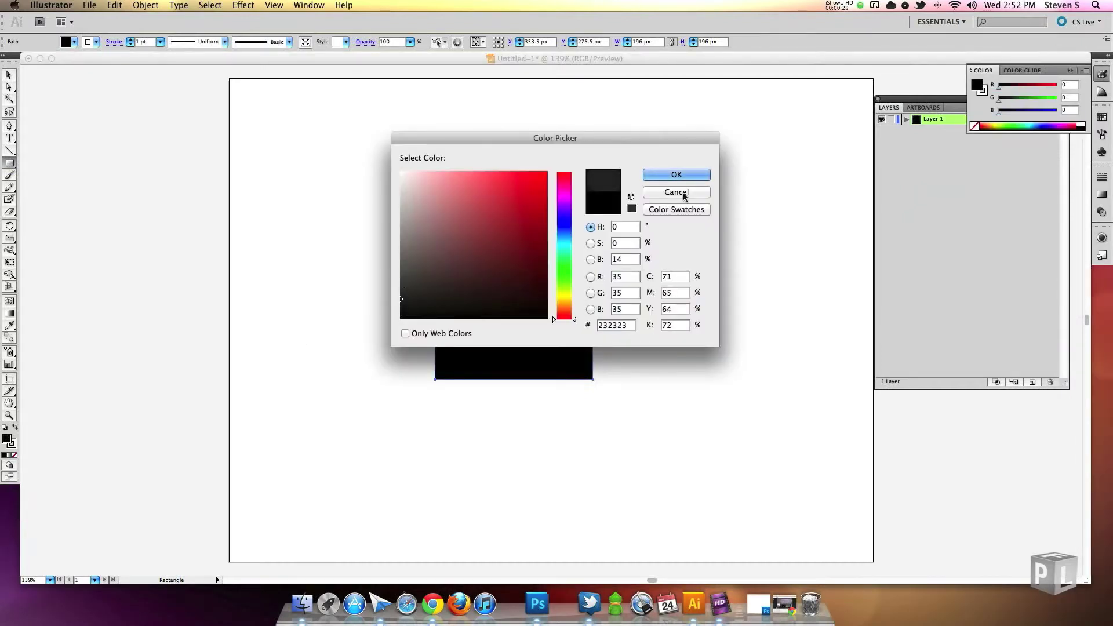
left_click(687, 175)
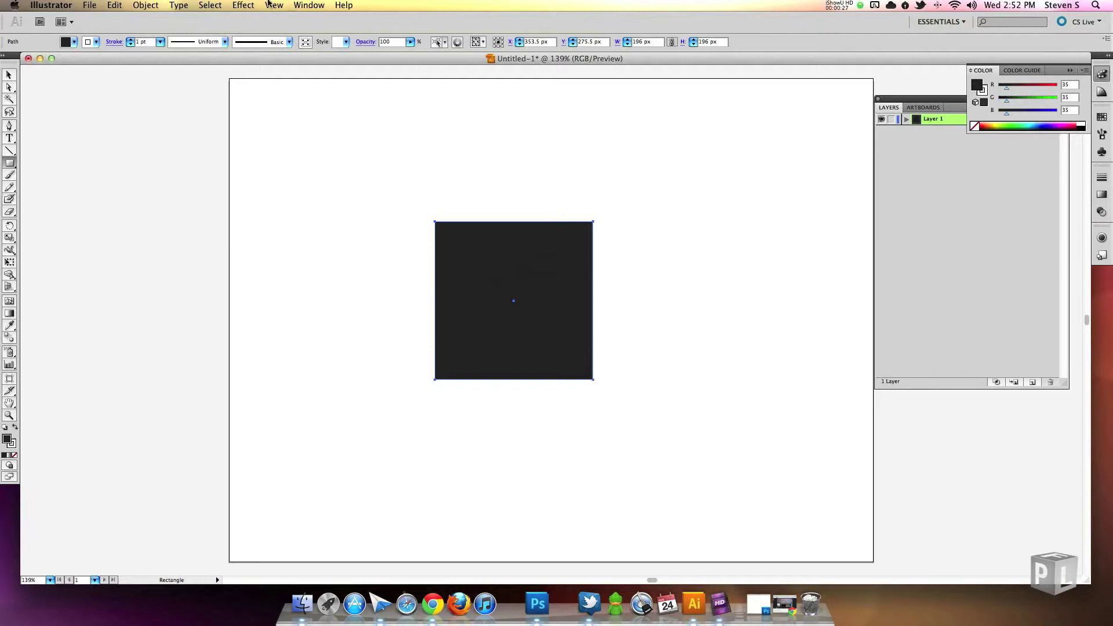
Open 3D Extrude & Bevel for the square with the preview on, keeping the dialog clear of the artwork.
left_click(244, 5)
mouse_move(283, 83)
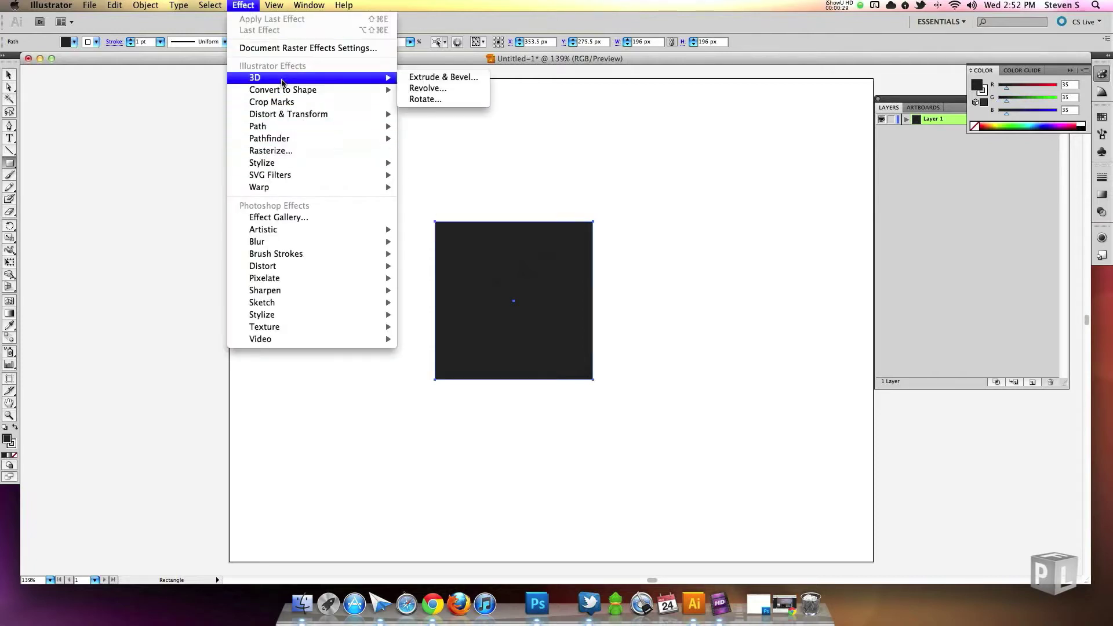
left_click(447, 79)
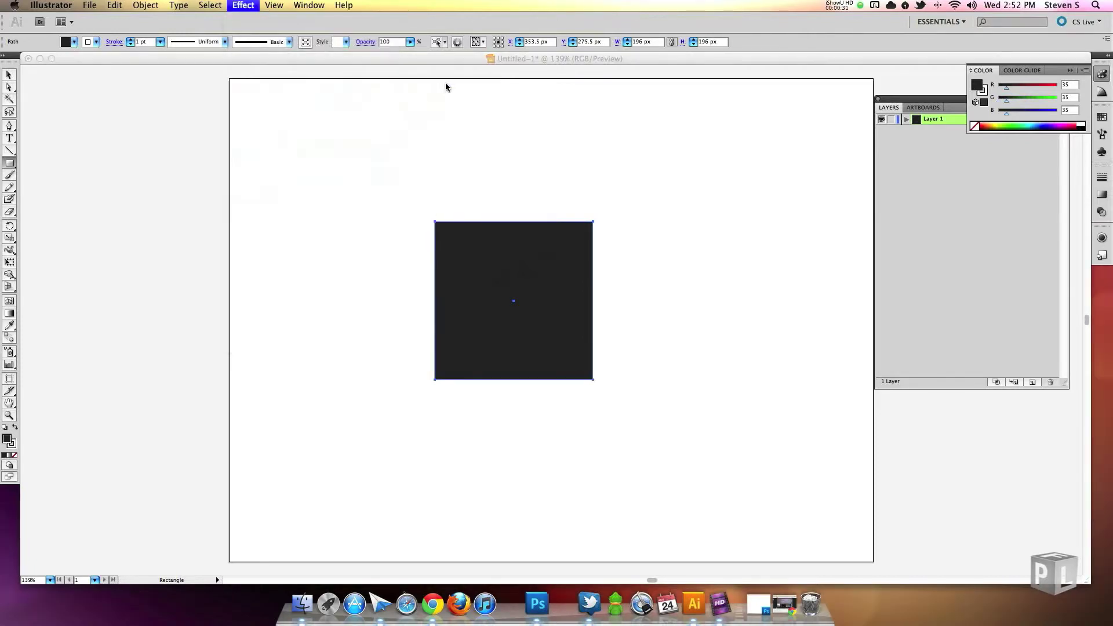
left_click(625, 149)
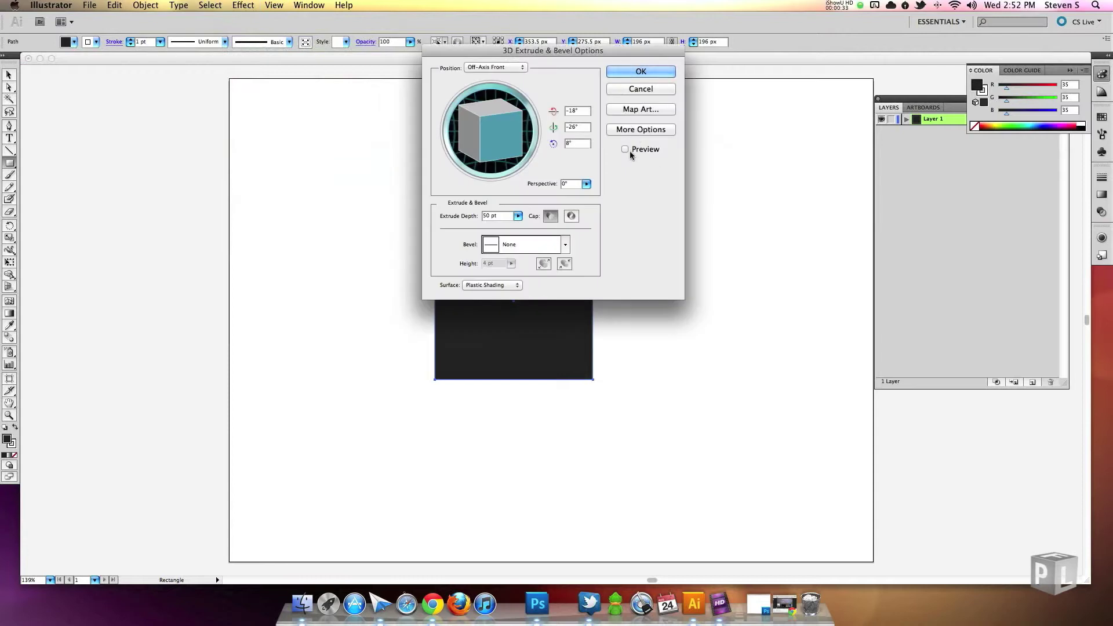
left_click_drag(623, 51, 822, 96)
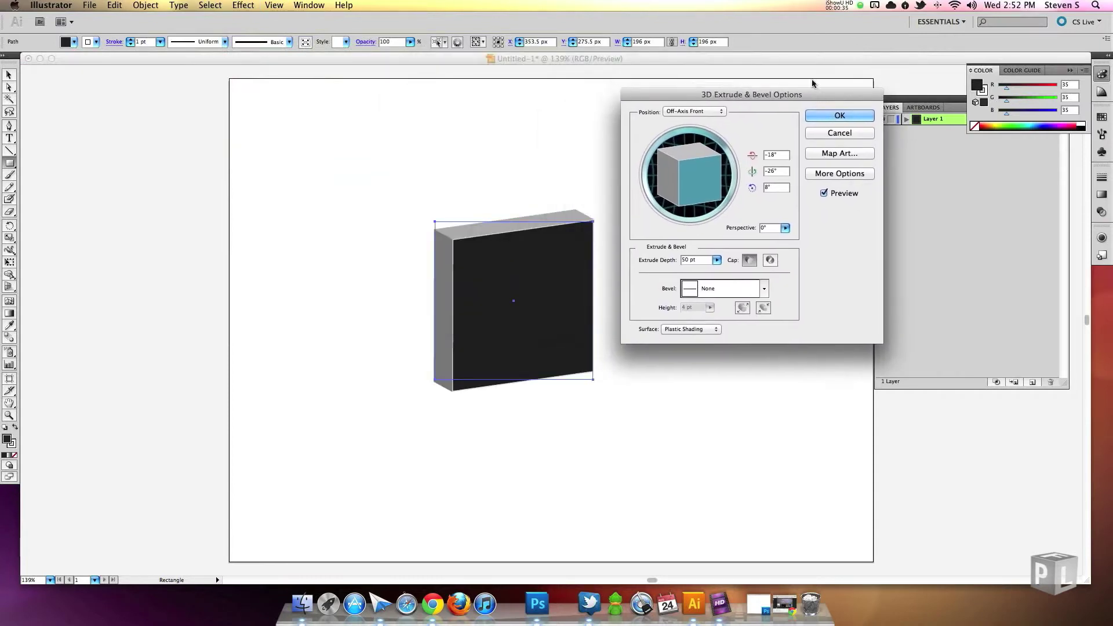
Set the extrude depth to 213 pt and freely rotate the cube to about -23°, 36° and -18°.
left_click(718, 260)
left_click_drag(658, 273, 660, 277)
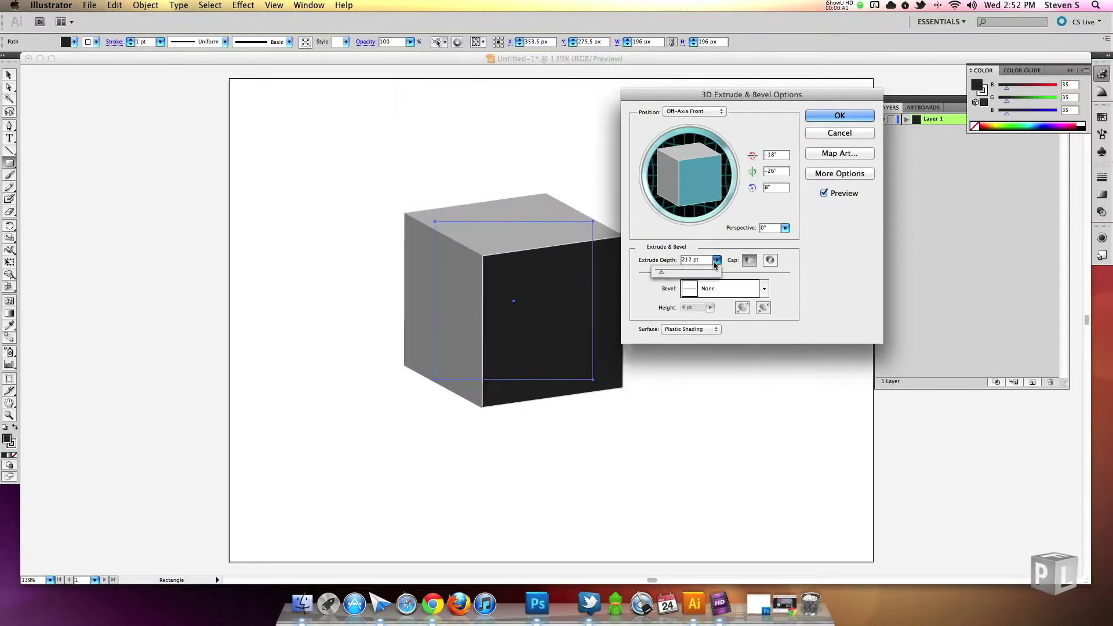
left_click(704, 263)
key("Down")
key("Down")
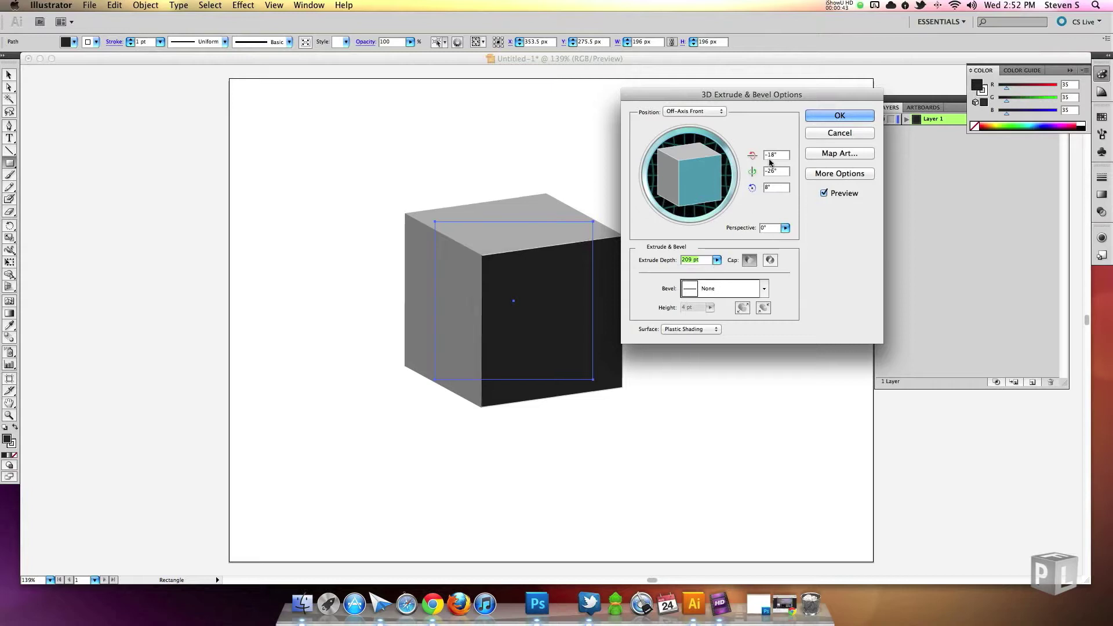
mouse_move(708, 182)
left_mouse_down()
mouse_move(688, 164)
mouse_move(662, 175)
mouse_move(755, 172)
mouse_move(728, 163)
left_mouse_up()
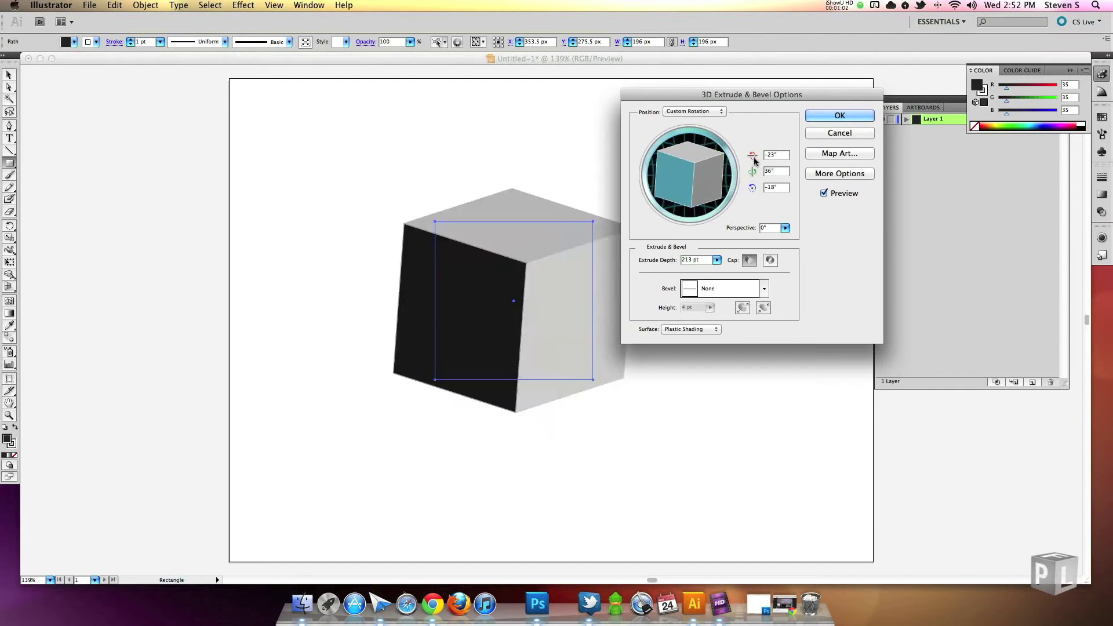
Set the cube's perspective to 57° and its X, Y and Z rotation to -21°, 30° and -14°.
left_click(785, 229)
left_click_drag(725, 241, 746, 242)
left_click_drag(697, 189, 688, 186)
left_click_drag(687, 143, 671, 215)
left_click(774, 188)
key("Down")
key("Down")
key("Down")
left_click(774, 156)
key("Up")
key("Up")
key("Up")
key("Up")
key("Up")
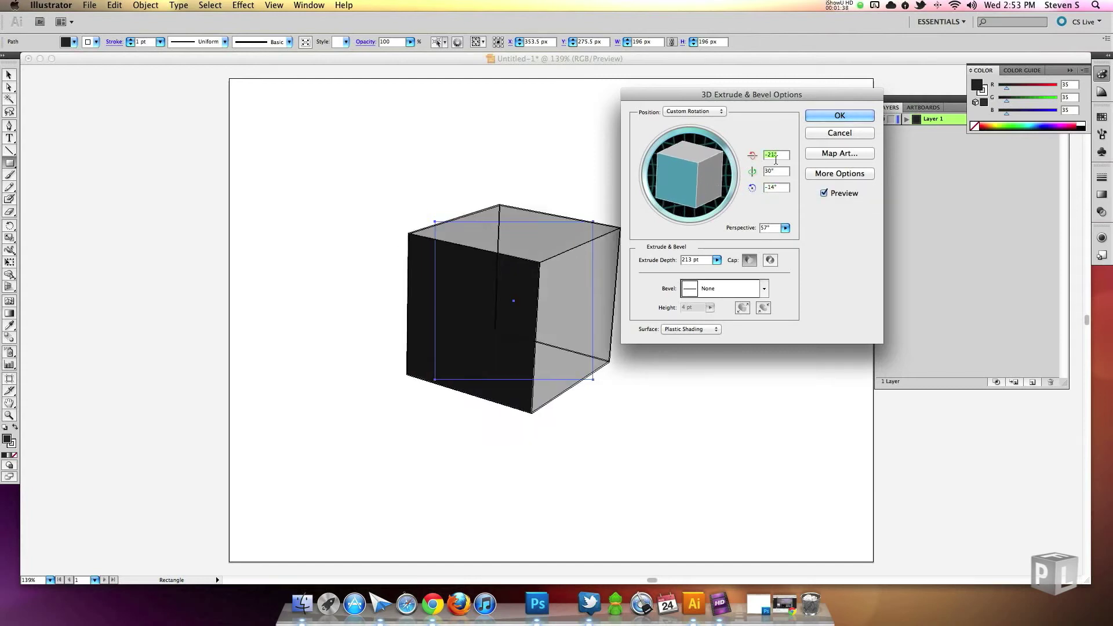
Adjust the cube's rotation to -21° around X, 39° around Y and -8° around Z.
left_click(774, 189)
key("Up")
key("Up")
key("Up")
left_click(774, 171)
key("Up")
key("Up")
key("Up")
key("Up")
key("Up")
key("Up")
key("Up")
key("Up")
key("Up")
left_click(775, 155)
key("Up")
key("Up")
key("Up")
key("Up")
key("Up")
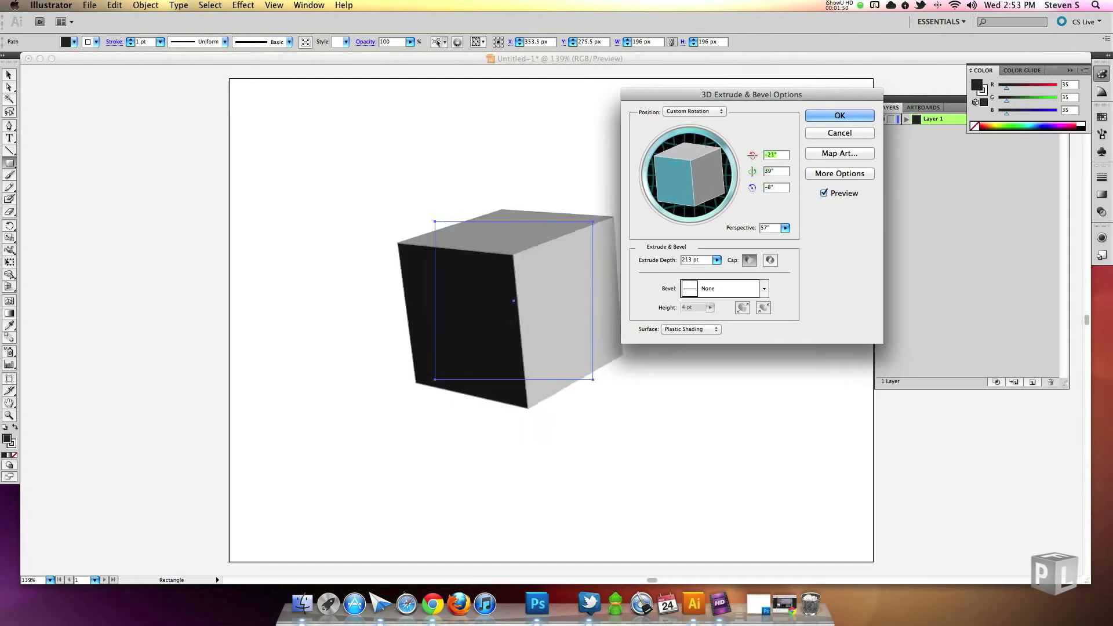
Set the cube's X rotation to -20° and Z rotation to -15°, and apply the 3D extrusion.
left_click(774, 188)
key("Up")
left_click(775, 155)
key("Down")
key("Down")
key("Down")
key("Down")
key("Down")
key("Down")
left_click(778, 188)
key("Down")
key("Down")
key("Down")
key("Down")
key("Down")
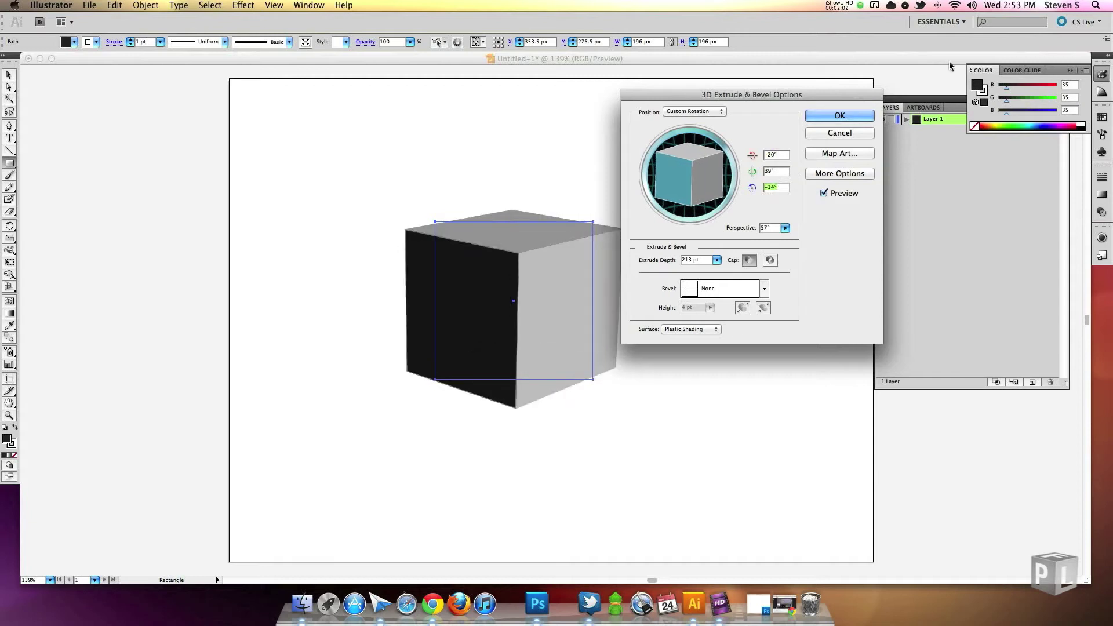
left_click_drag(777, 94, 877, 94)
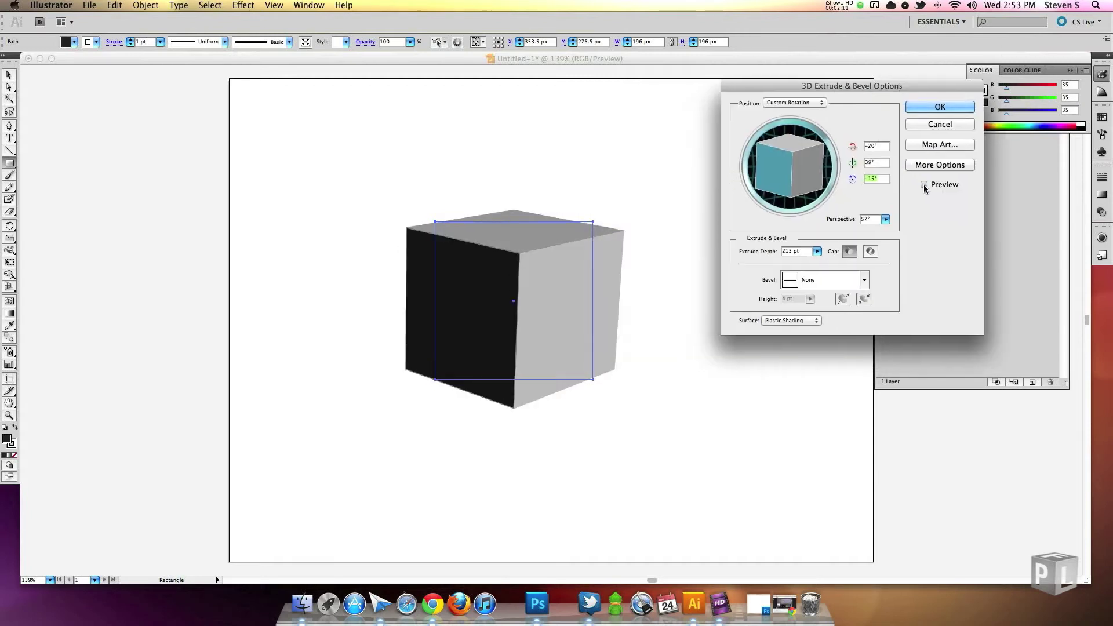
left_click(945, 113)
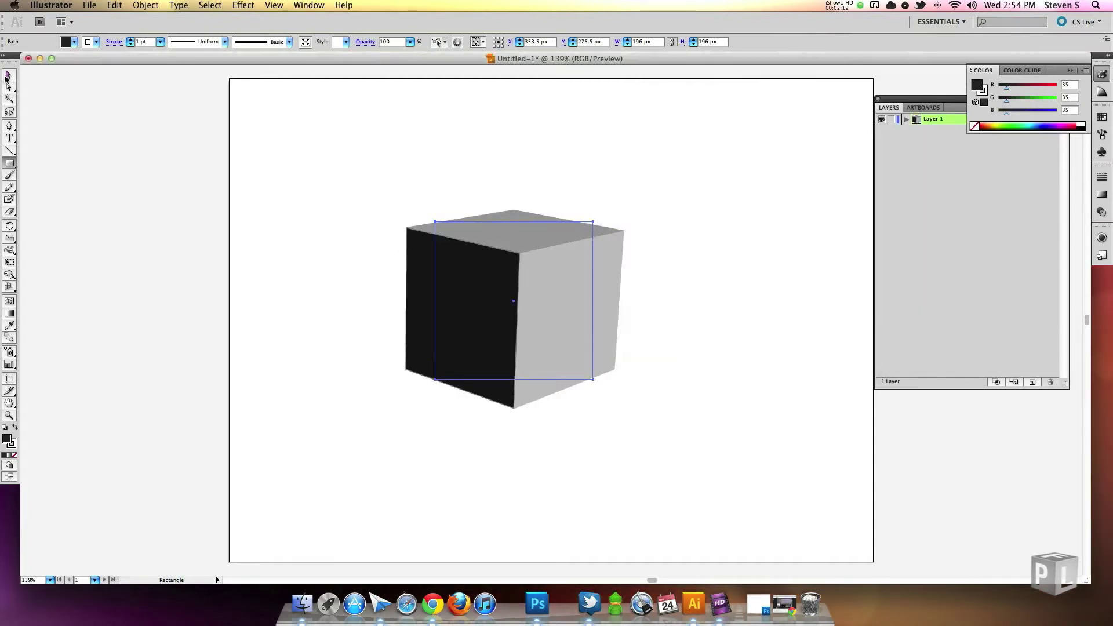
Deselect the cube and capture a screenshot of the artboard area around it.
left_click(6, 75)
left_click(275, 224)
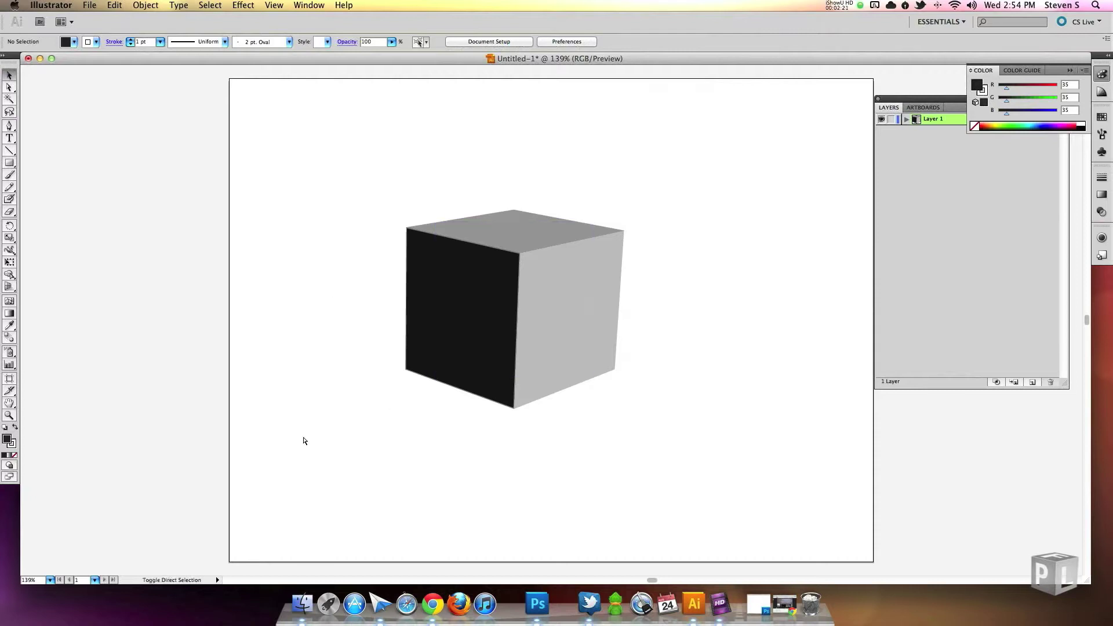
key("m")
left_click_drag(321, 144, 696, 452)
Quit Illustrator without saving the cube document.
right_click(693, 604)
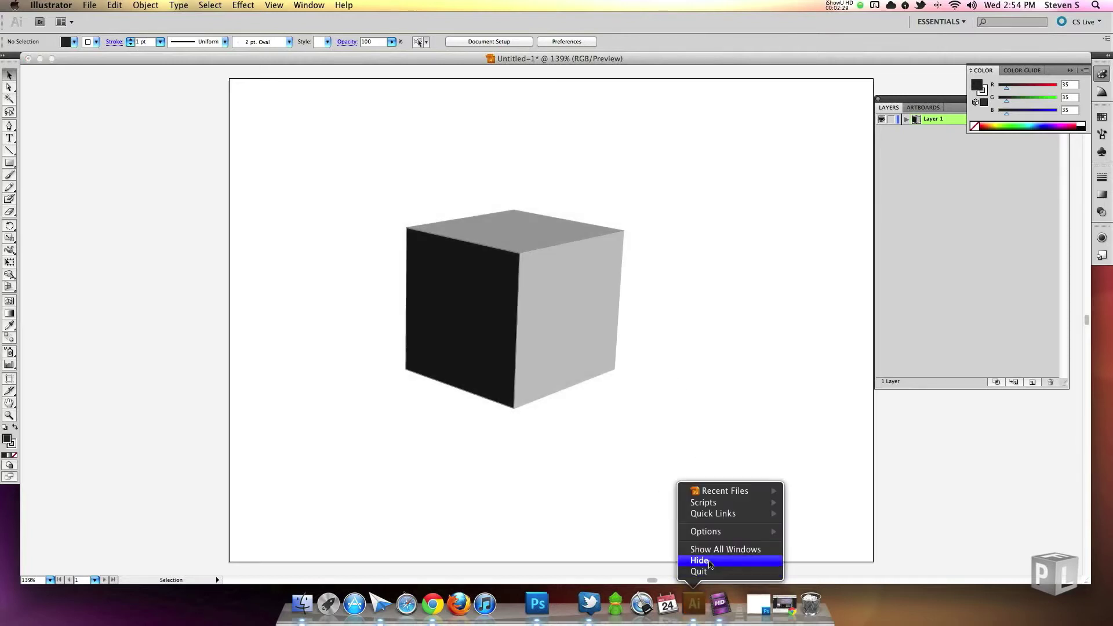
left_click(705, 575)
left_click(517, 185)
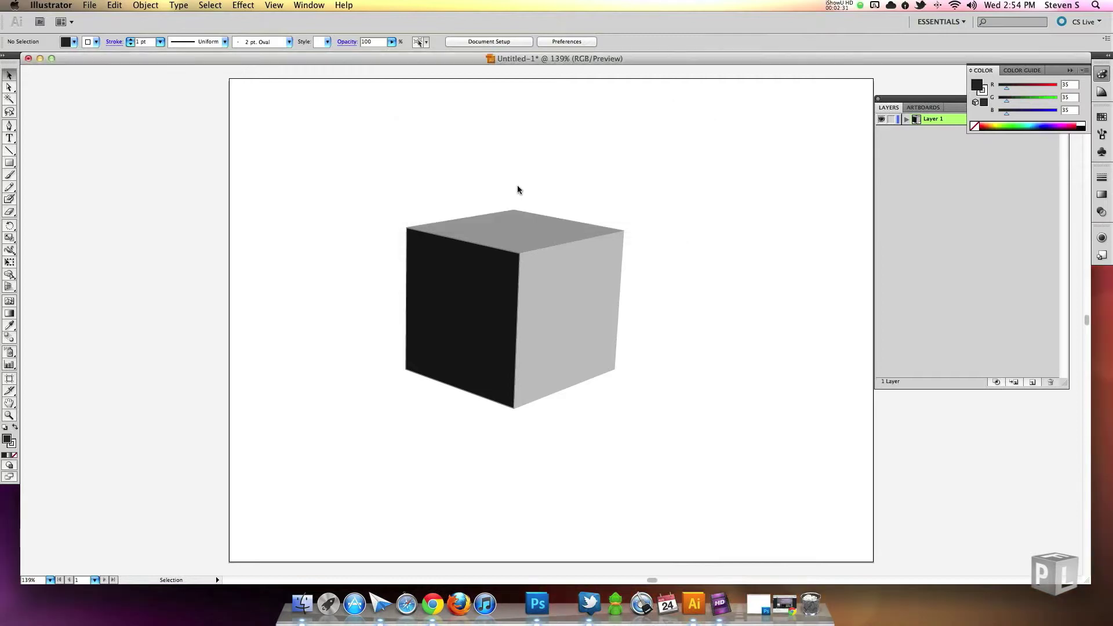
Switch to Photoshop and create a 1280 x 1024 px RGB document at 72 pixels/inch with a white background.
left_click(536, 606)
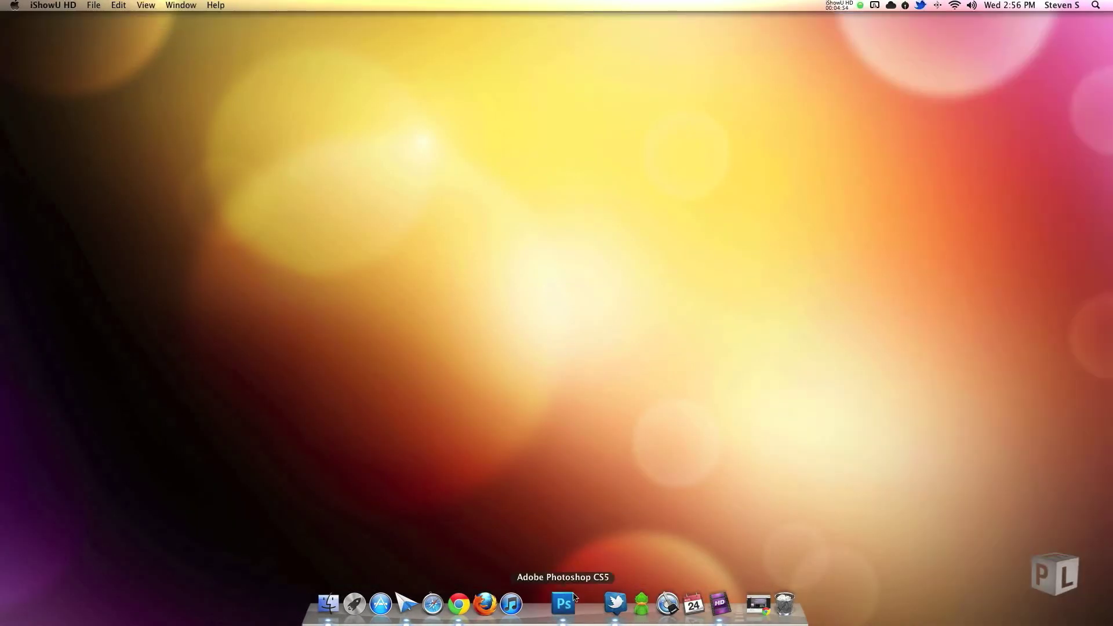
left_click(563, 605)
key("super+n")
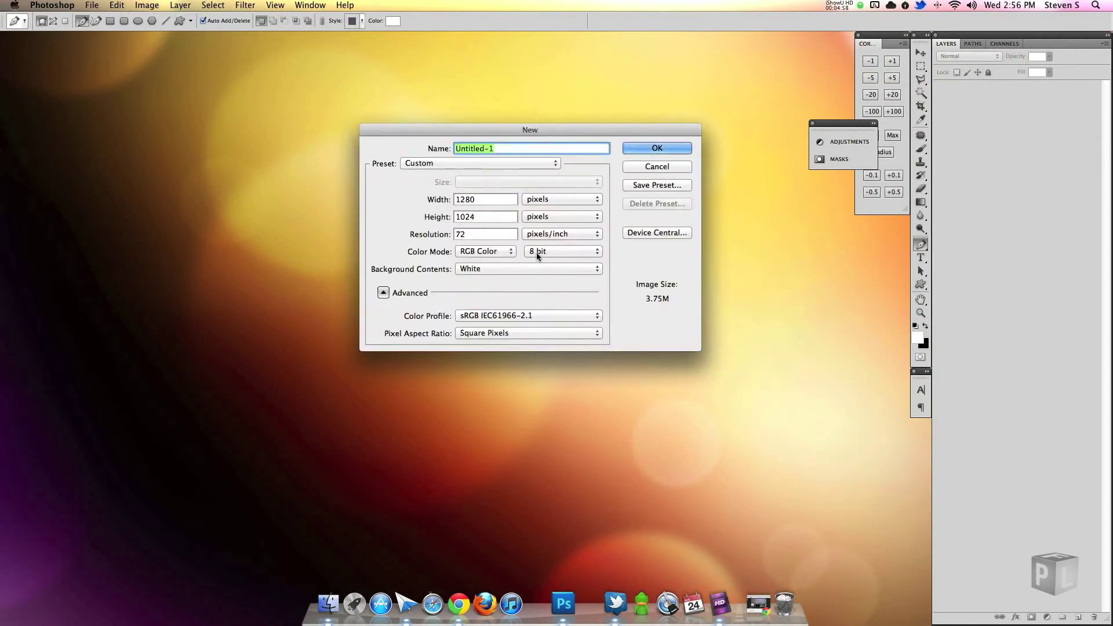
left_click(658, 151)
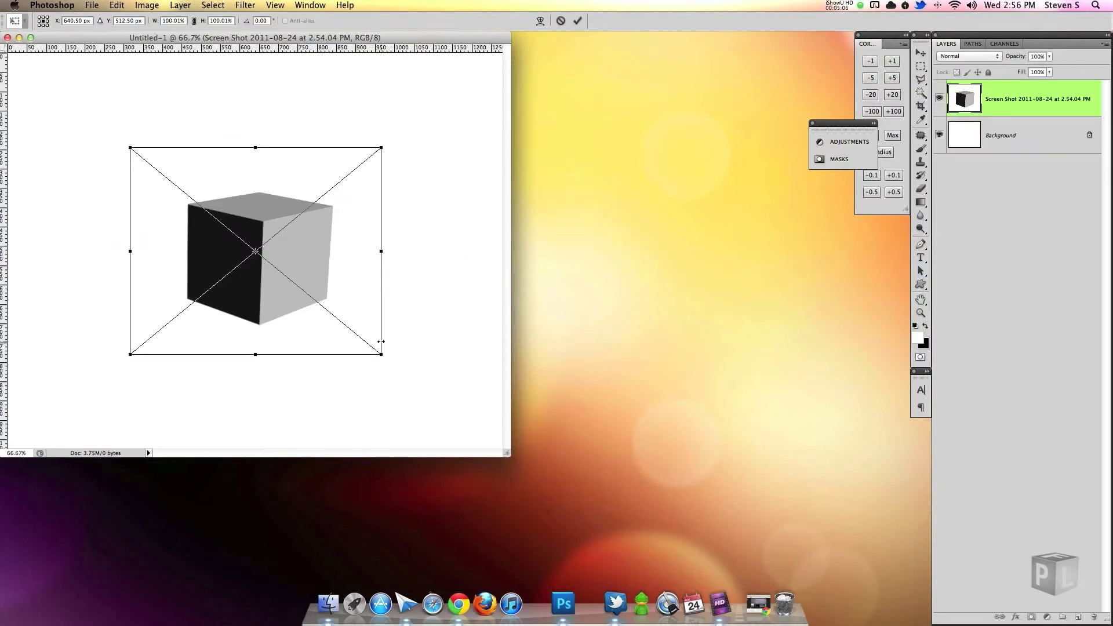
Place the cube screenshot in the document at 173.58% scale and enlarge the document window.
left_click_drag(381, 354, 490, 432)
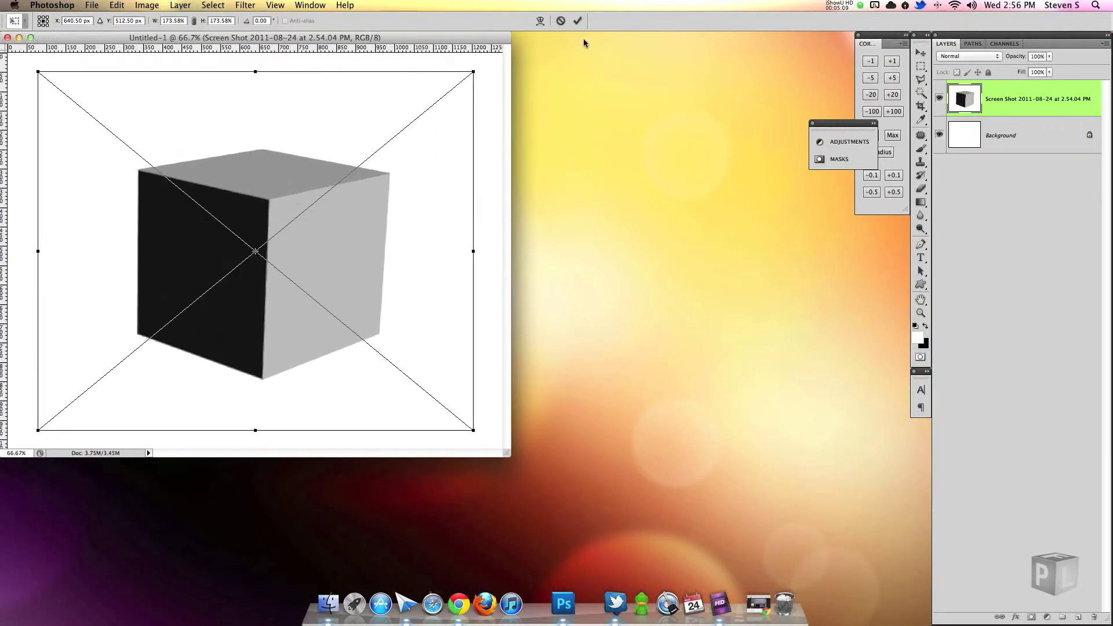
left_click(577, 21)
left_click_drag(507, 454, 898, 581)
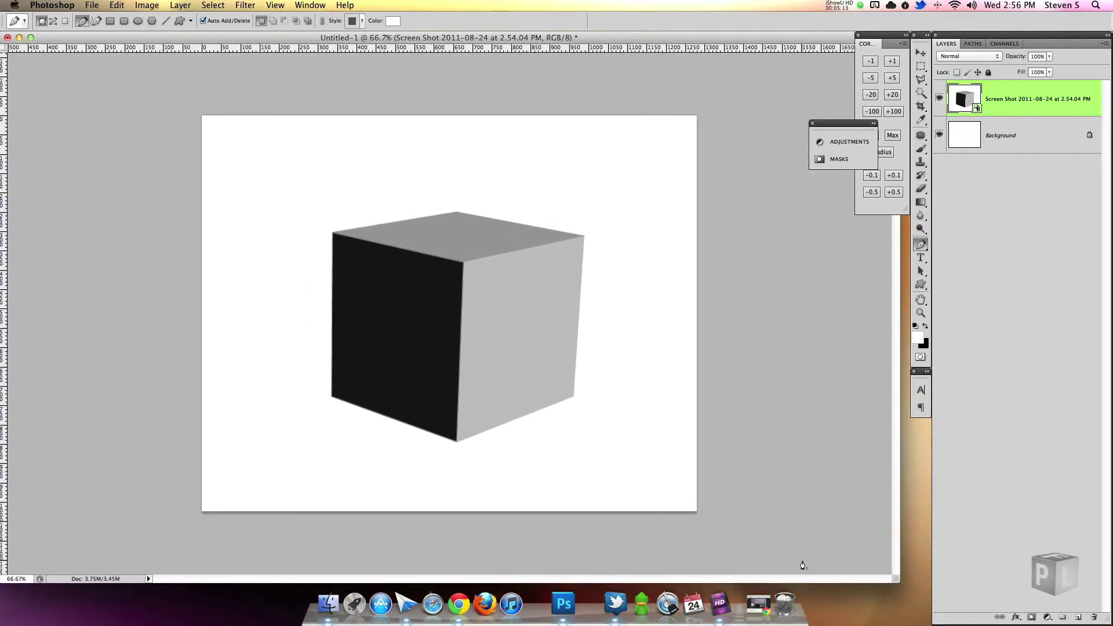
On a new layer, trace the cube's top face with the Pen tool as a closed white shape.
key("super+plus")
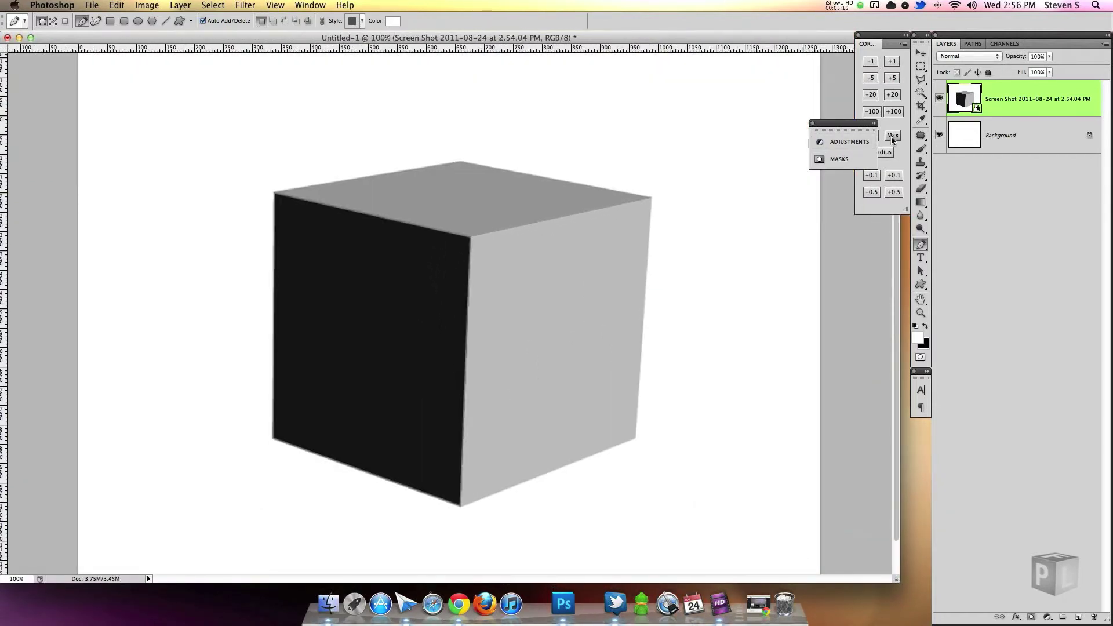
left_click(1077, 619)
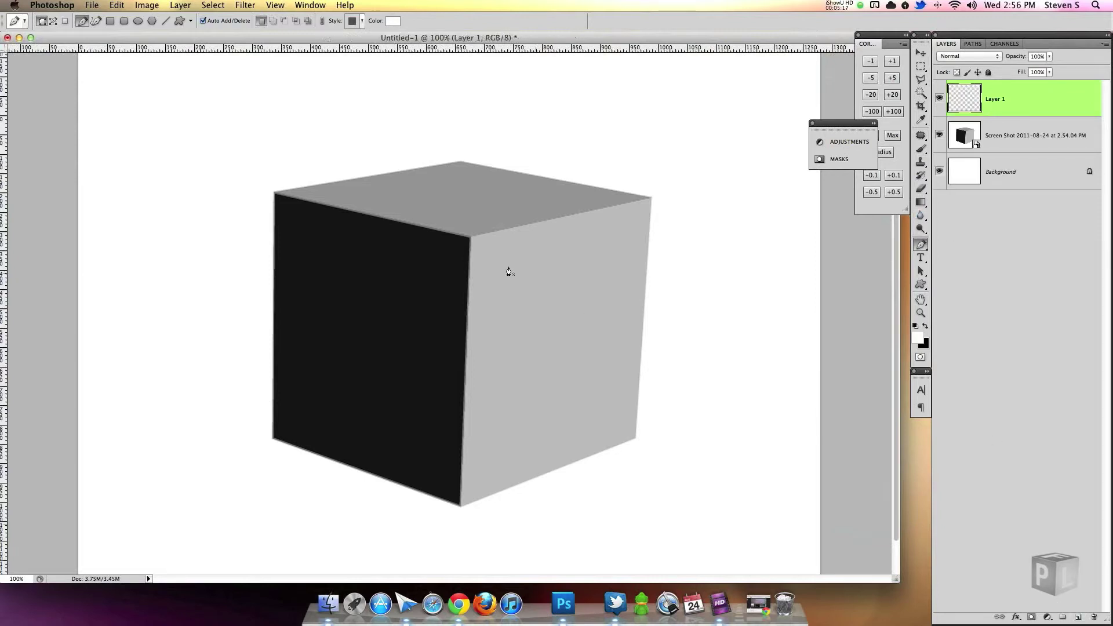
left_click(275, 193)
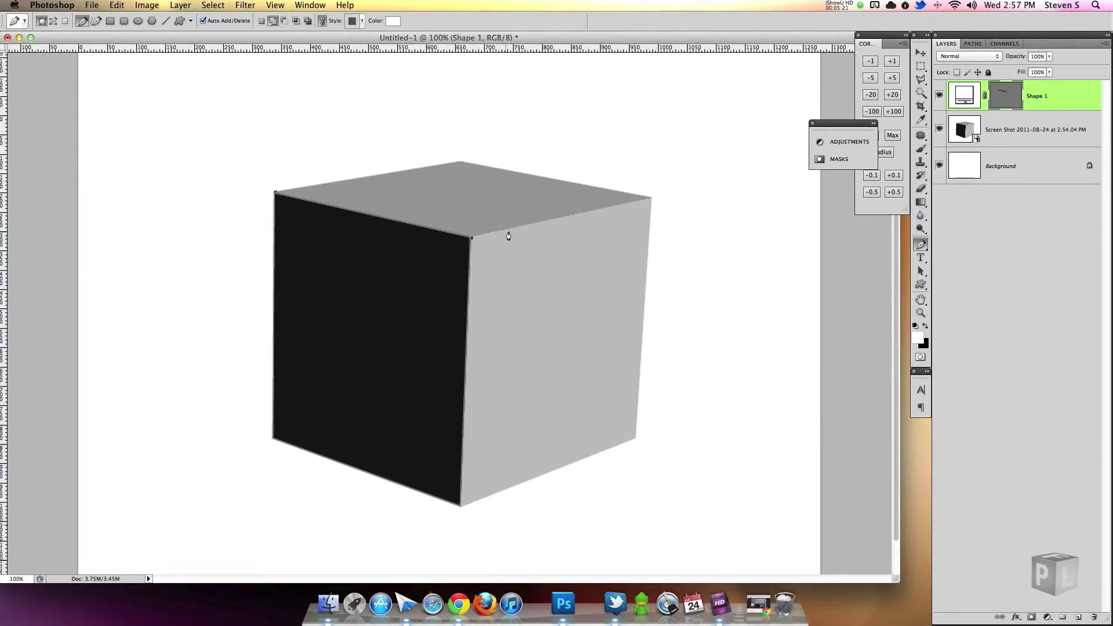
left_click(651, 199)
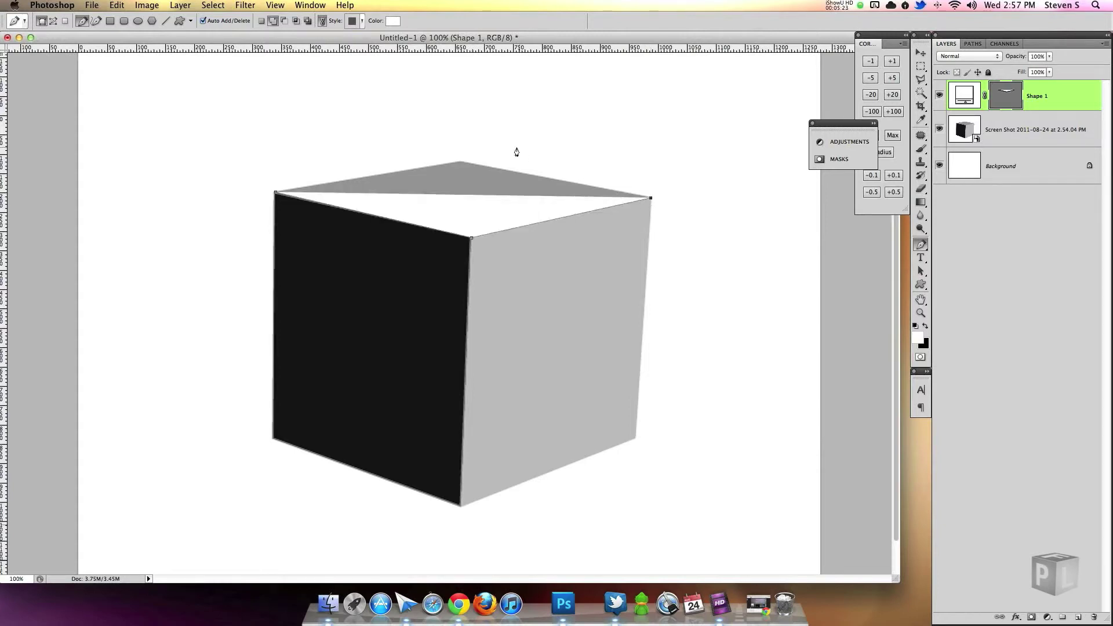
left_click(462, 161)
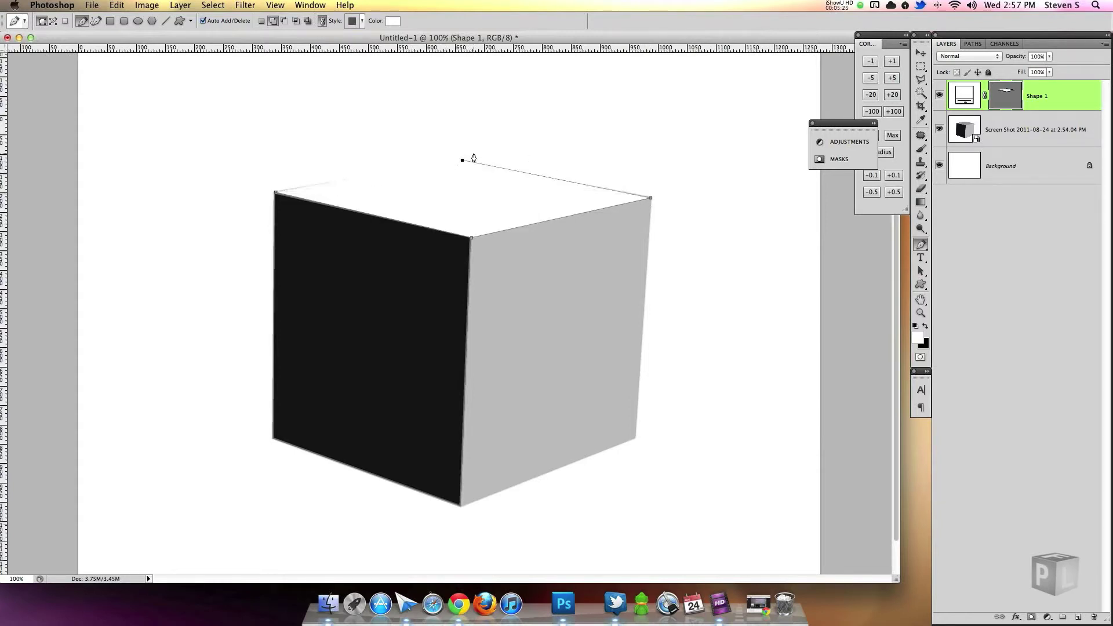
left_click(461, 163)
left_click(462, 163)
left_click(277, 194)
Hide the top-face shape and, on a new layer, trace the cube's right face with the Pen tool as a closed white shape.
left_click(1078, 617)
left_click(939, 132)
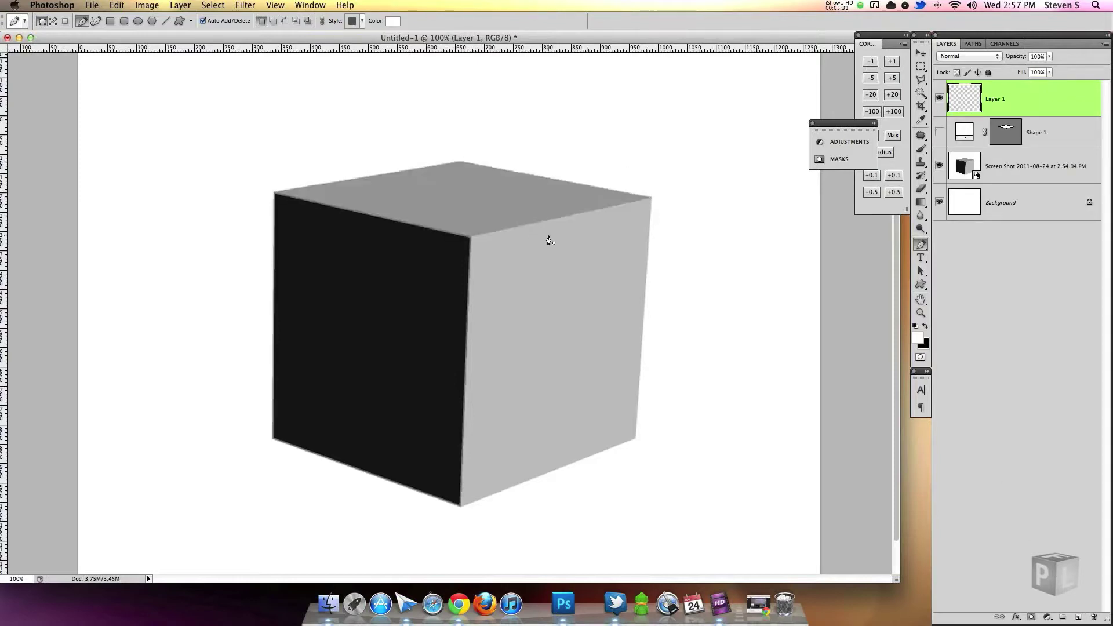
left_click(471, 237)
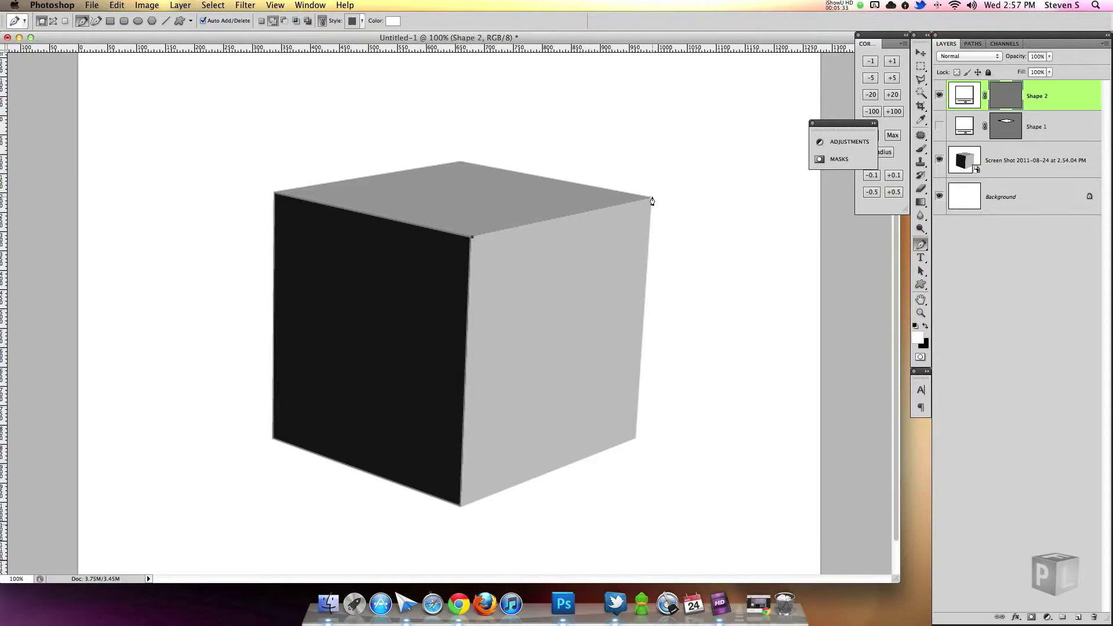
left_click(636, 437)
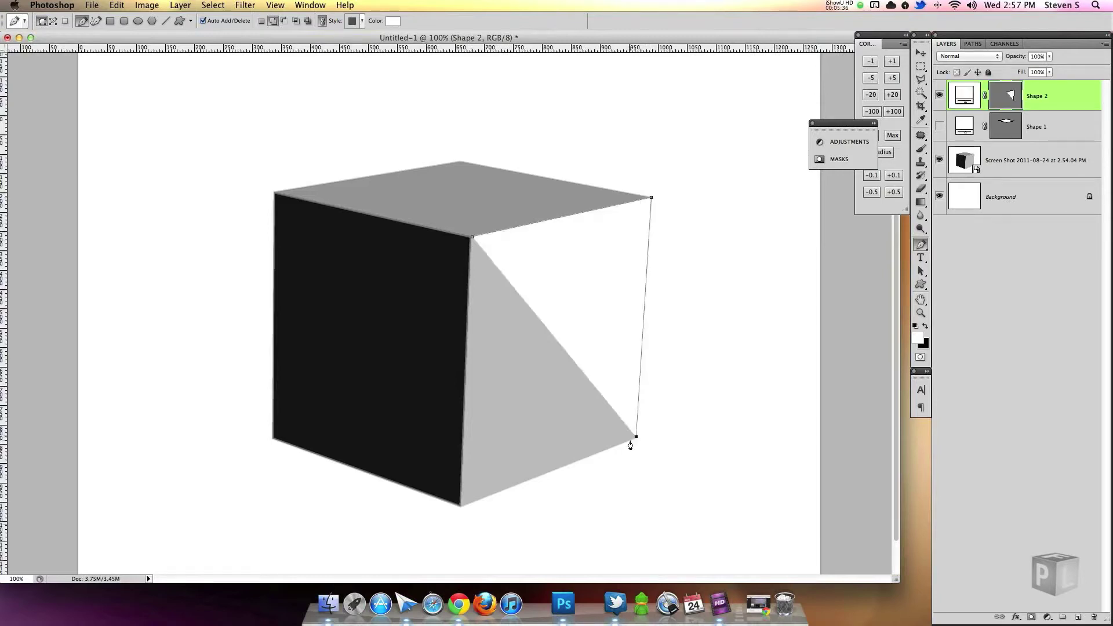
left_click(462, 508)
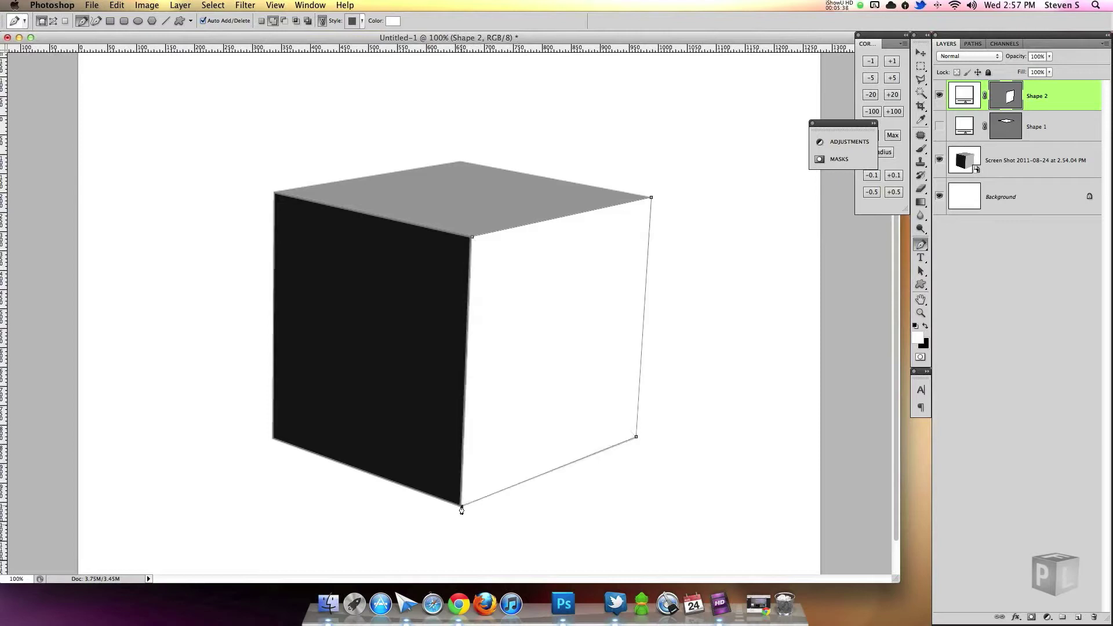
left_click(473, 238)
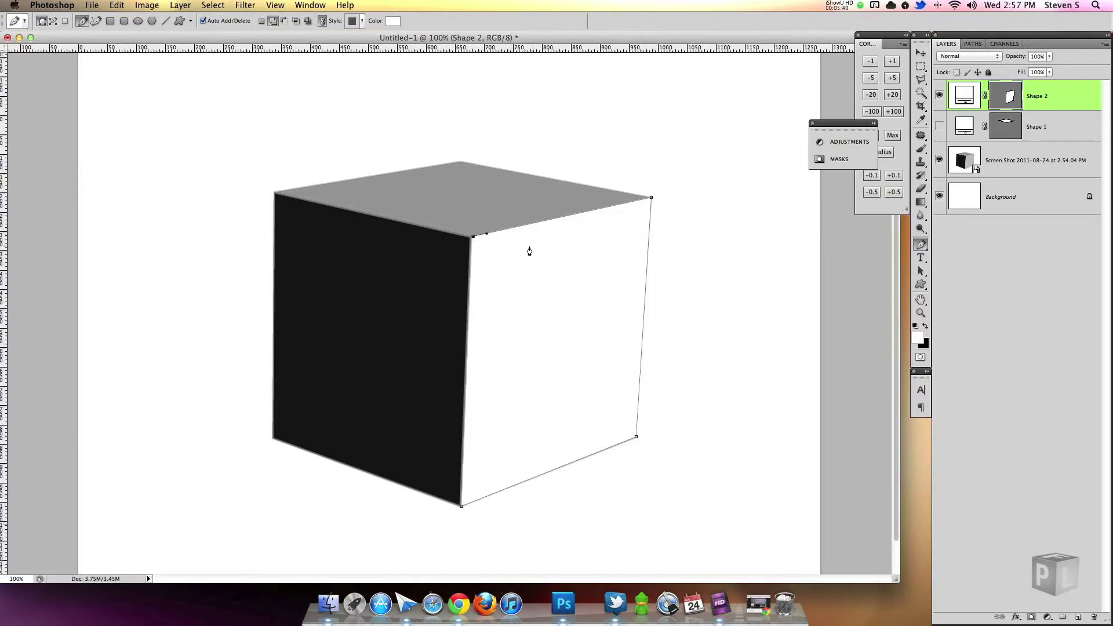
left_click(473, 238)
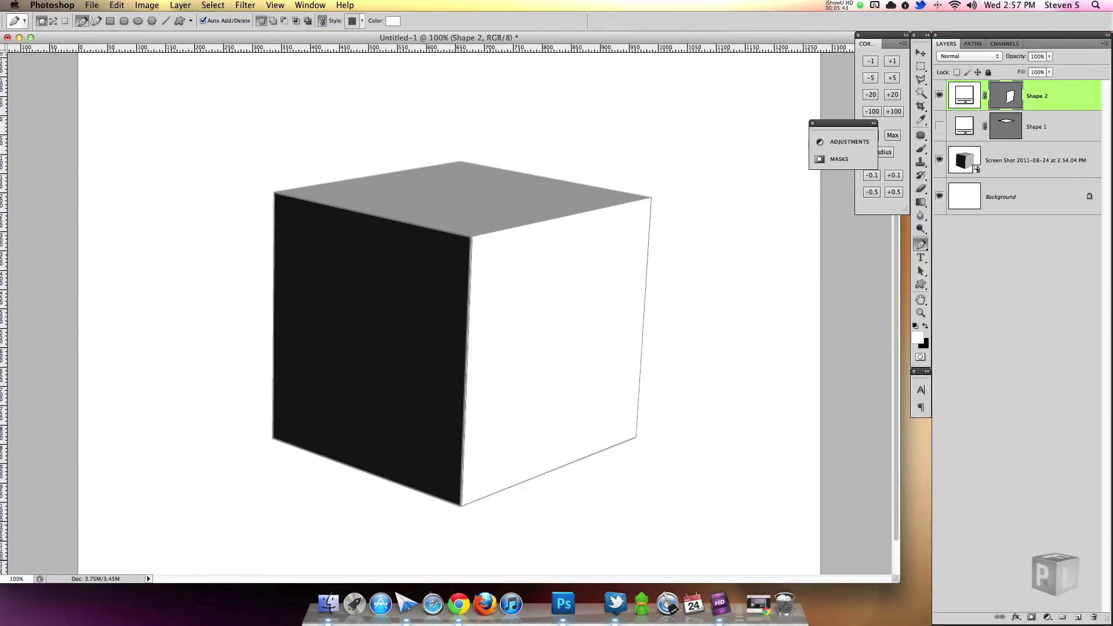
Change the right-face shape's fill color to a medium gray.
double_click(961, 93)
left_click_drag(778, 284, 732, 253)
left_click(1015, 190)
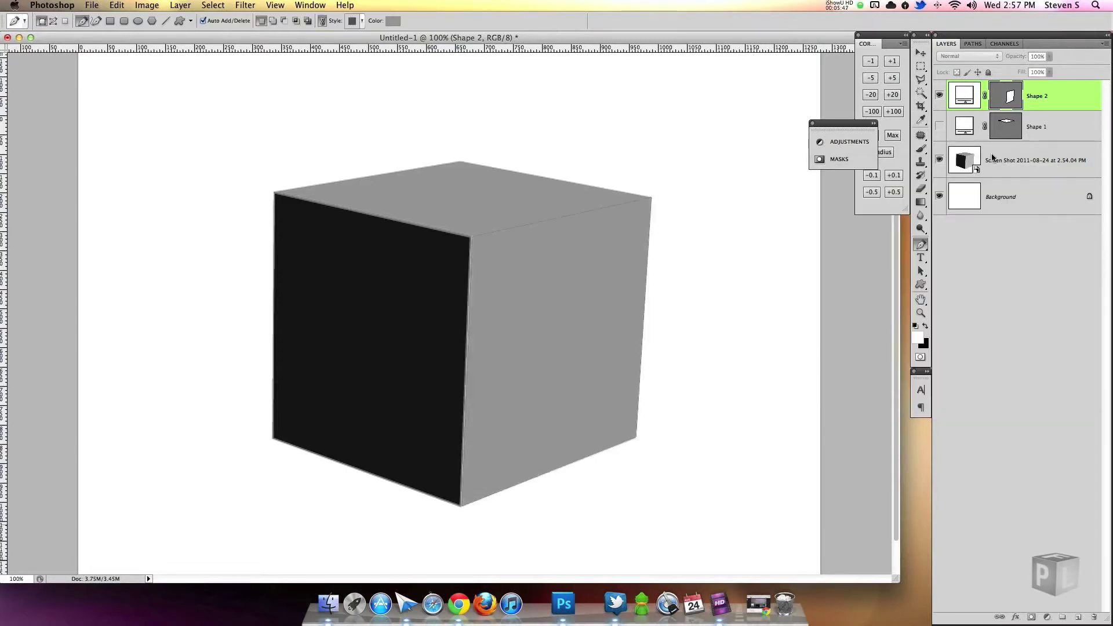
Hide the right-face shape and, on a new layer, trace the cube's left face with the Pen tool as a closed white shape.
left_click(939, 97)
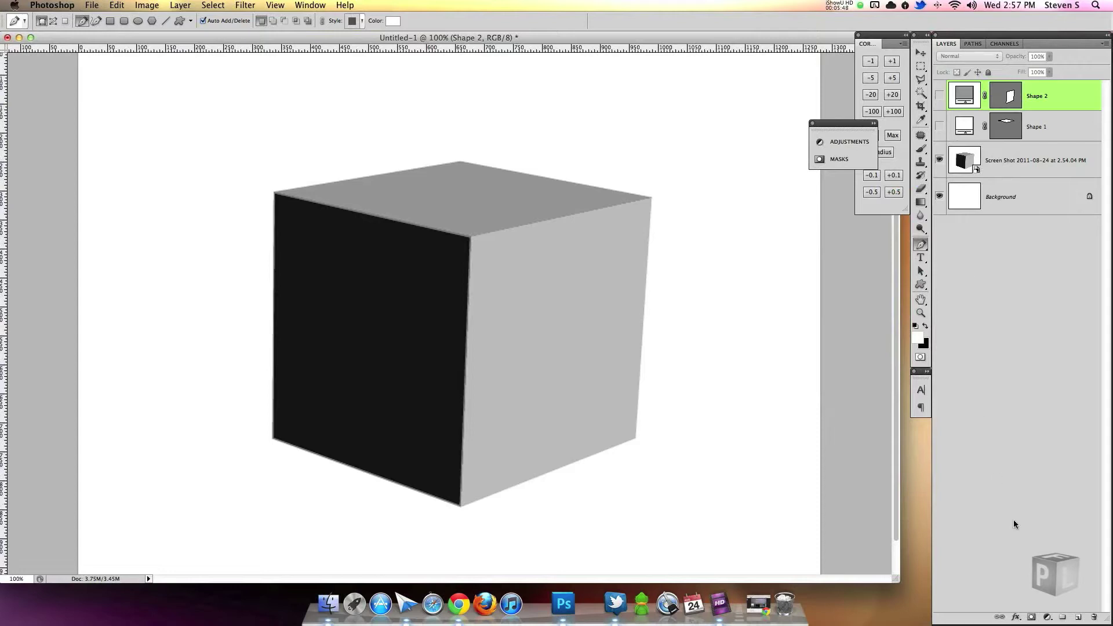
left_click(1078, 618)
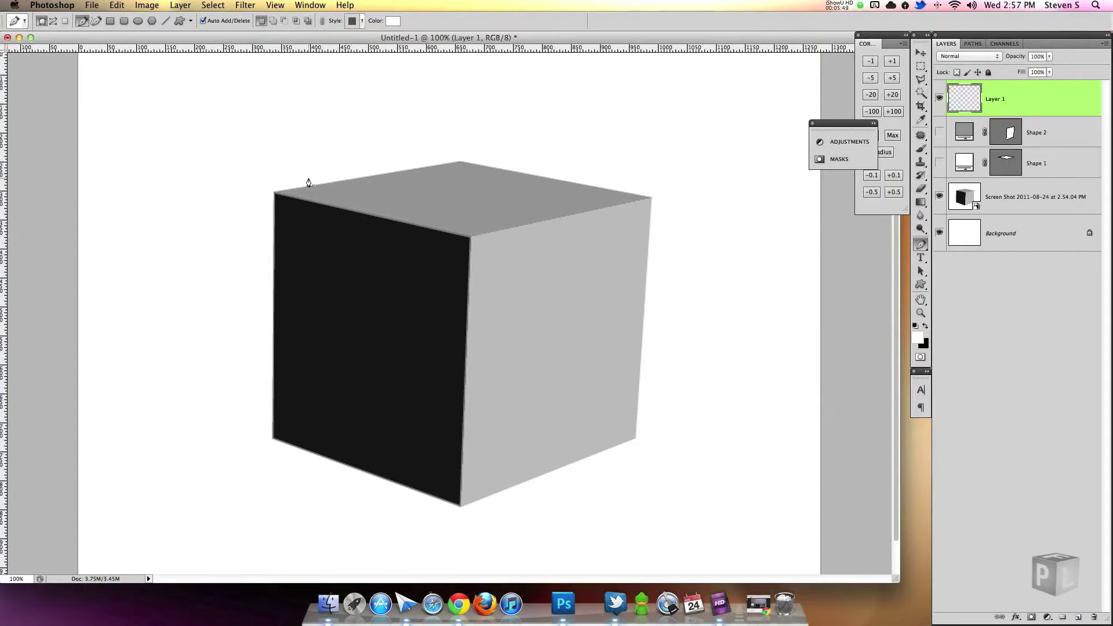
left_click(275, 196)
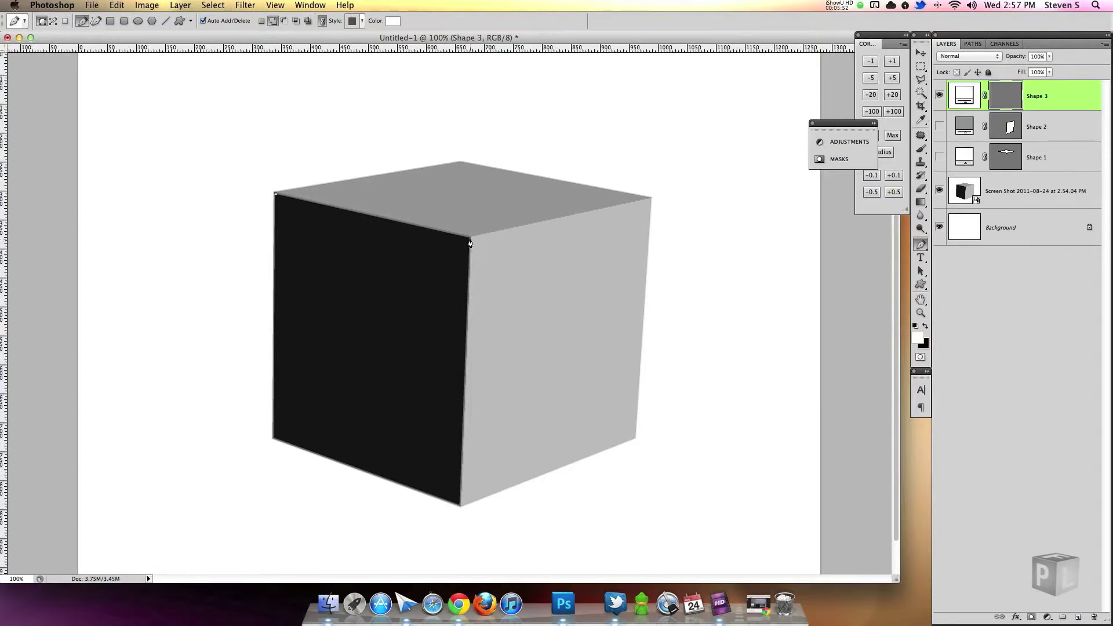
left_click(461, 508)
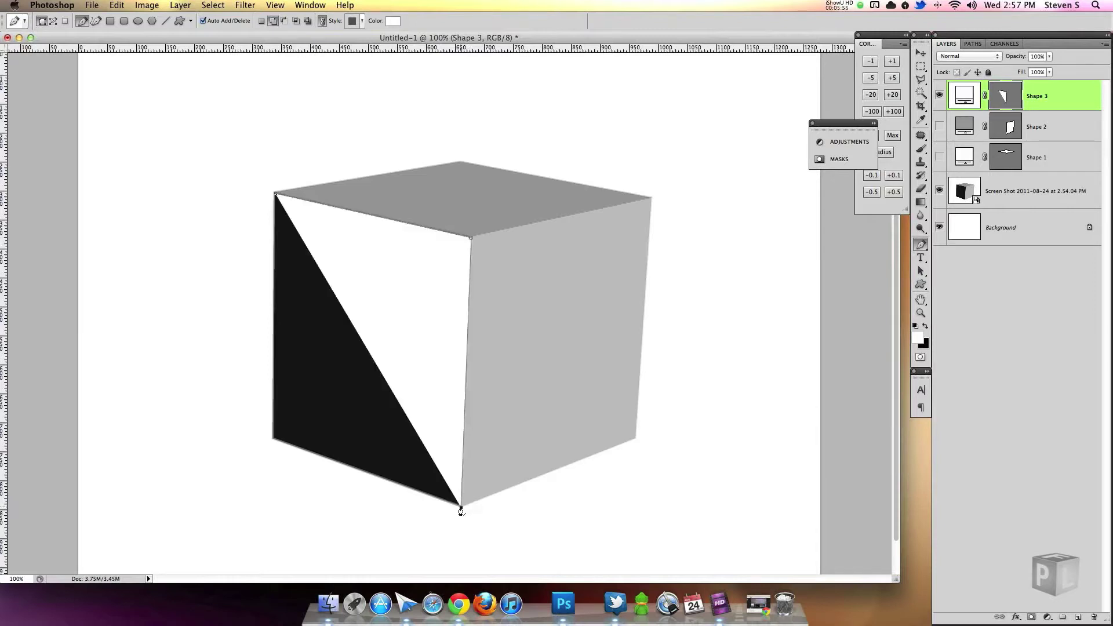
left_click(274, 439)
left_click(276, 196)
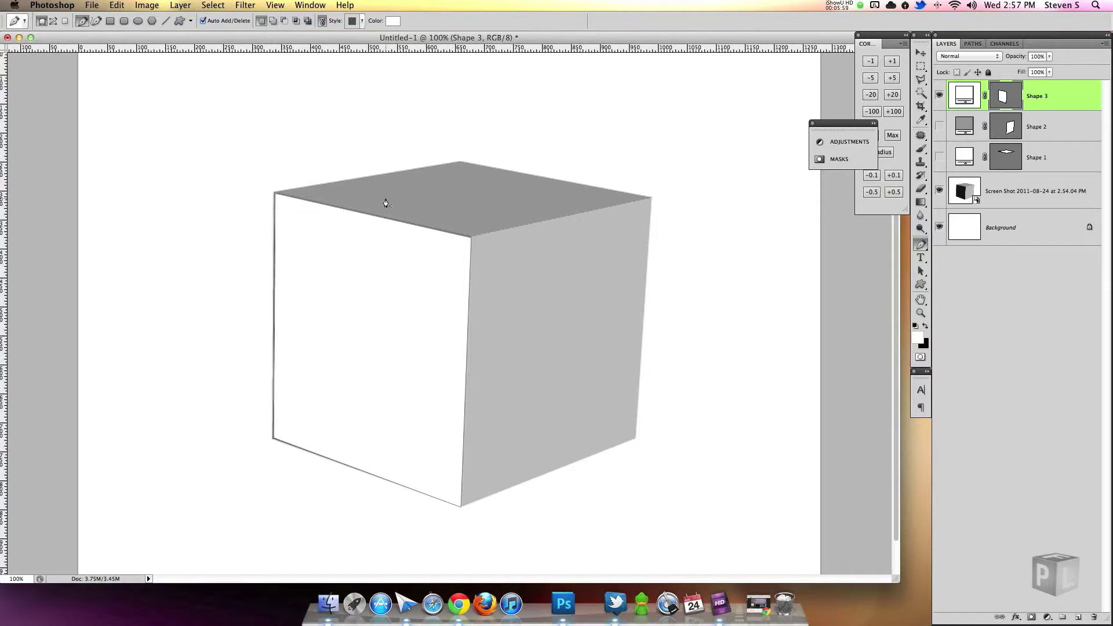
Set the left-face shape's fill color to dark gray 4b4b4b.
double_click(965, 96)
left_click(746, 301)
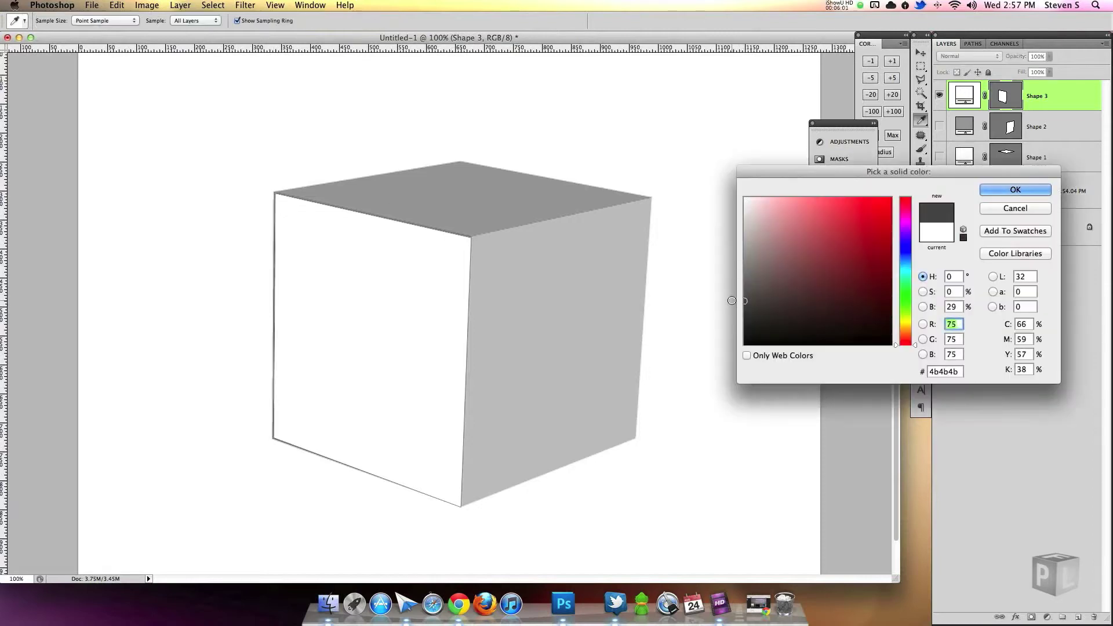
left_click(1016, 189)
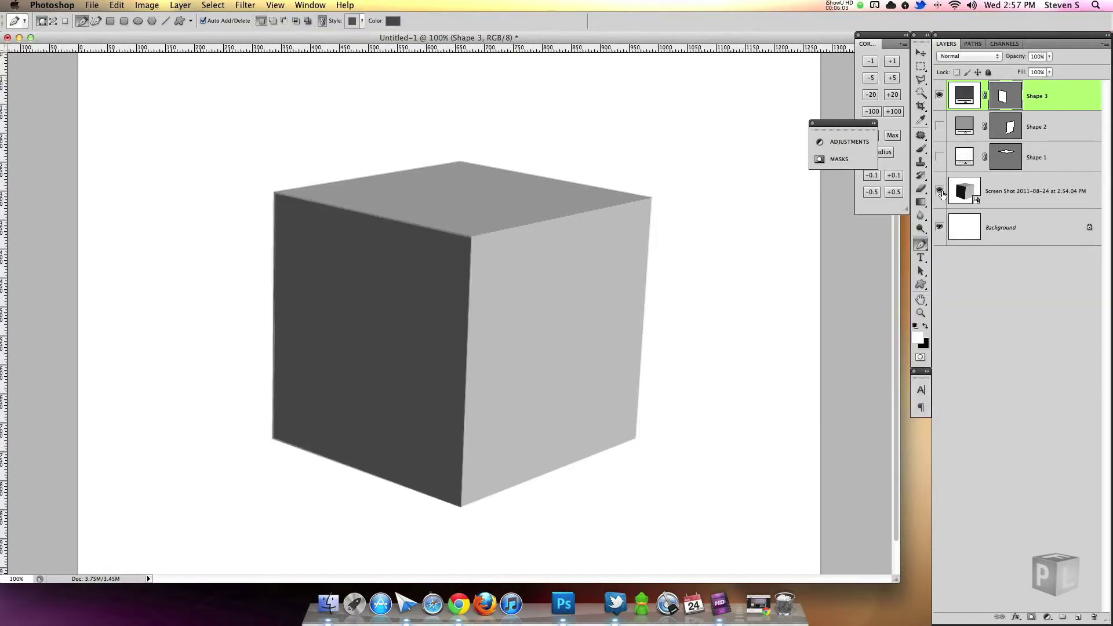
Hide the screenshot layer, show all three face shapes and set the top face's fill color to gray 909090.
left_click(940, 191)
left_click_drag(940, 158, 940, 126)
double_click(964, 156)
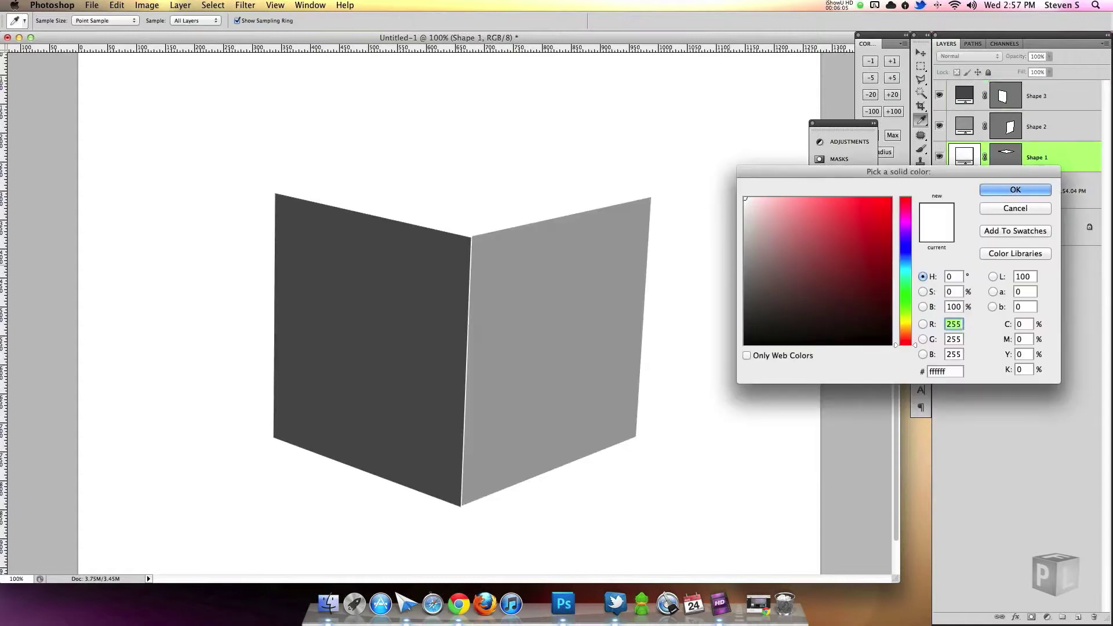
left_click(747, 261)
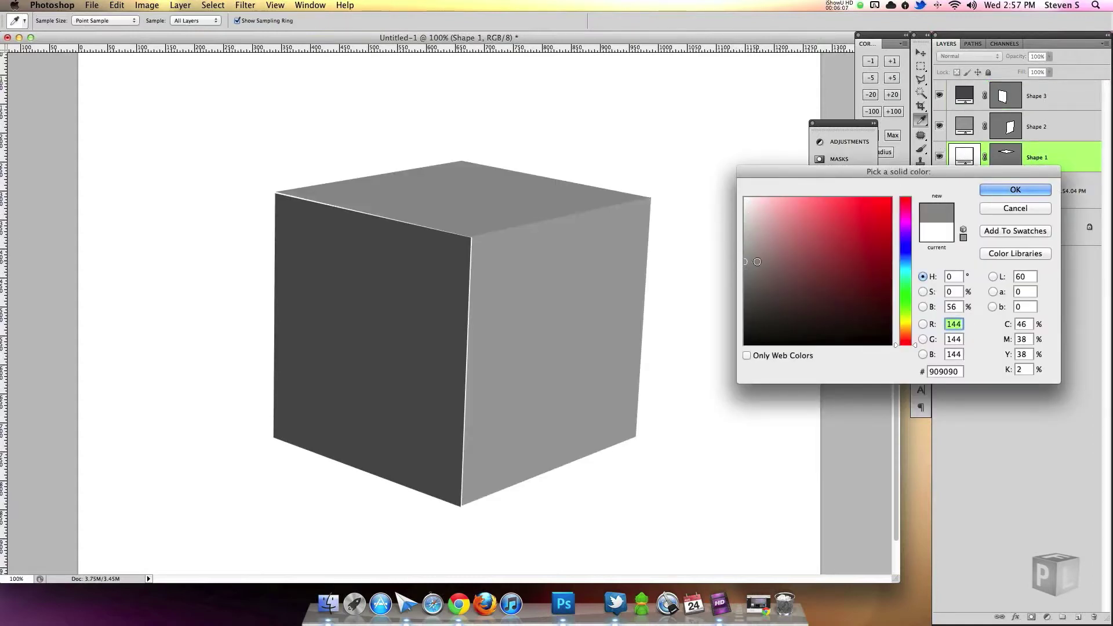
left_click(1016, 189)
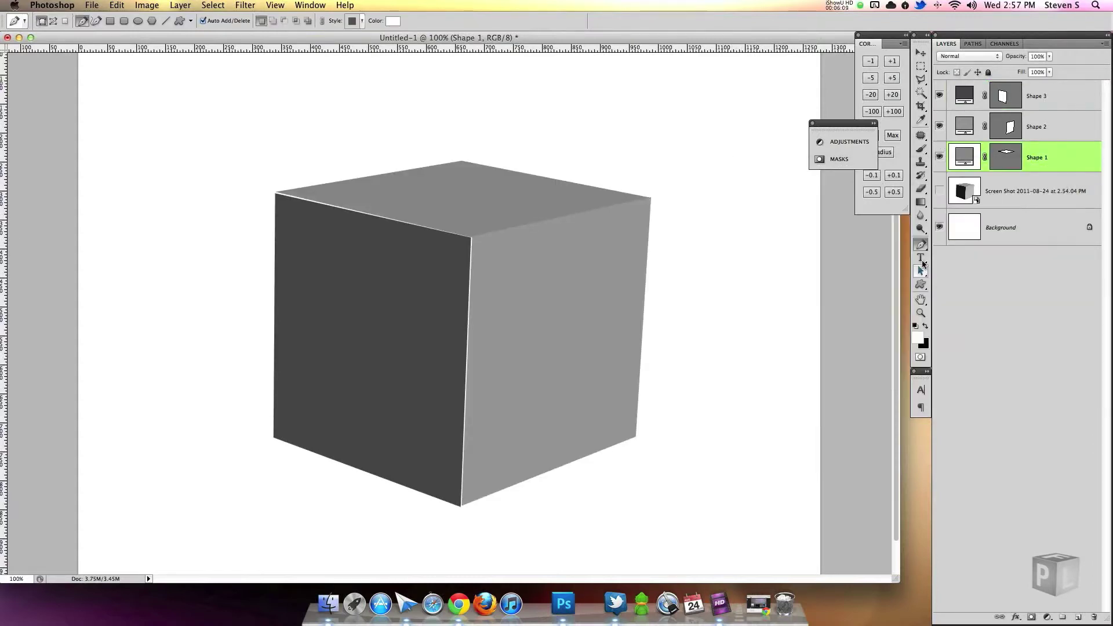
Nudge the right face's upper corner points down and its front-edge points right to open thin white gaps beside the neighboring faces.
left_click(1000, 131)
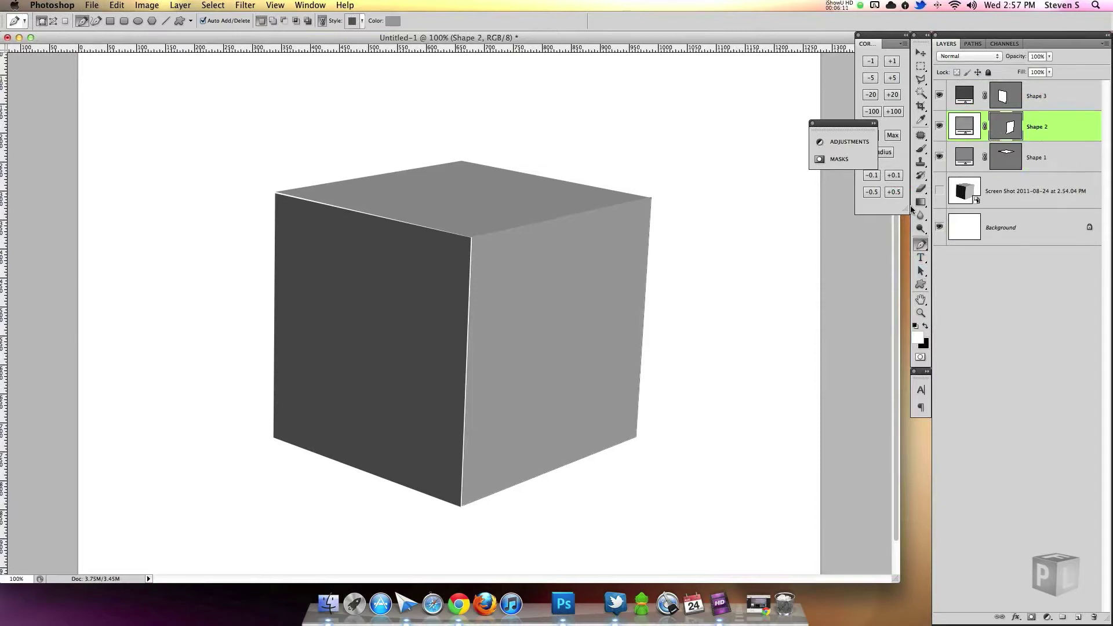
left_click_drag(922, 270, 957, 283)
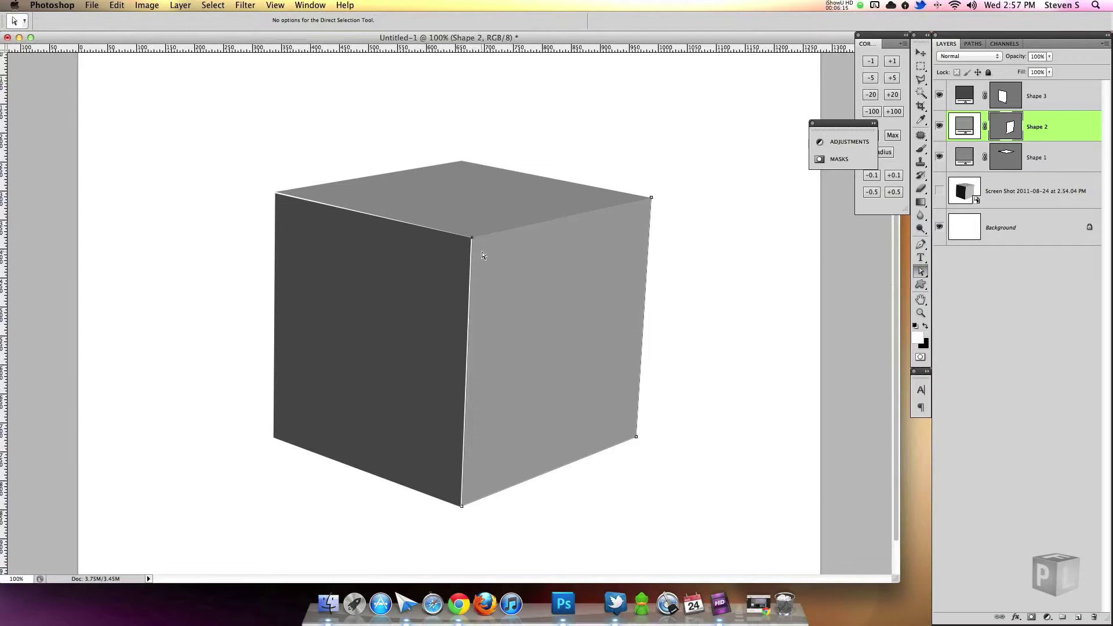
key("Down")
left_click(652, 198)
key("Down")
key("Down")
key("Down")
key("Down")
key("Right")
key("Right")
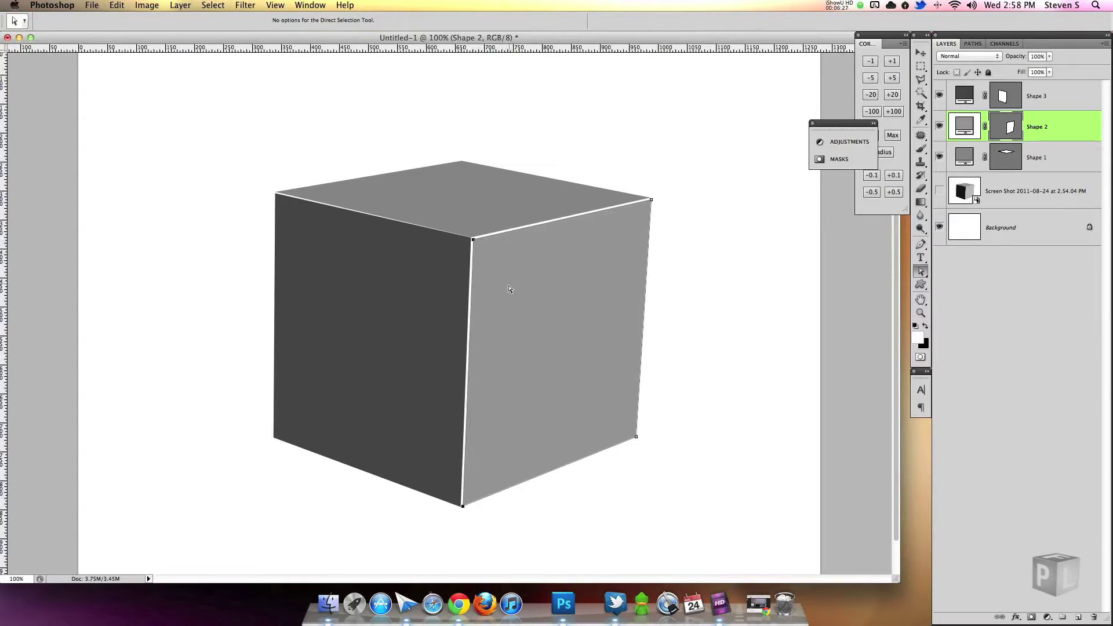
Adjust the top face's front and left corner points to widen the white gap above the cube's left face.
left_click(441, 329)
left_click(472, 234)
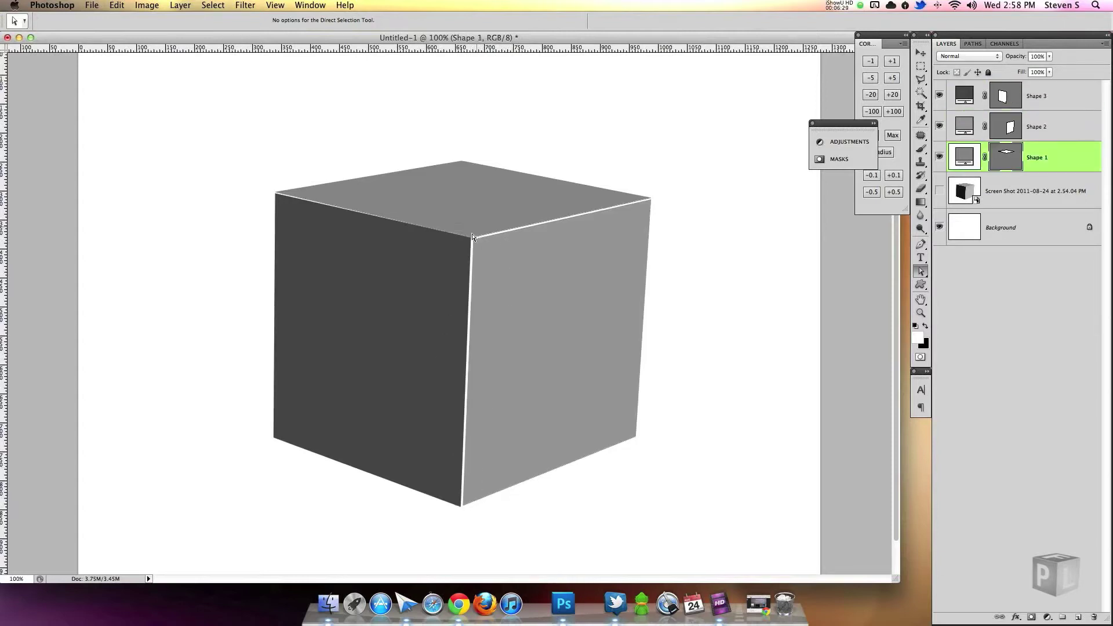
left_click(468, 245)
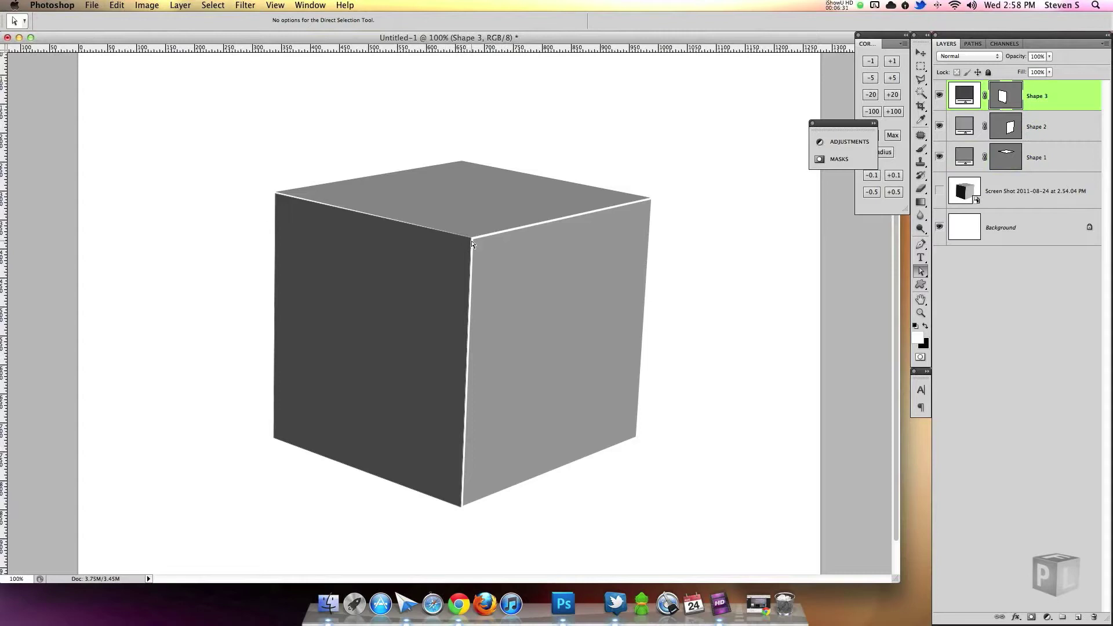
left_click(473, 242)
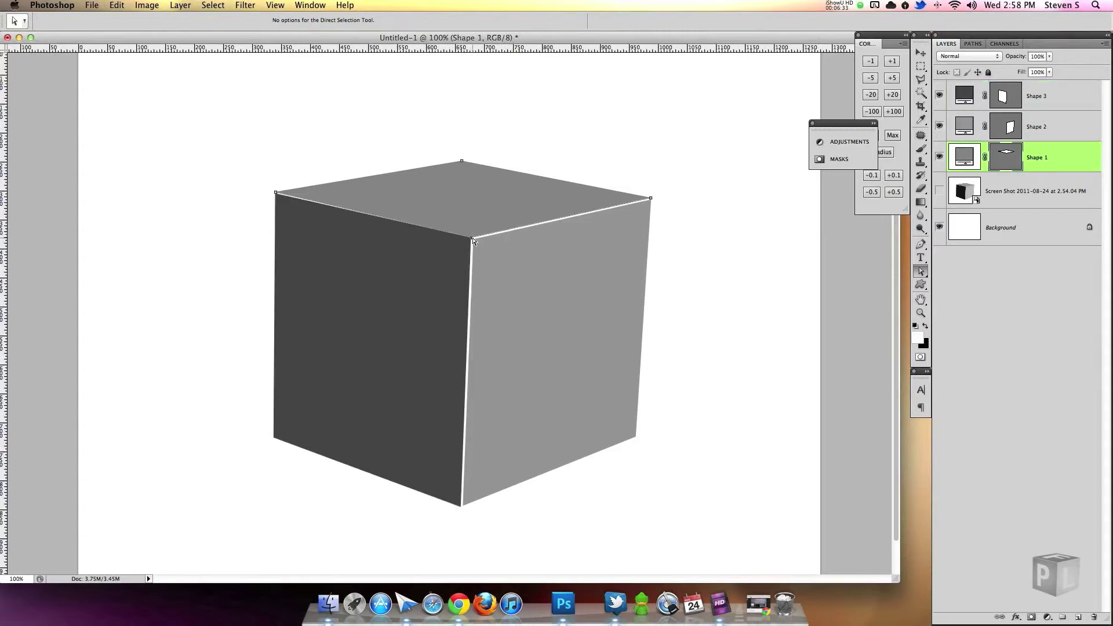
left_click(473, 238)
left_click(276, 192)
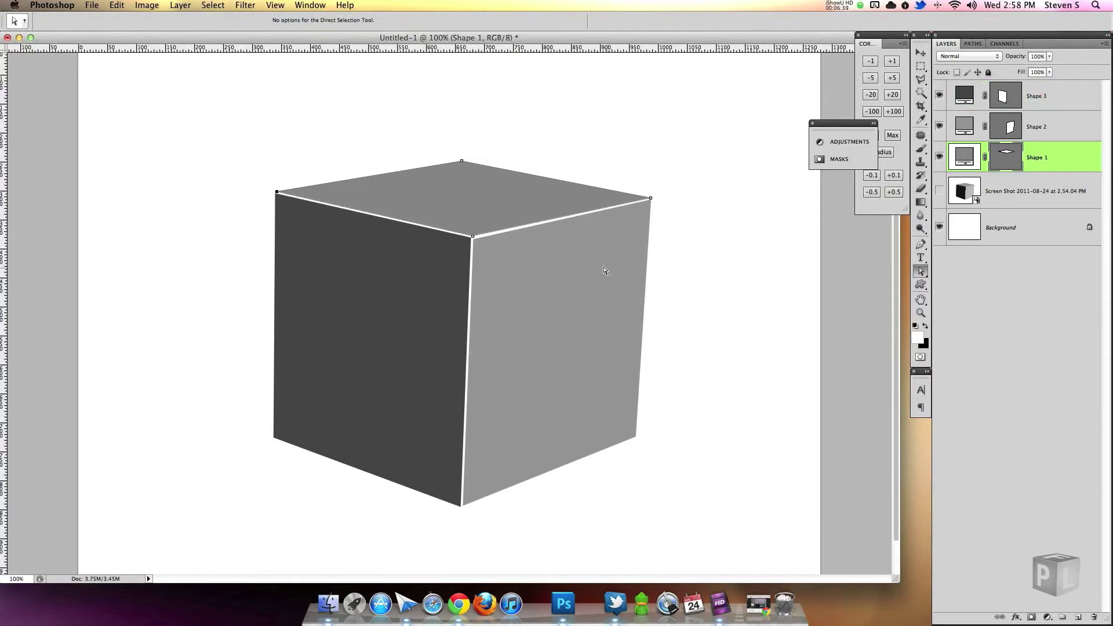
Fine-tune the corner points on the right face's front edge to even out the white gaps between faces.
left_click(484, 252)
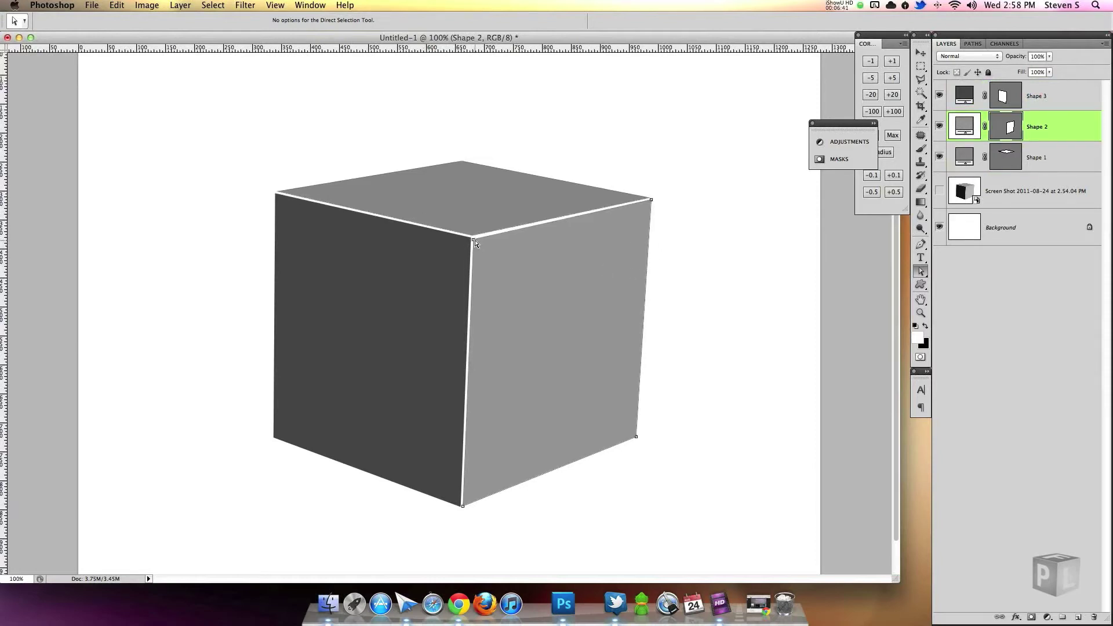
left_click(474, 240)
left_click(463, 507)
On a new layer above the left-face shape, add the text "PFL" in black and enlarge it to 283 px.
left_click(1059, 99)
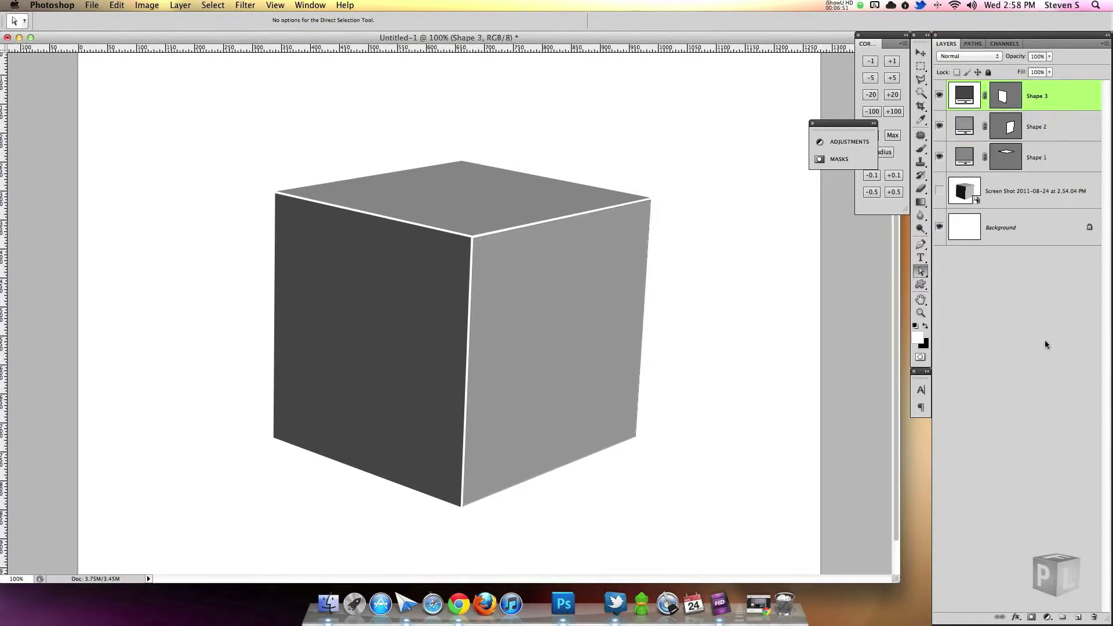
left_click(1079, 618)
left_click(921, 258)
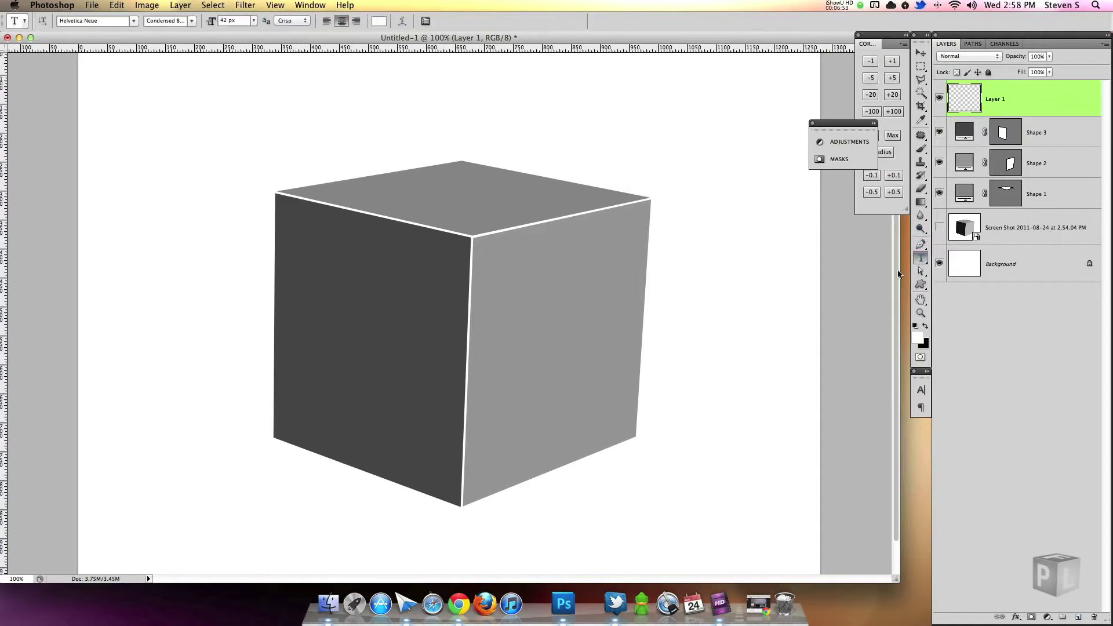
key("d")
left_click(203, 324)
type("PFL")
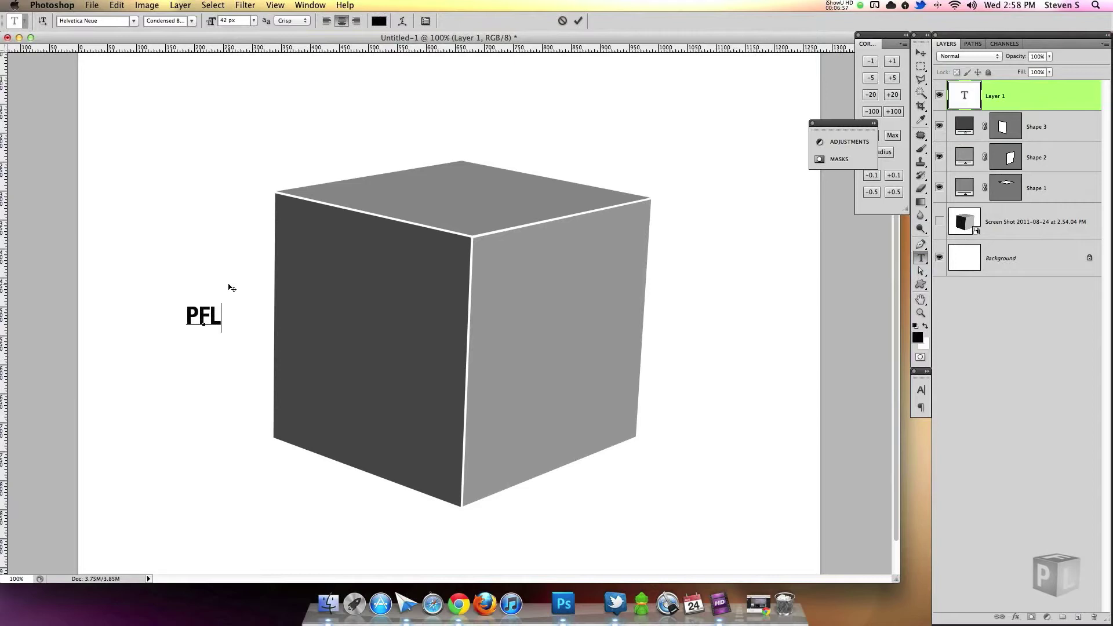
key("super+a")
left_click_drag(212, 26, 358, 31)
left_click(578, 19)
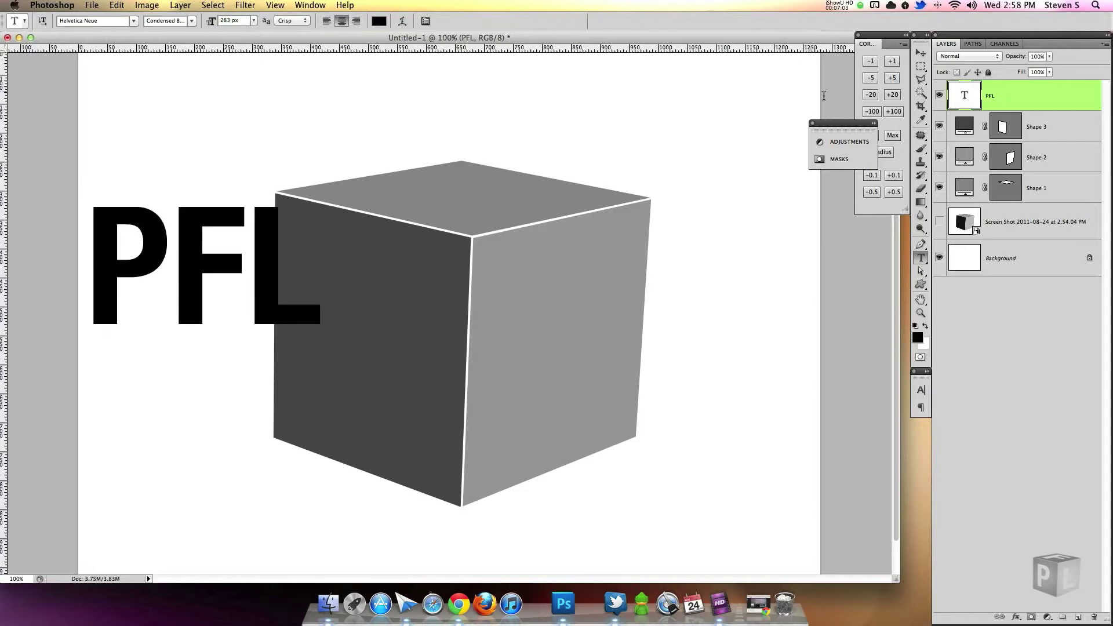
Move the PFL text over the front of the cube and set its font size to 290 px.
left_click(922, 53)
left_click_drag(229, 234, 428, 293)
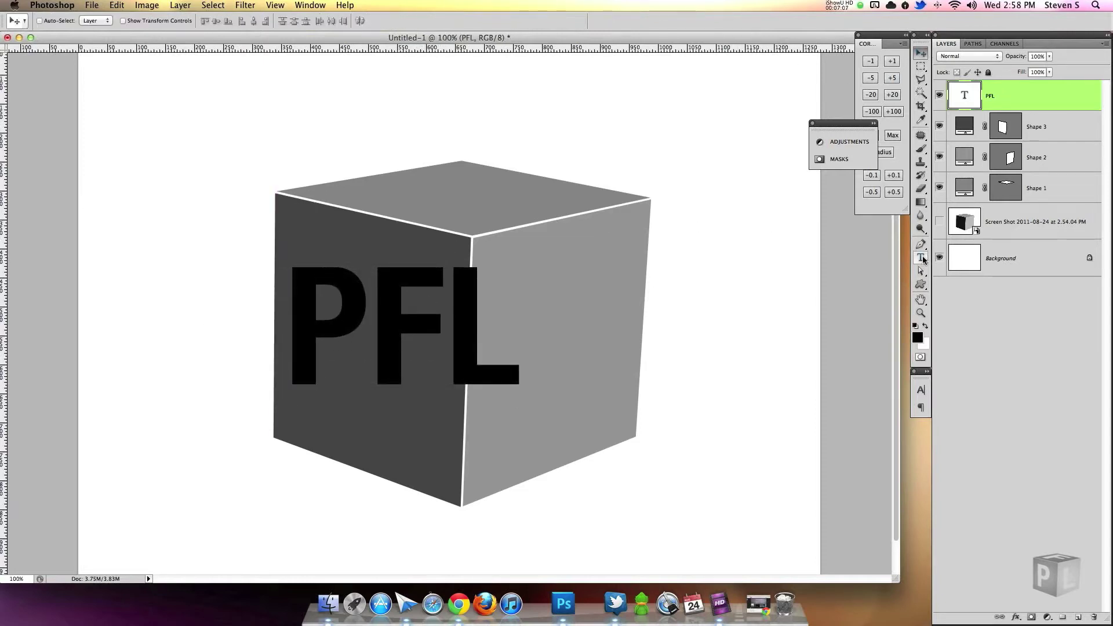
left_click(921, 257)
left_click(230, 19)
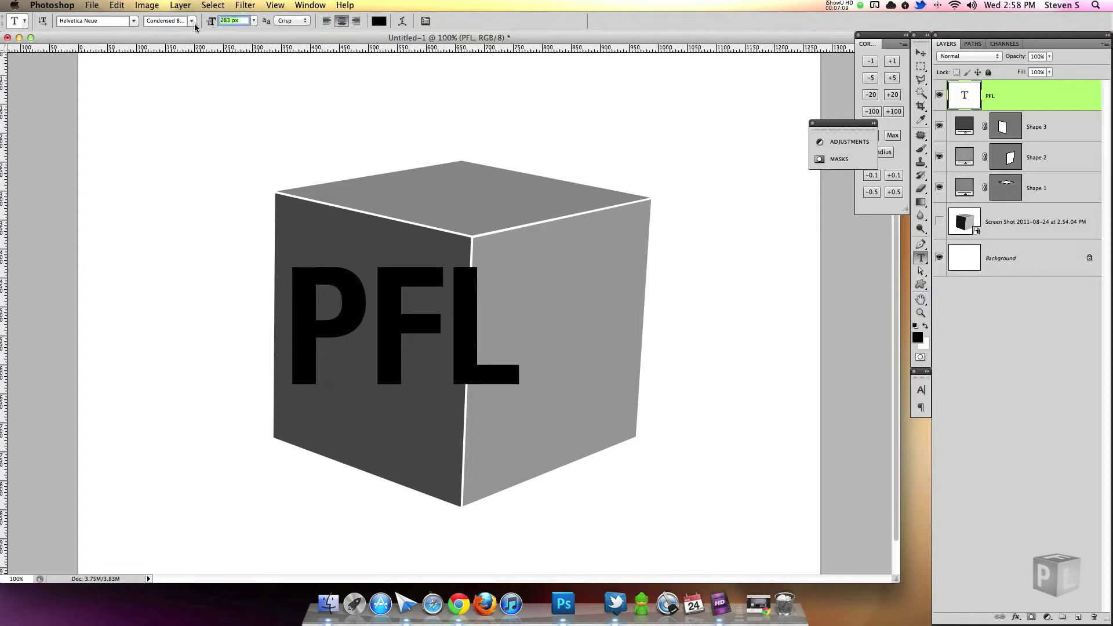
type("290")
key("Return")
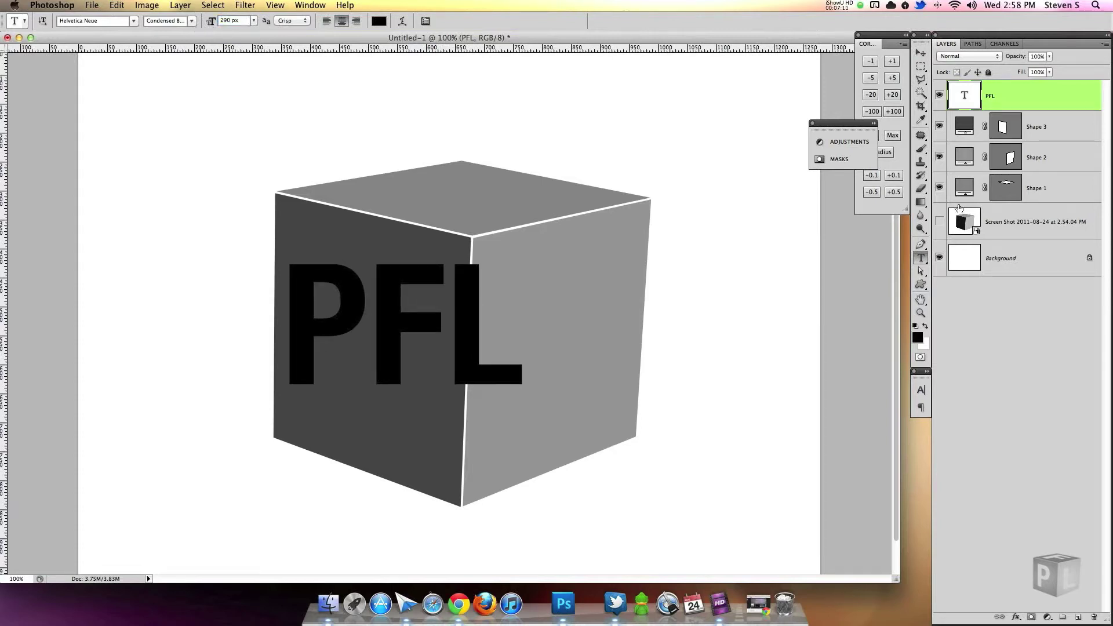
Convert the PFL text layer to a shape and move the F and L letter paths together onto the cube's right face.
right_click(1023, 94)
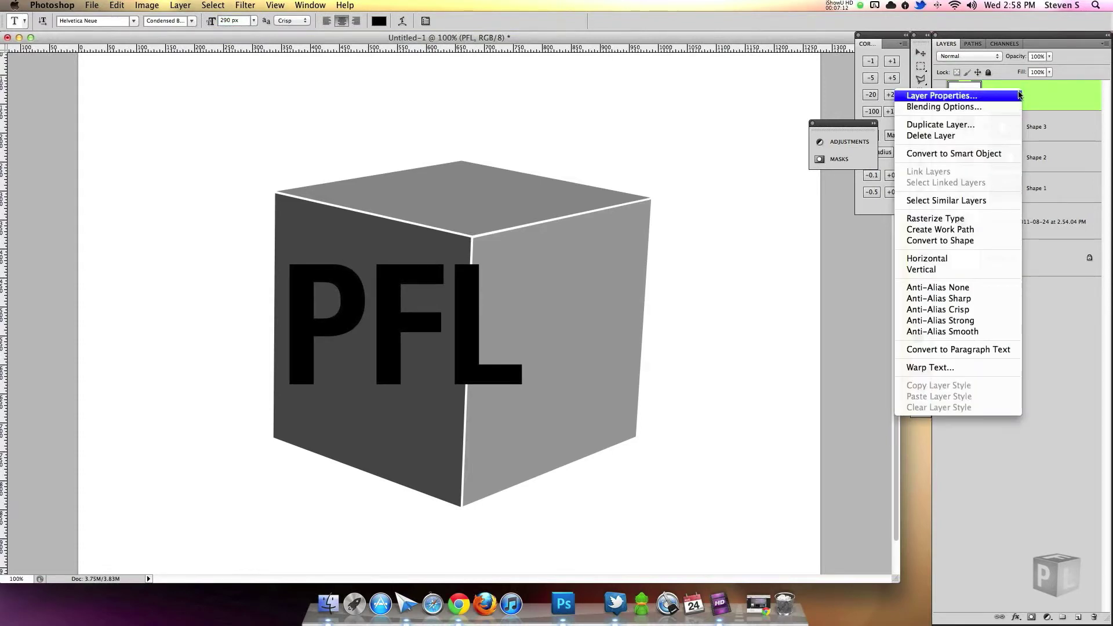
left_click(961, 241)
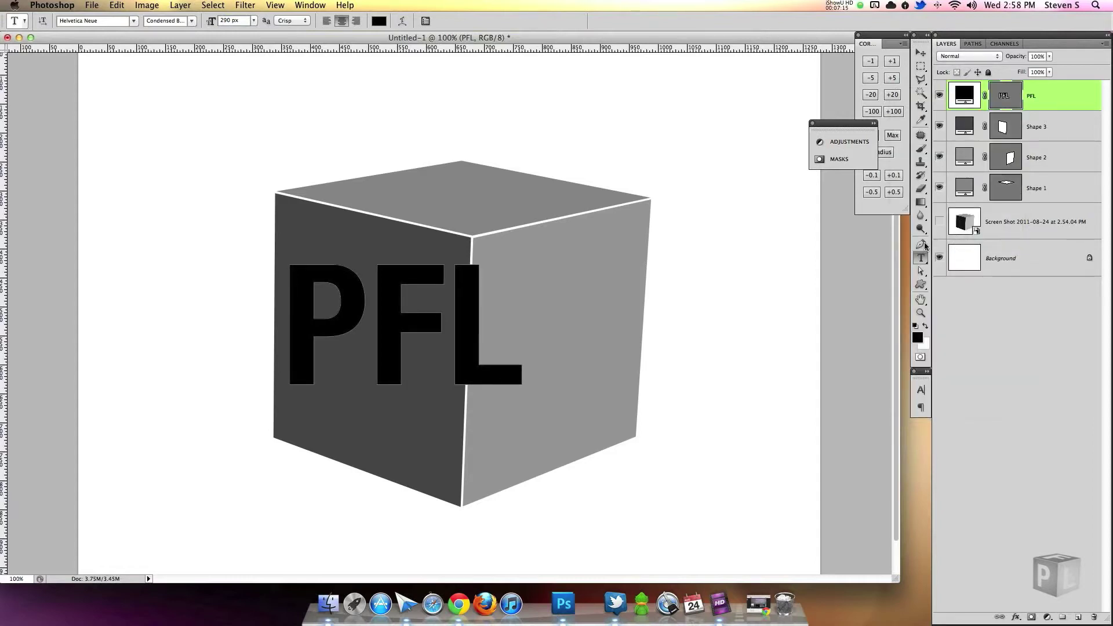
left_click(920, 271)
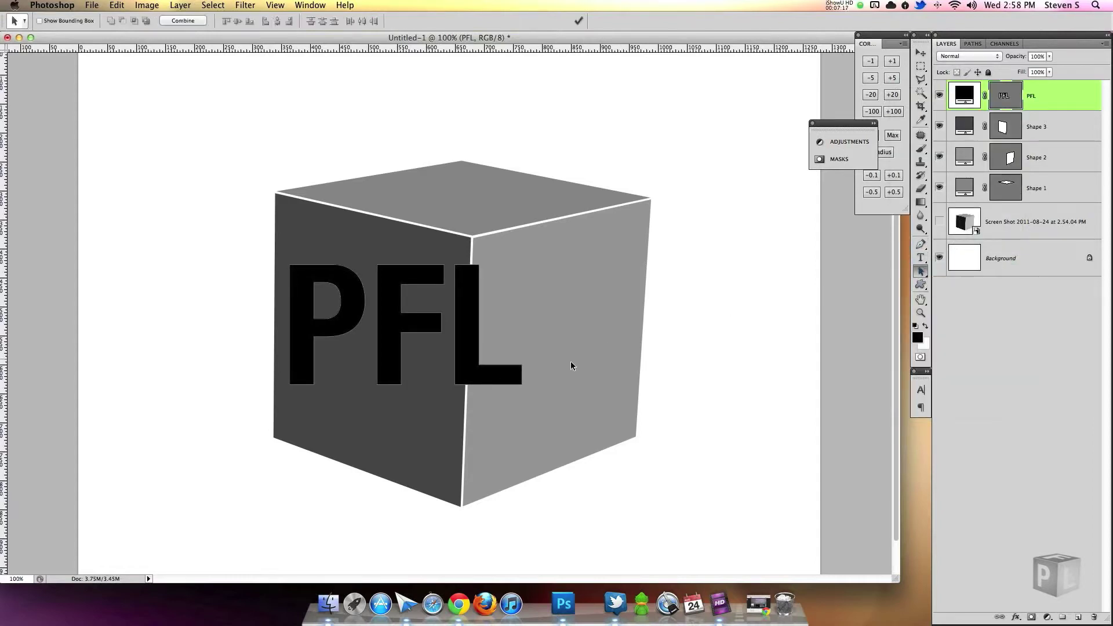
left_click_drag(481, 364, 383, 277)
left_click_drag(390, 321, 540, 349)
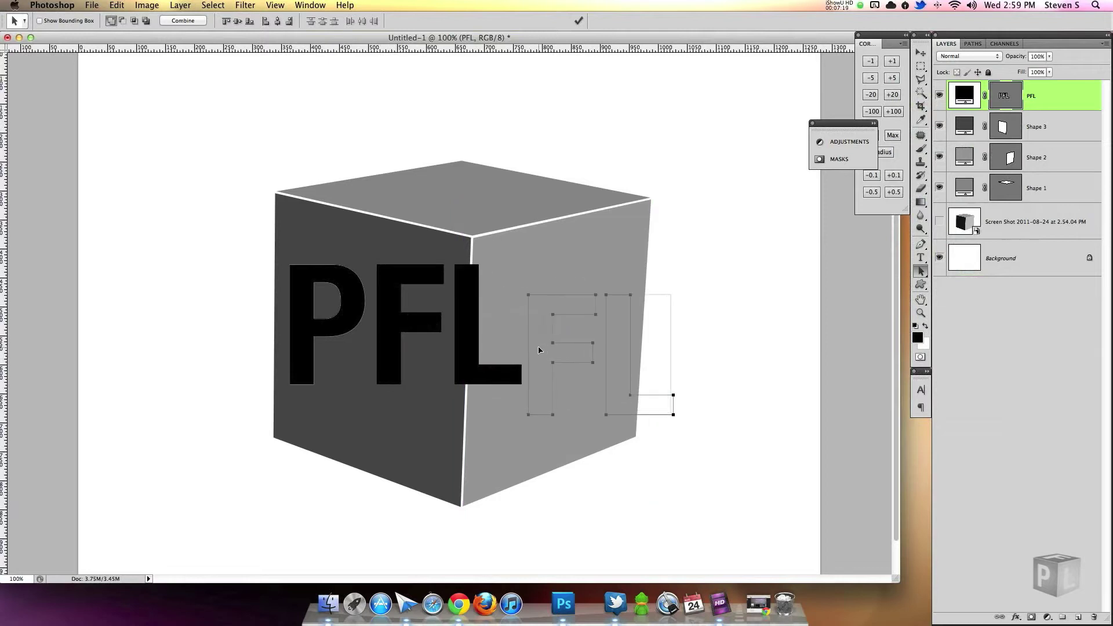
Separate the letters by placing the L on the right face and the F over the top face.
left_click_drag(723, 306, 576, 423)
left_click(575, 302)
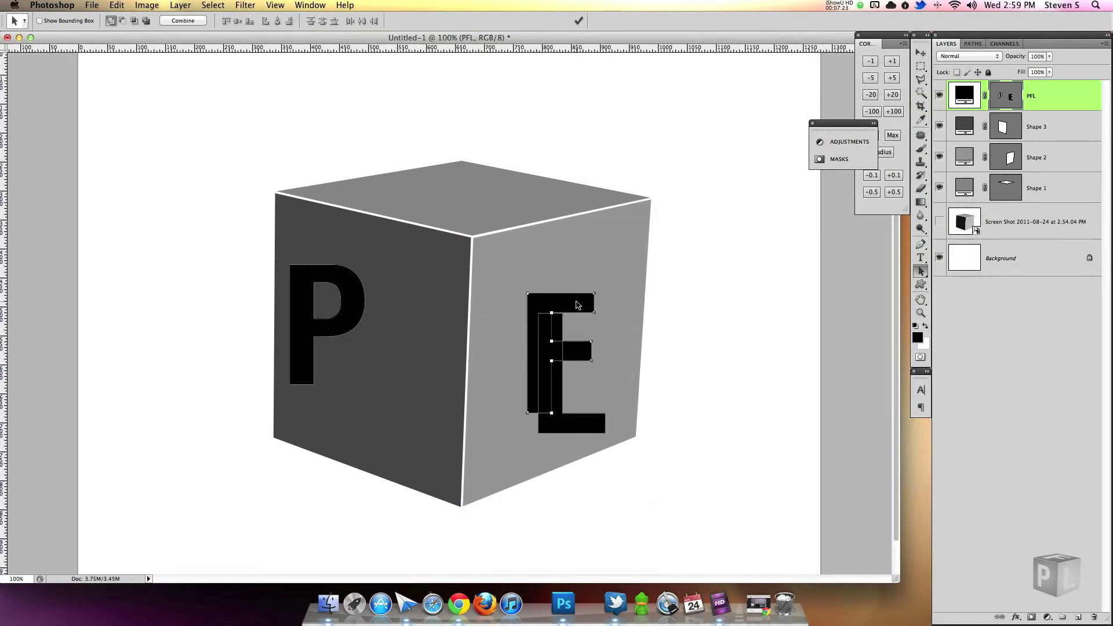
left_click_drag(575, 298, 478, 158)
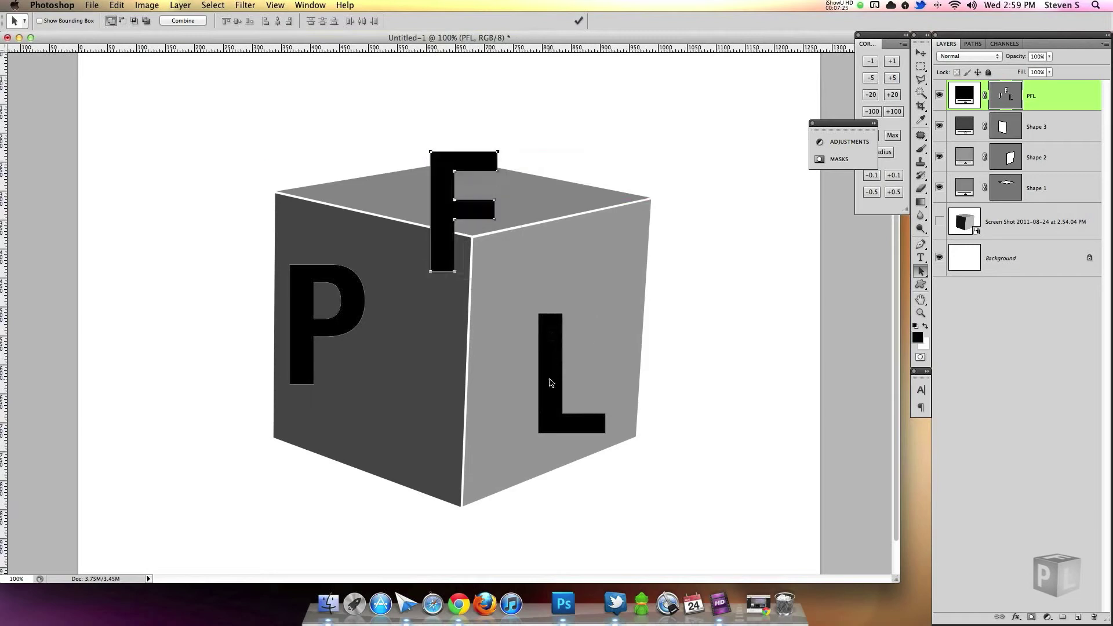
left_click_drag(551, 380, 530, 358)
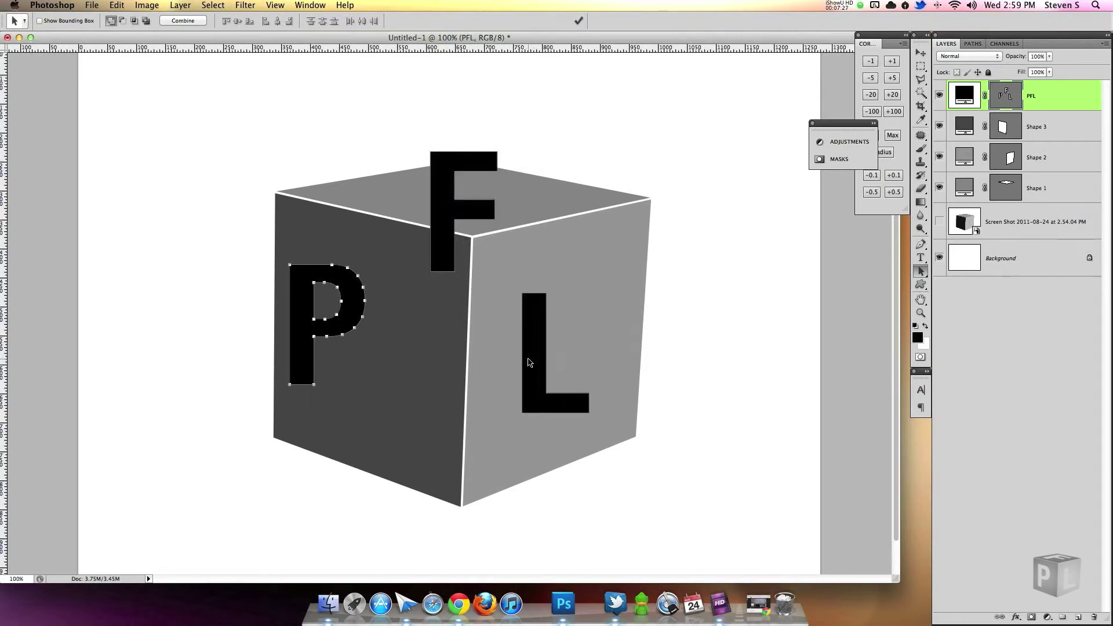
Select all three letter paths, scale them proportionally to about 134%, and apply the transformation.
left_click(528, 359, "shift")
left_click(442, 242, "shift")
key("super+t")
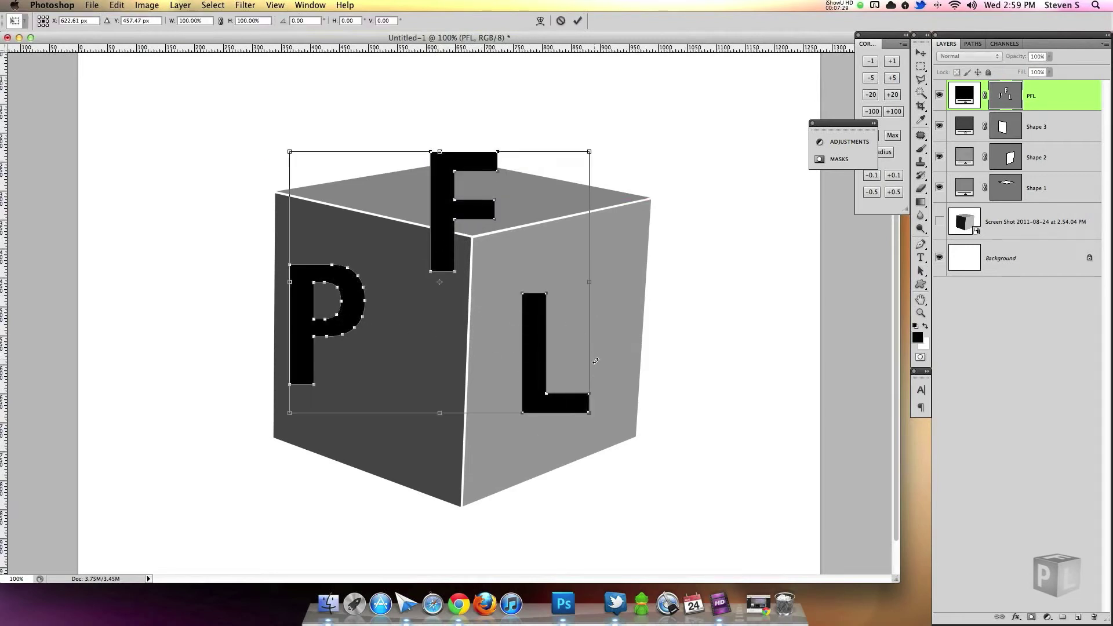
left_click_drag(588, 412, 628, 455)
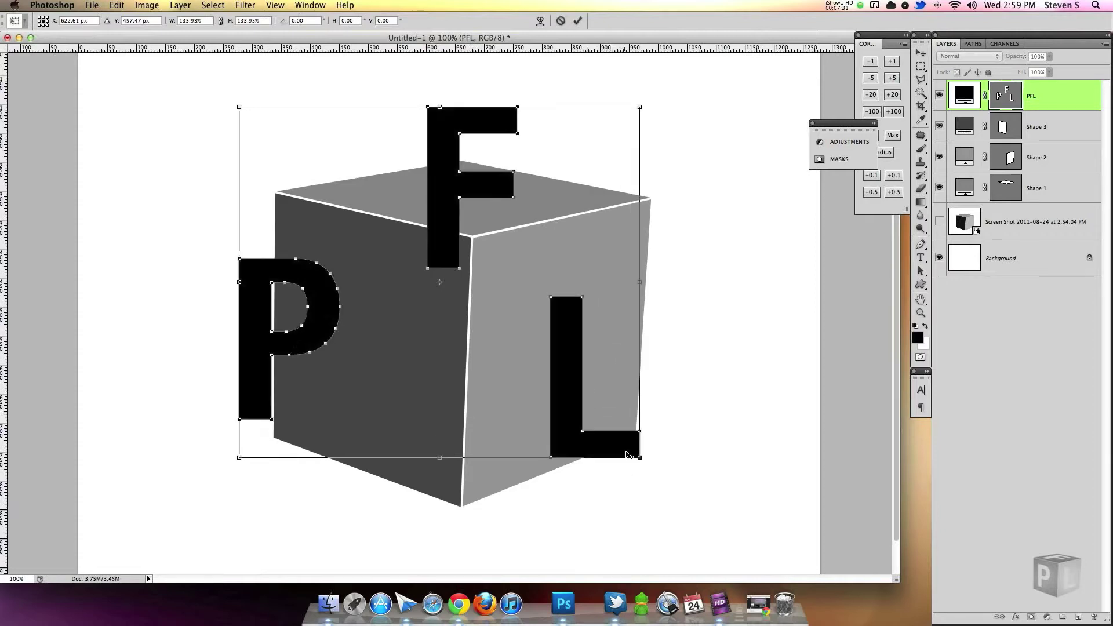
left_click(578, 21)
Shift the letters slightly, move the P onto the left face, and reshape it with the Perspective transform.
left_click_drag(447, 161, 458, 150)
left_click_drag(262, 322, 336, 351)
right_click(323, 343)
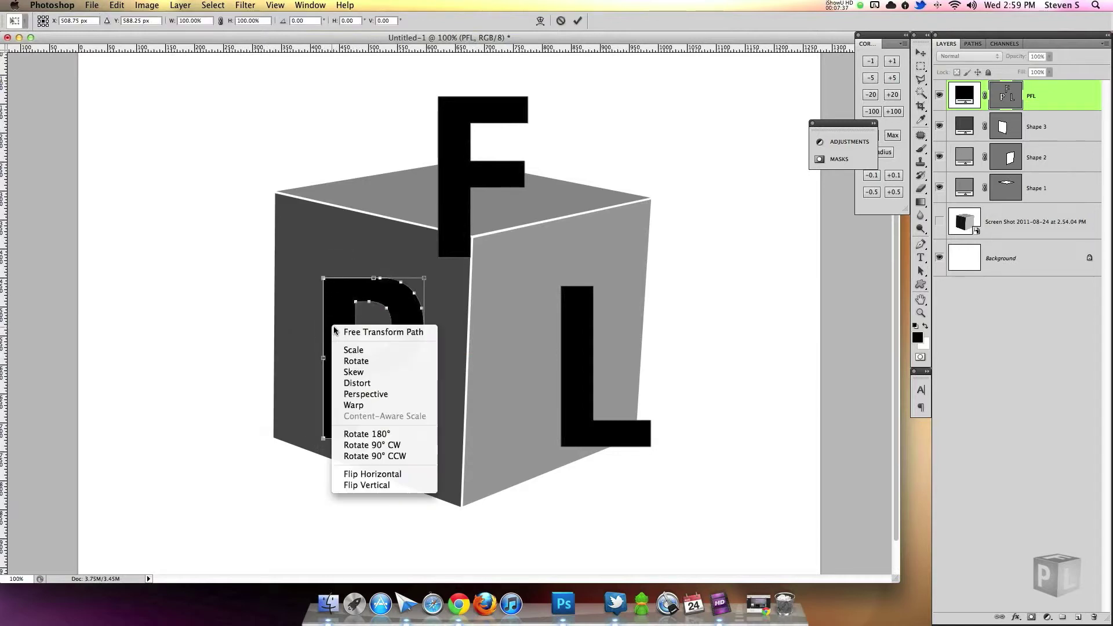
left_click(372, 392)
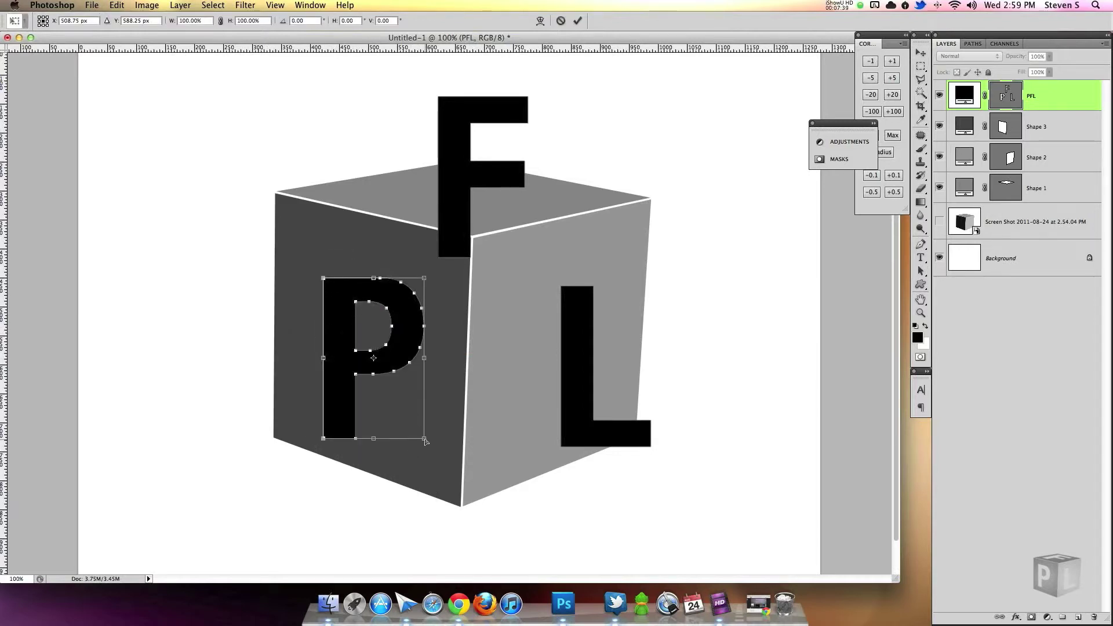
left_click_drag(425, 441, 425, 447)
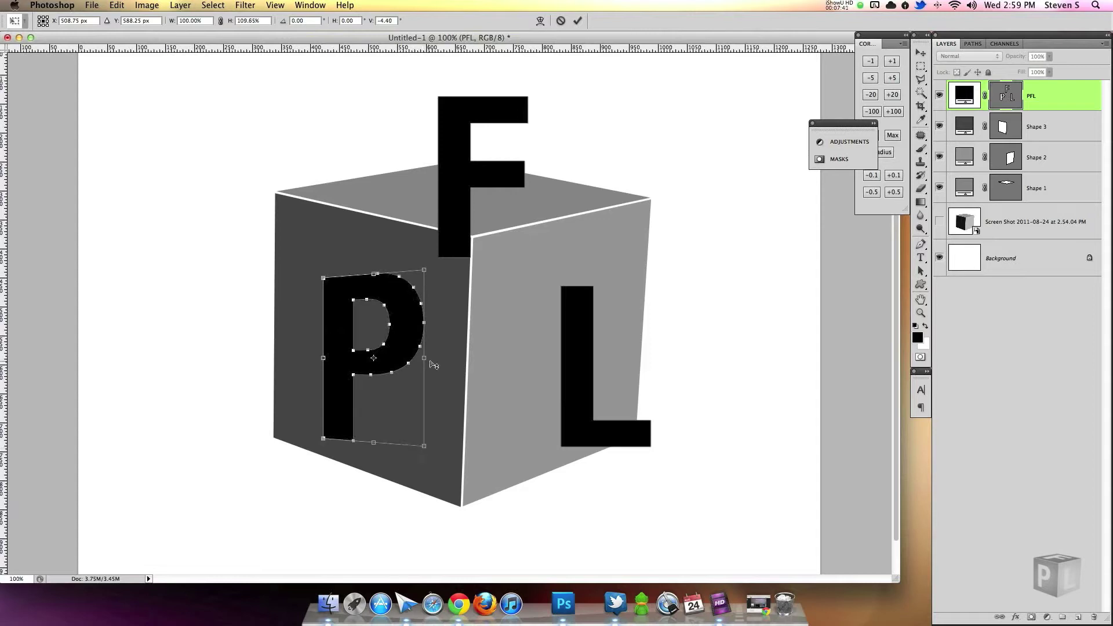
left_click_drag(333, 288, 315, 266)
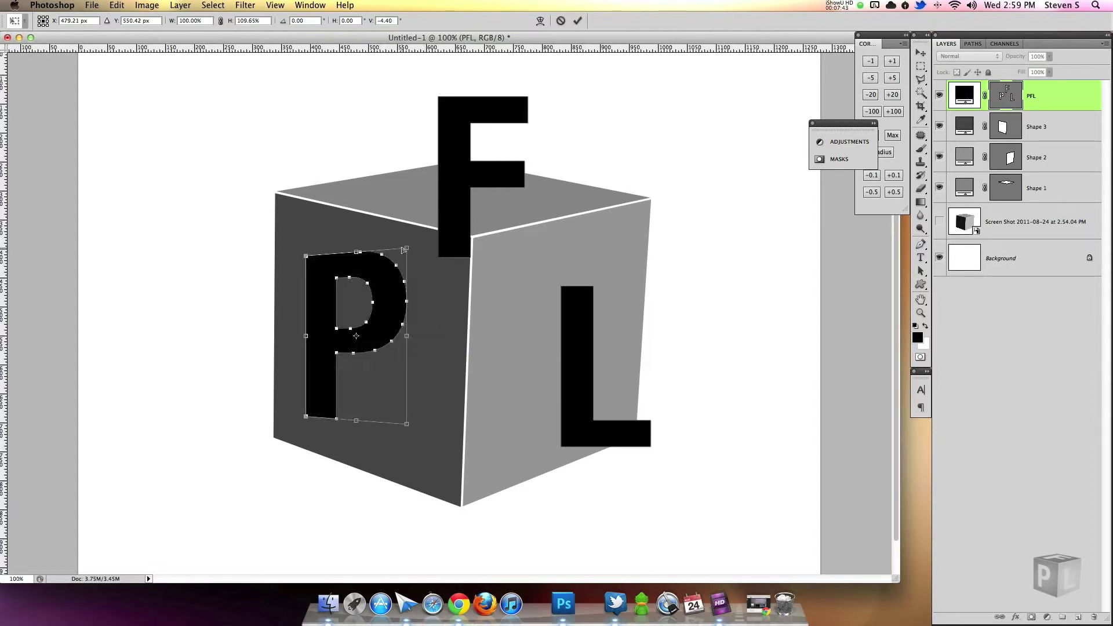
left_click_drag(406, 252, 406, 270)
left_click_drag(321, 284, 314, 231)
Distort the P's right-hand corners to follow the left face's slanted edges, adjust its position, and apply the transformation.
right_click(333, 305)
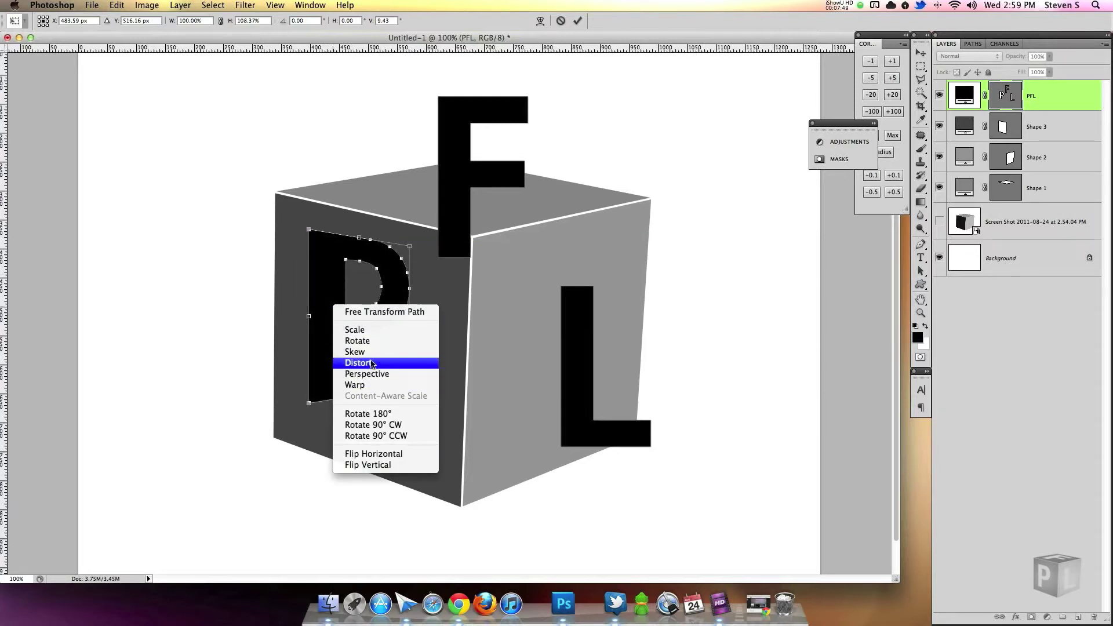
left_click(372, 363)
left_click_drag(410, 388, 397, 423)
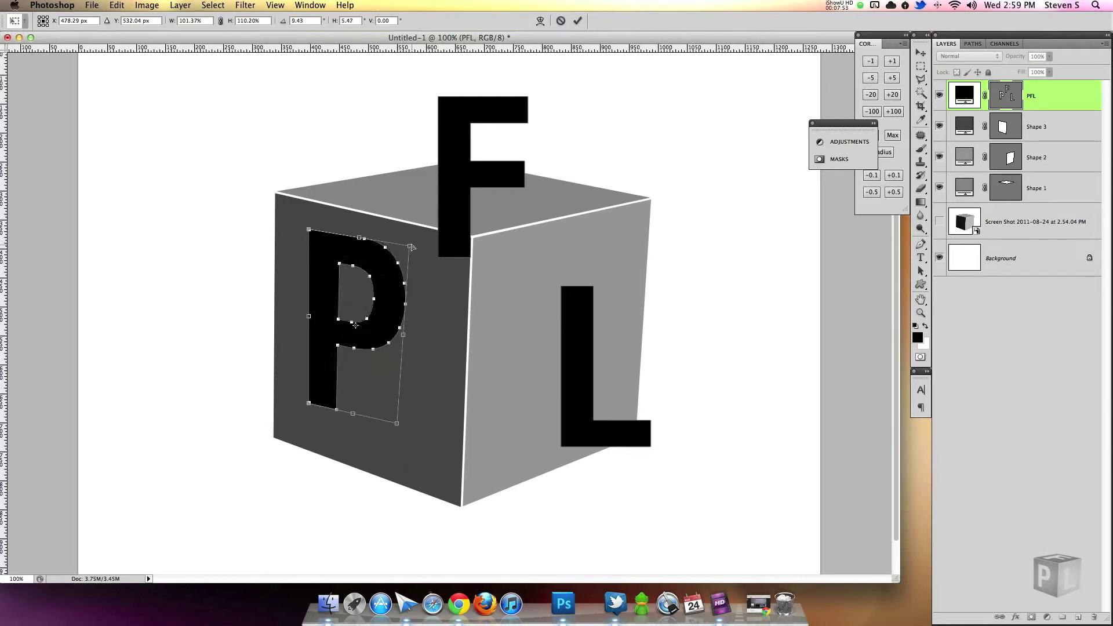
left_click_drag(410, 247, 407, 260)
left_click_drag(325, 263, 329, 271)
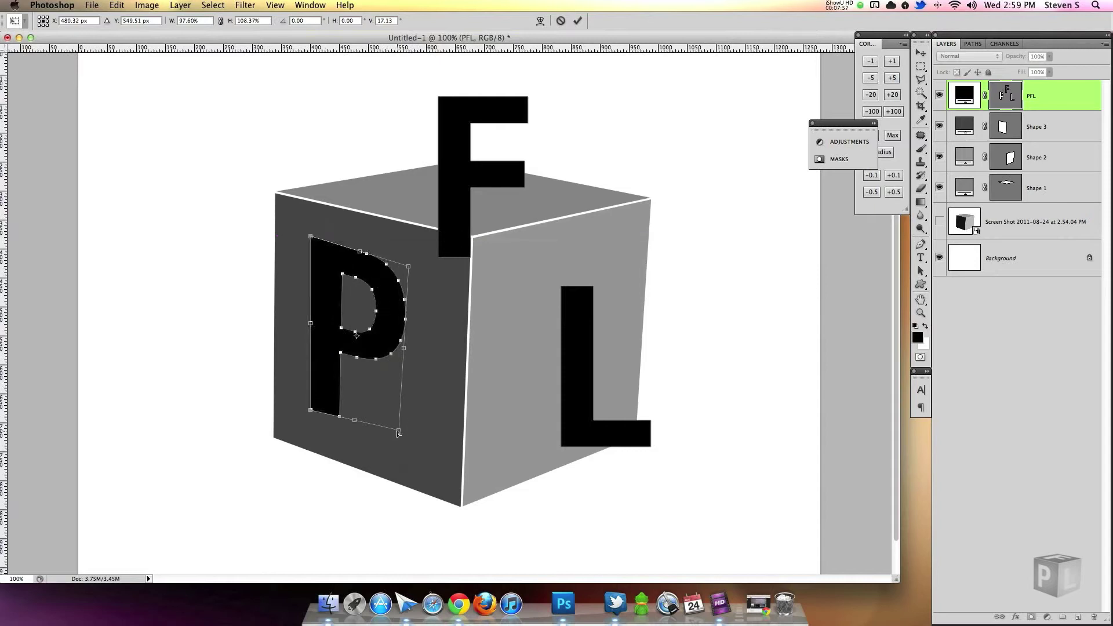
left_click_drag(397, 433, 396, 450)
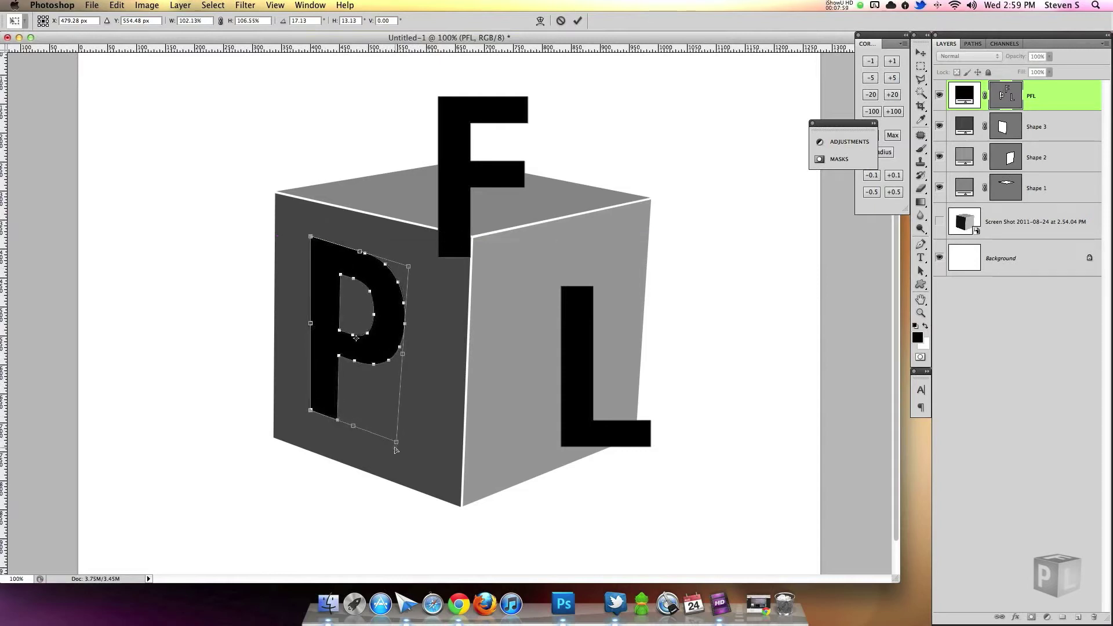
left_click_drag(379, 352, 381, 358)
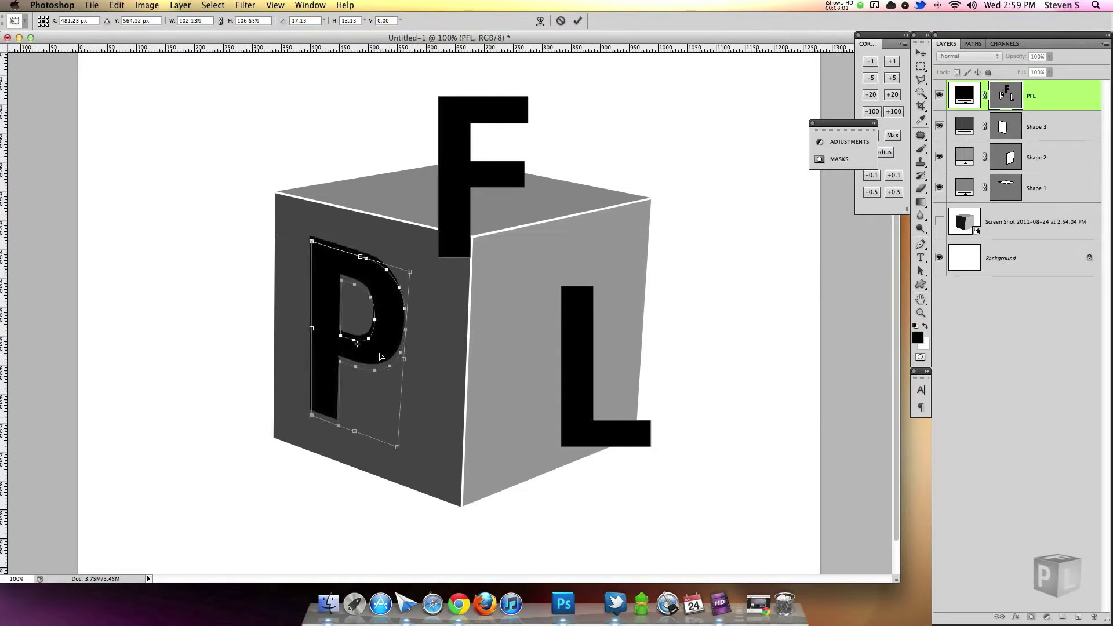
left_click_drag(410, 273, 410, 268)
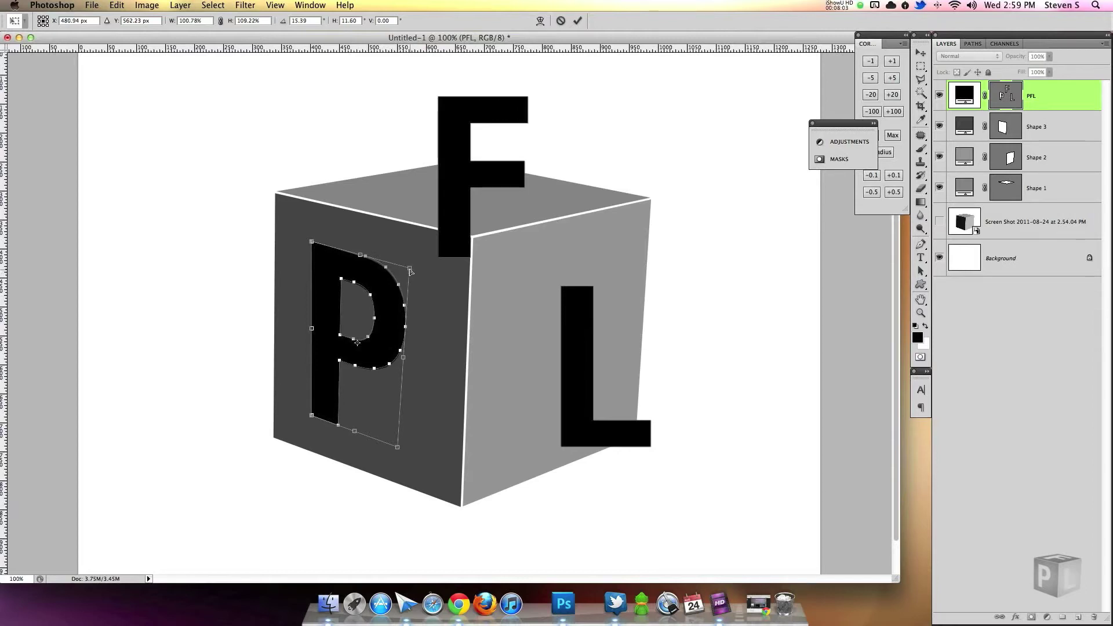
left_click(577, 20)
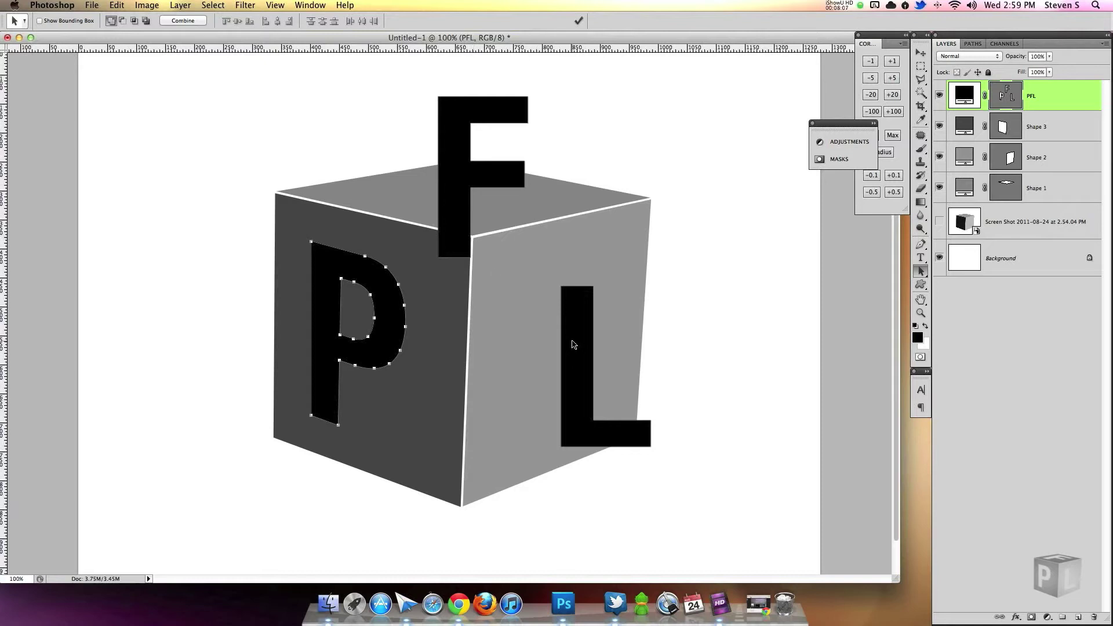
Center the L on the right face and distort its corners so its edges slope upward with the face.
left_click_drag(560, 326, 528, 330)
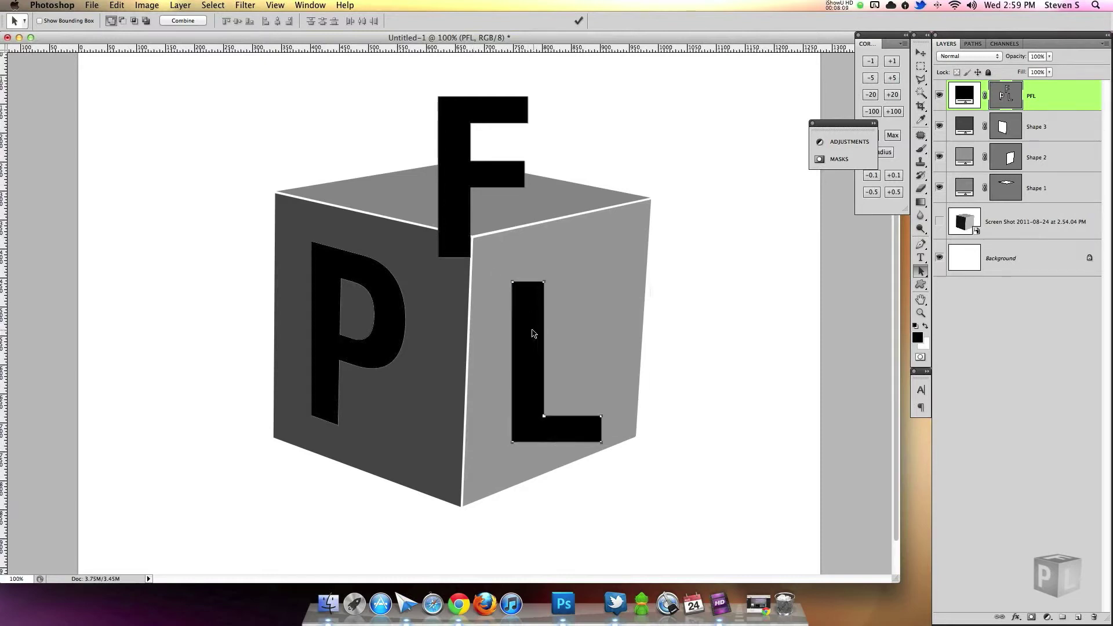
right_click(527, 327)
left_click(521, 323)
key("super+t")
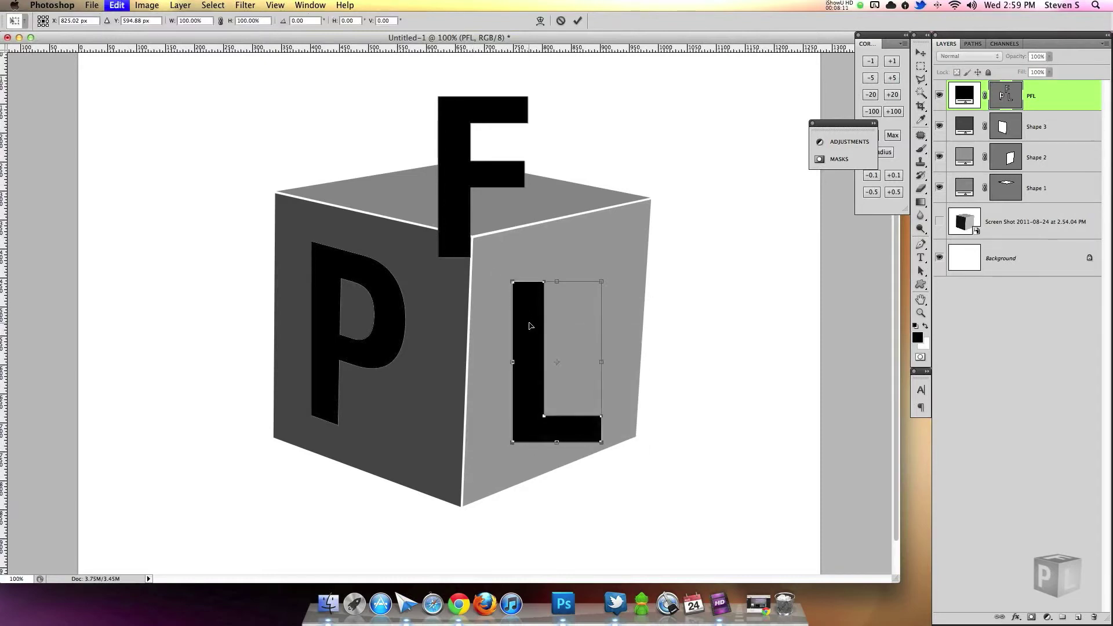
right_click(529, 321)
left_click(555, 379)
left_click_drag(602, 444, 604, 423)
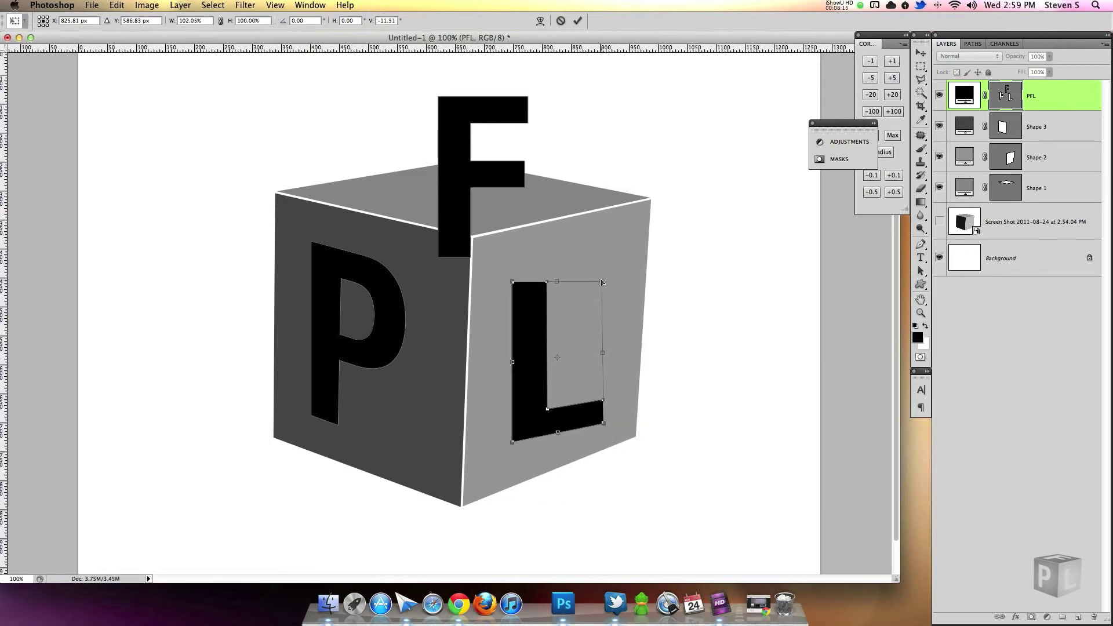
left_click_drag(602, 282, 601, 268)
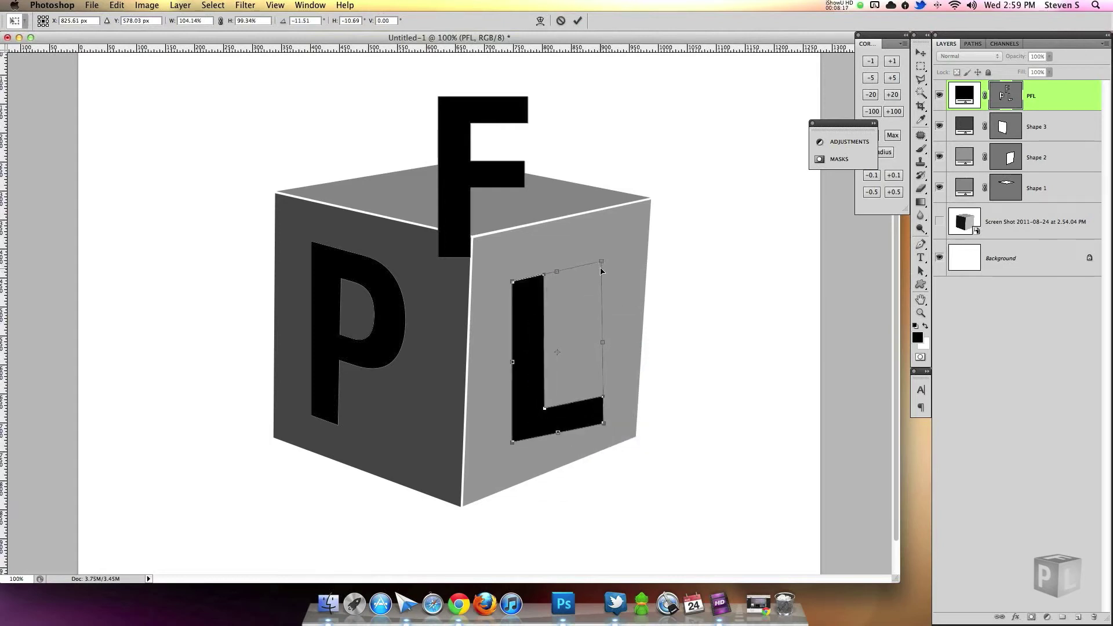
left_click_drag(603, 423, 605, 421)
left_click_drag(513, 445, 542, 425)
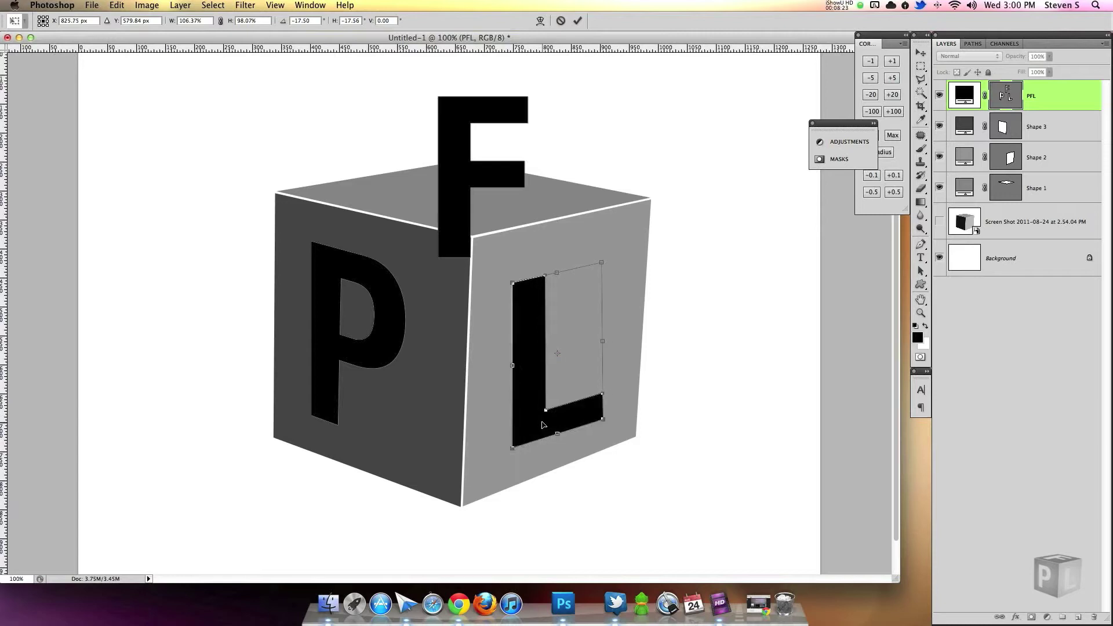
Nudge the L 3 px right and 3 px up, shift its top edge slightly right, and apply the transformation.
key("Right")
key("Right")
key("Right")
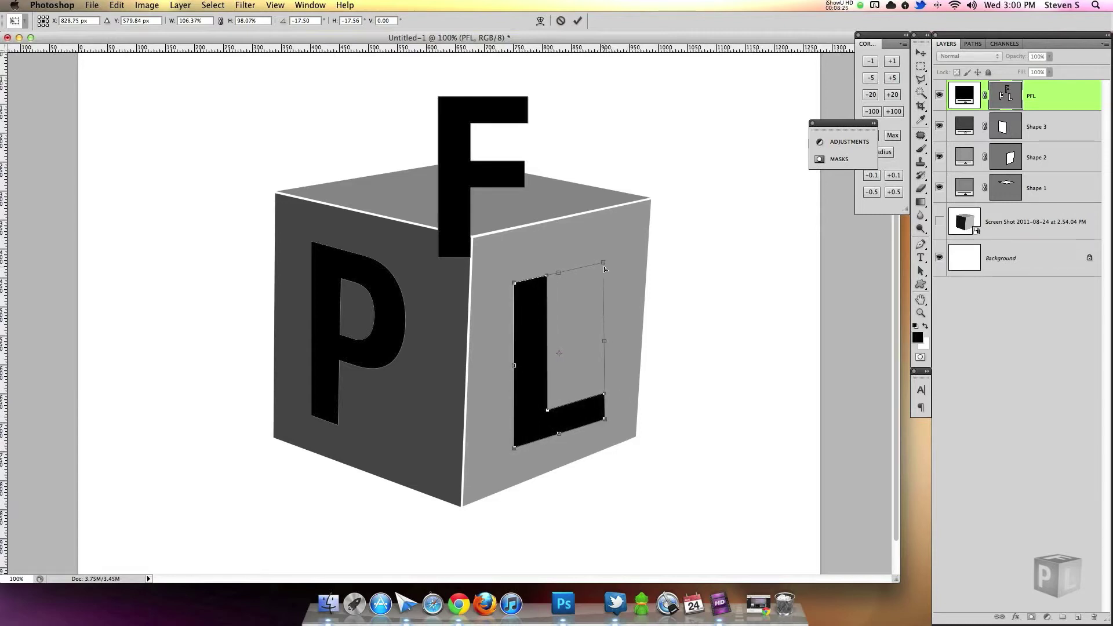
key("Up")
key("Up")
key("Up")
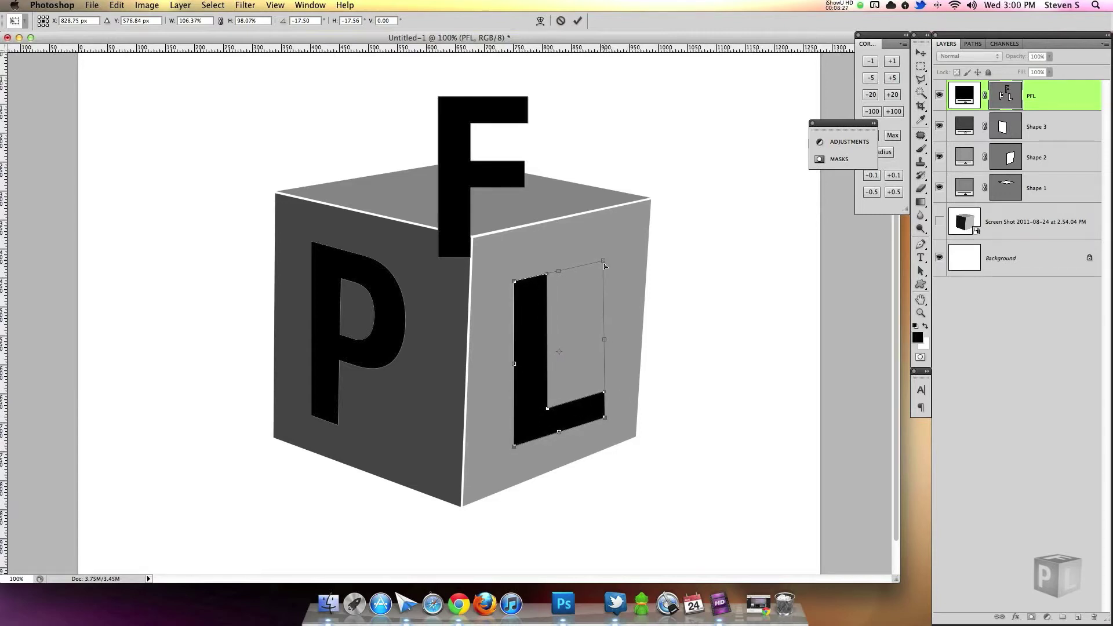
left_click_drag(555, 275, 560, 273)
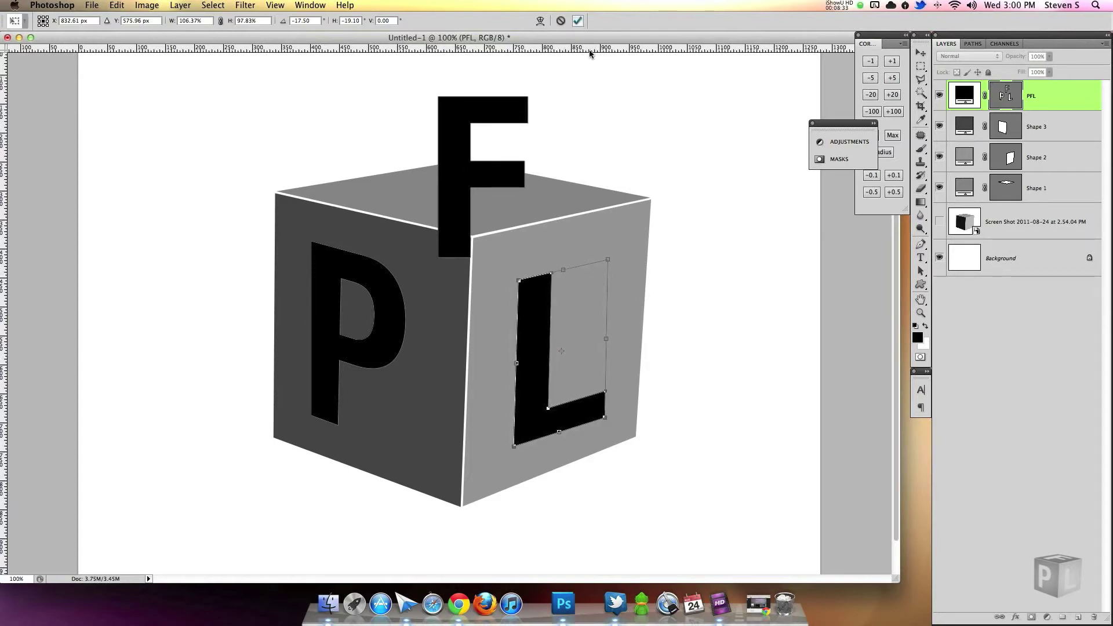
left_click(579, 21)
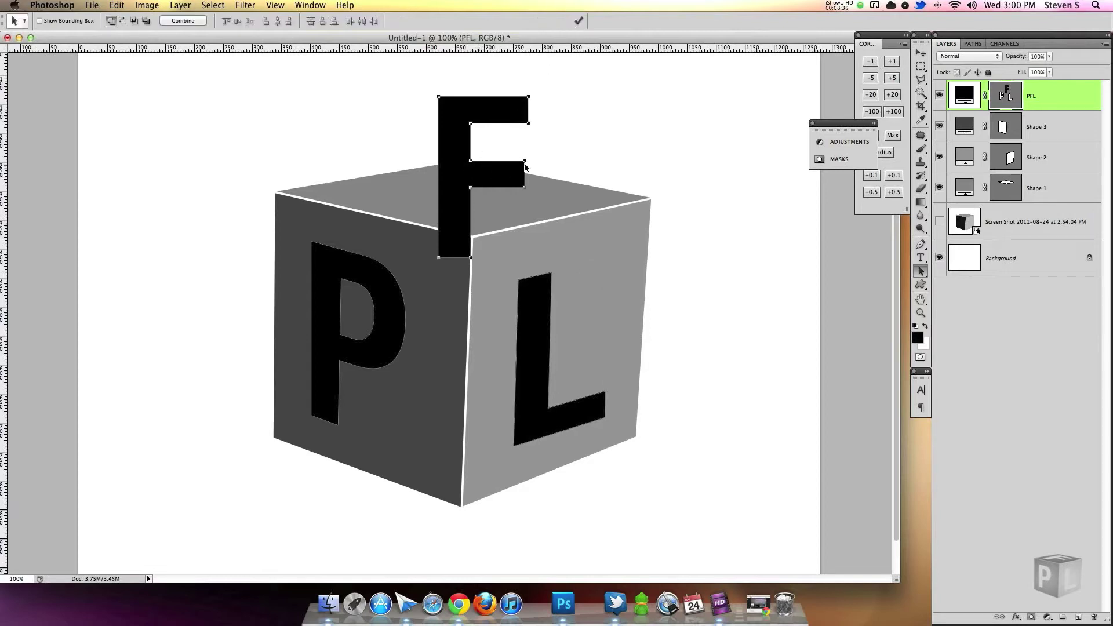
Move the F slightly up and to the left, and distort its corners so it lies flat on the cube's top face.
left_click_drag(457, 183, 437, 176)
key("super+t")
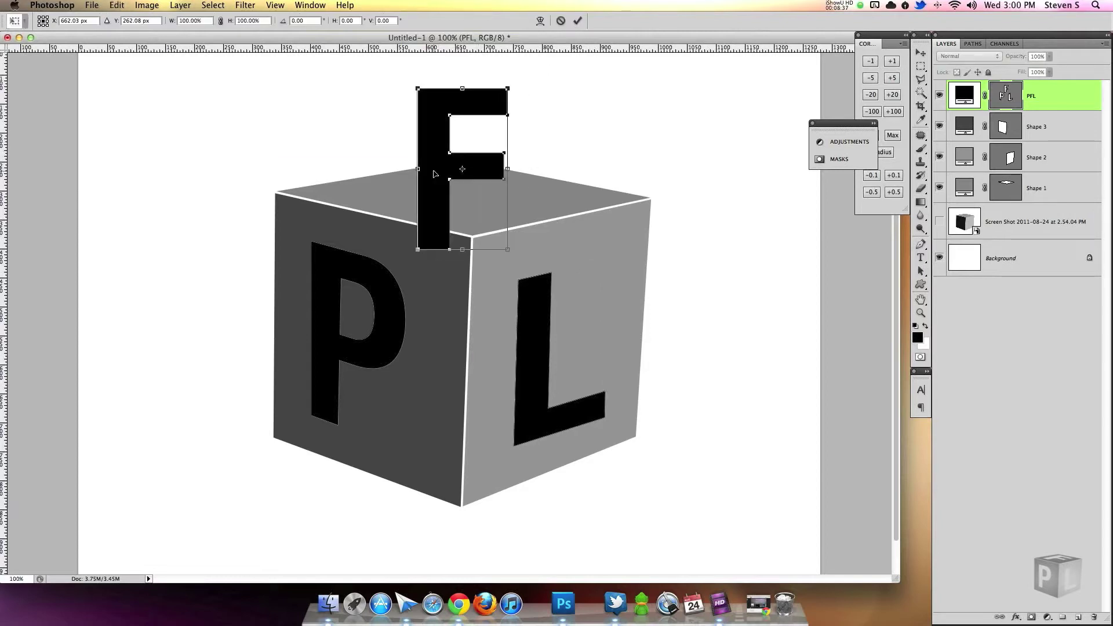
right_click(435, 166)
left_click(462, 224)
left_click_drag(418, 250, 357, 194)
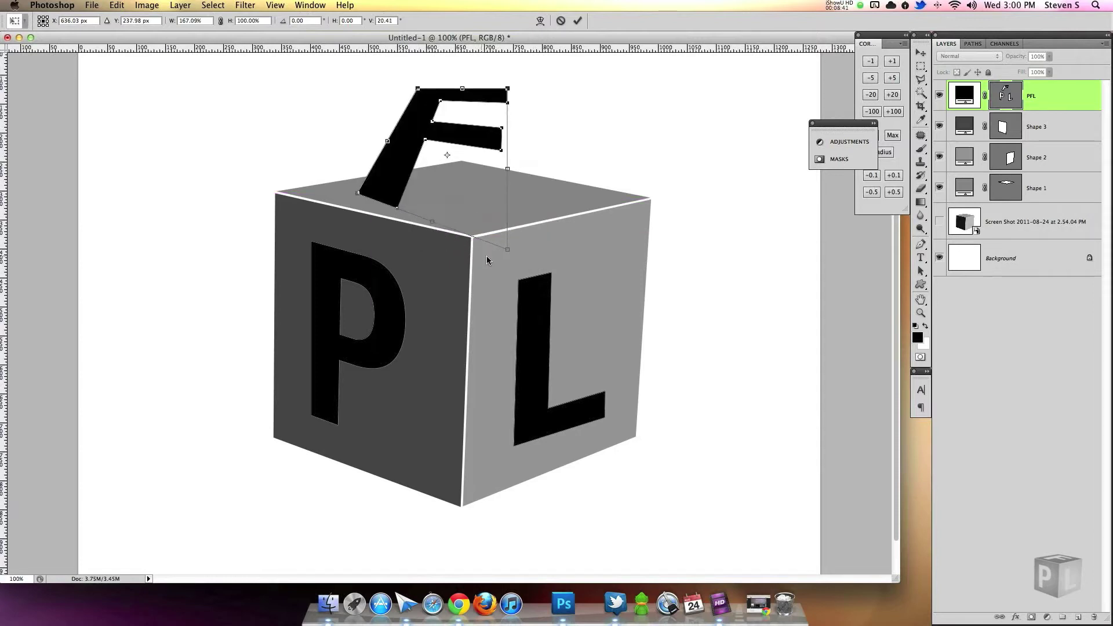
left_click_drag(508, 250, 463, 221)
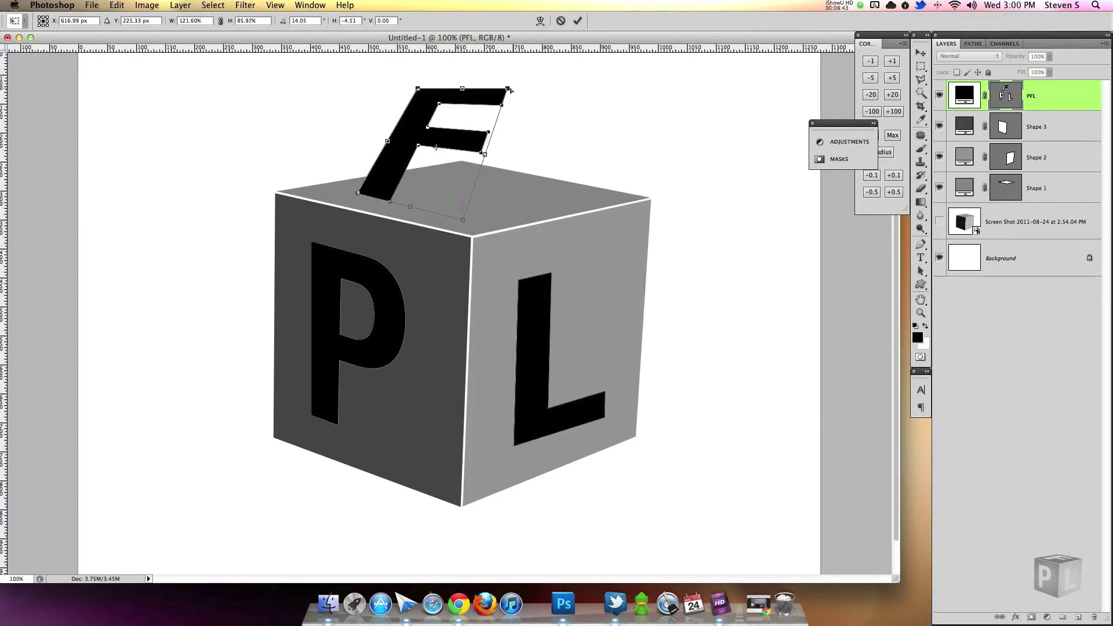
left_click_drag(508, 89, 577, 193)
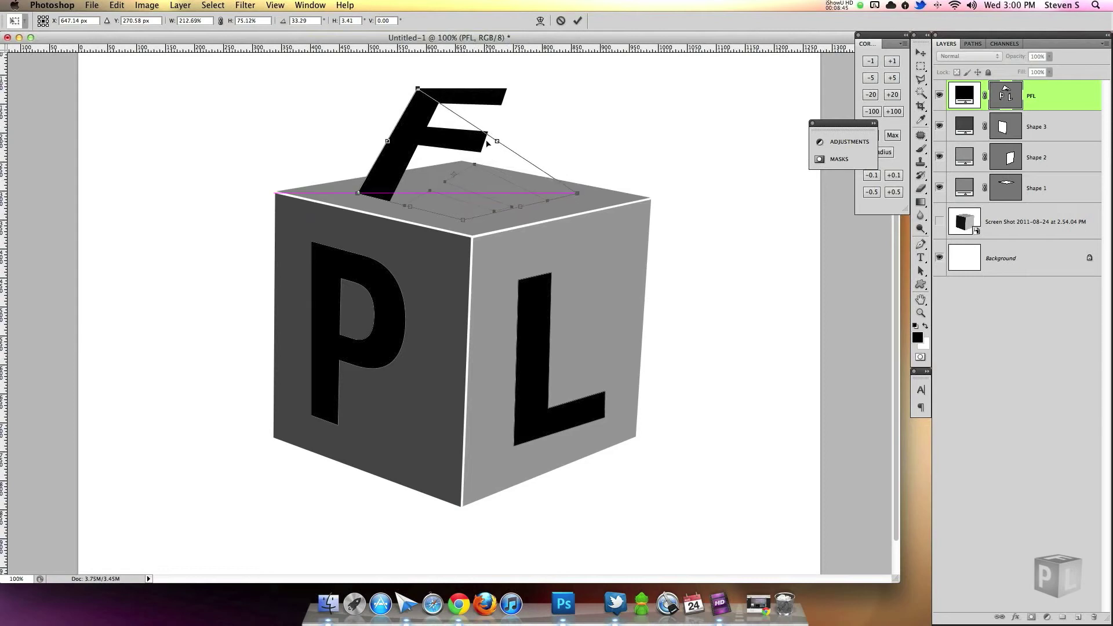
left_click_drag(417, 90, 472, 171)
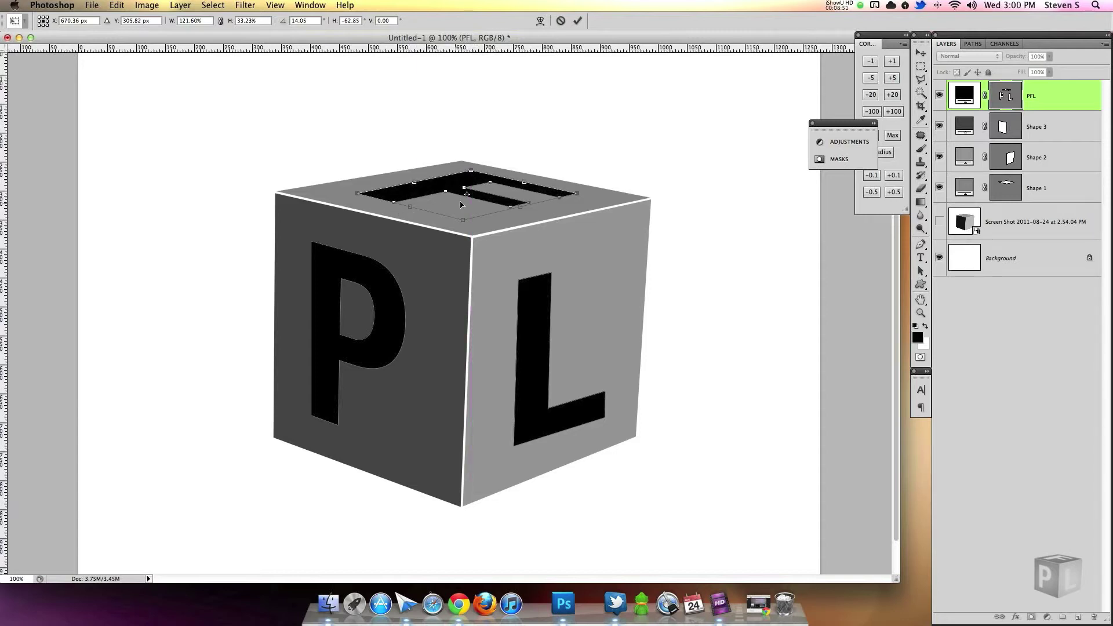
Fine-tune the F's corners, edges and position to follow the top face's perspective, and apply the transformation.
left_click_drag(580, 197, 579, 192)
key("Up")
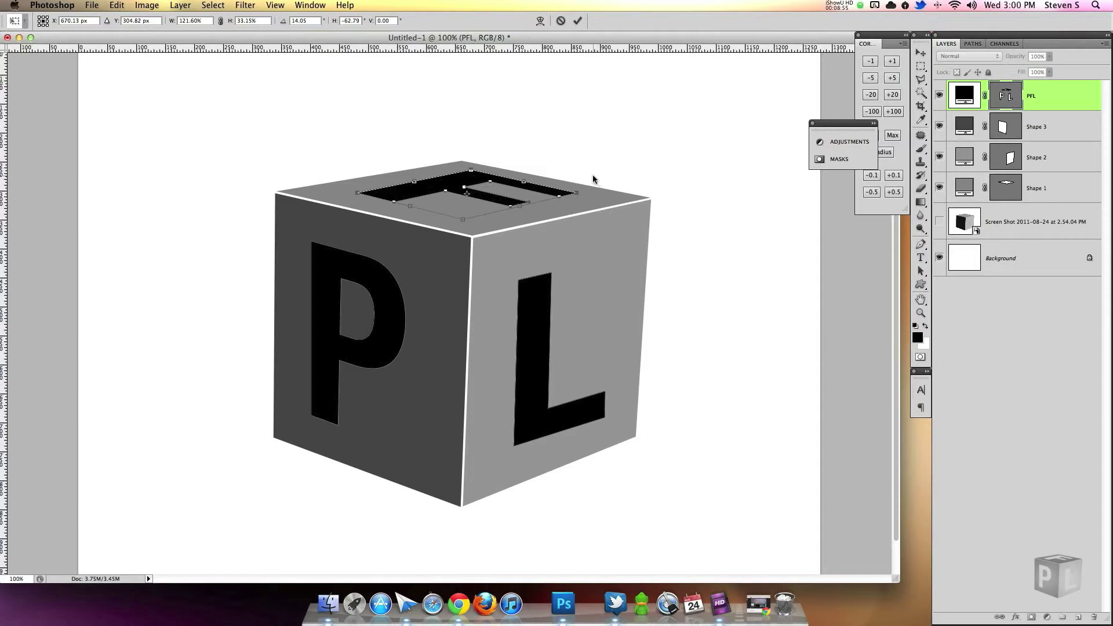
key("Left")
left_click_drag(355, 195, 371, 193)
key("Up")
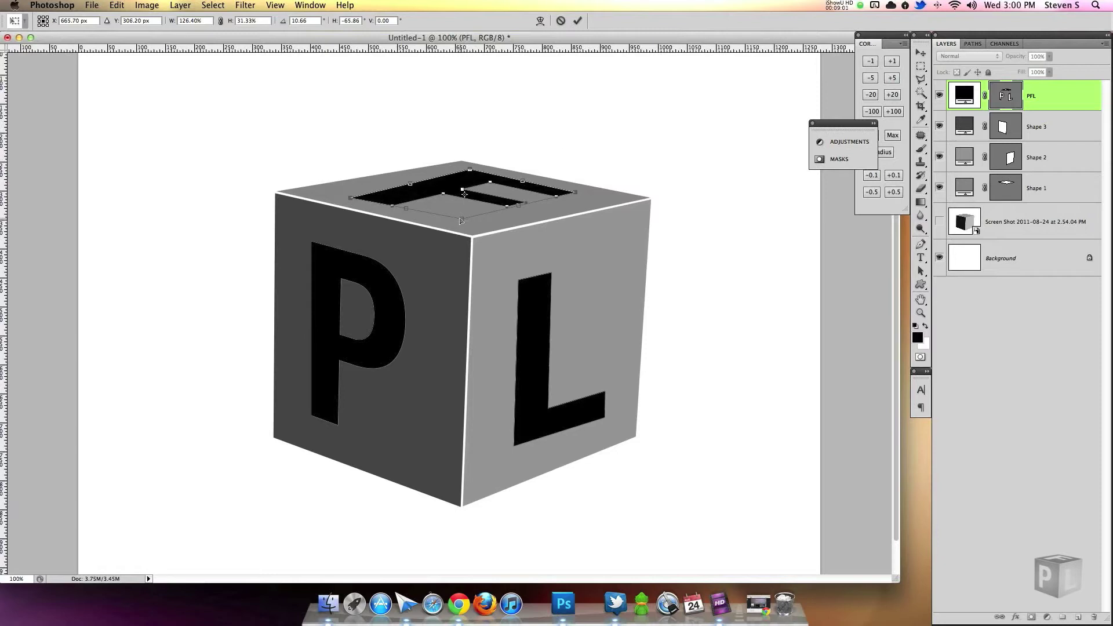
left_click_drag(462, 221, 466, 224)
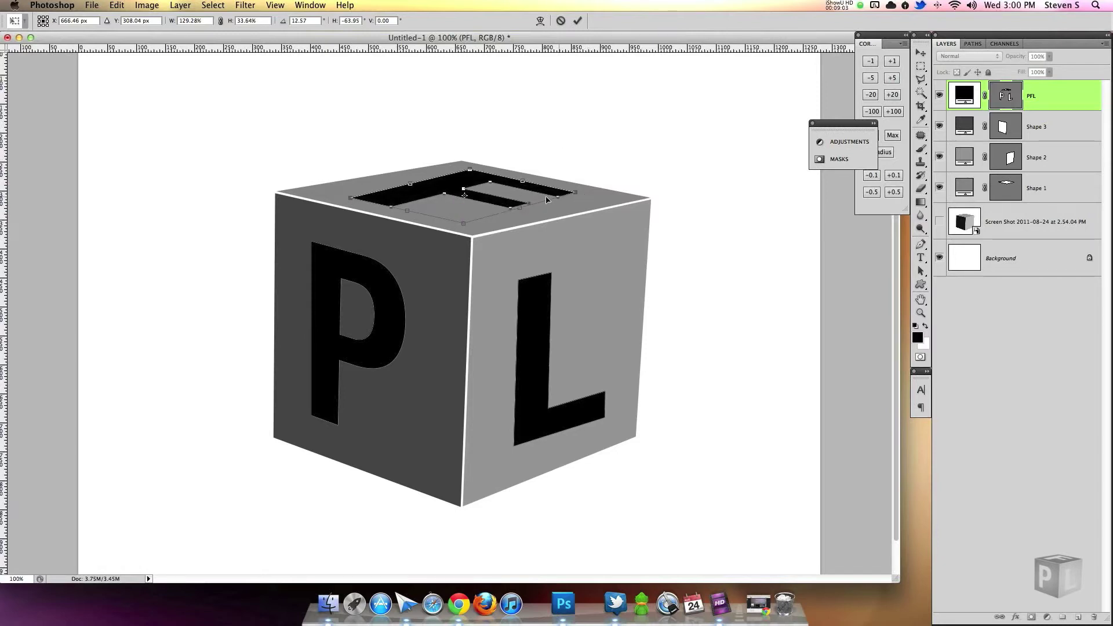
key("Left")
left_click_drag(406, 212, 399, 207)
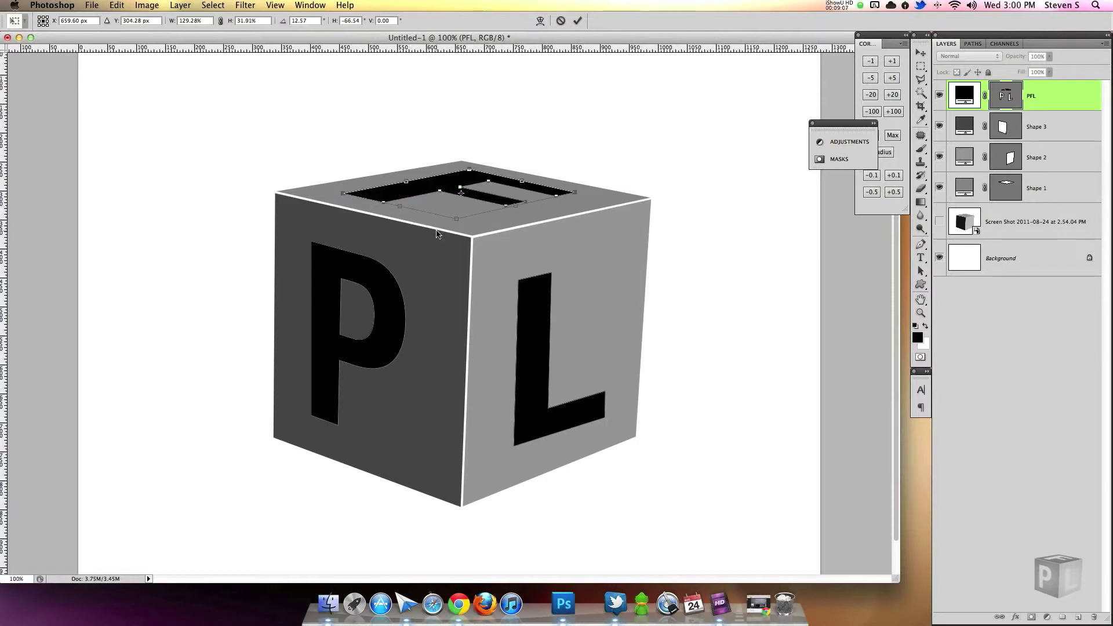
left_click_drag(522, 184, 523, 187)
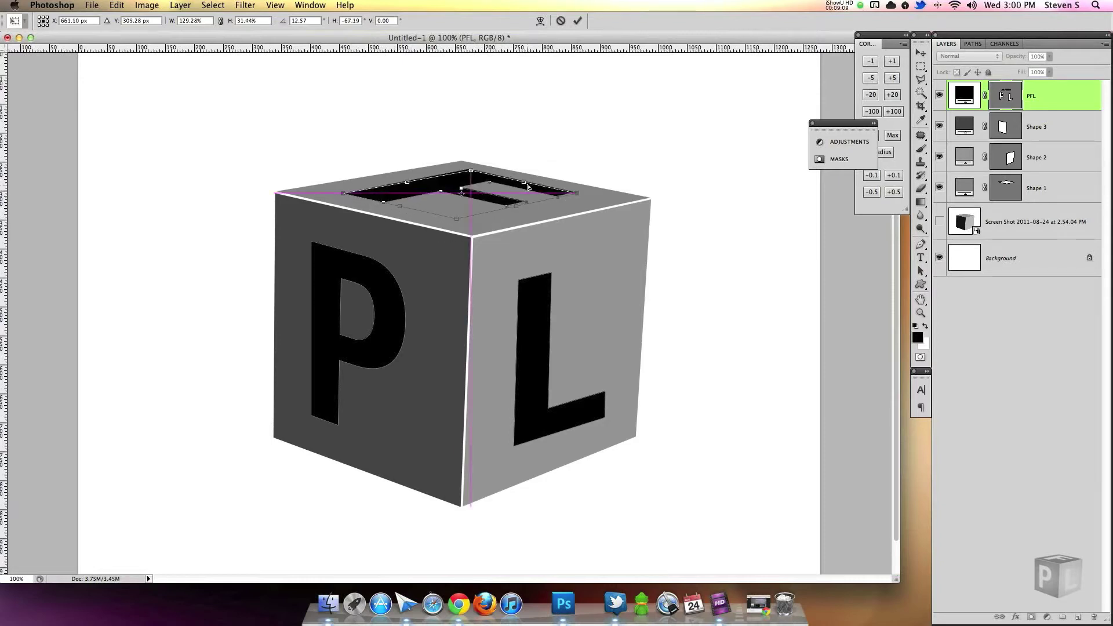
left_click(577, 21)
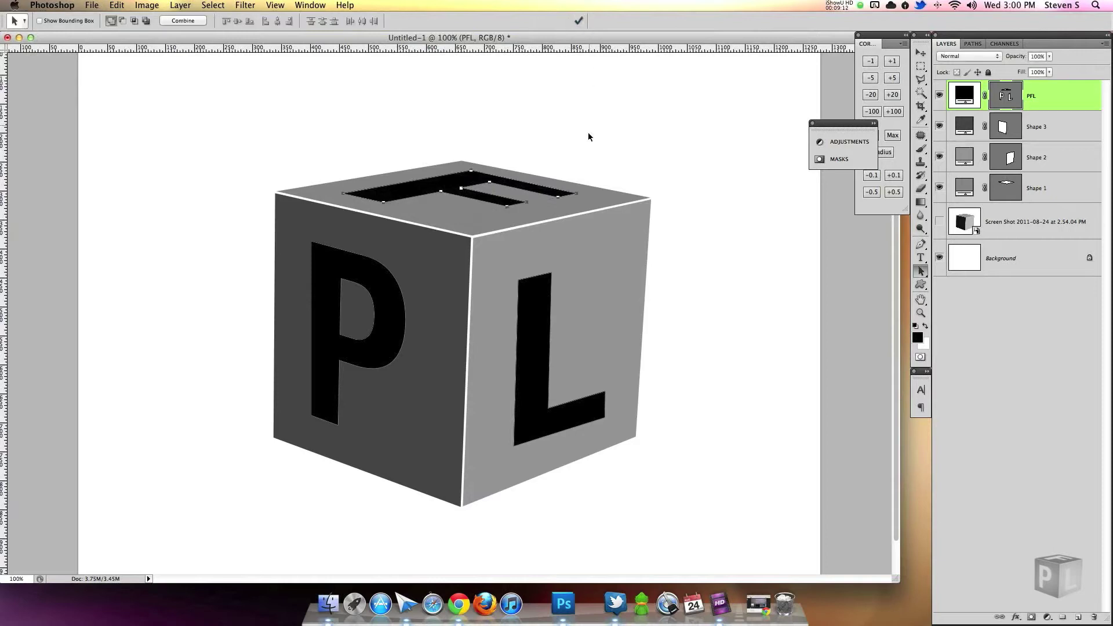
Set the fill color of the left face (Shape 3) to the lighter gray 626262.
left_click(1030, 264)
key("super+minus")
key("super+minus")
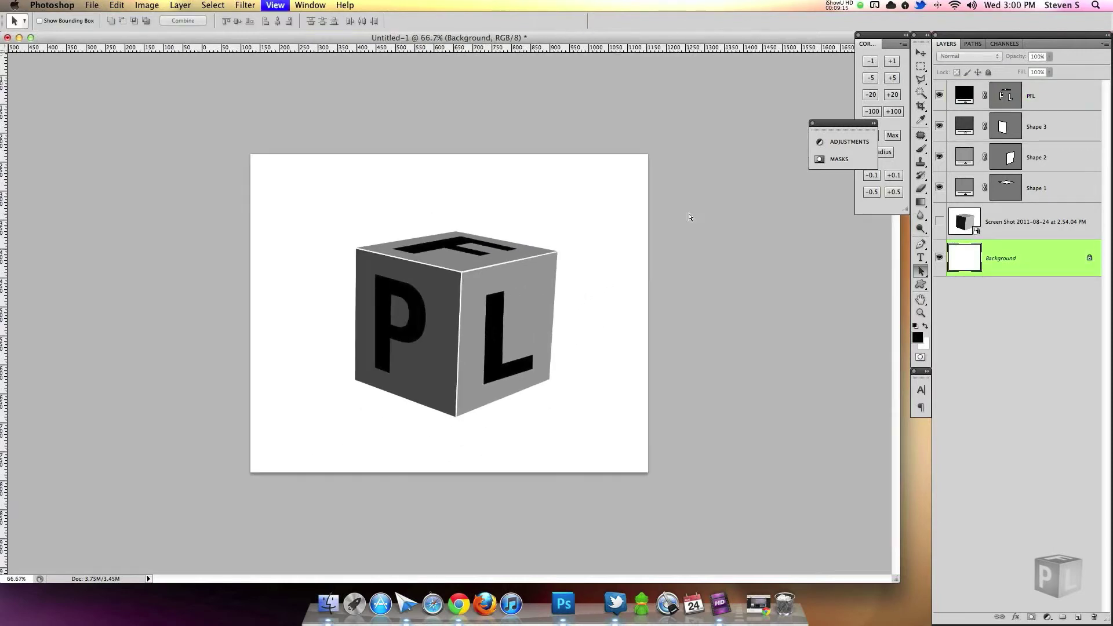
key("super+plus")
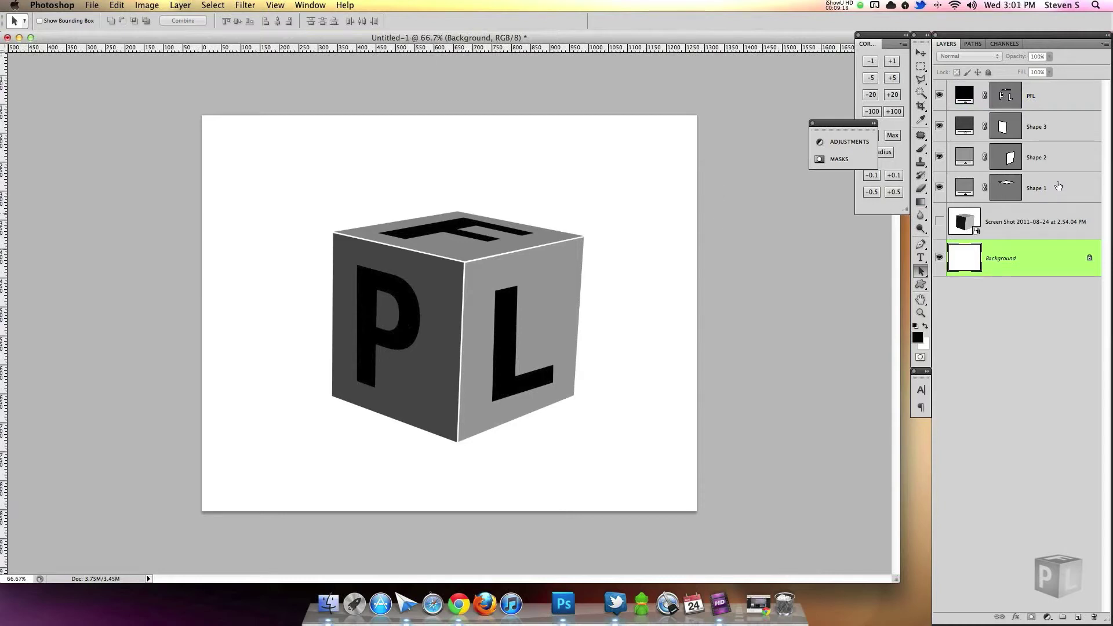
left_click(1070, 131)
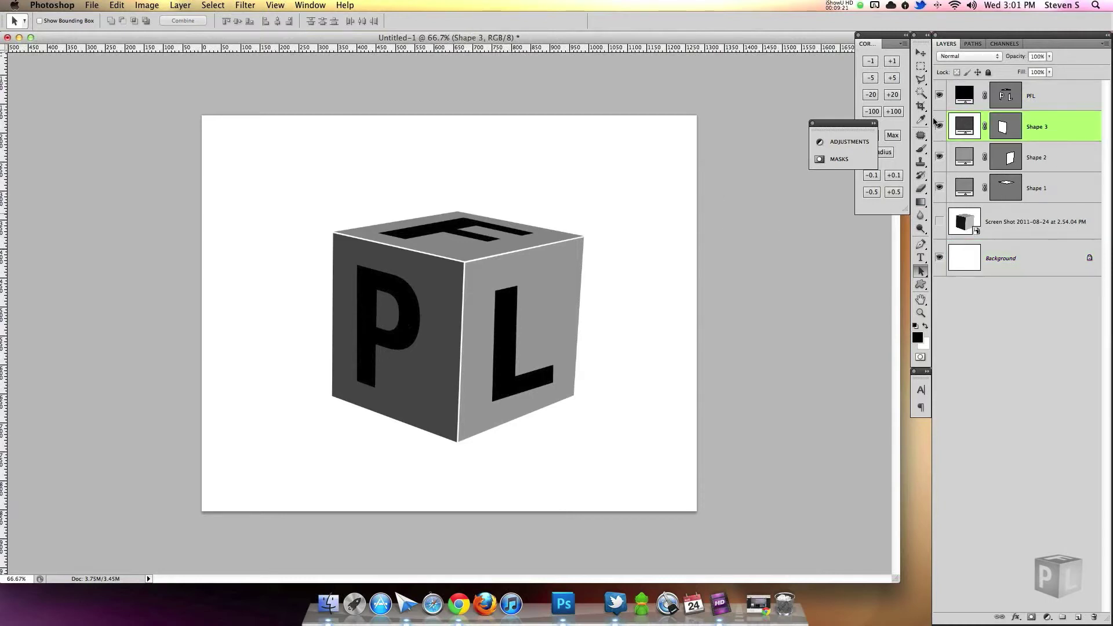
left_click(940, 127)
left_click(940, 127)
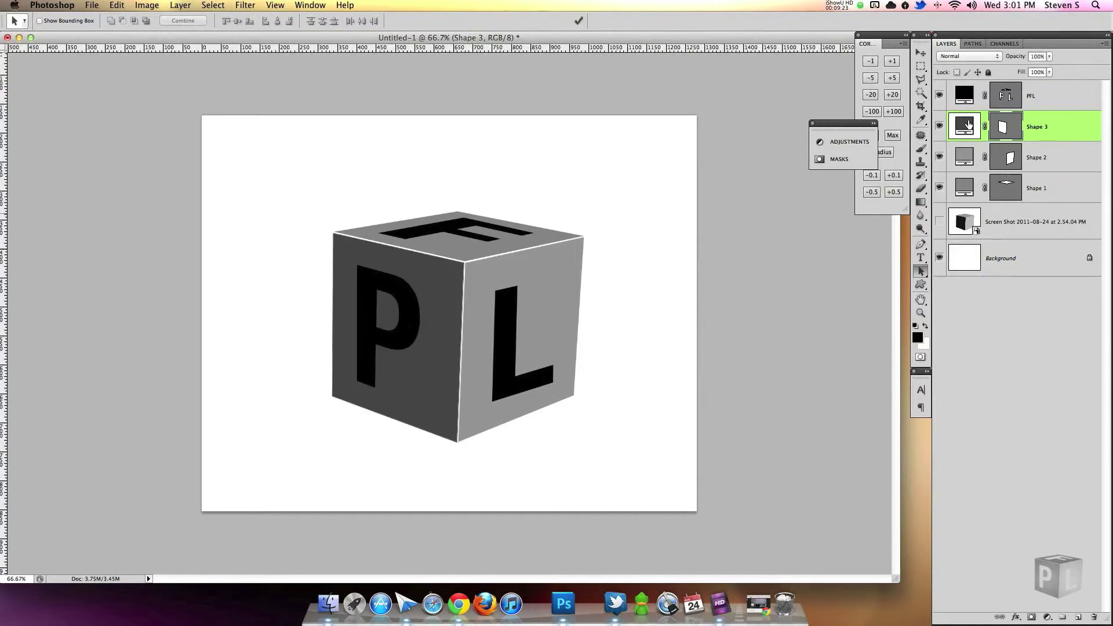
double_click(971, 124)
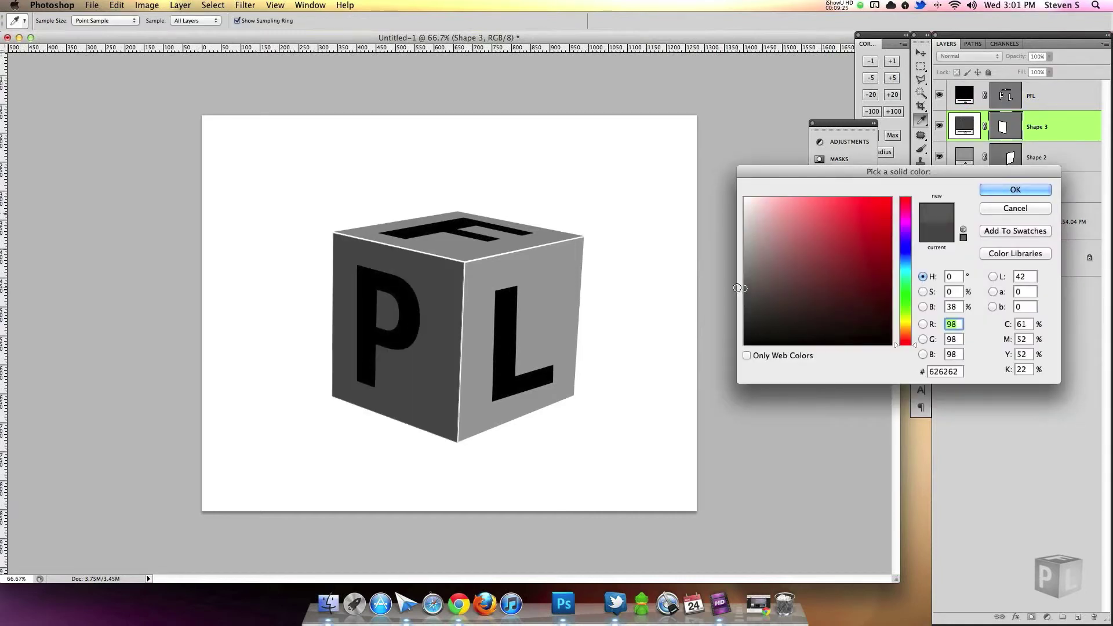
left_click(1005, 191)
Add a Gradient Overlay to the left face with Overlay blend mode and 42% opacity.
double_click(1070, 127)
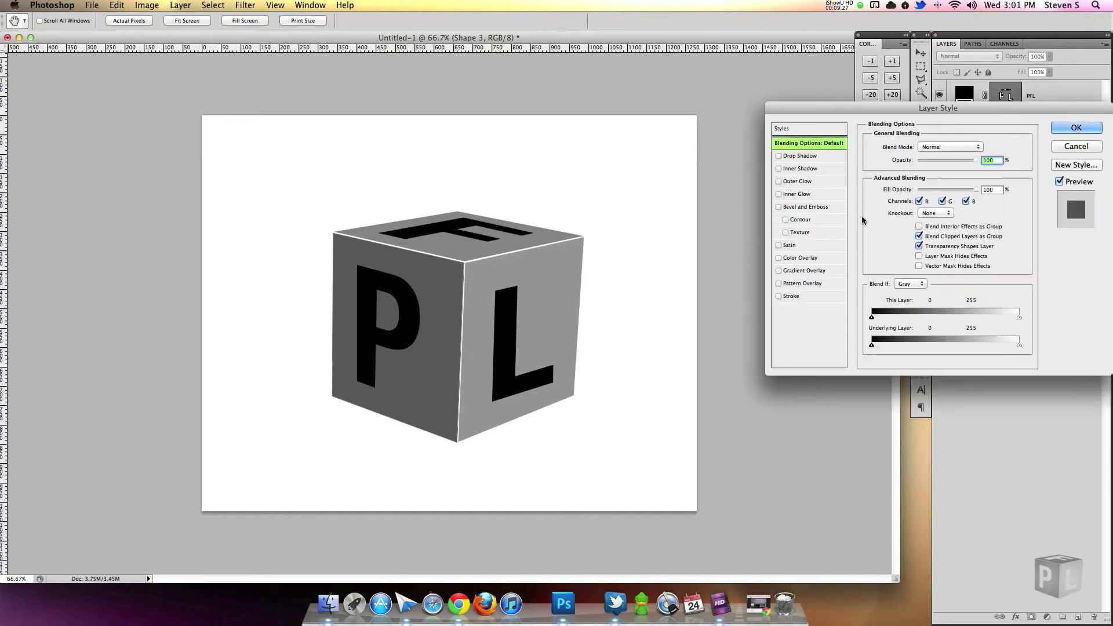
left_click(796, 271)
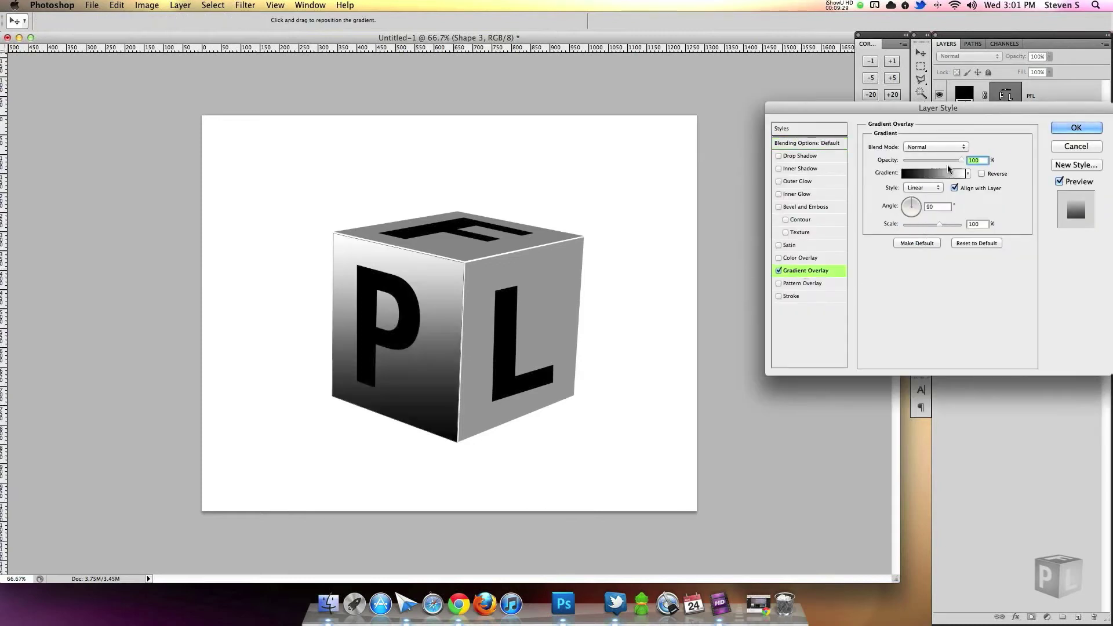
left_click(934, 148)
left_click(915, 266)
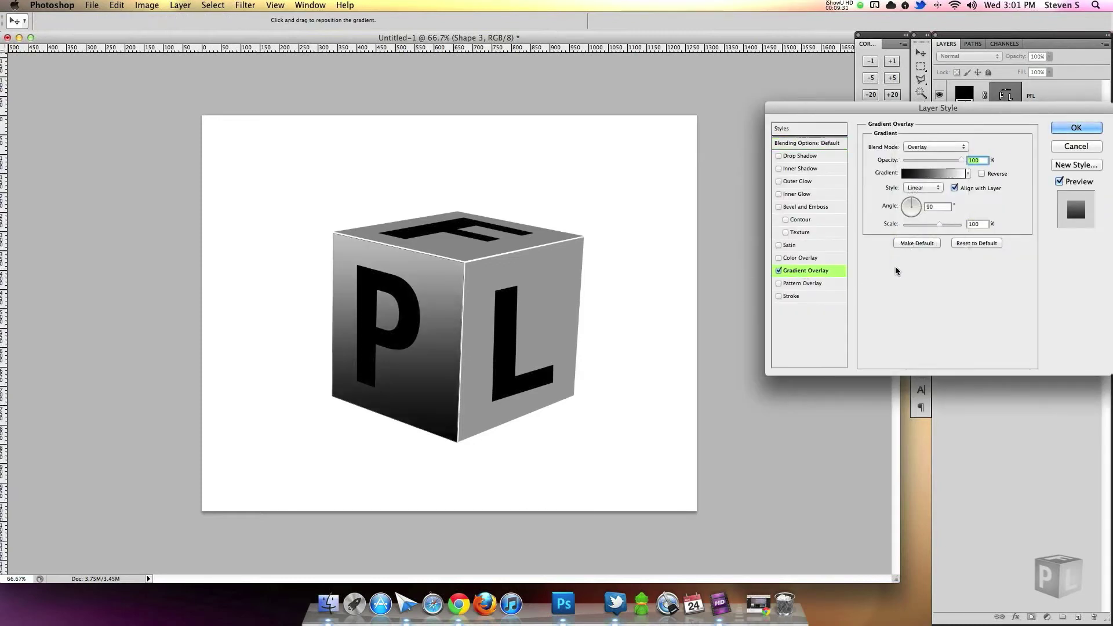
left_click_drag(932, 161, 928, 160)
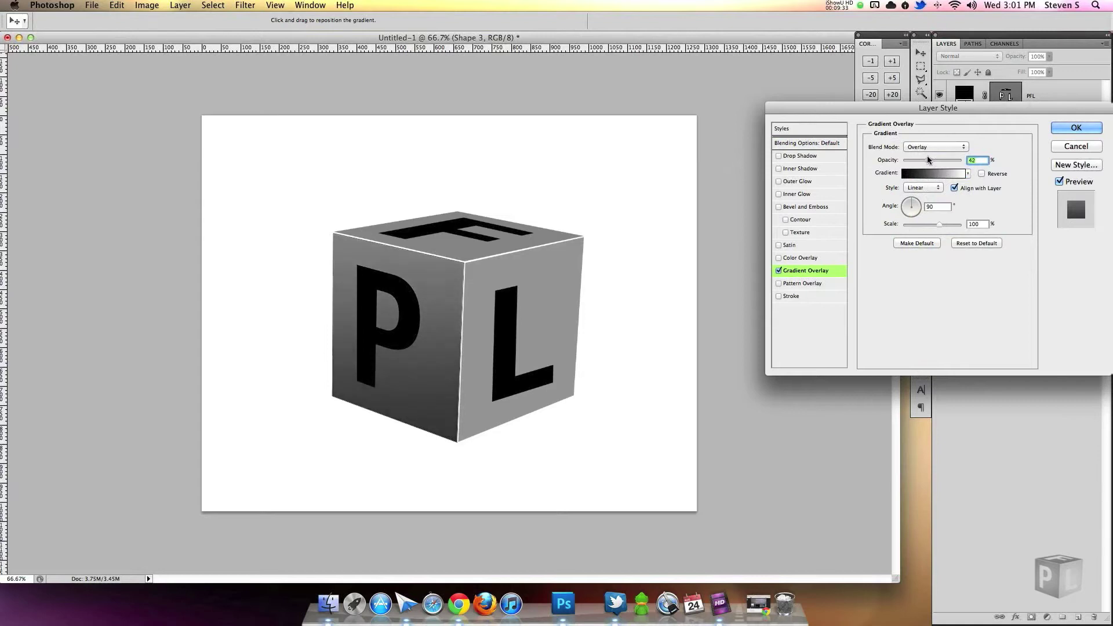
Make the left face's gradient radial and reversed, set its scale to 150% and opacity to 25%, and apply the layer style.
left_click(923, 188)
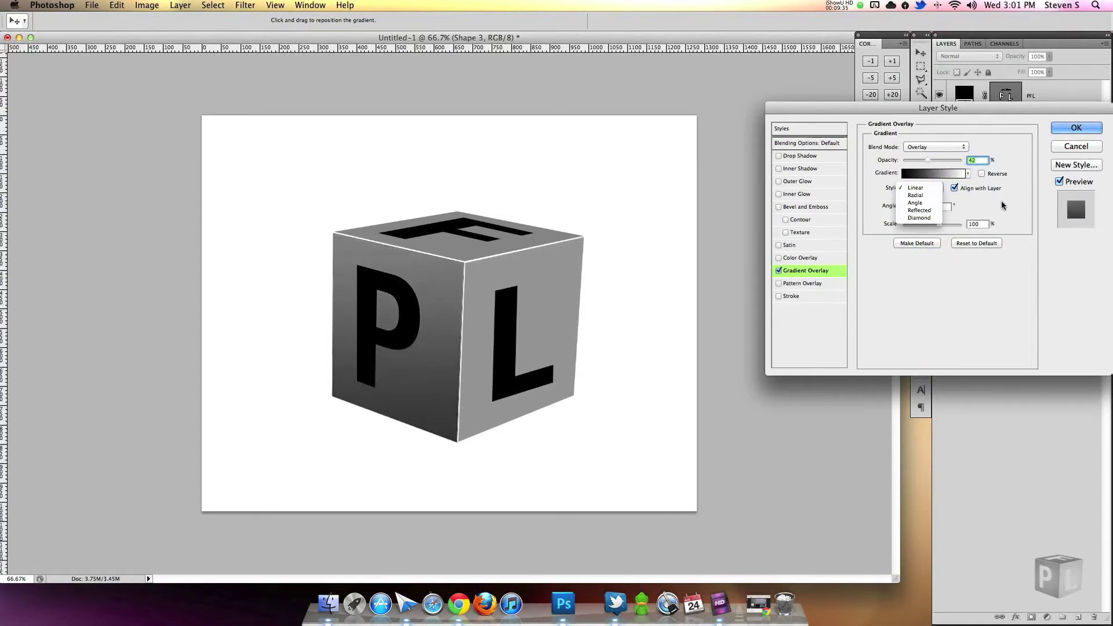
left_click(928, 188)
left_click(933, 192)
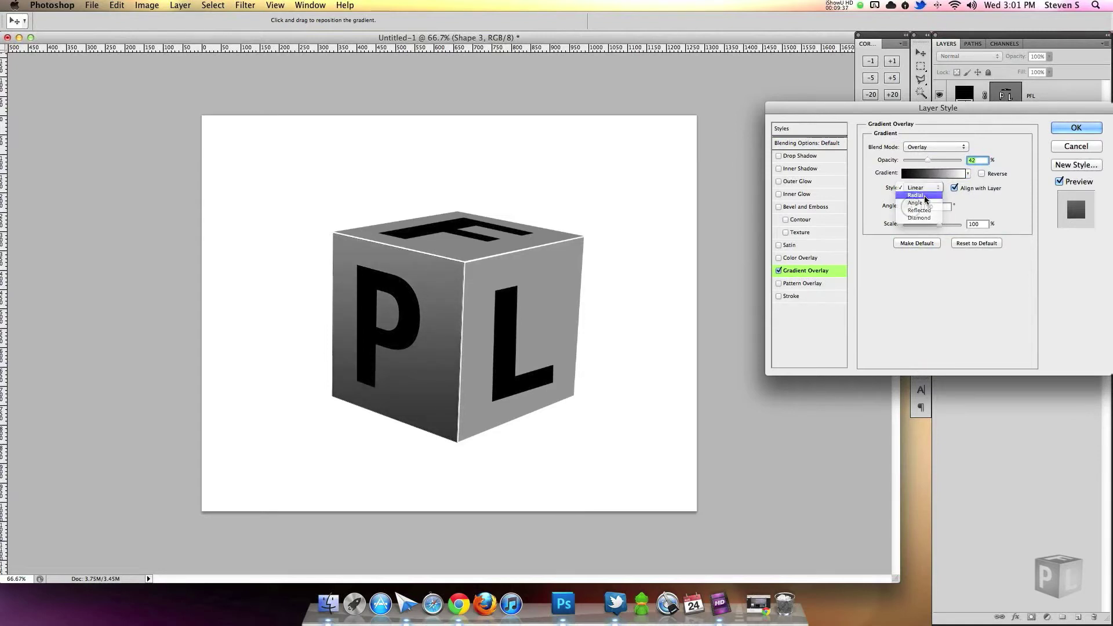
left_click(926, 196)
left_click(982, 173)
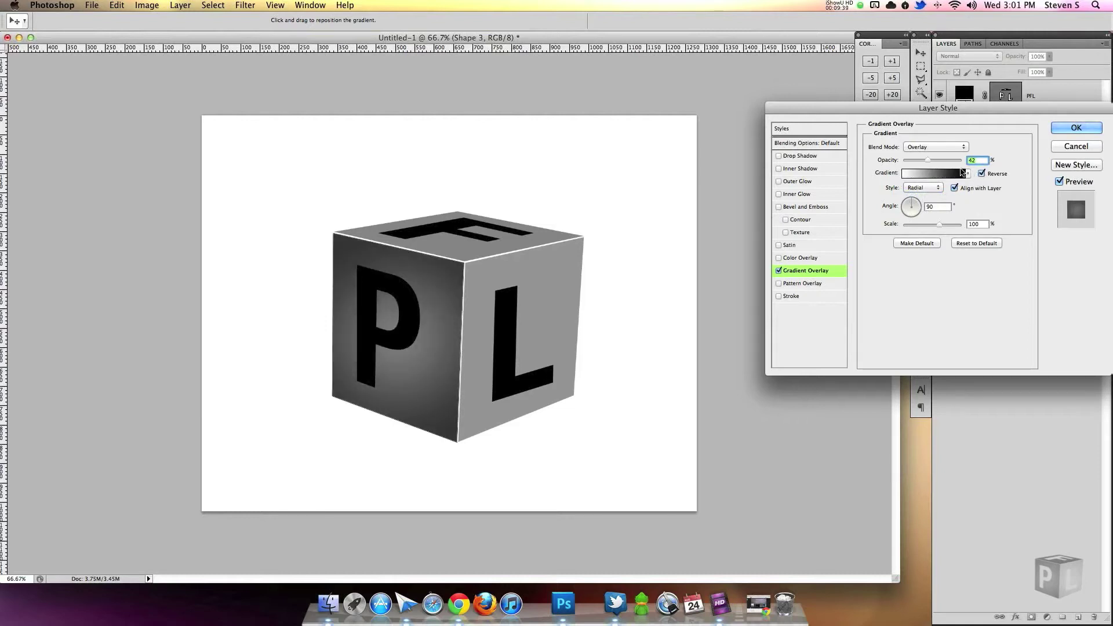
left_click_drag(939, 225, 961, 225)
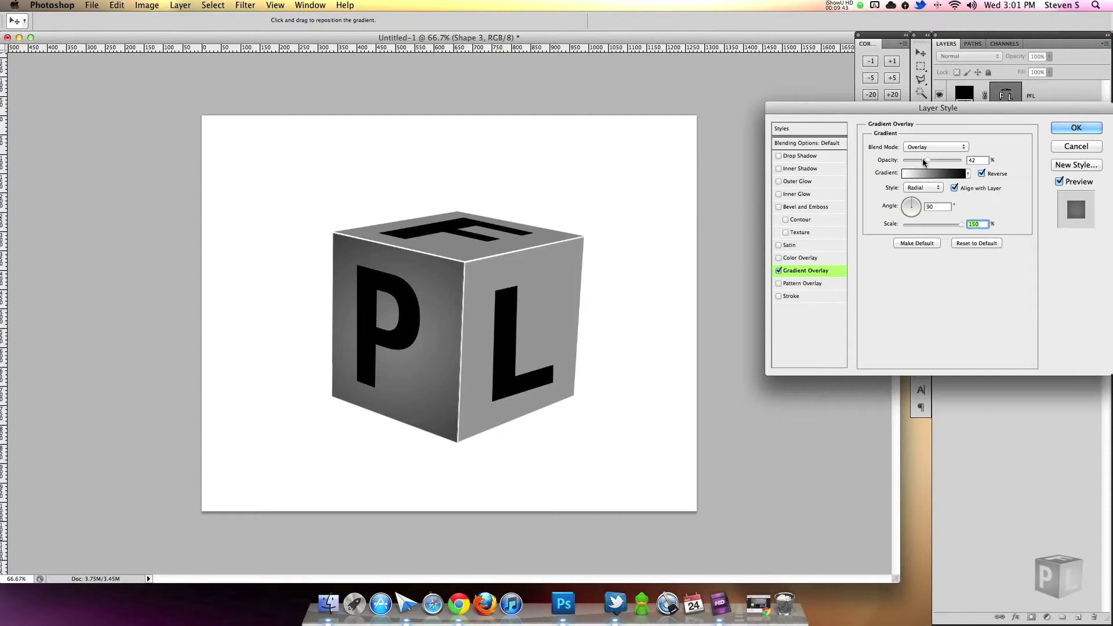
left_click_drag(928, 160, 919, 161)
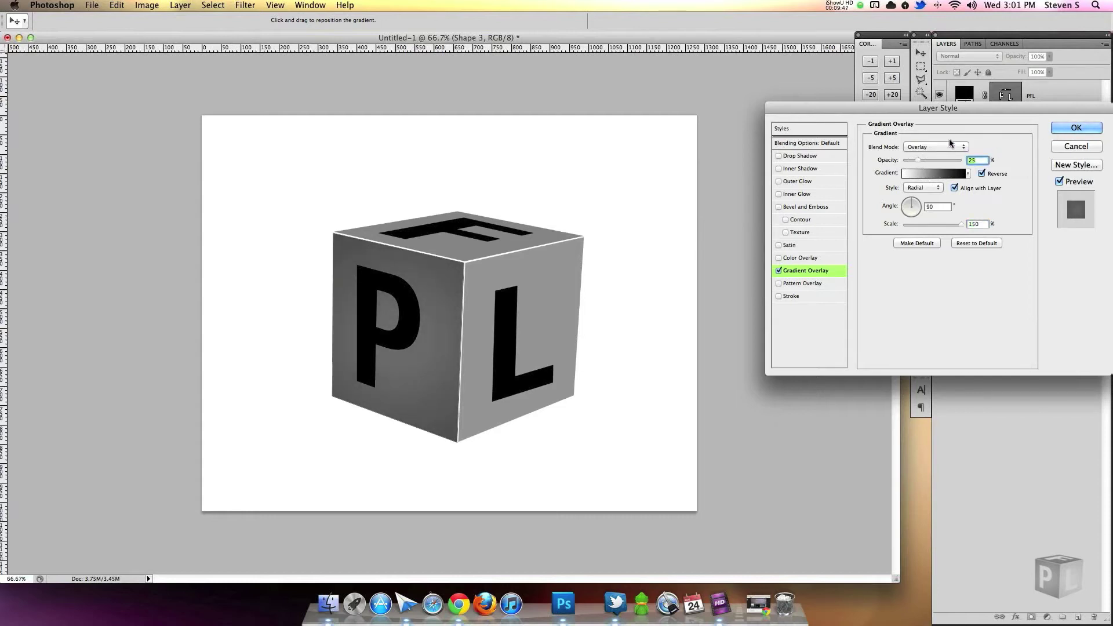
left_click(1073, 135)
double_click(966, 126)
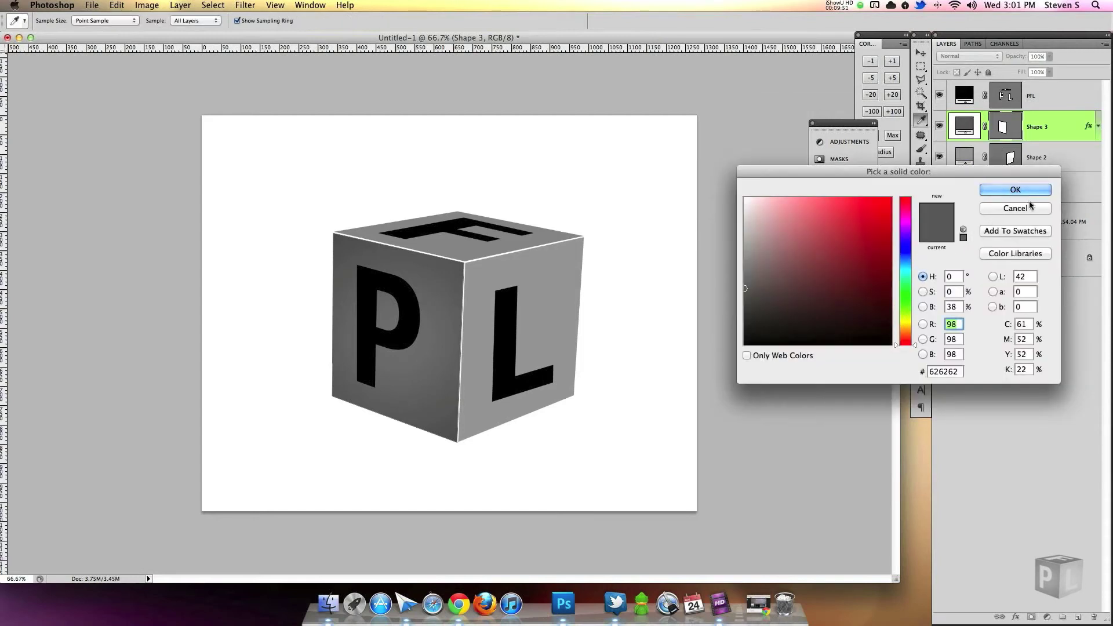
left_click(1016, 191)
Copy the left face's gradient overlay to the other two faces, and make the top face's gradient linear with Reverse off.
left_click_drag(1089, 129, 1082, 187)
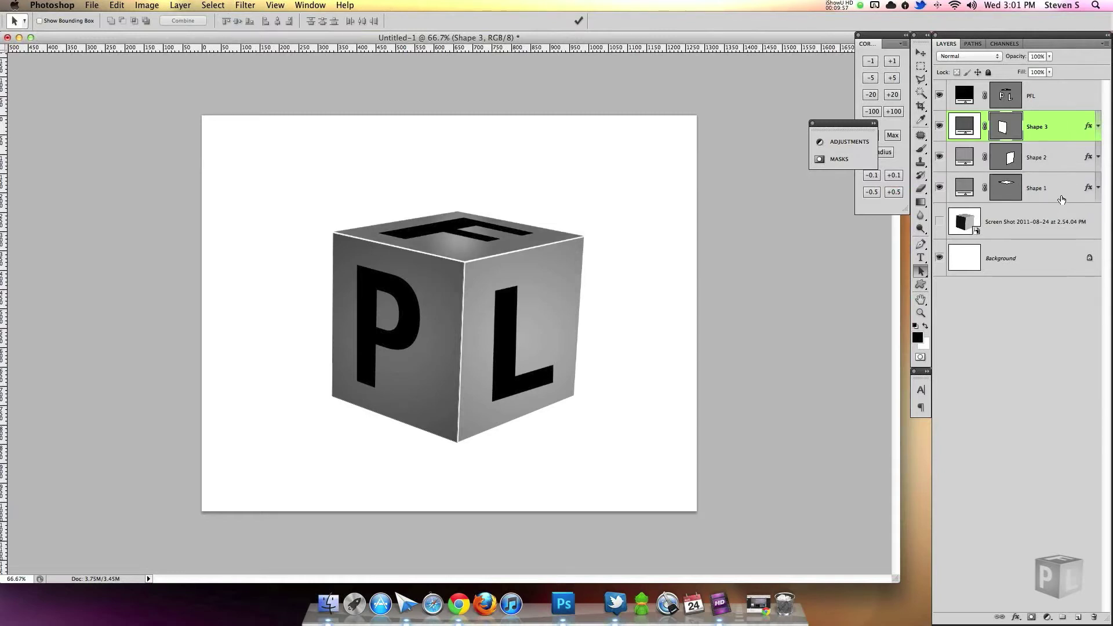
left_click(1089, 191)
double_click(1068, 193)
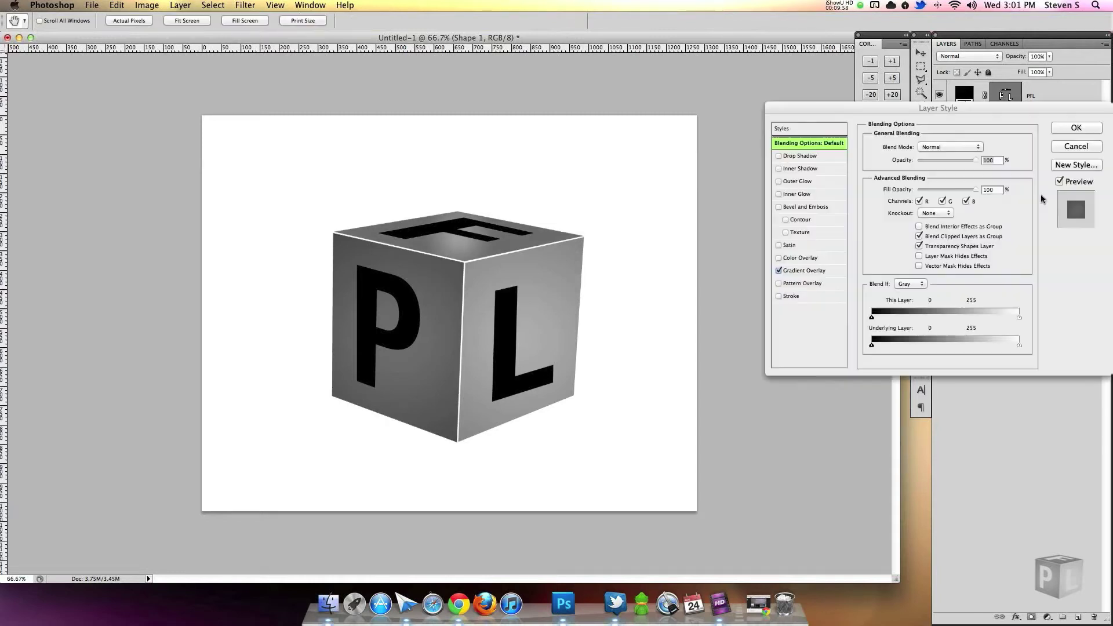
left_click(806, 270)
left_click(923, 188)
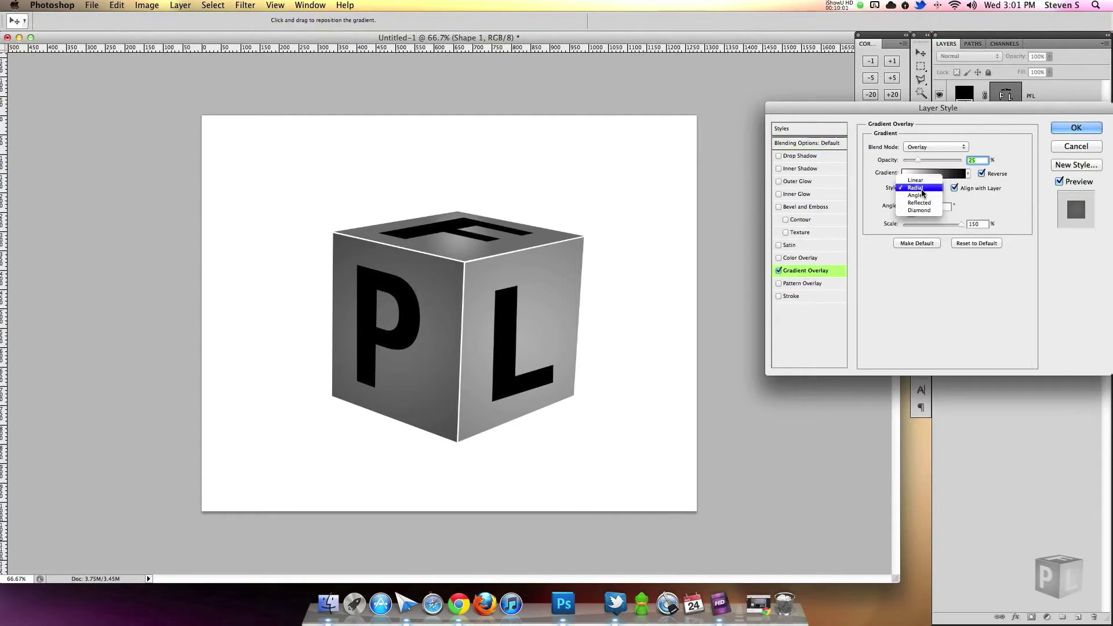
left_click(925, 181)
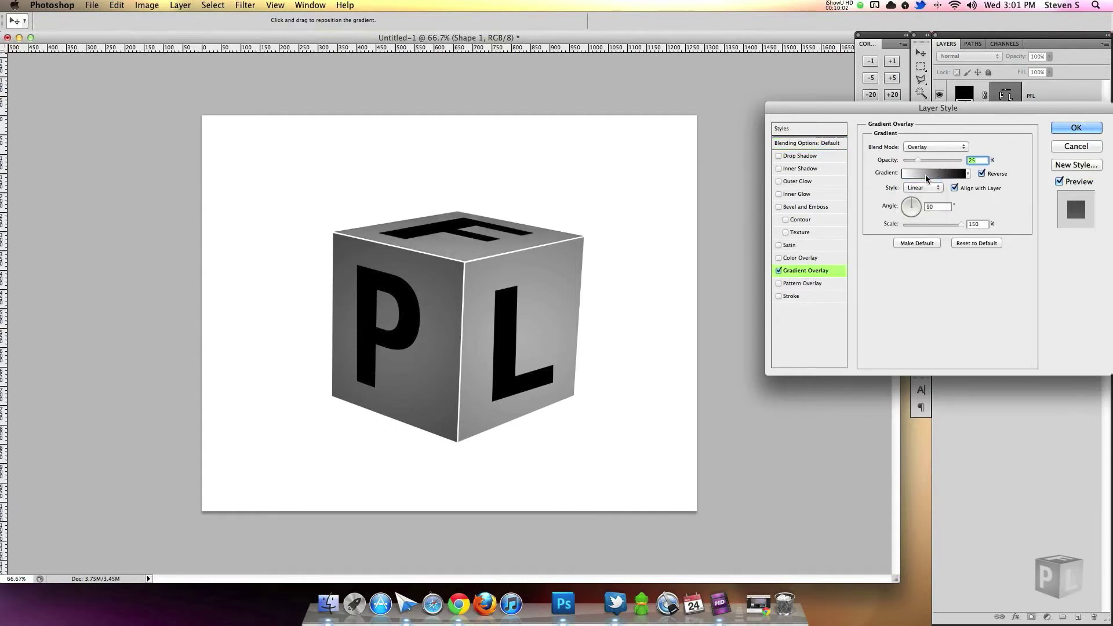
left_click(982, 174)
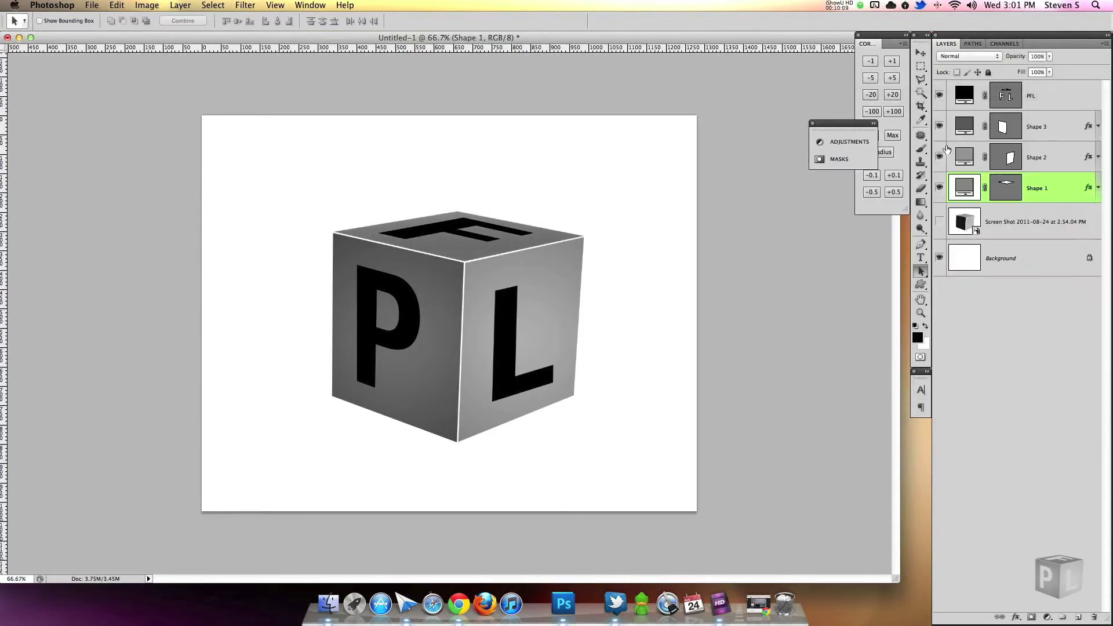
Try several grays for the top face (Shape 1) and set its fill color to 858585.
double_click(962, 186)
left_click(745, 288)
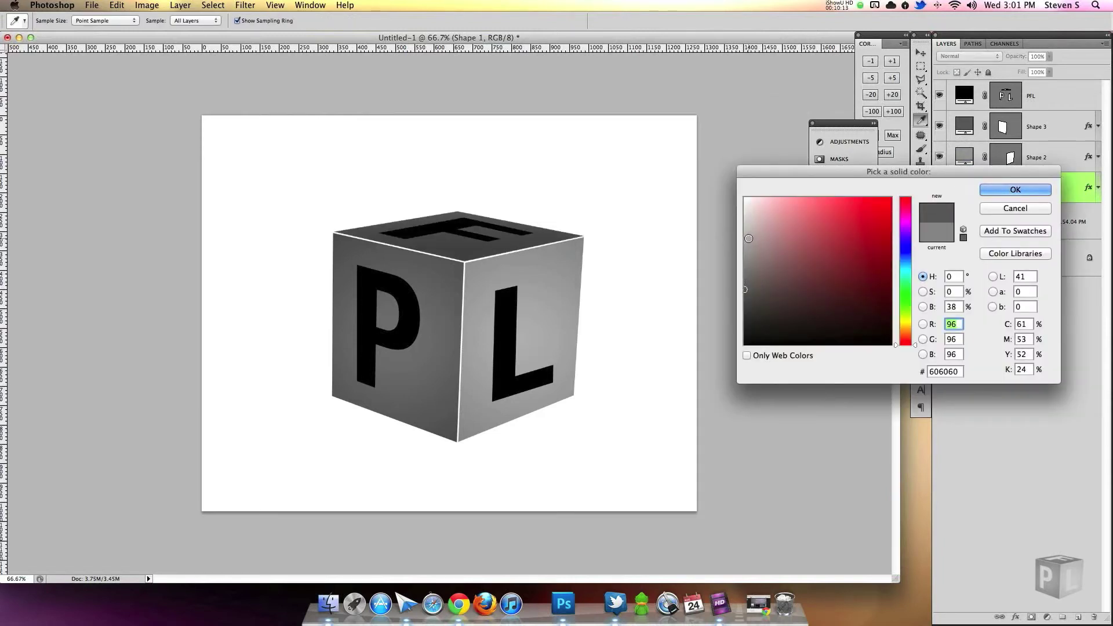
left_click(744, 248)
left_click(744, 268)
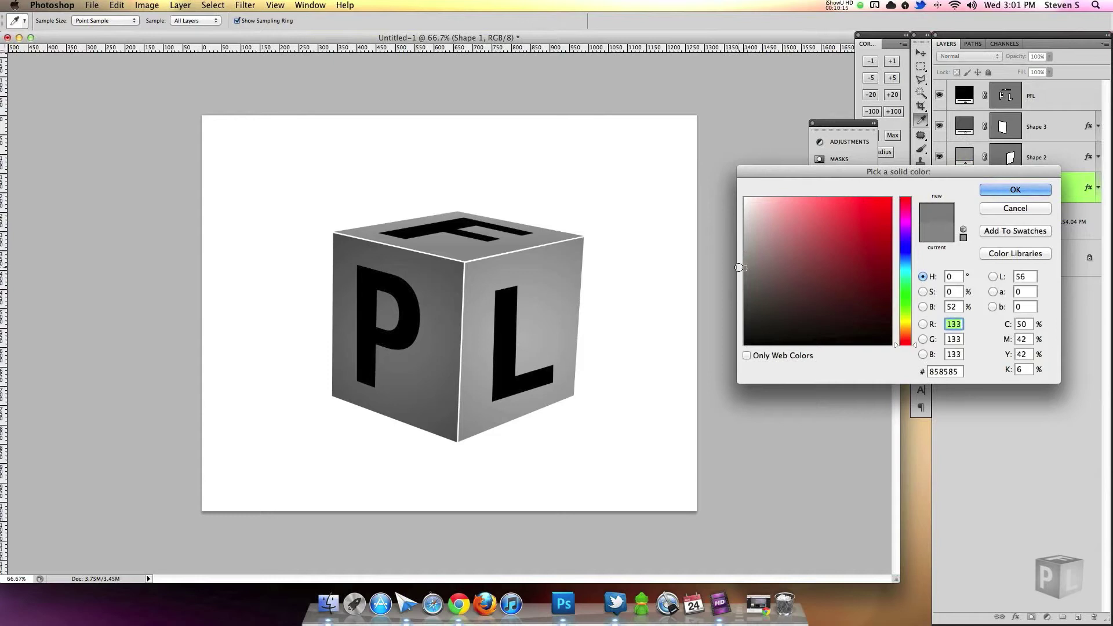
left_click(1002, 190)
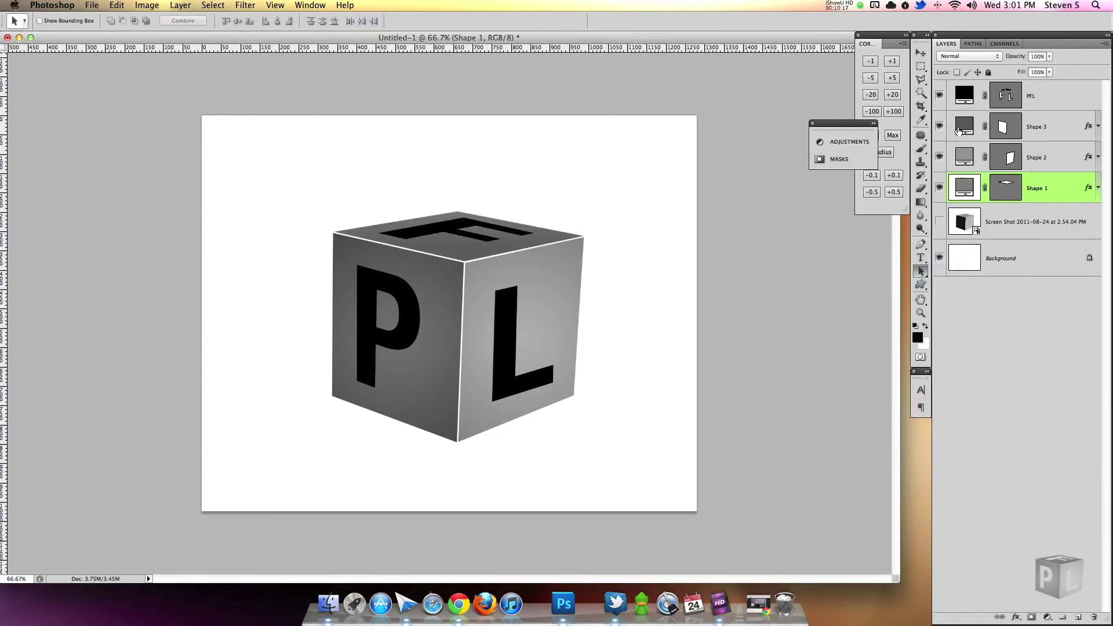
Set the fill color of the right face (Shape 2) to bababa and of the left face (Shape 3) to 828282.
double_click(965, 156)
left_click(744, 230)
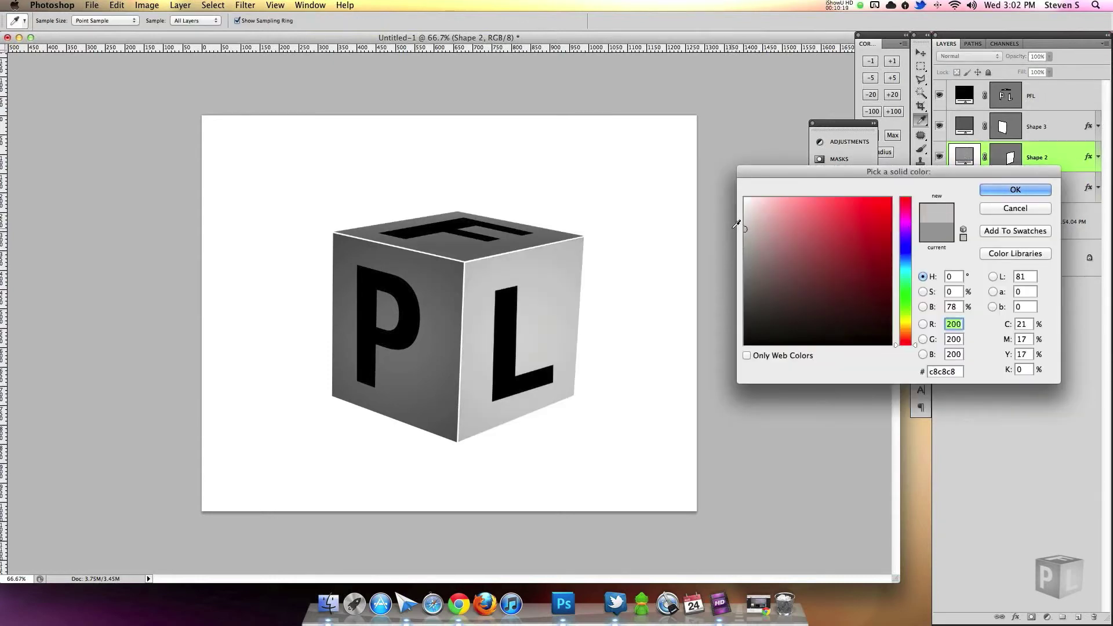
left_click(744, 237)
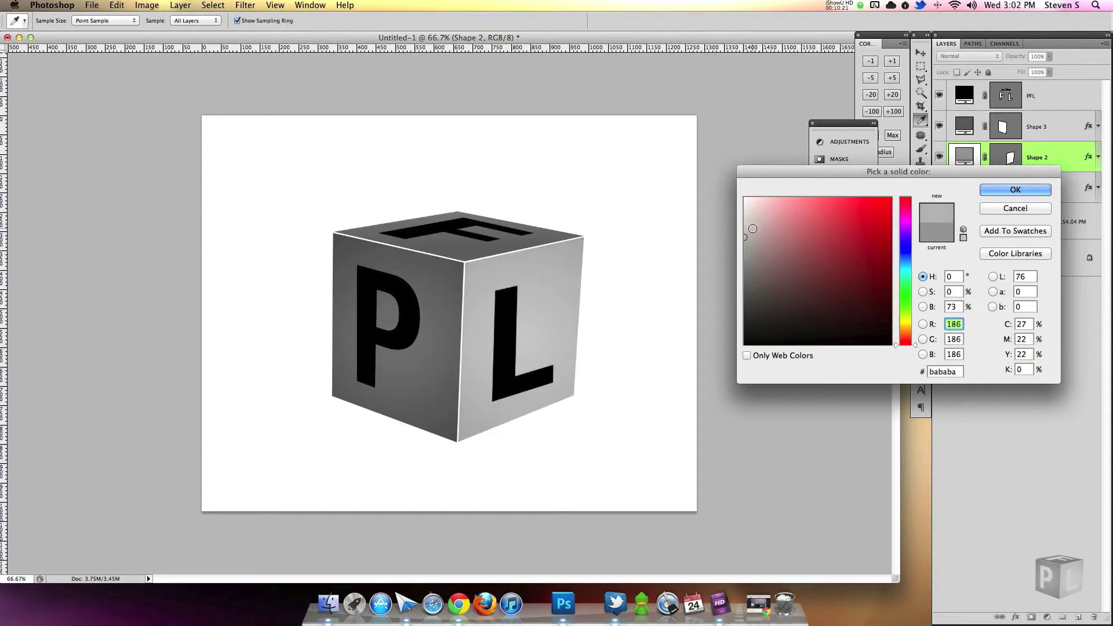
left_click(998, 196)
double_click(964, 126)
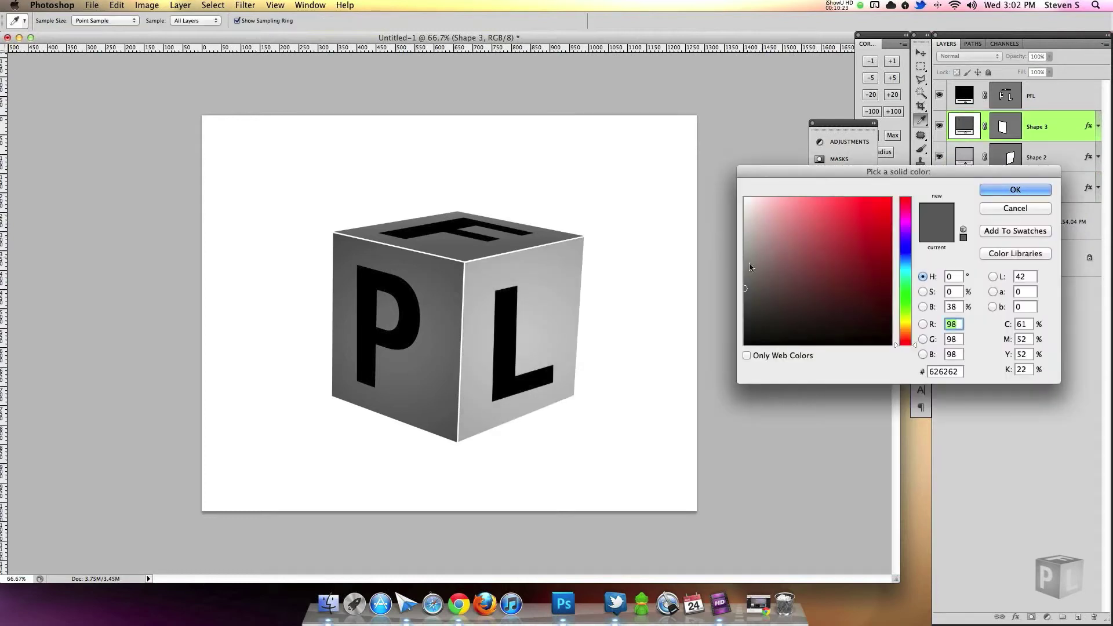
left_click(745, 270)
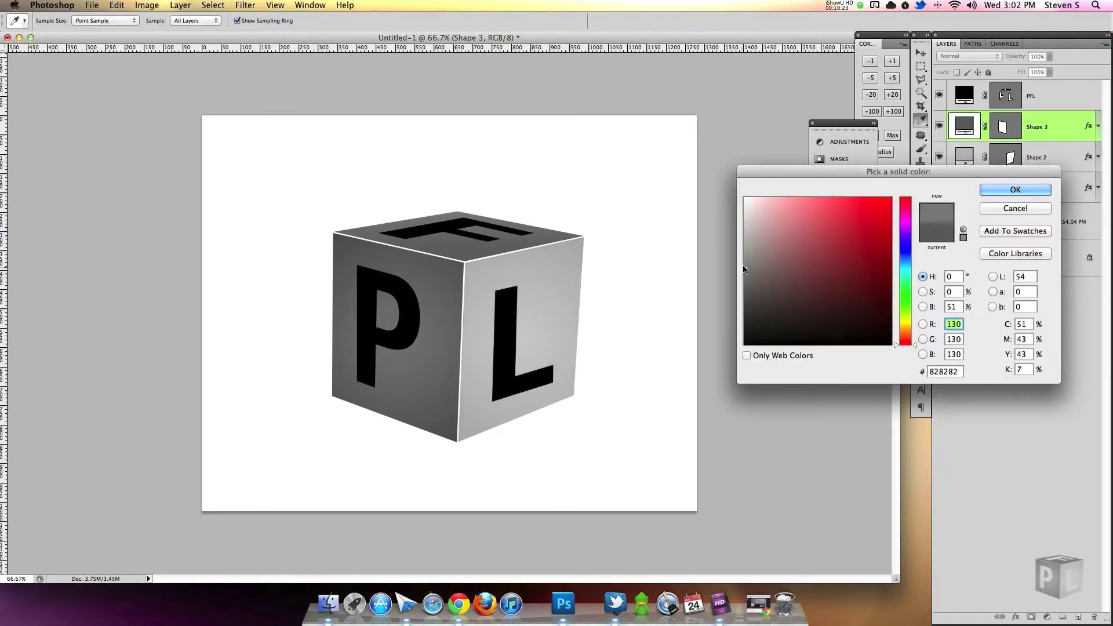
left_click(1015, 190)
Change the fill color of the PFL letters to white (ffffff).
double_click(971, 96)
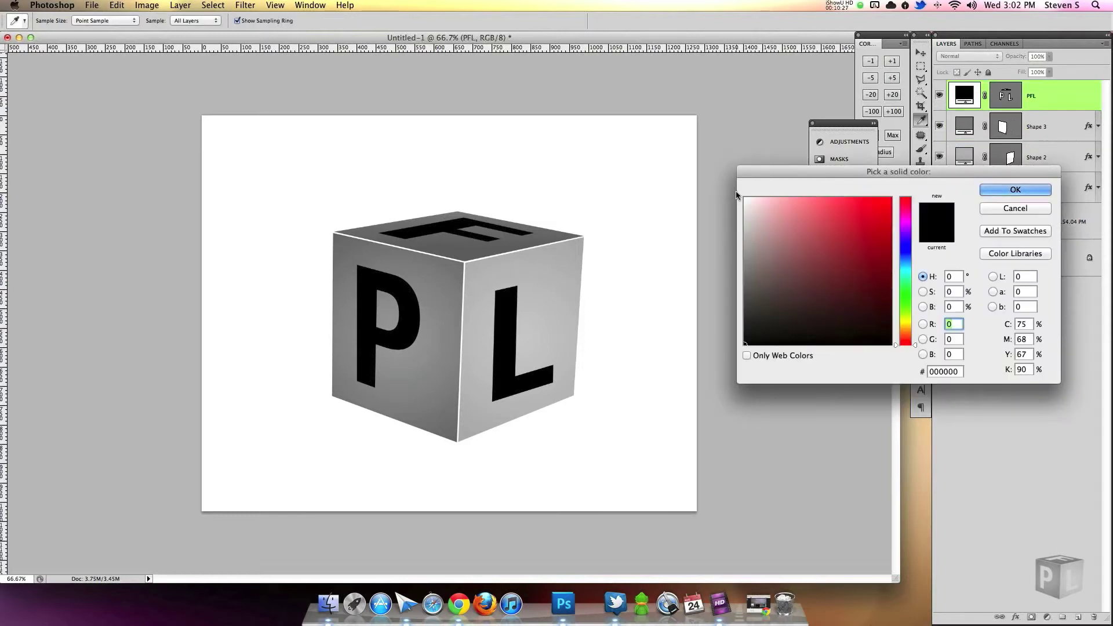
left_click(745, 198)
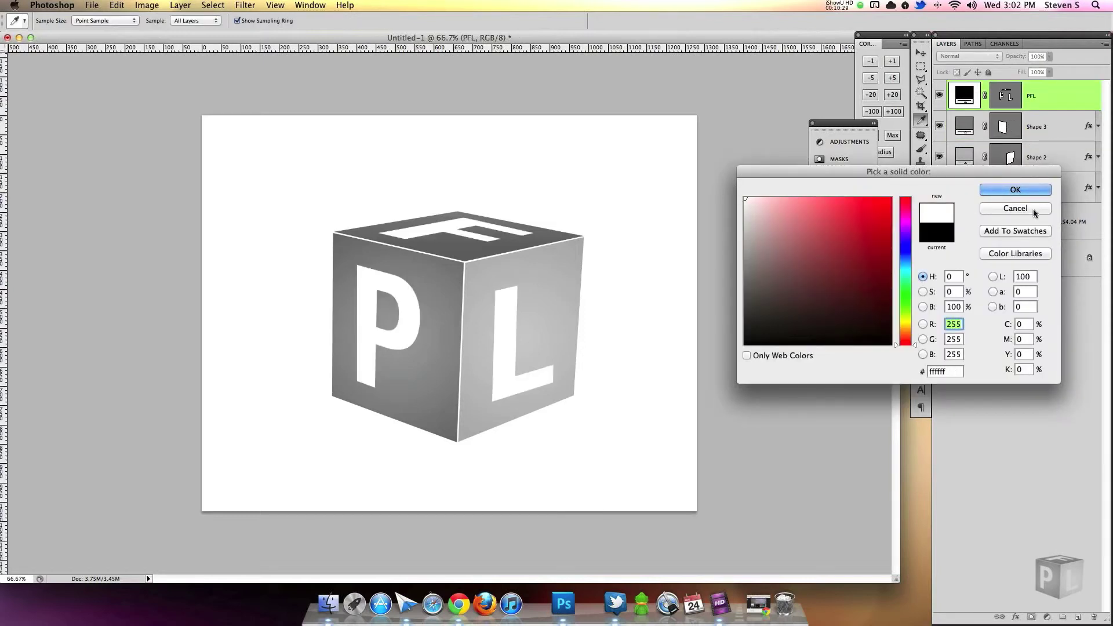
left_click(1037, 190)
double_click(1060, 104)
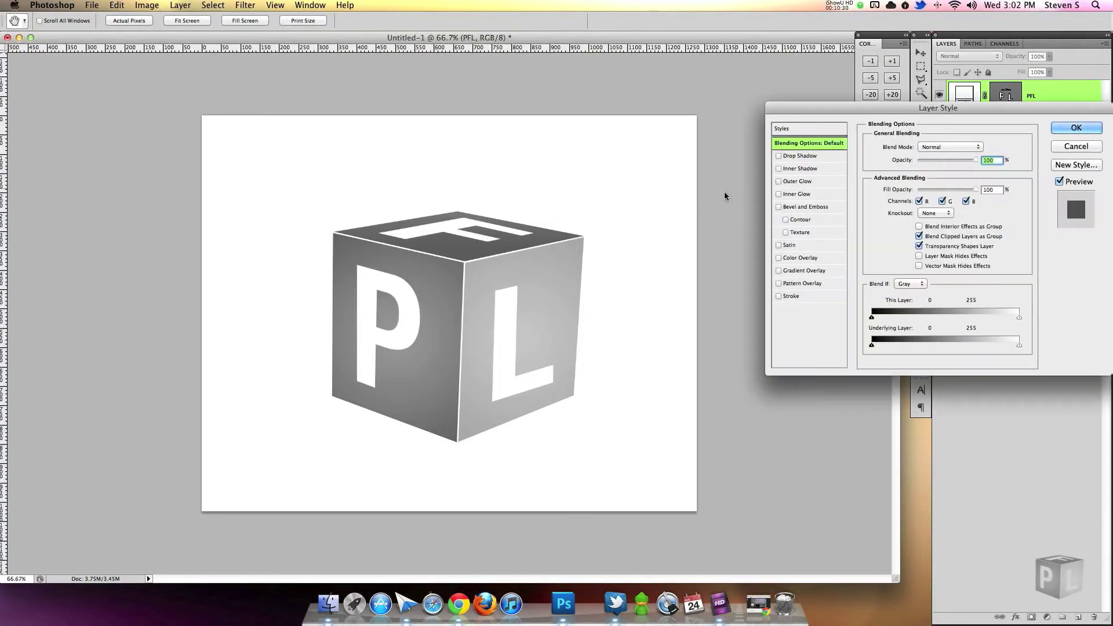
left_click(779, 168)
left_click(806, 170)
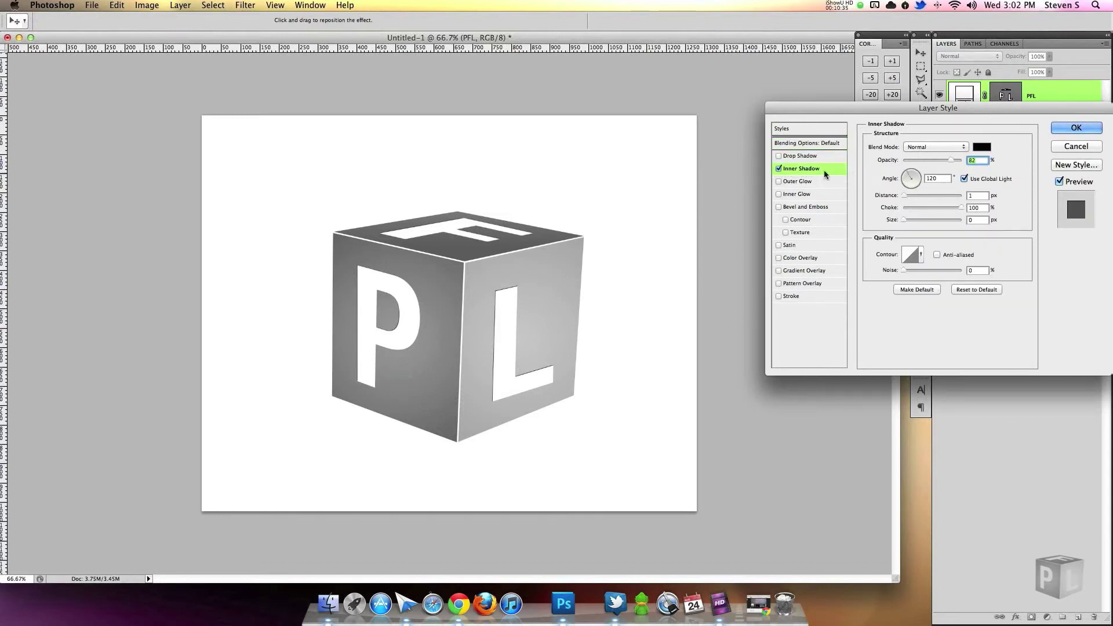
left_click(778, 168)
left_click(1053, 130)
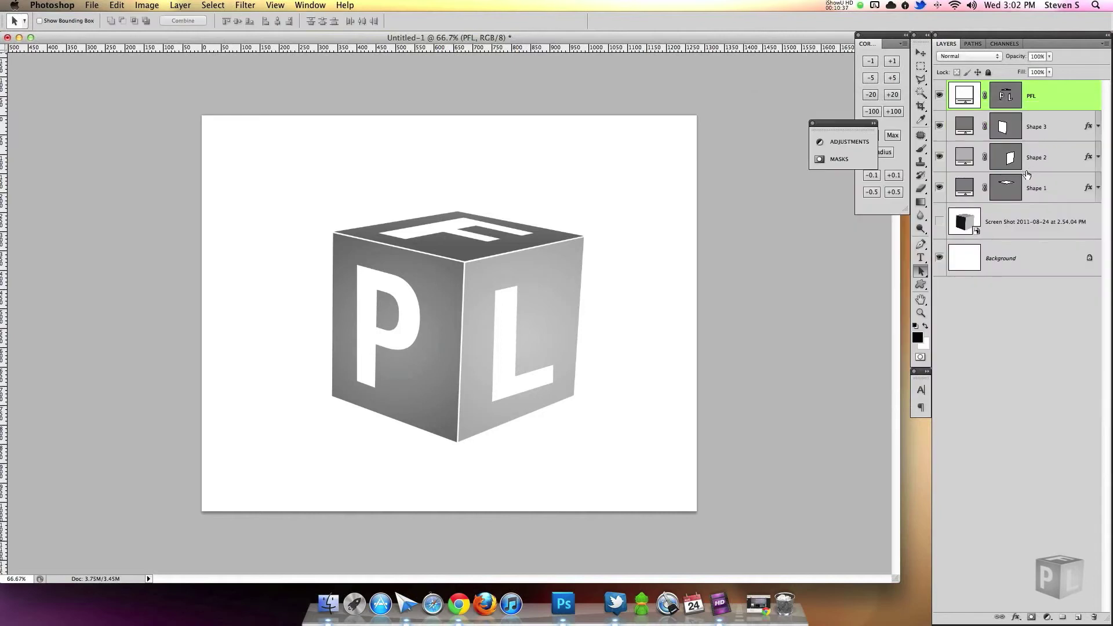
double_click(1059, 108)
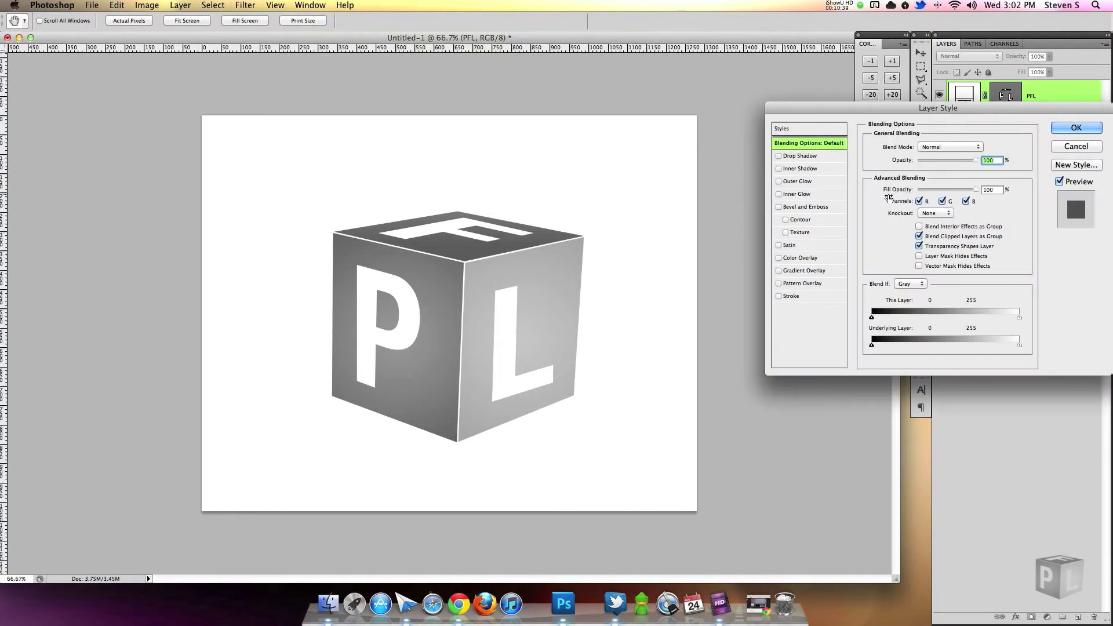
left_click(1054, 152)
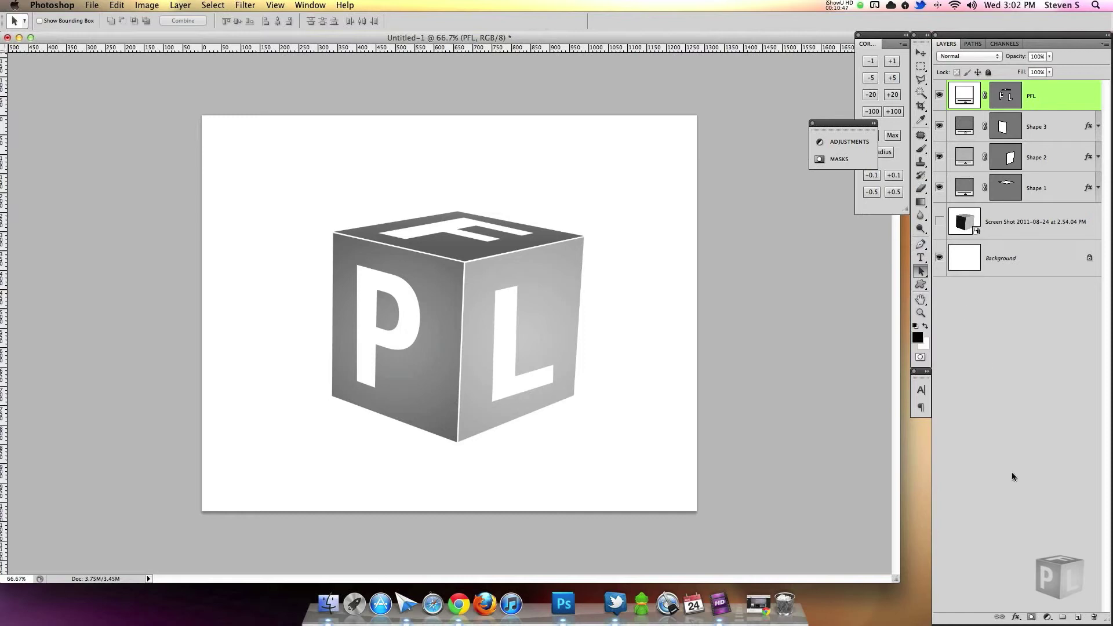
Draw two small black squares beside the cube with the Rectangle tool, each on its own new shape layer.
left_click(921, 284)
left_click(1079, 617)
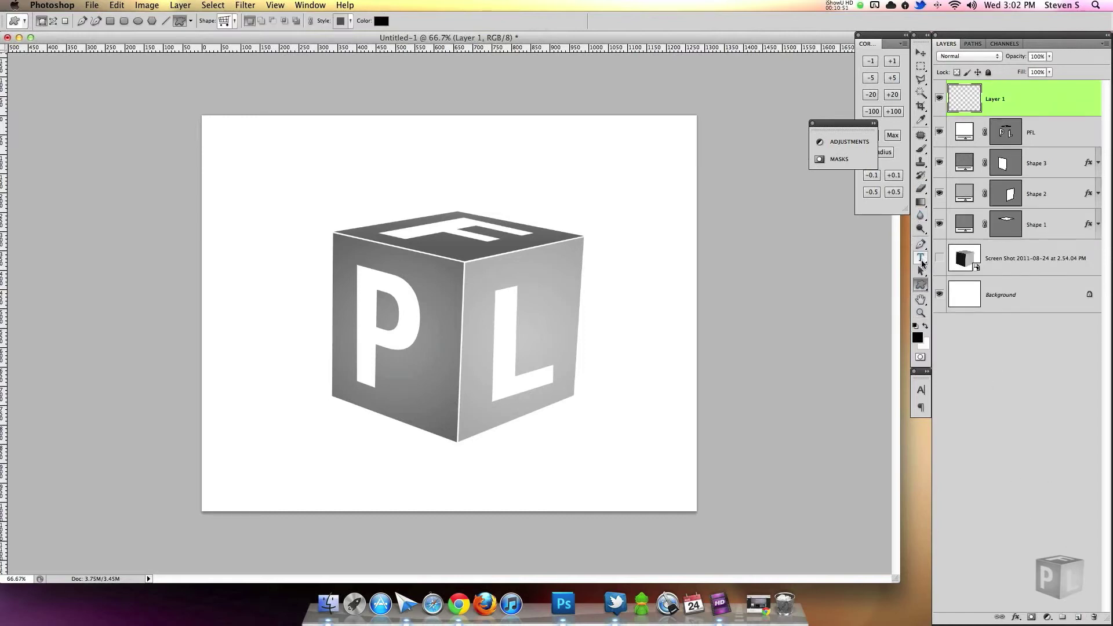
left_click_drag(922, 287, 951, 286)
left_click_drag(639, 309, 643, 313)
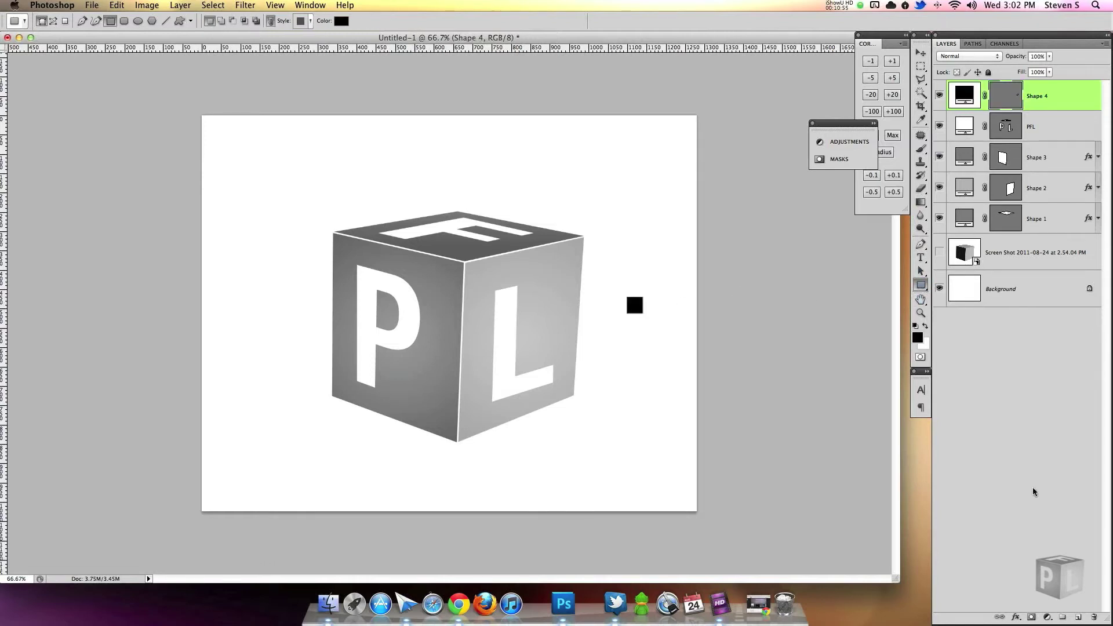
left_click(1079, 617)
left_click_drag(635, 357, 642, 366)
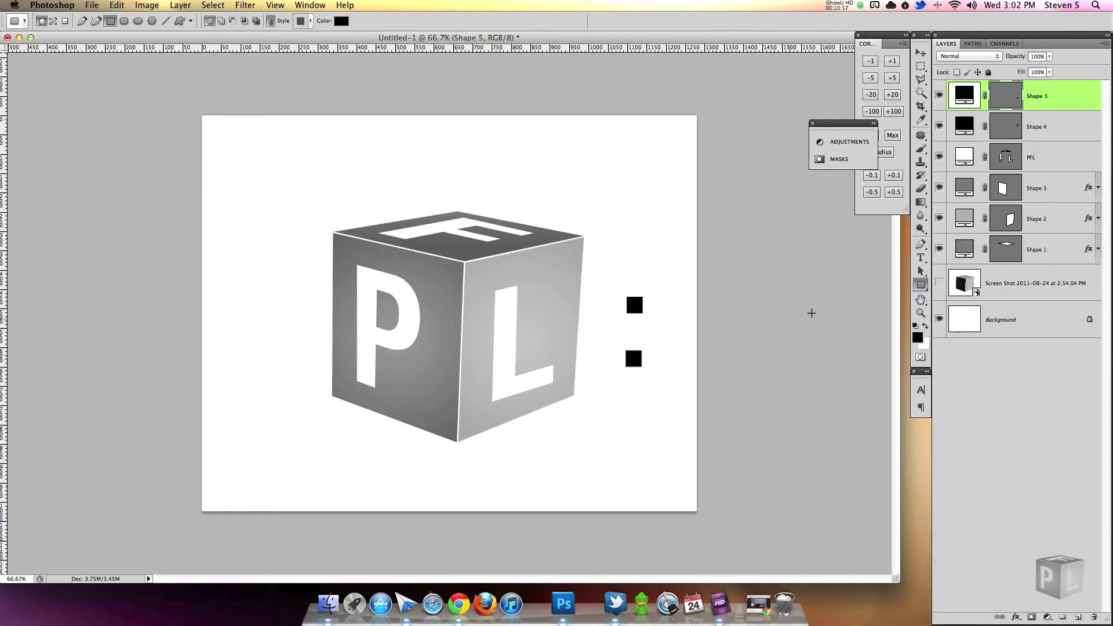
Copy the L path from the PFL layer and paste it into the Shape 4 vector mask.
left_click(921, 271)
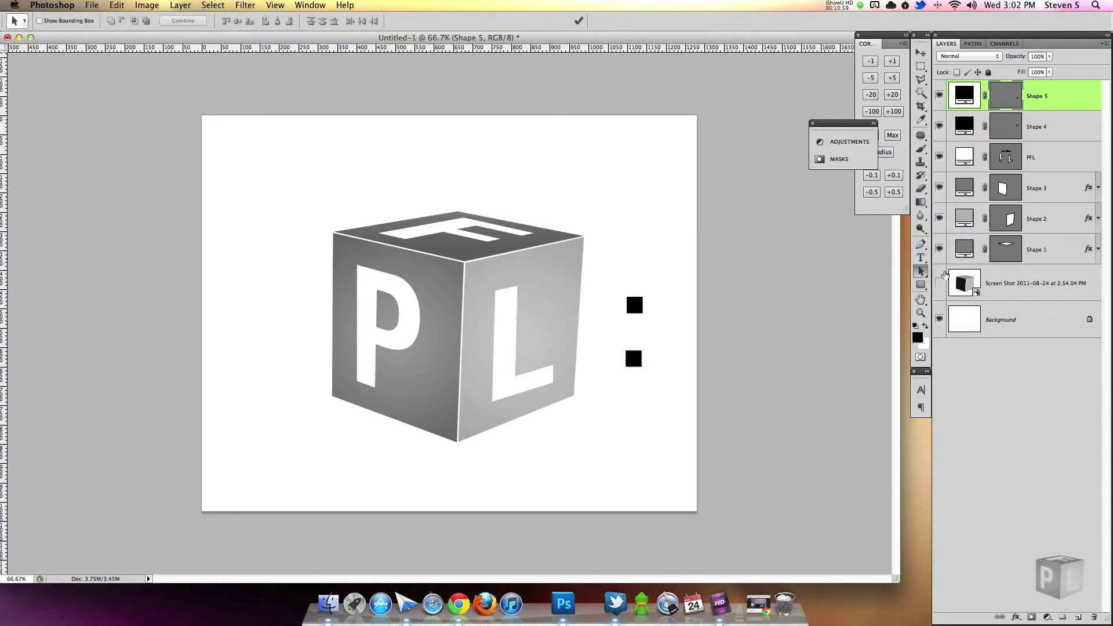
left_click(1006, 160)
left_click(503, 315)
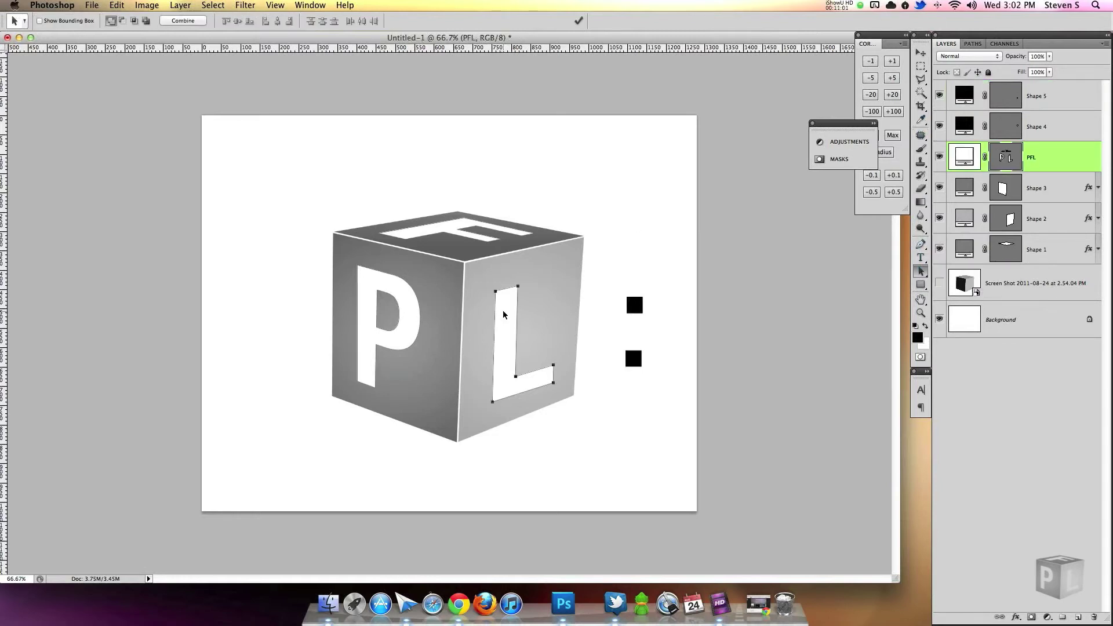
key("super+c")
left_click(1001, 137)
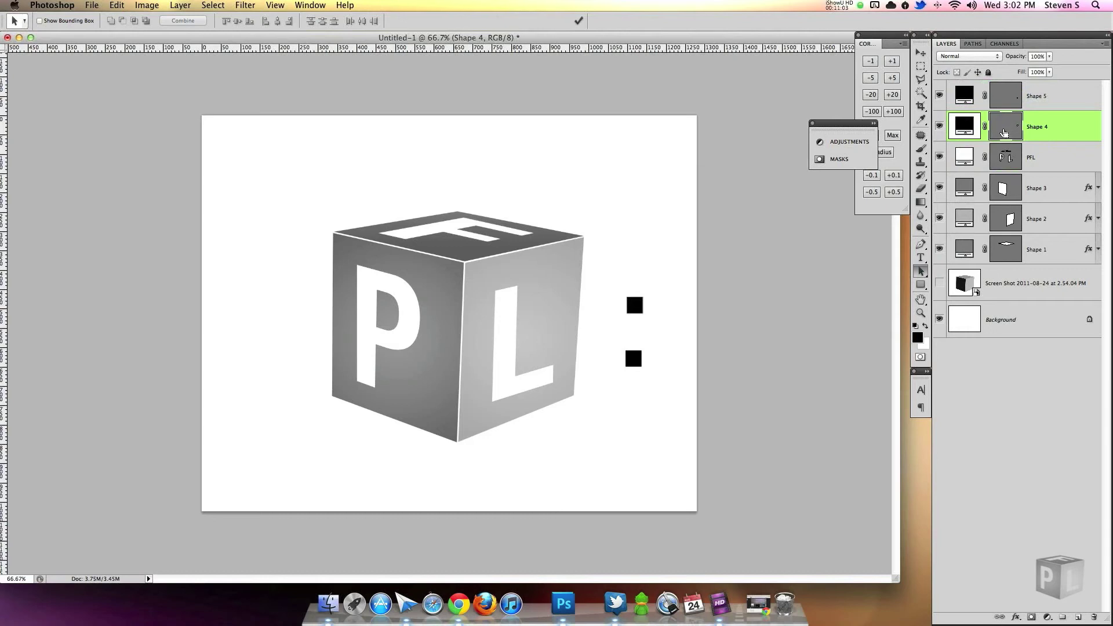
key("super+v")
left_click(631, 327)
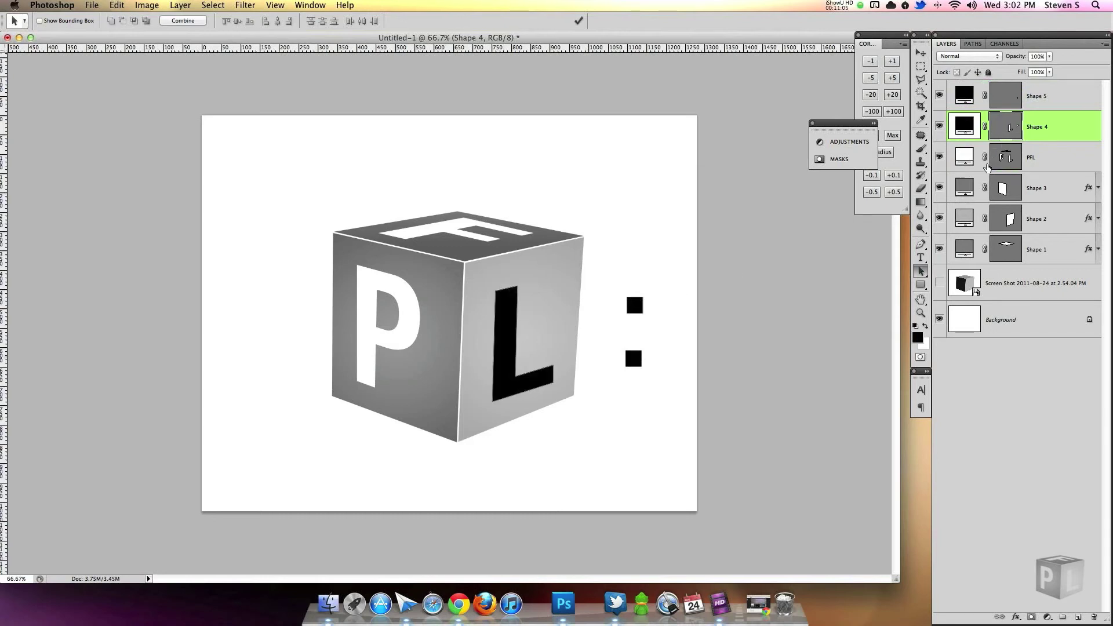
left_click(639, 305)
Copy the F path from the PFL layer into the Shape 5 vector mask.
left_click(1001, 154)
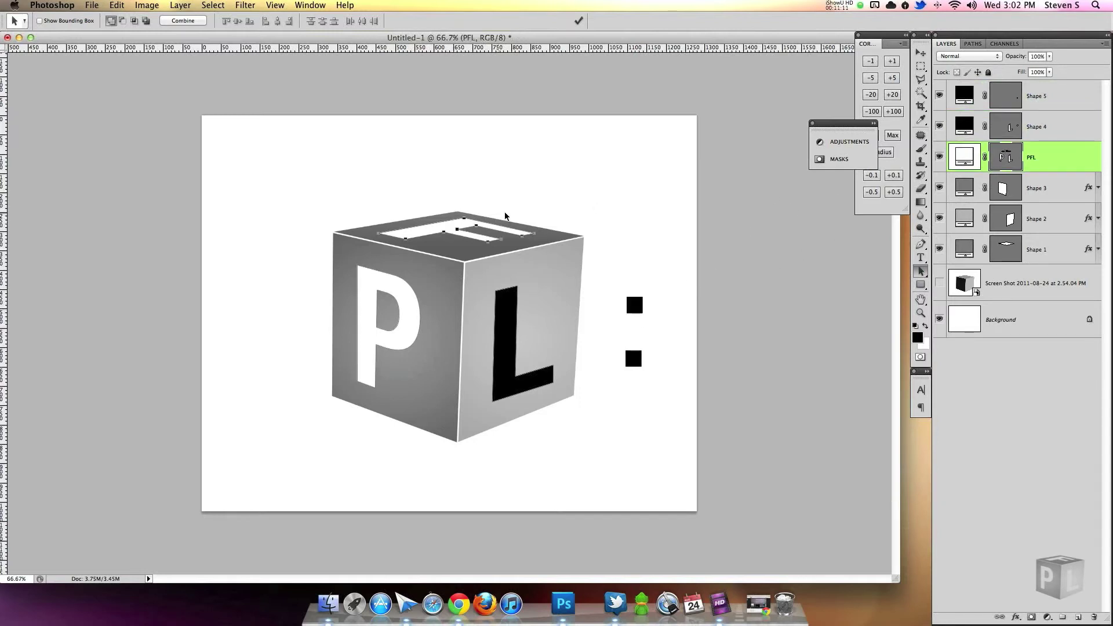
left_click(1010, 99)
key("super+z")
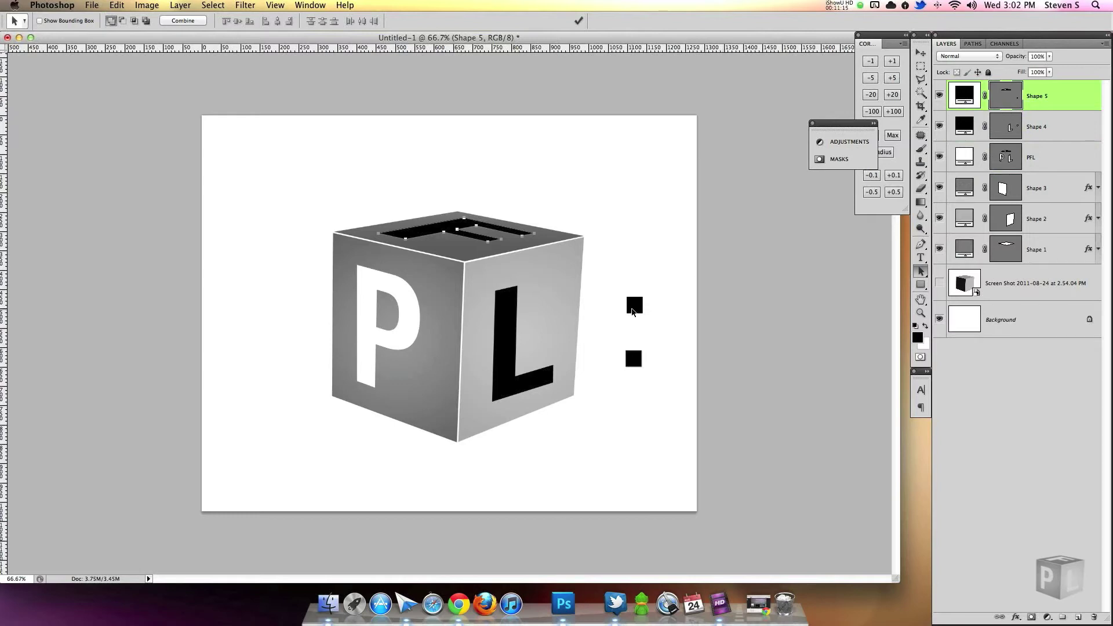
Delete the small placeholder squares from the Shape 5 and Shape 4 layers.
left_click(632, 312)
left_click(634, 359)
key("Delete")
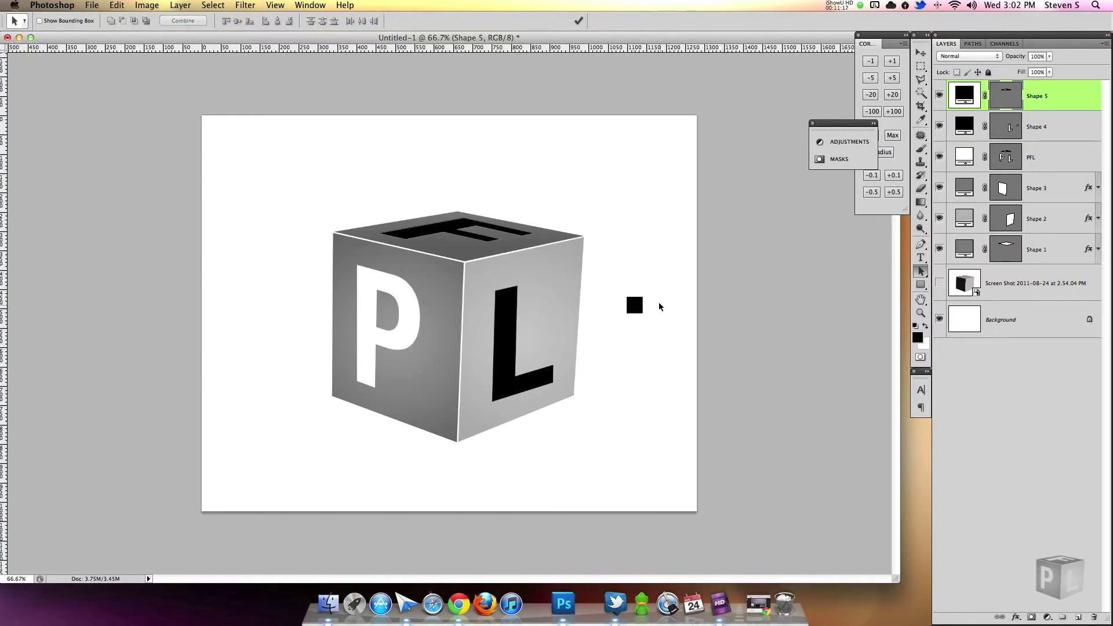
left_click(988, 128)
left_click(641, 306)
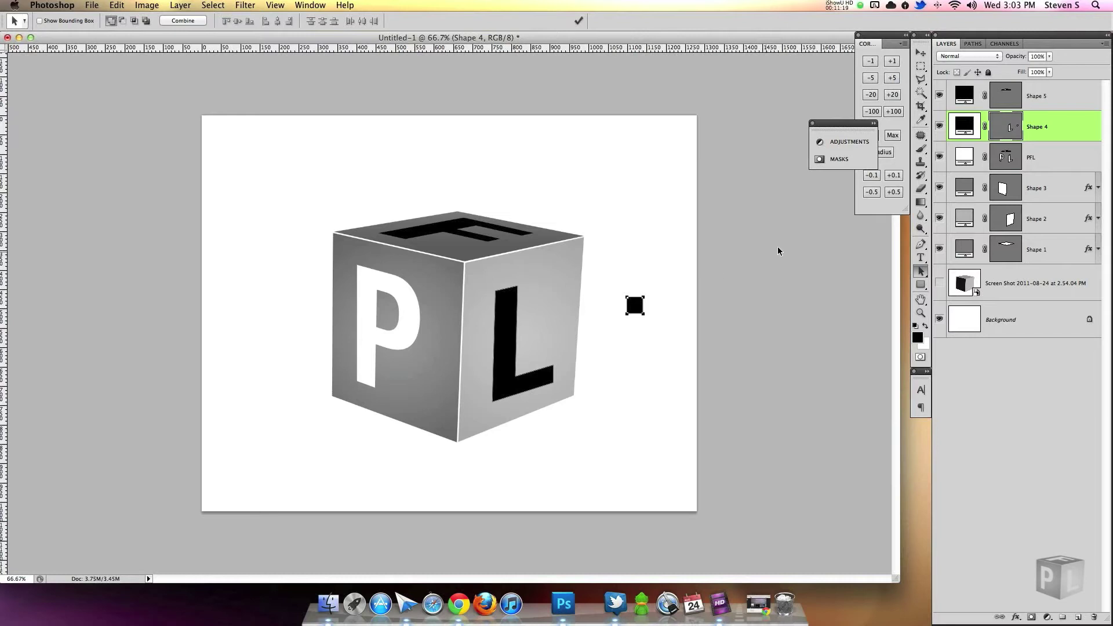
key("Delete")
Delete the L and F paths from the PFL layer while Shape 4 and Shape 5 are hidden, and show both layers again.
left_click(1010, 165)
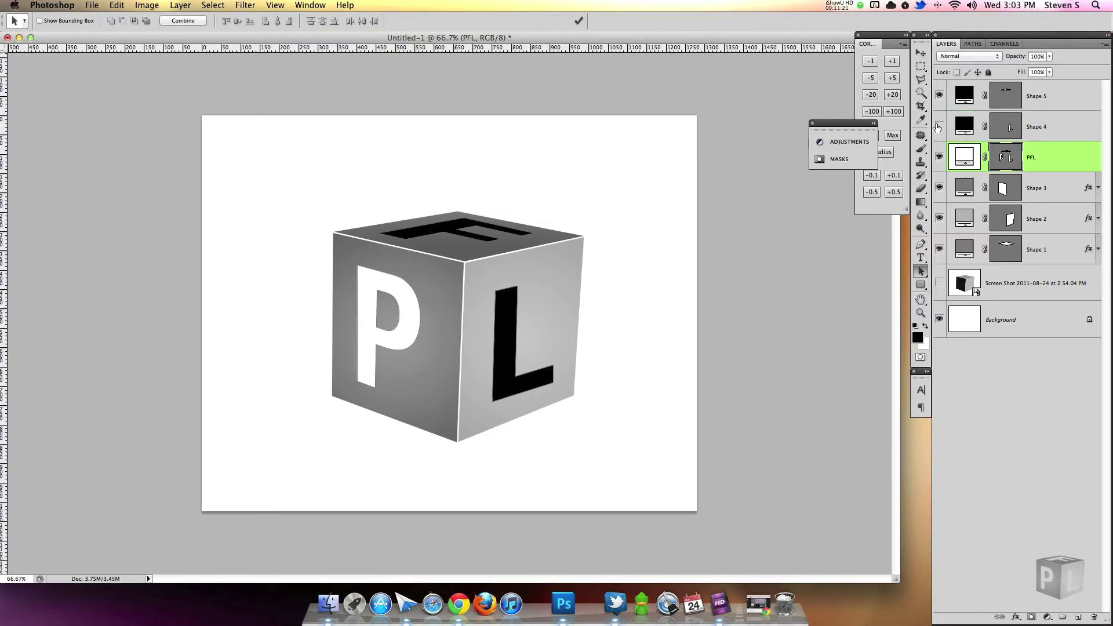
left_click_drag(938, 128, 940, 96)
left_click(504, 318)
key("Delete")
left_click(477, 238)
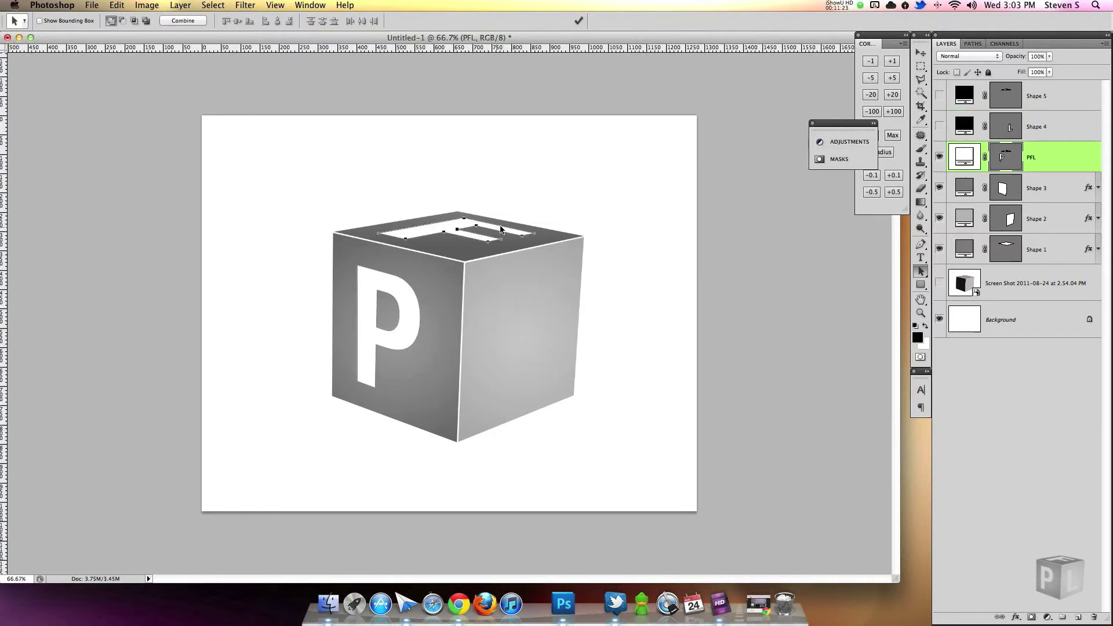
key("Delete")
left_click(940, 127)
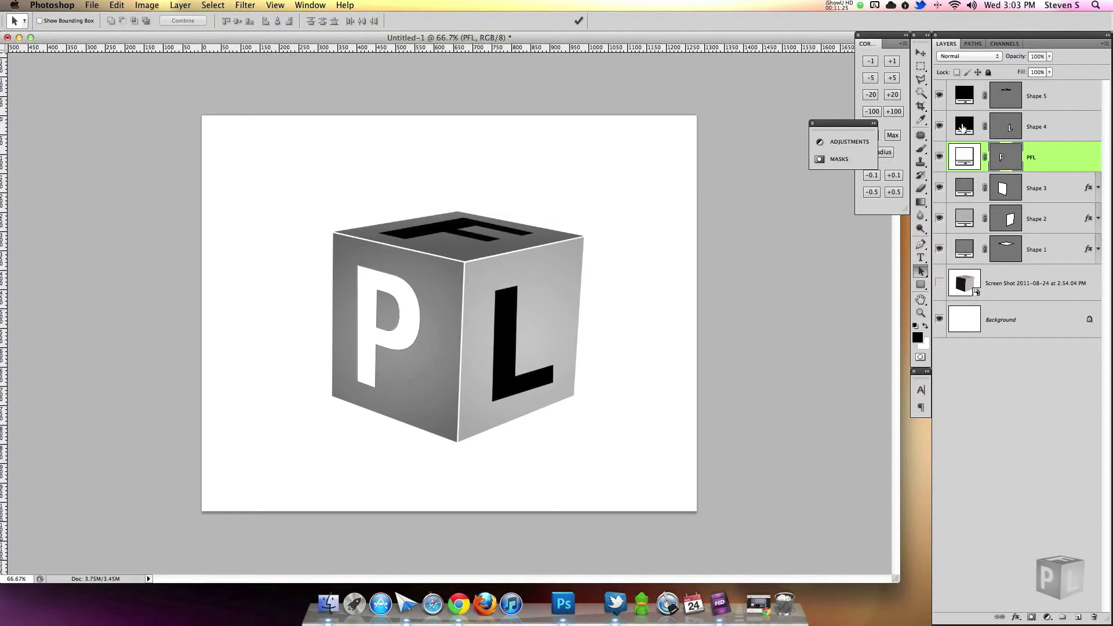
Change the fill color of the L on Shape 4 to white.
double_click(963, 127)
left_click(745, 208)
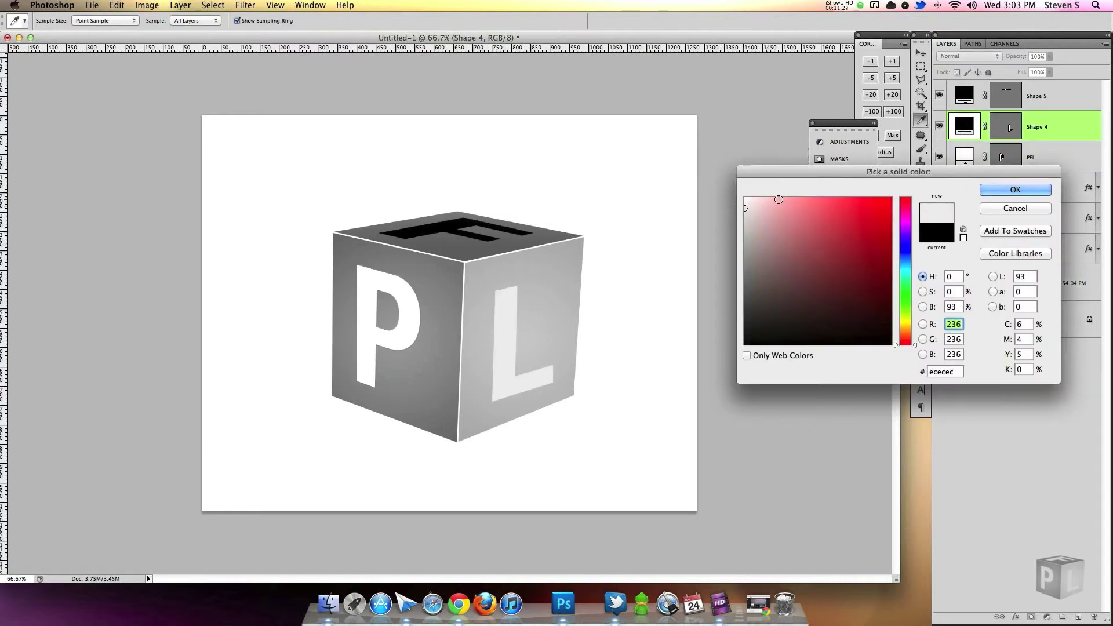
left_click(744, 197)
left_click(1015, 190)
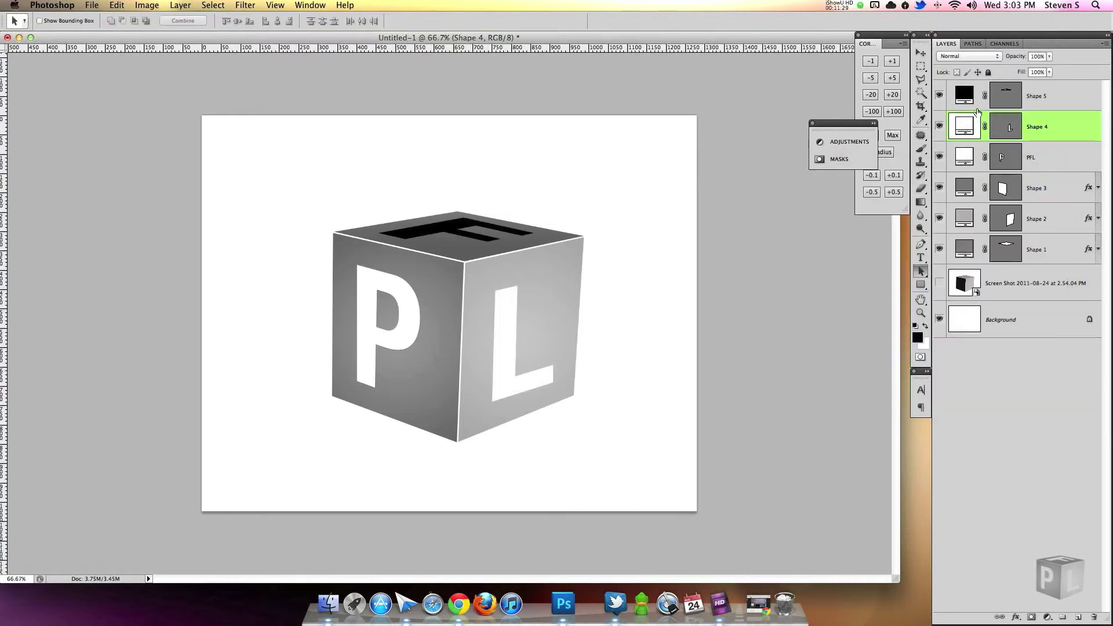
Add an Inner Shadow to the L with Use Global Light off, a 6° angle and a 13 px distance.
double_click(1056, 134)
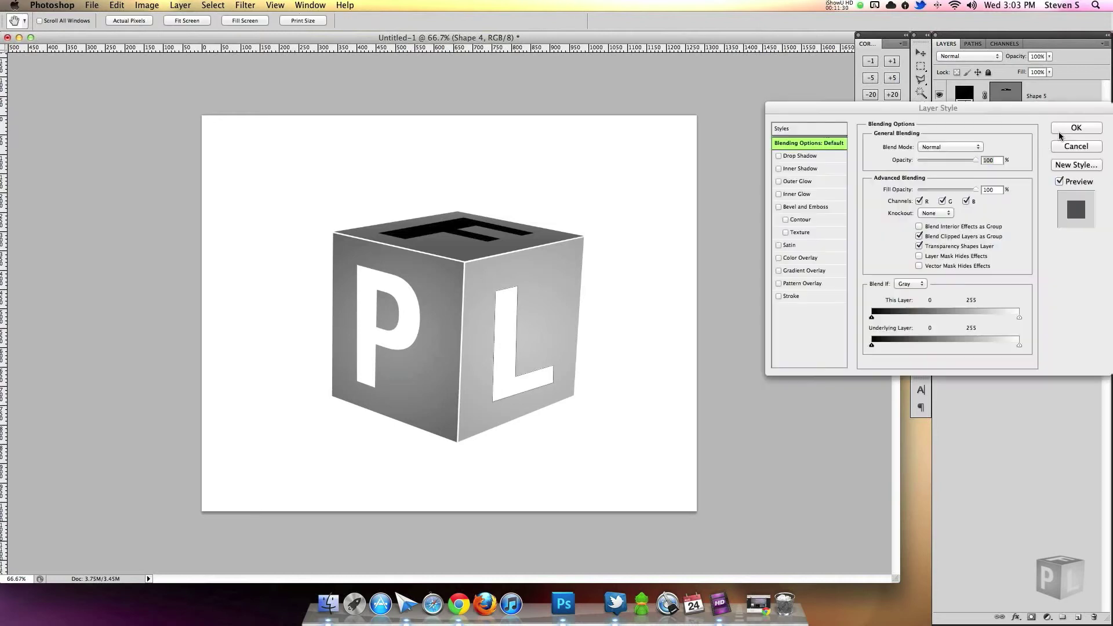
left_click(779, 169)
left_click(800, 169)
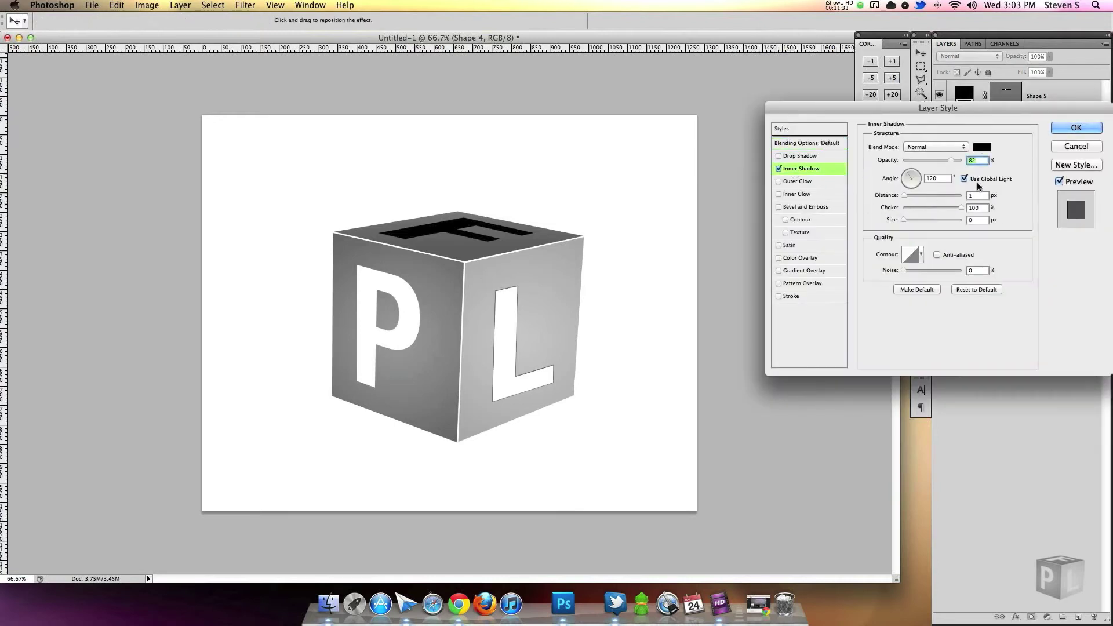
left_click(964, 179)
left_click(922, 177)
left_click_drag(904, 196, 912, 199)
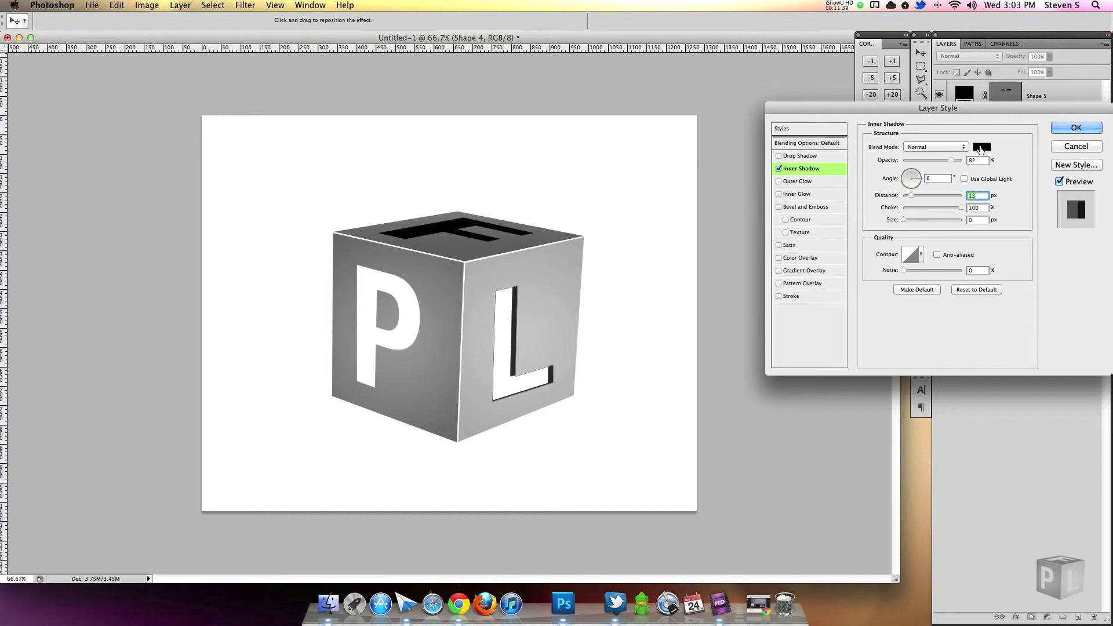
Set the color of the L's inner shadow to gray 777777.
left_click(981, 149)
left_click_drag(755, 274, 744, 276)
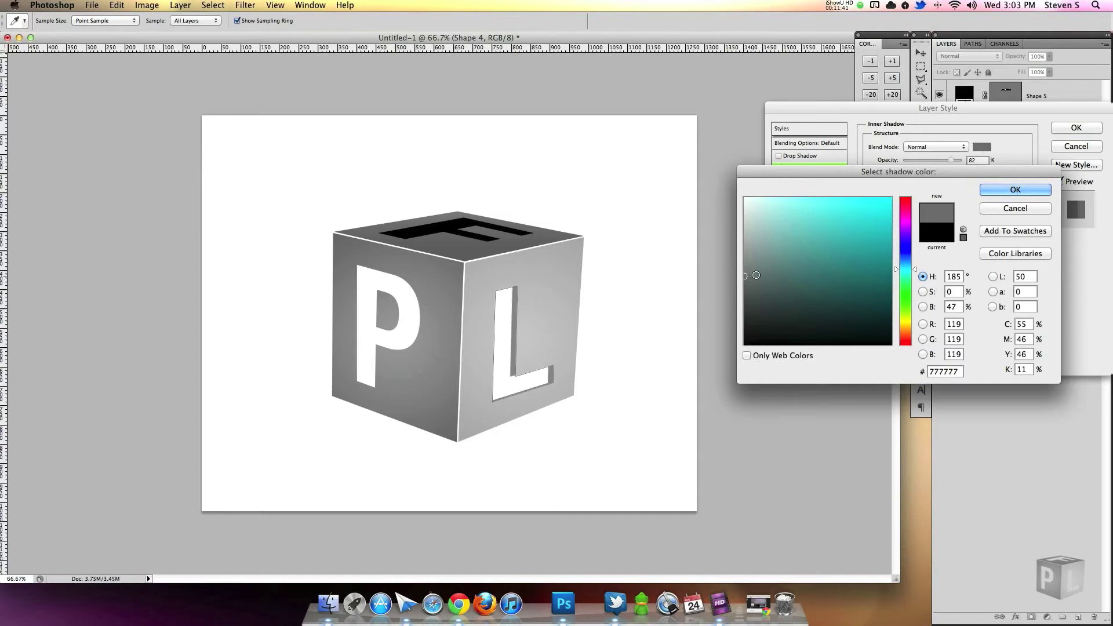
left_click(998, 191)
Adjust the L's inner shadow to a 14° angle and a 14 px distance.
left_click_drag(929, 176, 922, 178)
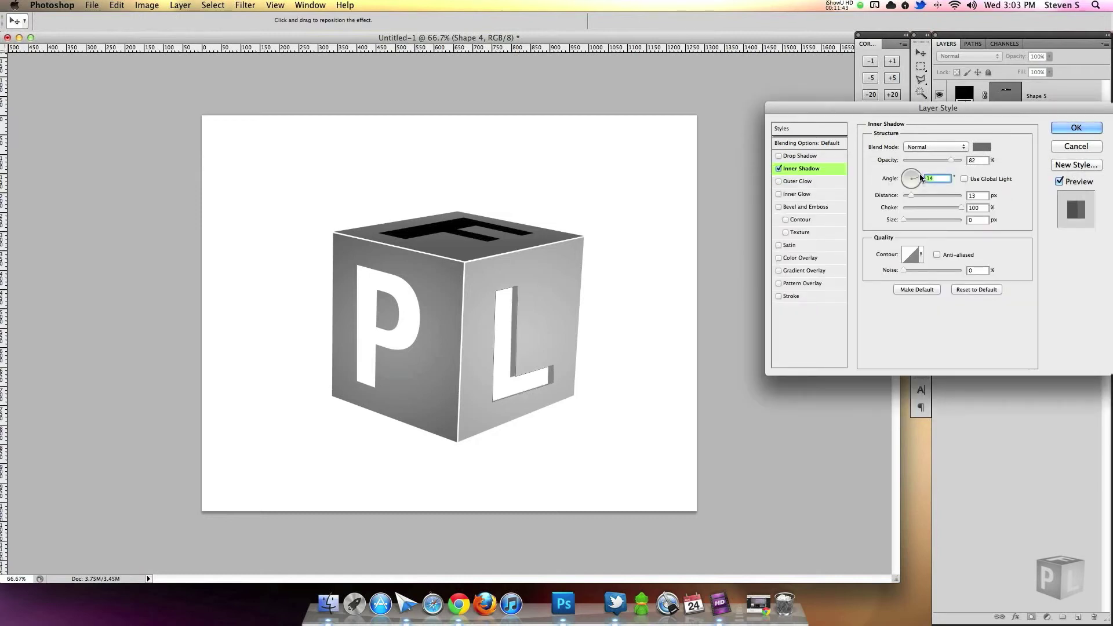
left_click(920, 174)
left_click(921, 176)
key("Down")
key("Down")
left_click(982, 195)
key("Up")
key("Up")
key("Down")
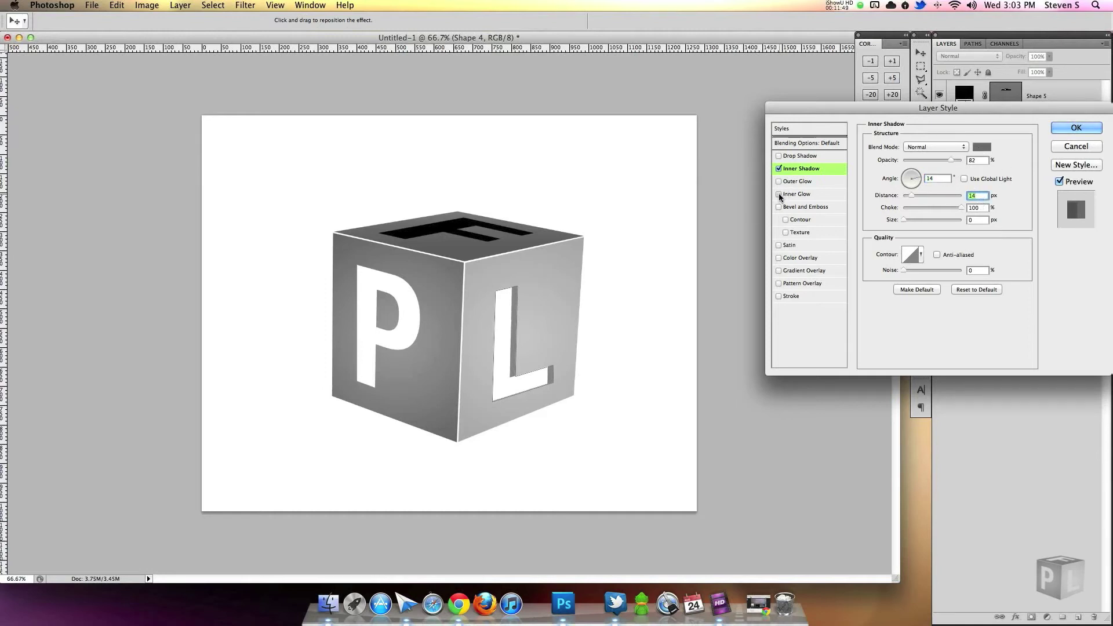
Add a 1 px outside Stroke in light gray c2c2c2 to the L.
left_click(779, 296)
left_click(792, 296)
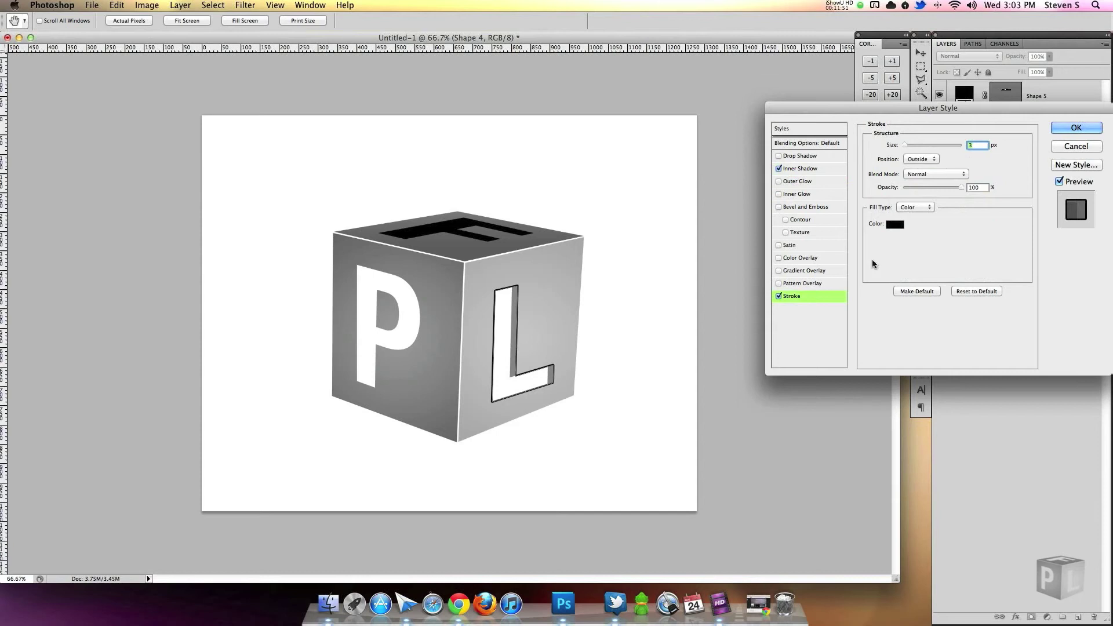
key("Down")
key("Down")
left_click(895, 223)
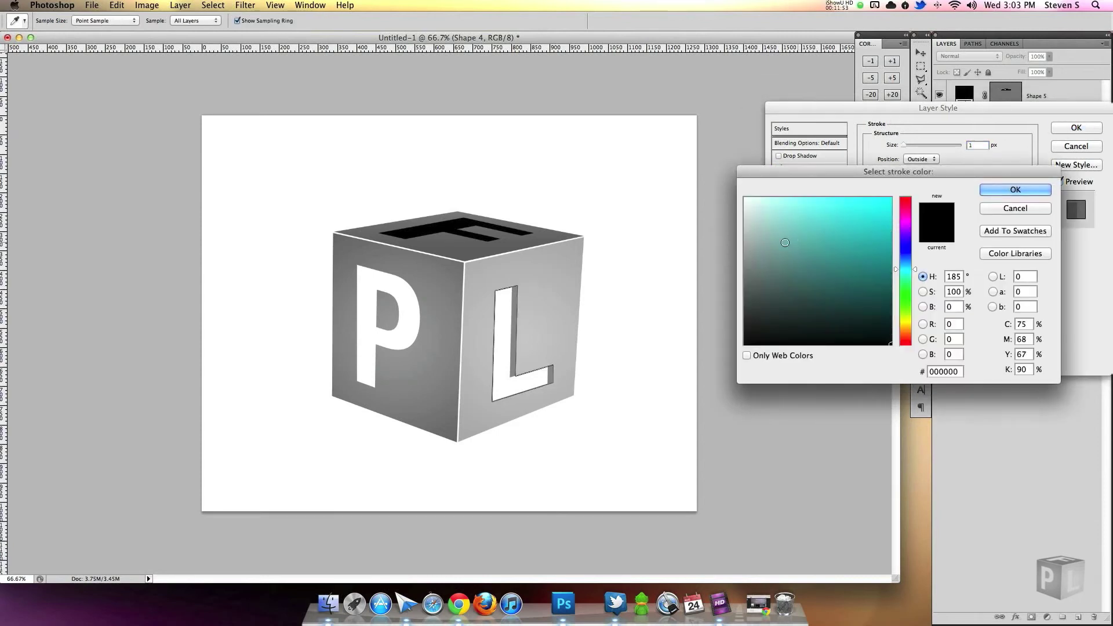
left_click(745, 219)
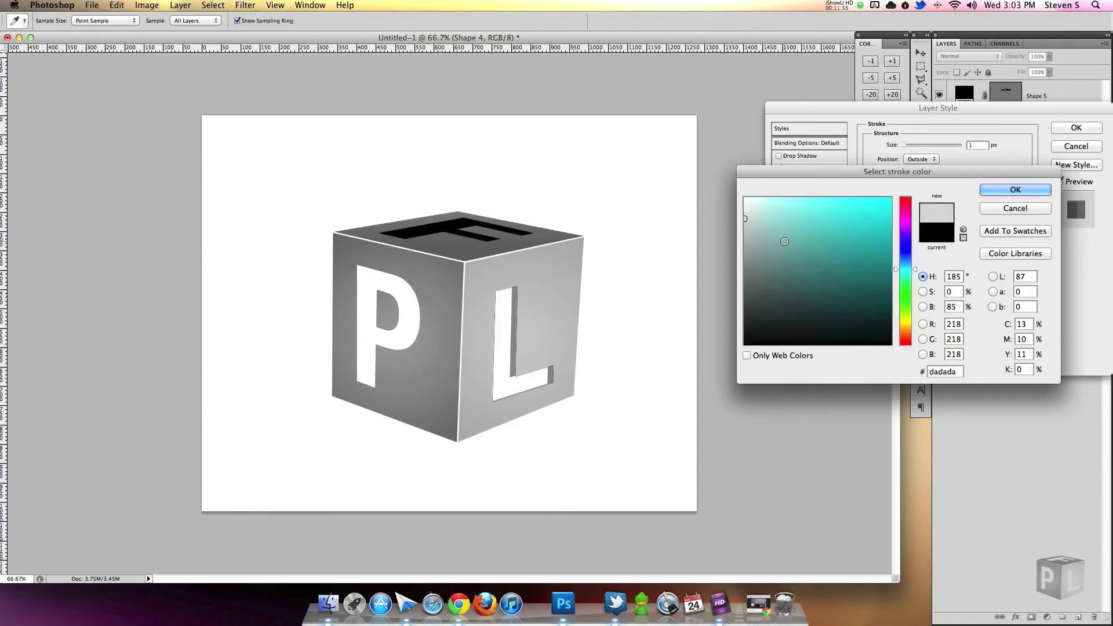
left_click_drag(754, 233, 729, 232)
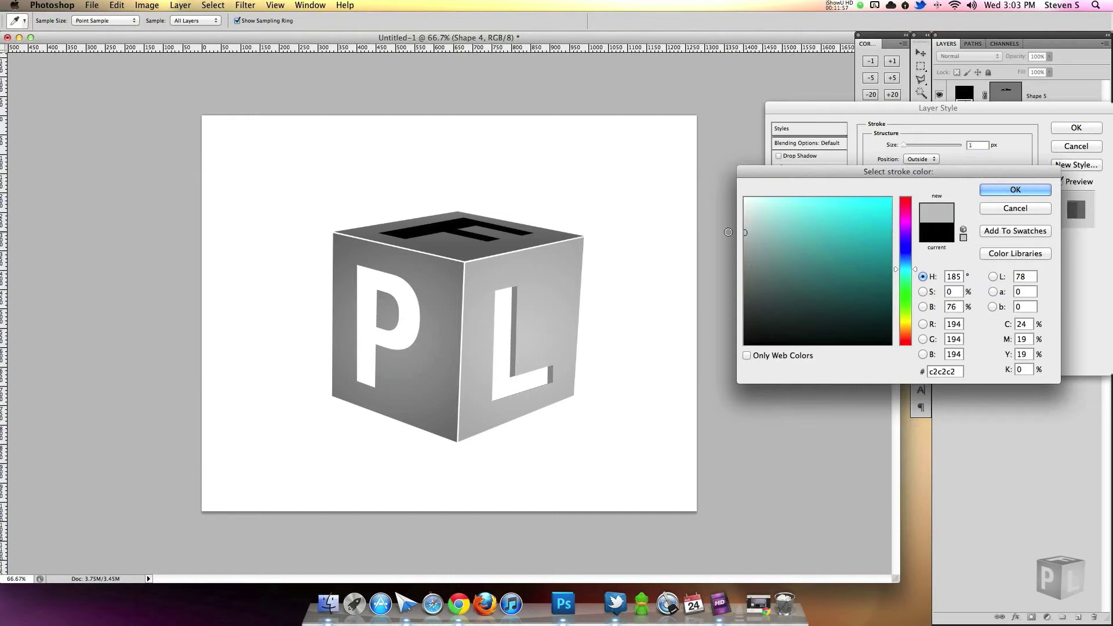
left_click(1006, 193)
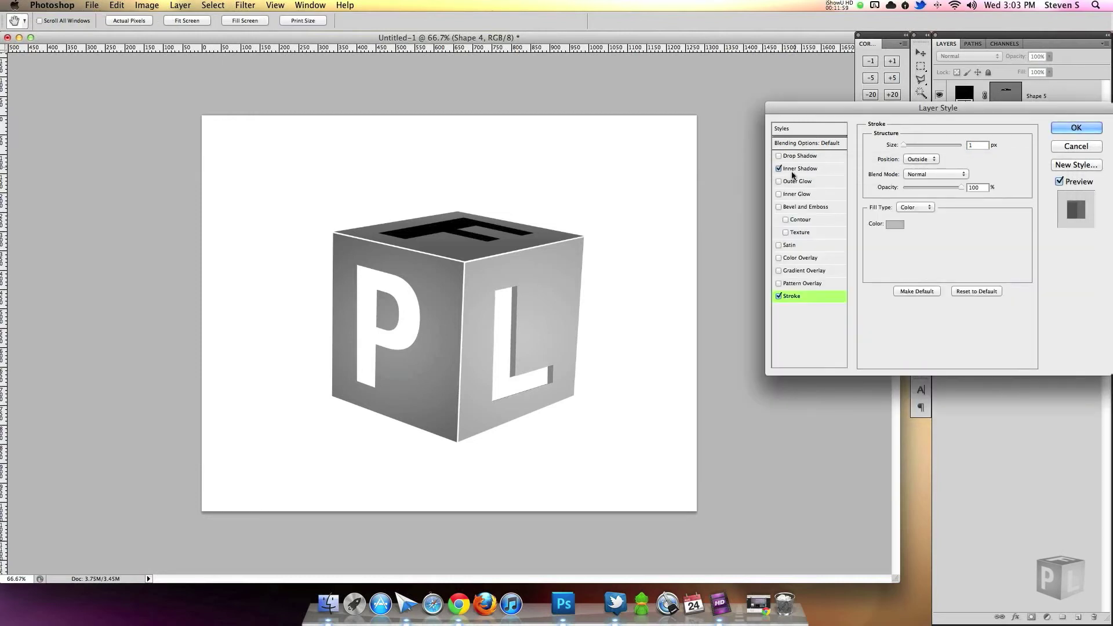
Add a default Outer Glow to the L and set its Inner Shadow angle to -21°.
left_click(798, 182)
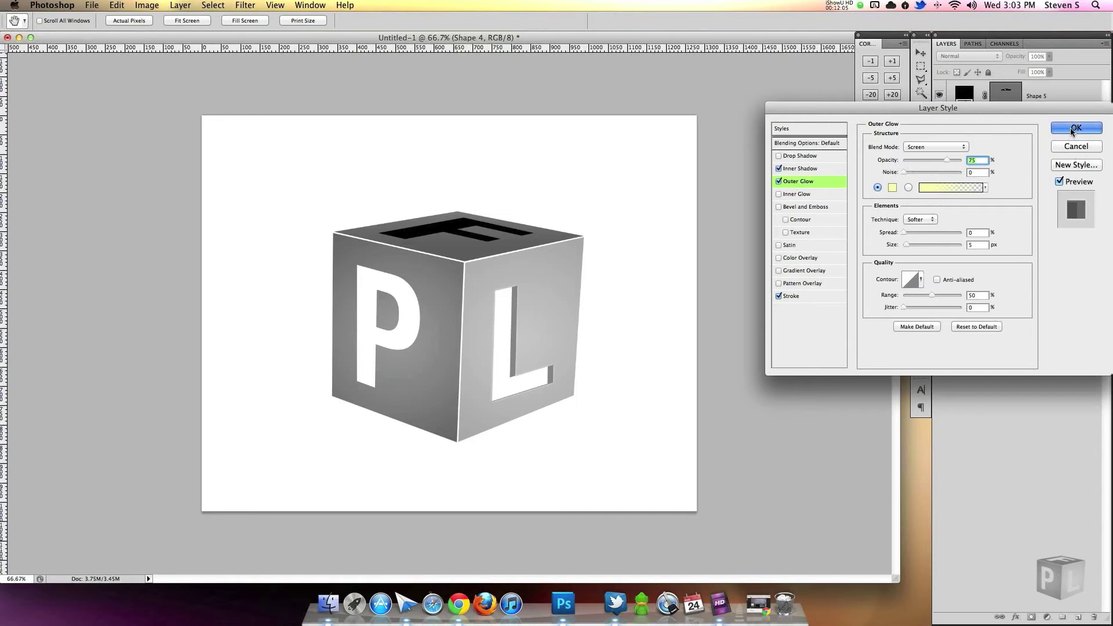
left_click(830, 169)
left_click_drag(914, 179, 920, 184)
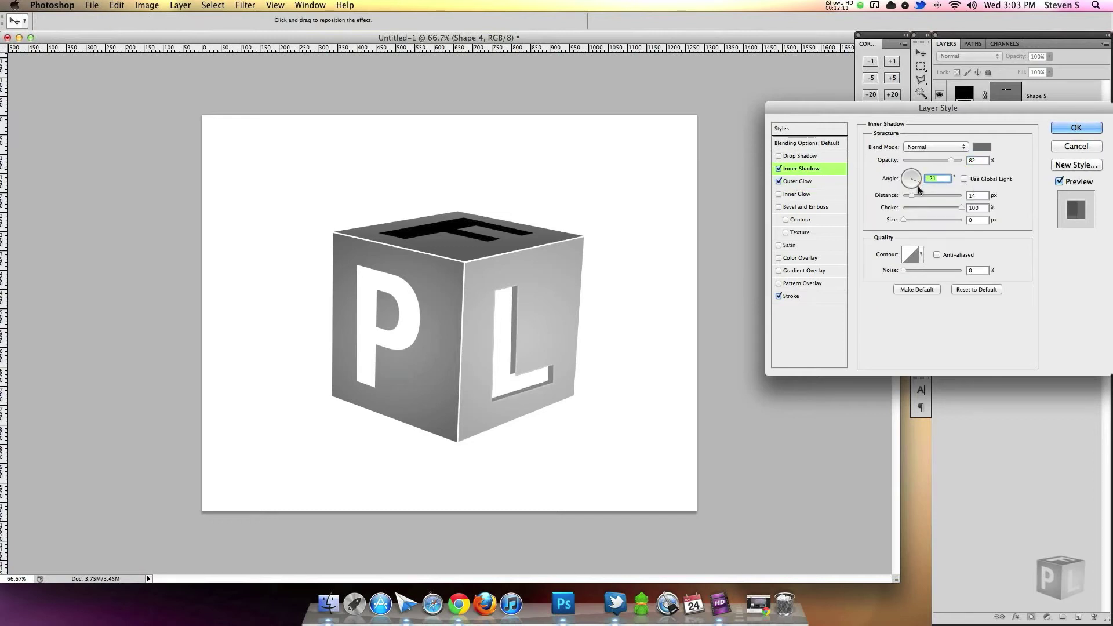
left_click(1076, 128)
Change the fill color of the L on Shape 4 to a very light gray.
double_click(964, 126)
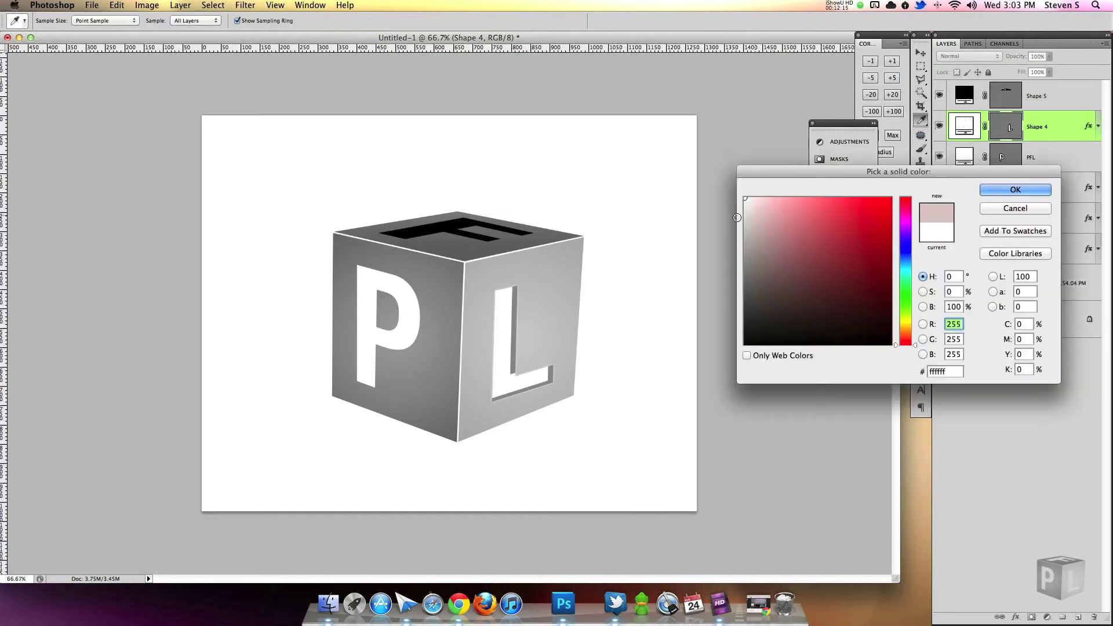
mouse_move(737, 218)
left_mouse_down()
mouse_move(751, 225)
mouse_move(743, 213)
mouse_move(753, 211)
left_mouse_up()
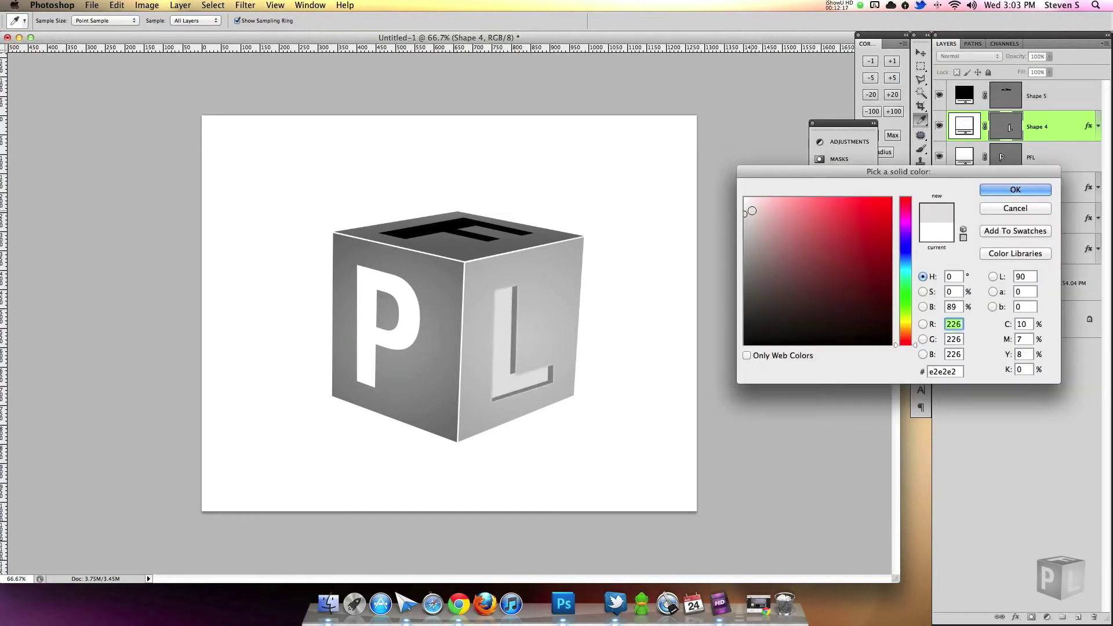
left_click(1016, 190)
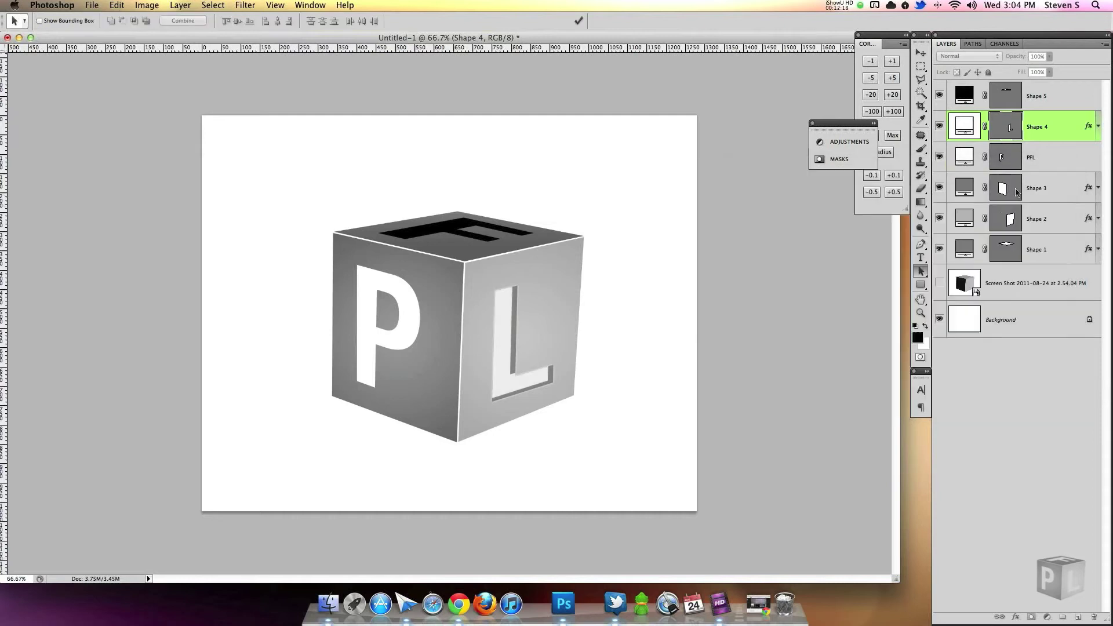
Add a black Inner Glow to the L with Normal blend mode, 13% opacity and a size of 38 px.
double_click(1057, 138)
left_click(798, 194)
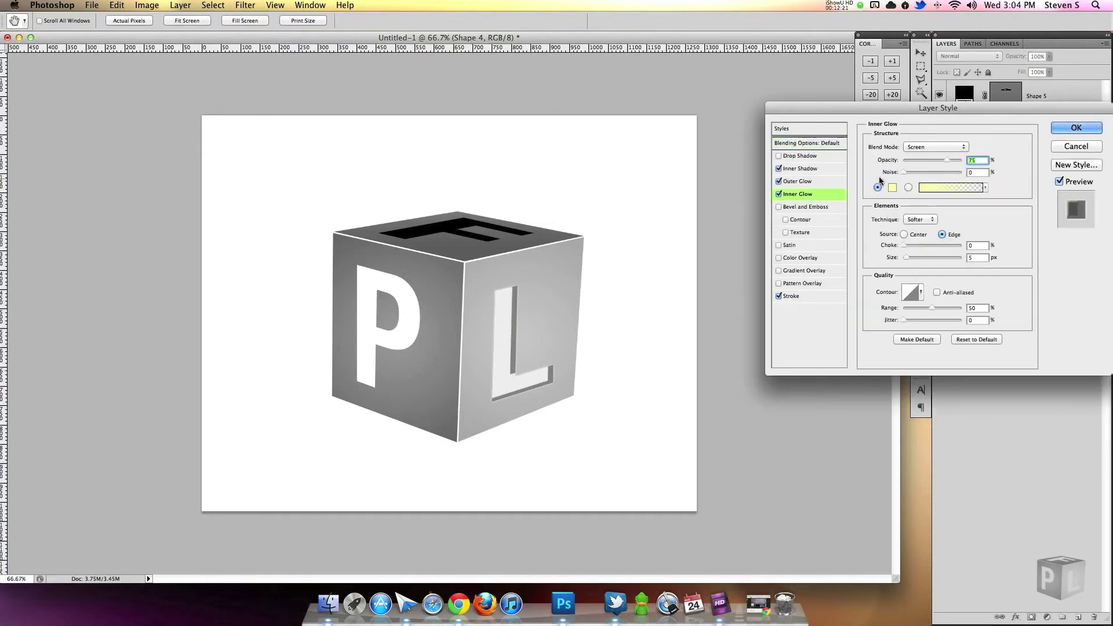
left_click(936, 147)
left_click(933, 73)
left_click(893, 187)
left_click_drag(798, 283, 746, 345)
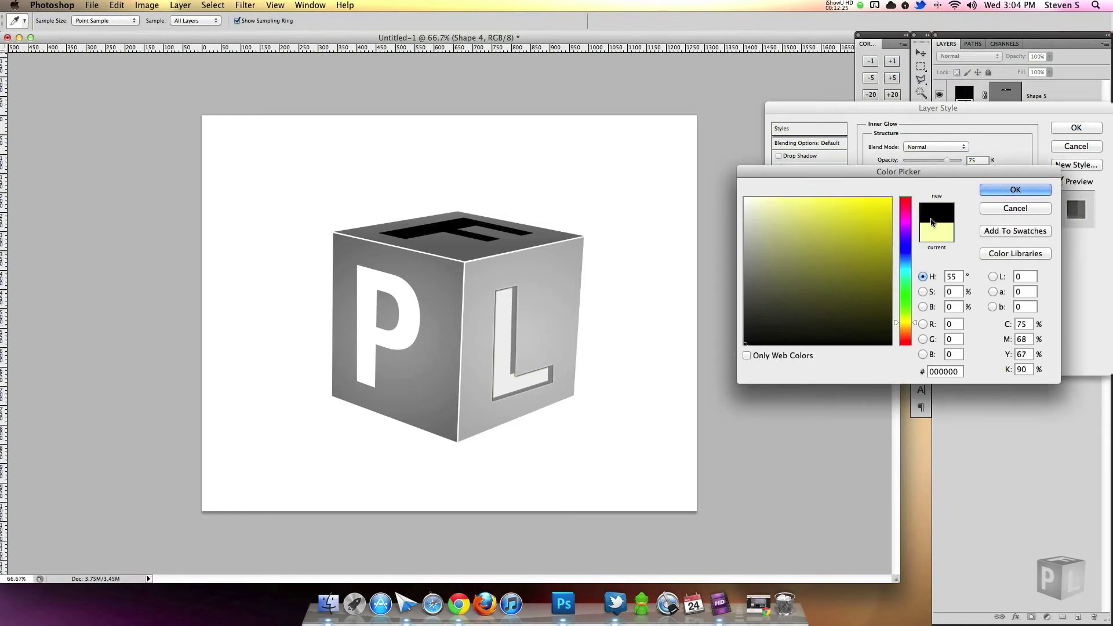
left_click(1021, 190)
mouse_move(907, 258)
left_mouse_down()
mouse_move(925, 260)
mouse_move(915, 259)
left_mouse_up()
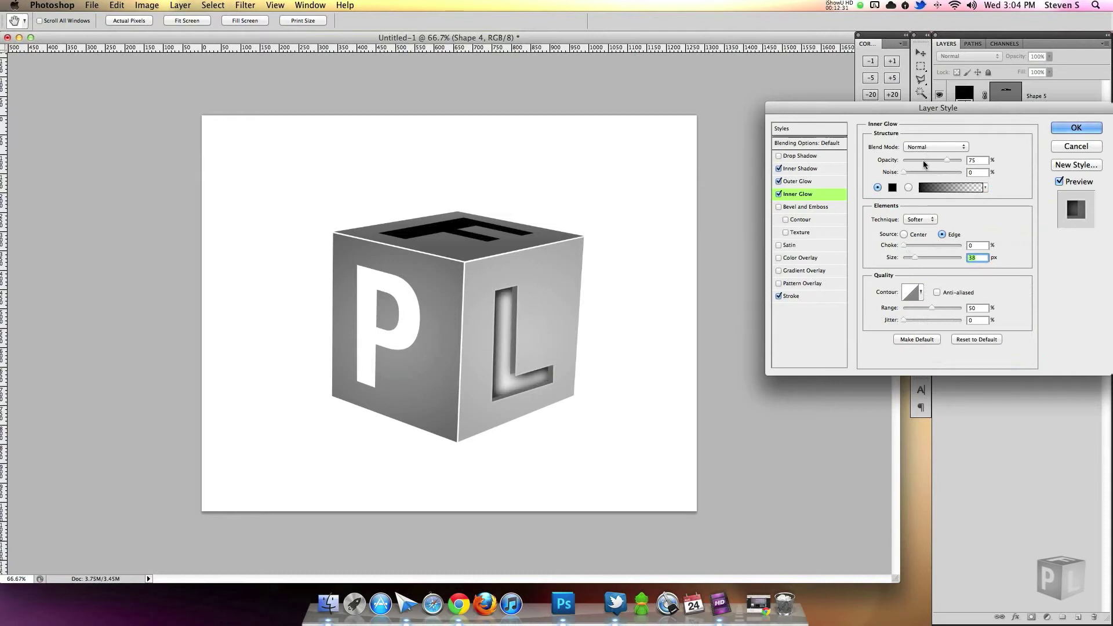
left_click_drag(924, 162, 911, 160)
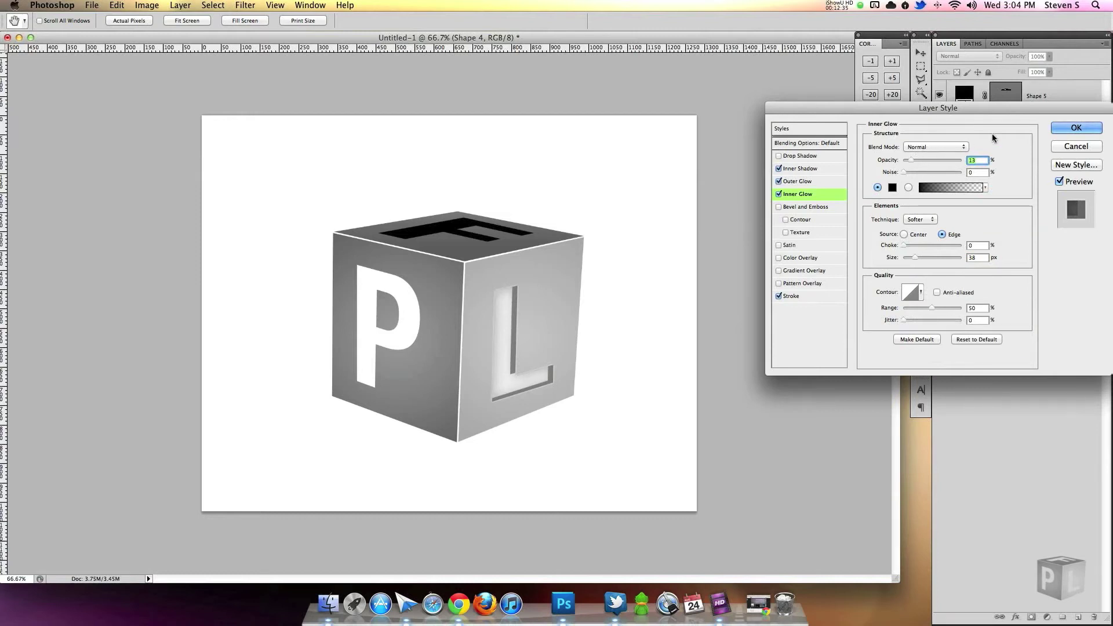
left_click(1064, 128)
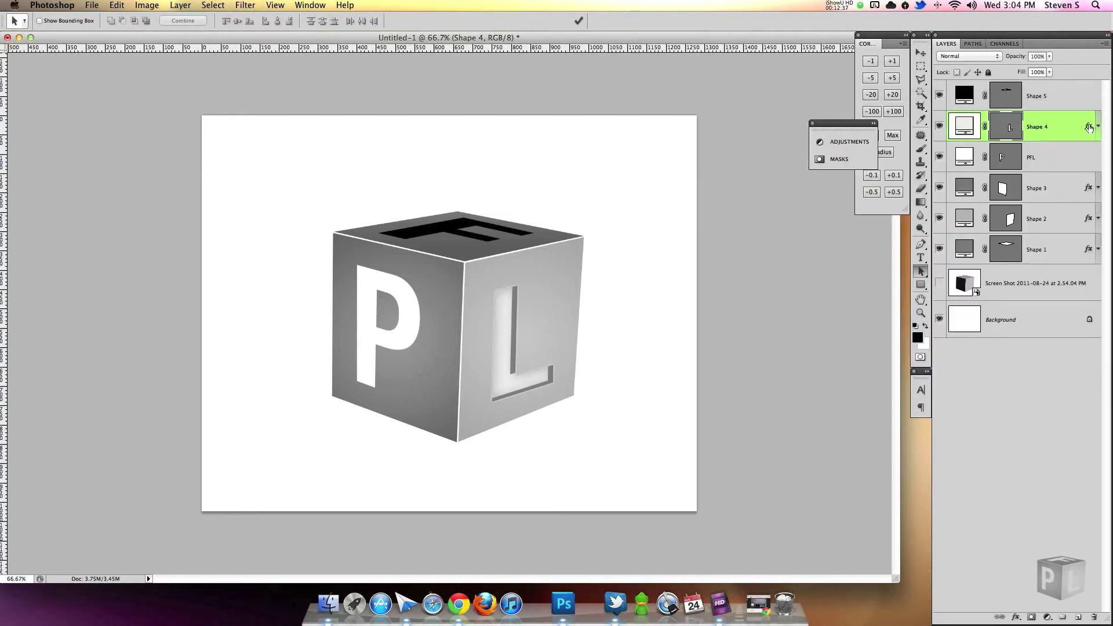
Copy the Shape 4 layer style onto the PFL layer and set the P's Inner Shadow angle to -162°.
left_click_drag(1089, 128, 1077, 164)
left_click(1072, 167)
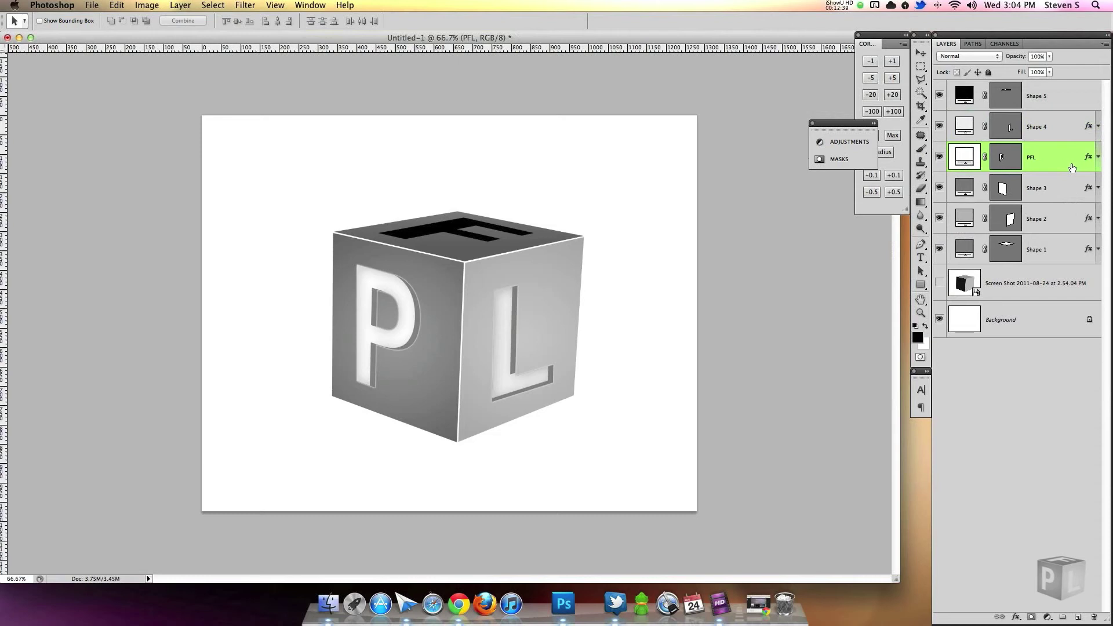
double_click(1073, 168)
left_click(804, 169)
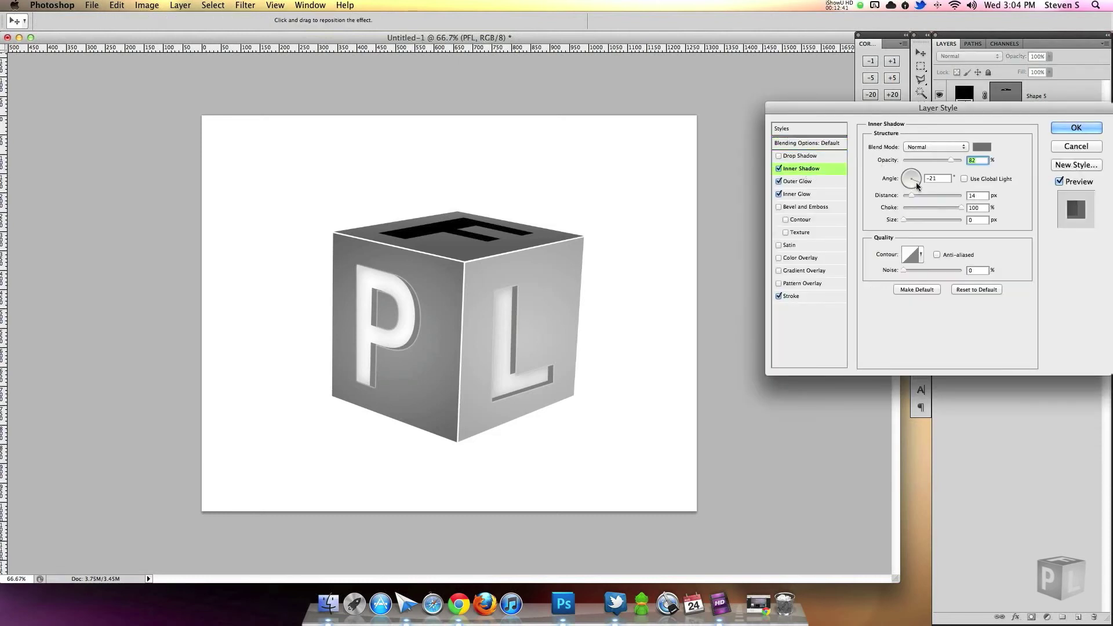
left_click_drag(917, 186, 903, 184)
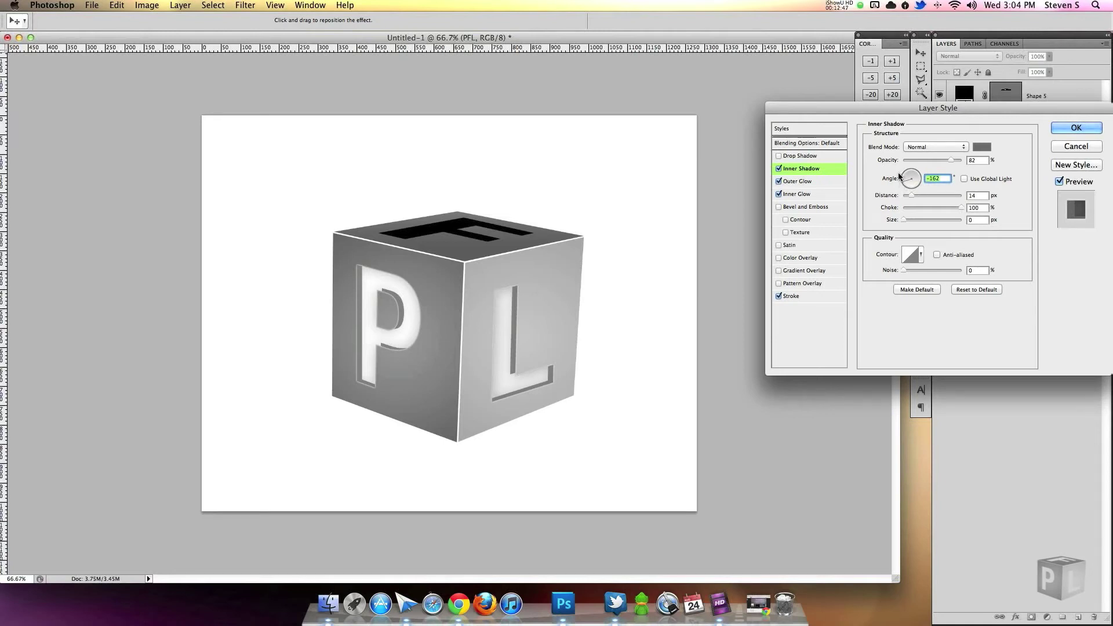
left_click(1076, 128)
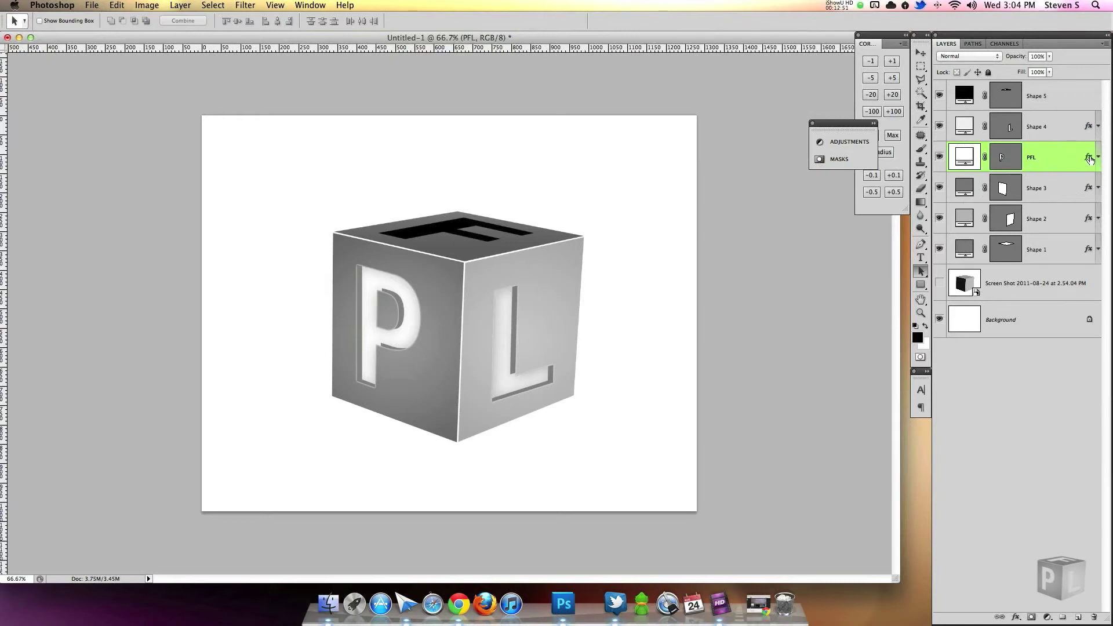
Copy the PFL layer style onto the F on Shape 5, leaving its blending options at their defaults.
left_click_drag(1090, 159, 1040, 97)
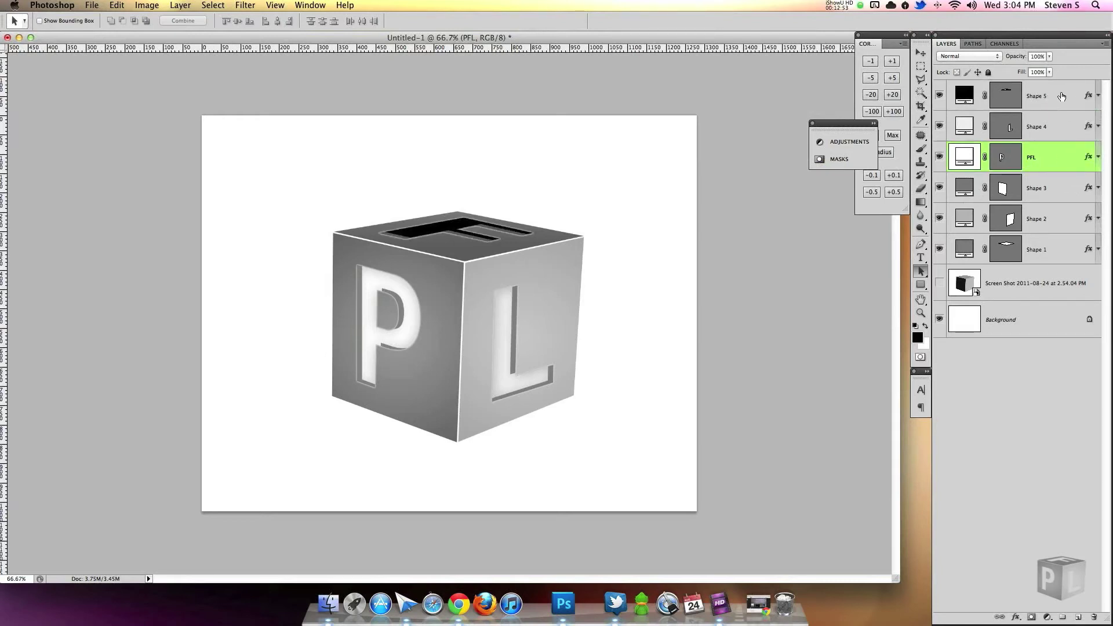
double_click(1062, 97)
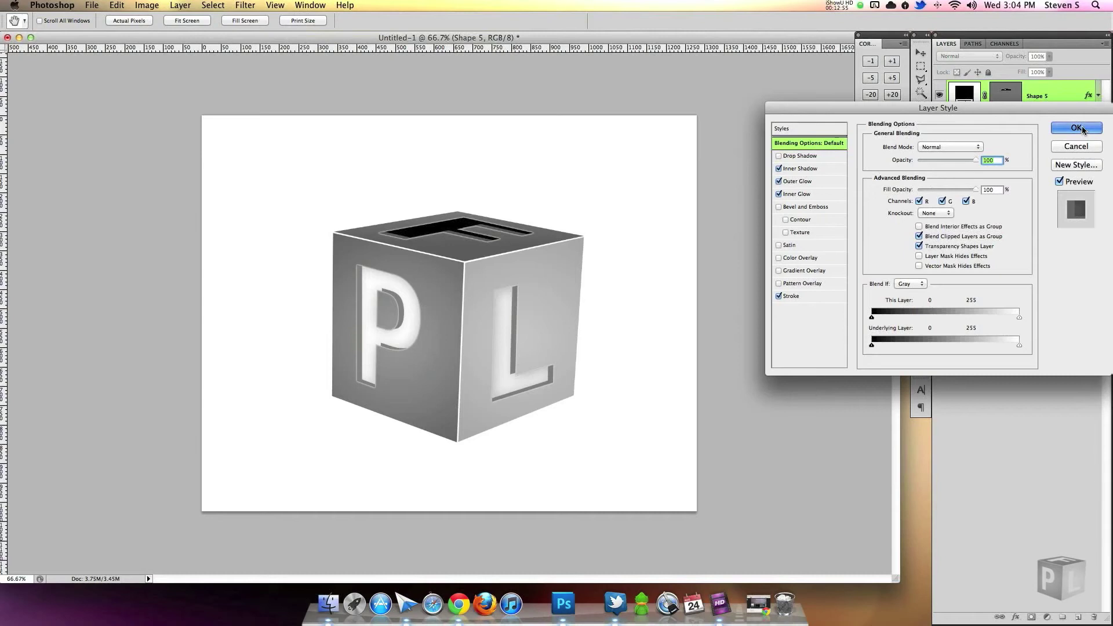
left_click(1077, 128)
Change the fill color of the F on Shape 5 to light gray efefef.
double_click(965, 92)
left_click(745, 199)
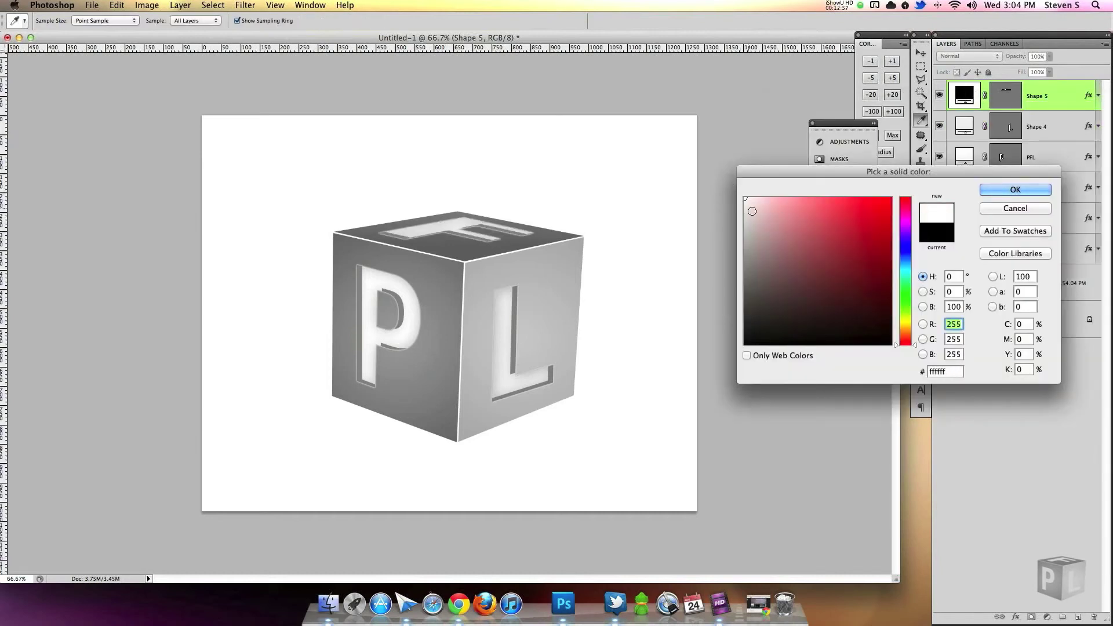
left_click(765, 221)
left_click(746, 206)
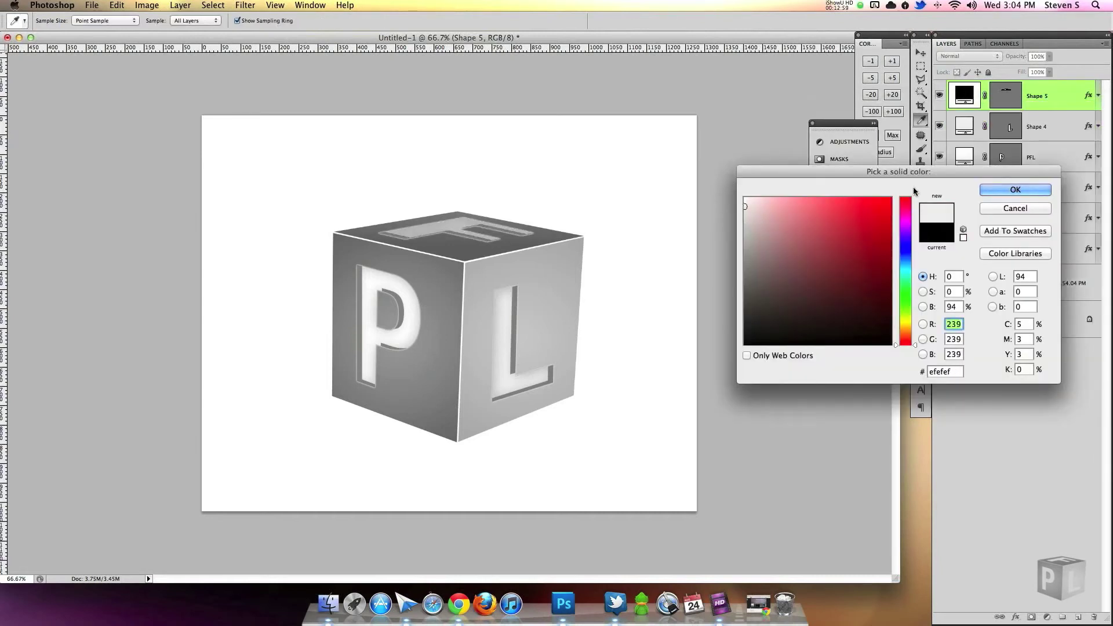
left_click(1015, 190)
Set the F's Inner Shadow to a 90° angle and an 8 px distance.
double_click(1062, 98)
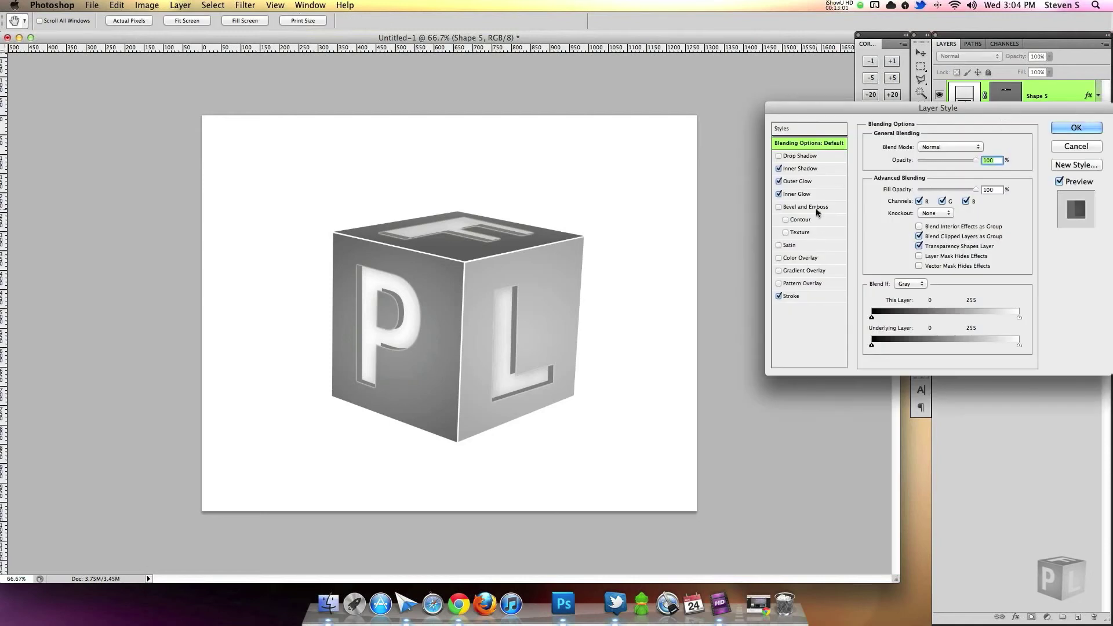
left_click(820, 168)
left_click_drag(906, 182, 912, 174)
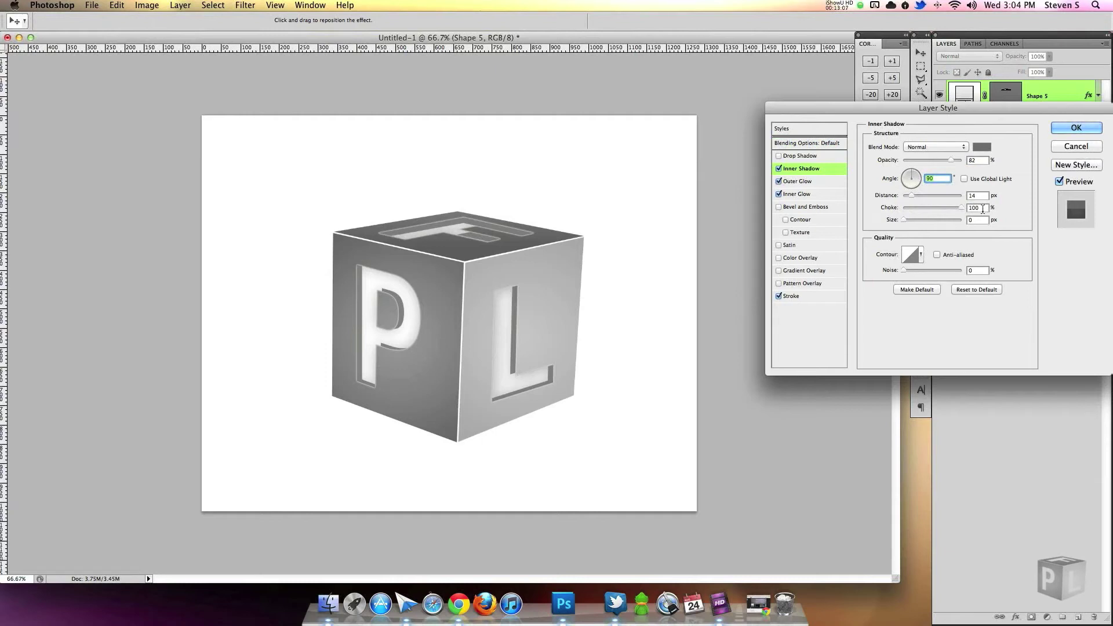
left_click(979, 196)
key("Down")
key("Down")
key("Down")
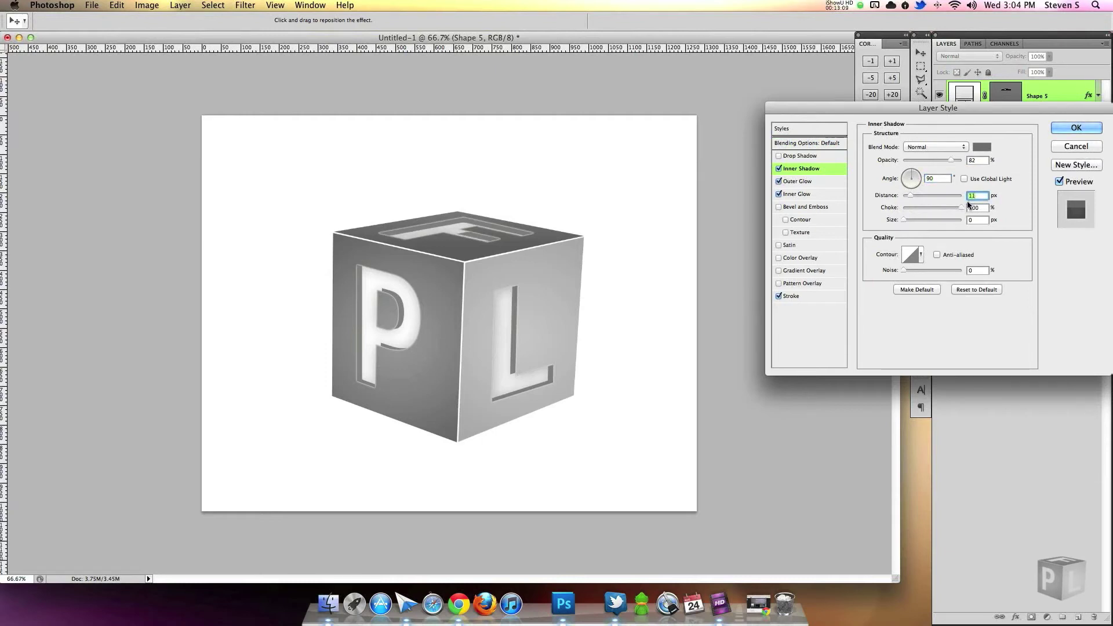
key("Down")
key("Down")
key("Down")
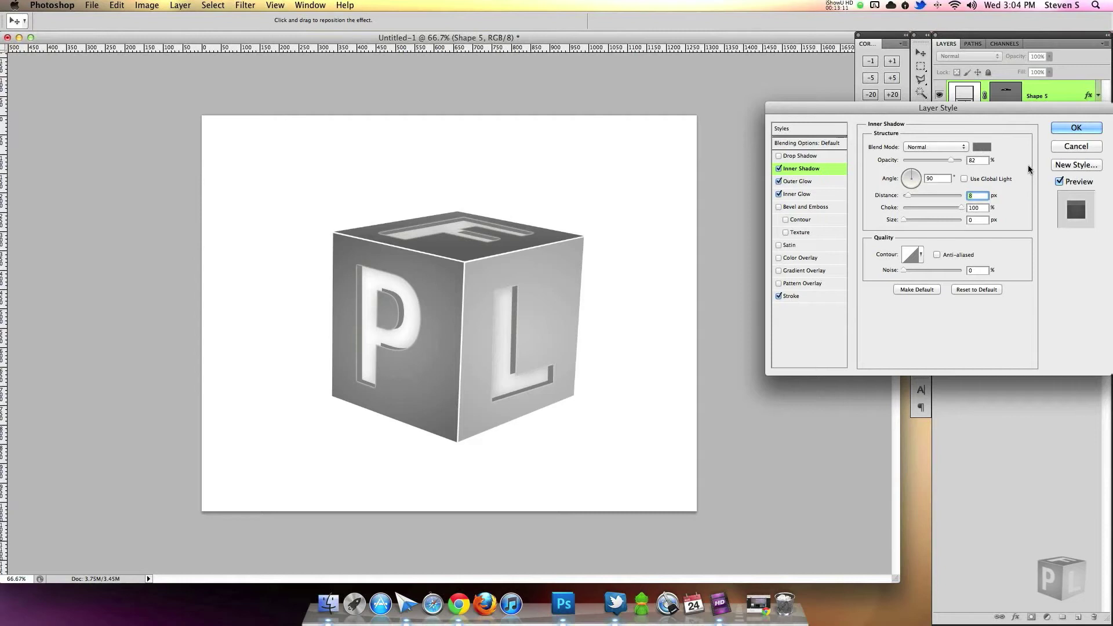
left_click(1078, 128)
Change the fill color of the F on Shape 5 to white.
double_click(964, 95)
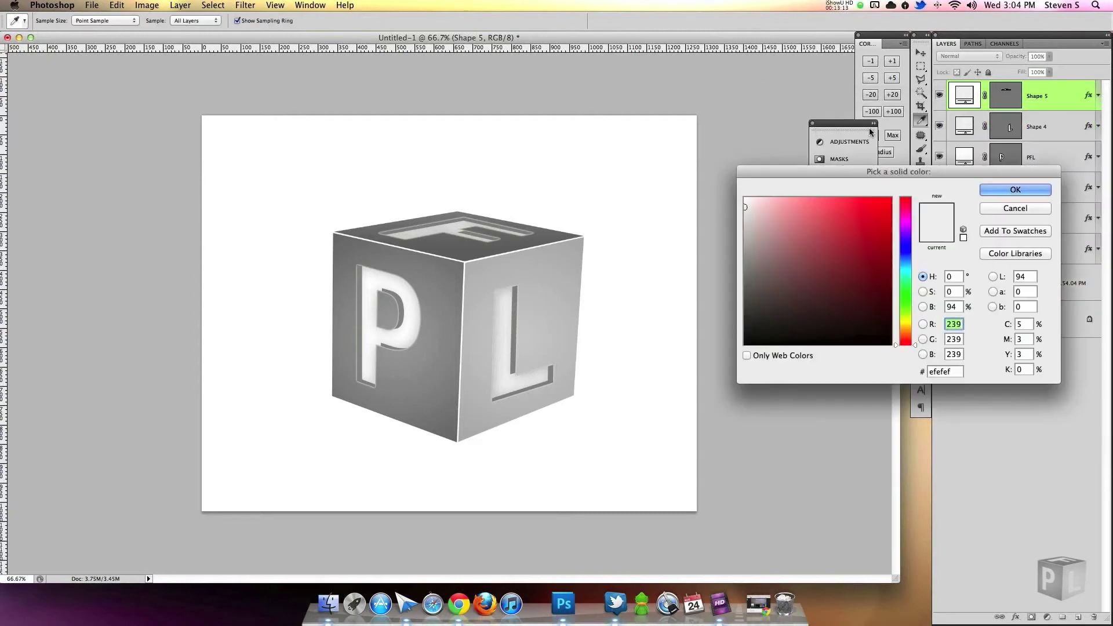
left_click_drag(784, 225, 740, 194)
left_click(1023, 193)
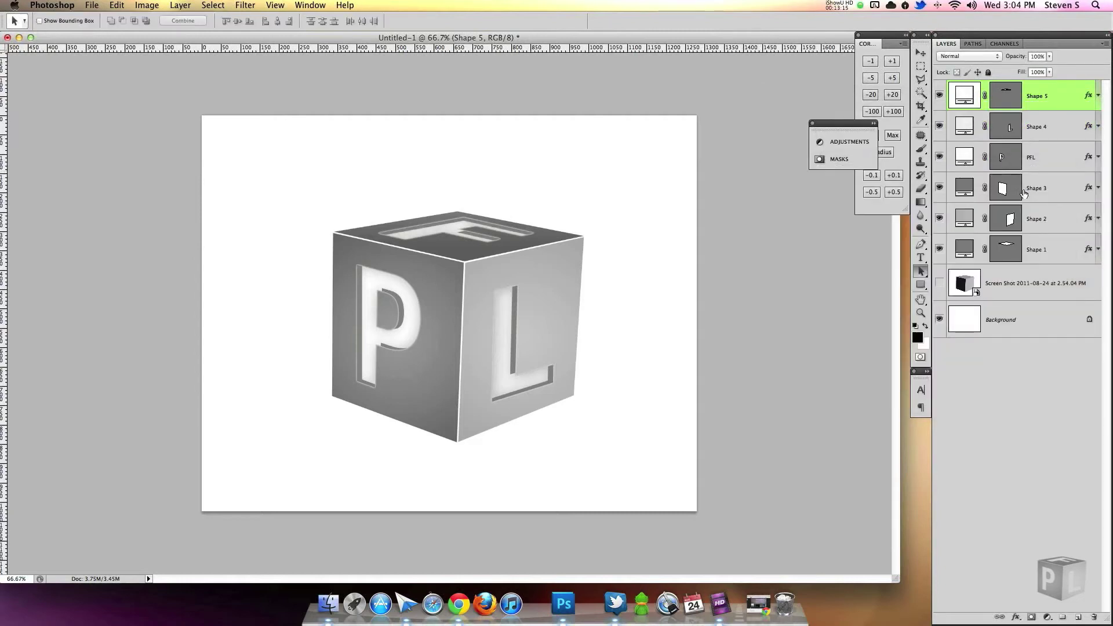
Add a new layer above Shape 5 and set the foreground color to gray 898989, sampled from the L's inner shadow.
left_click(1078, 618)
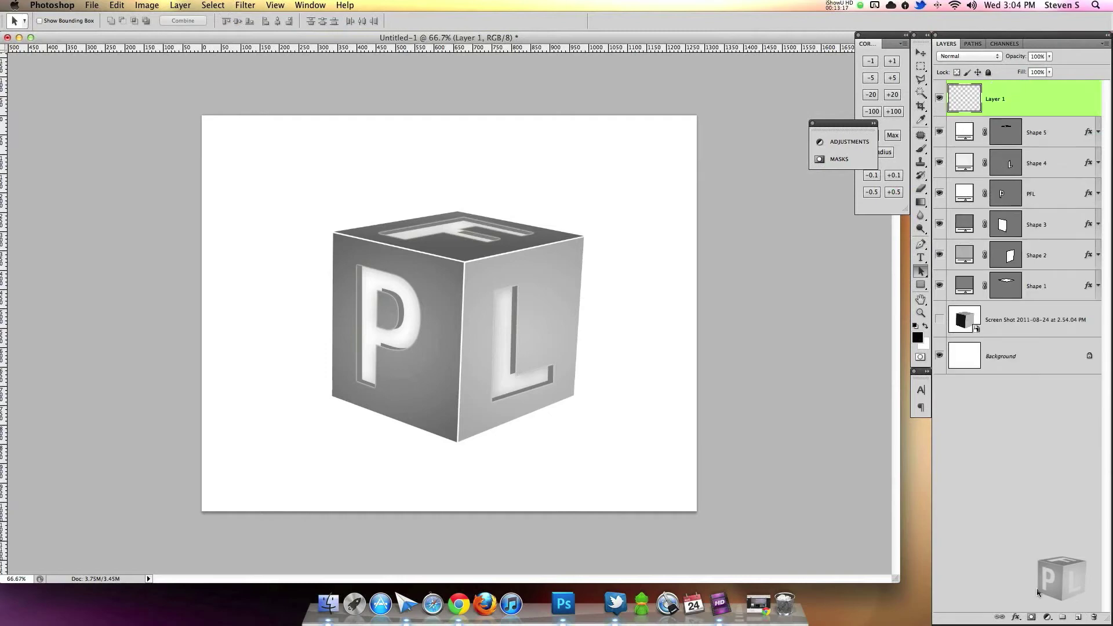
key("super+plus")
key("super+plus")
key("super+plus")
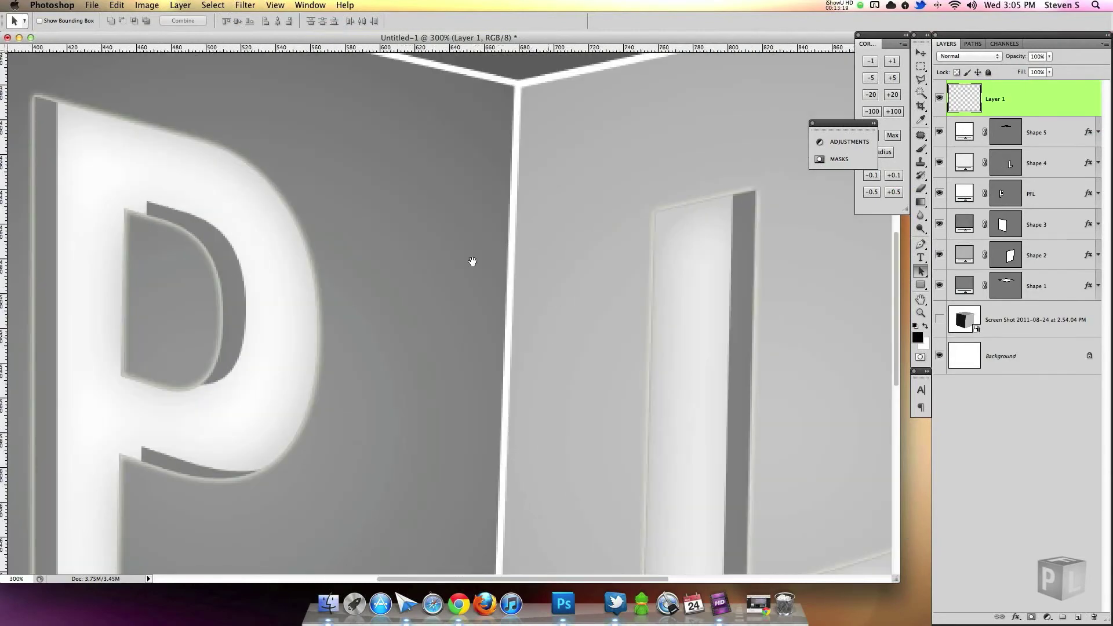
left_click_drag(694, 418, 529, 219)
left_click(921, 244)
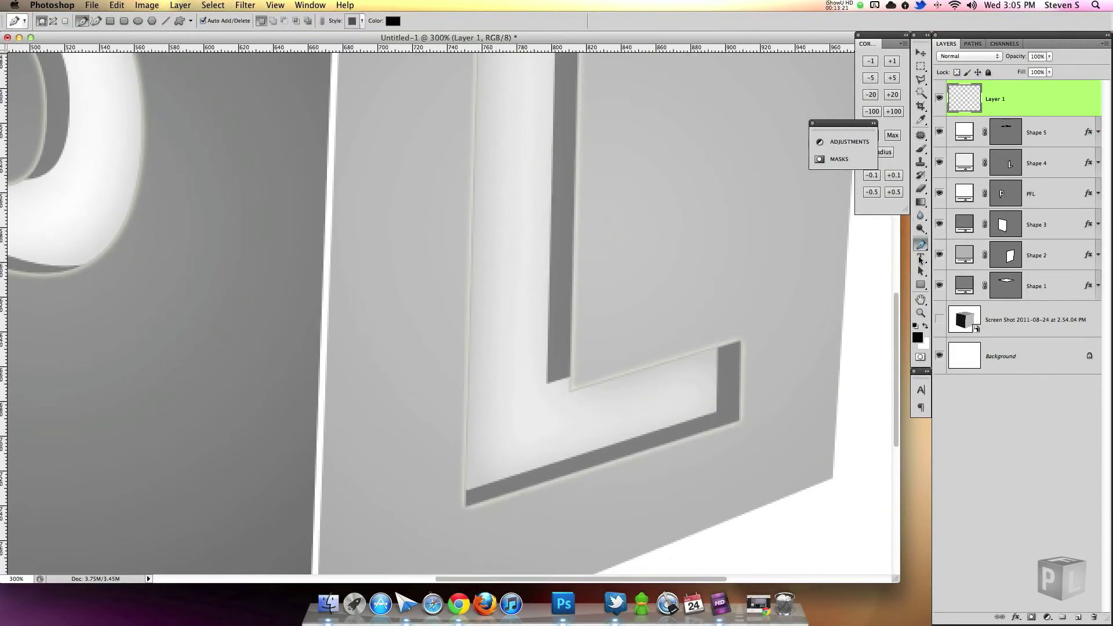
left_click(917, 337)
left_click(568, 332)
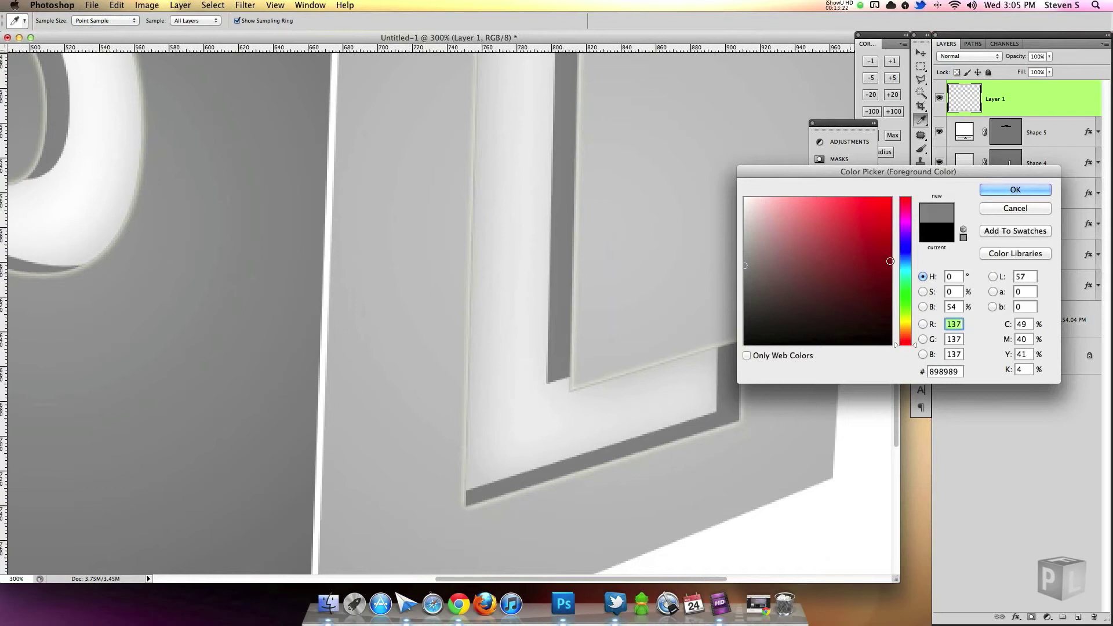
left_click(1015, 190)
Draw a small gray triangle with the Pen tool to extend the shadow into the L's inner corner.
left_click(571, 392)
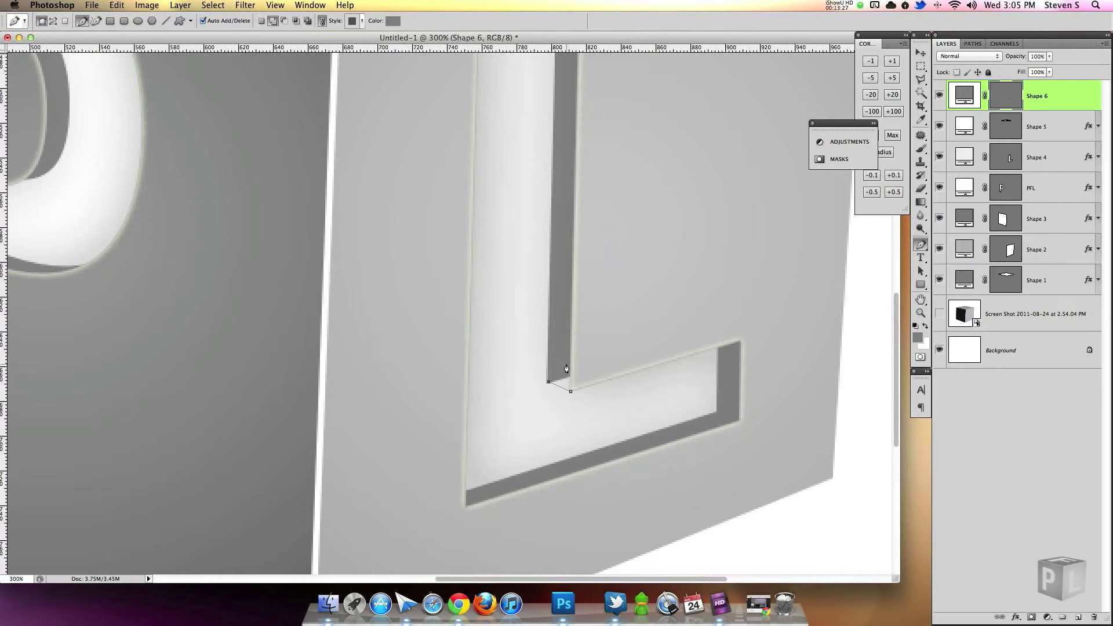
left_click(921, 271)
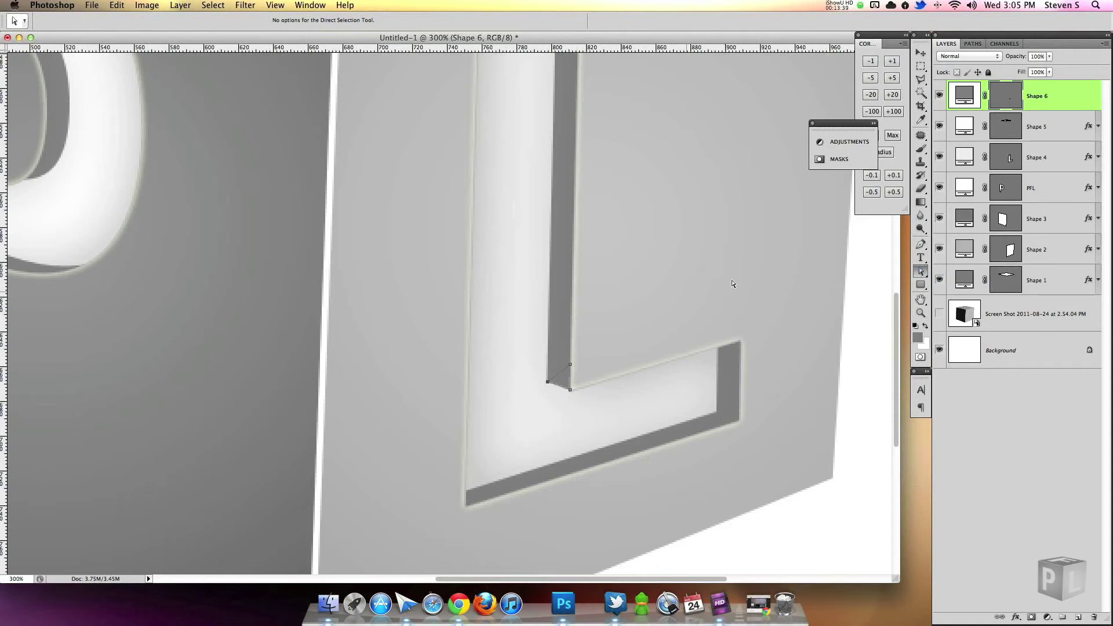
Draw a small gray triangle with the Pen tool to extend the shadow into the upper-left corner of the P's counter.
left_click_drag(656, 336, 695, 257)
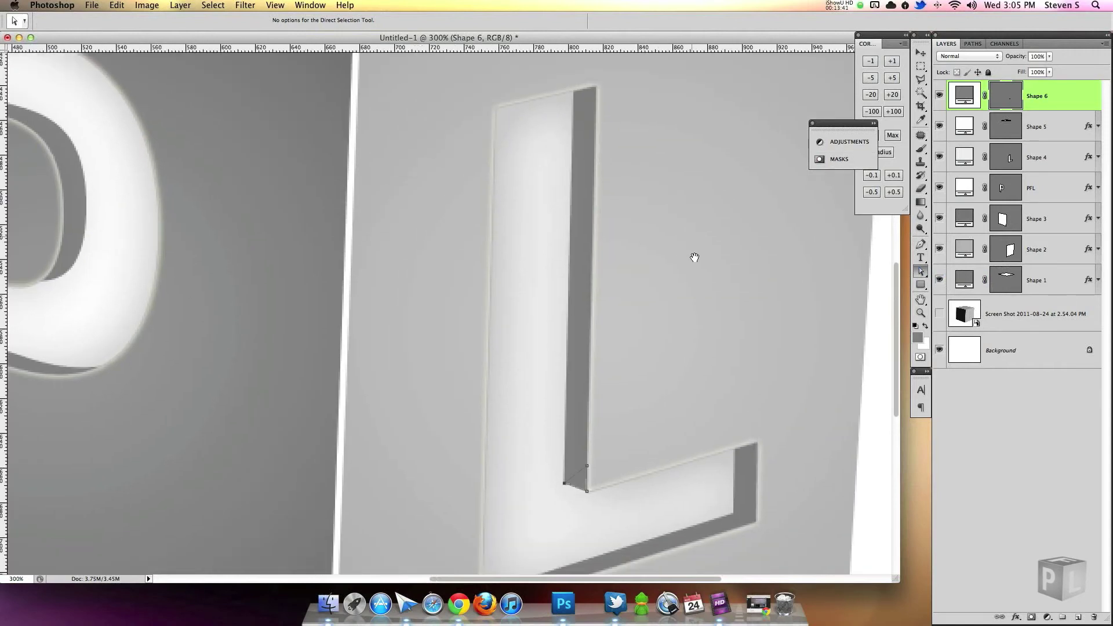
left_click_drag(458, 319, 660, 400)
key("p")
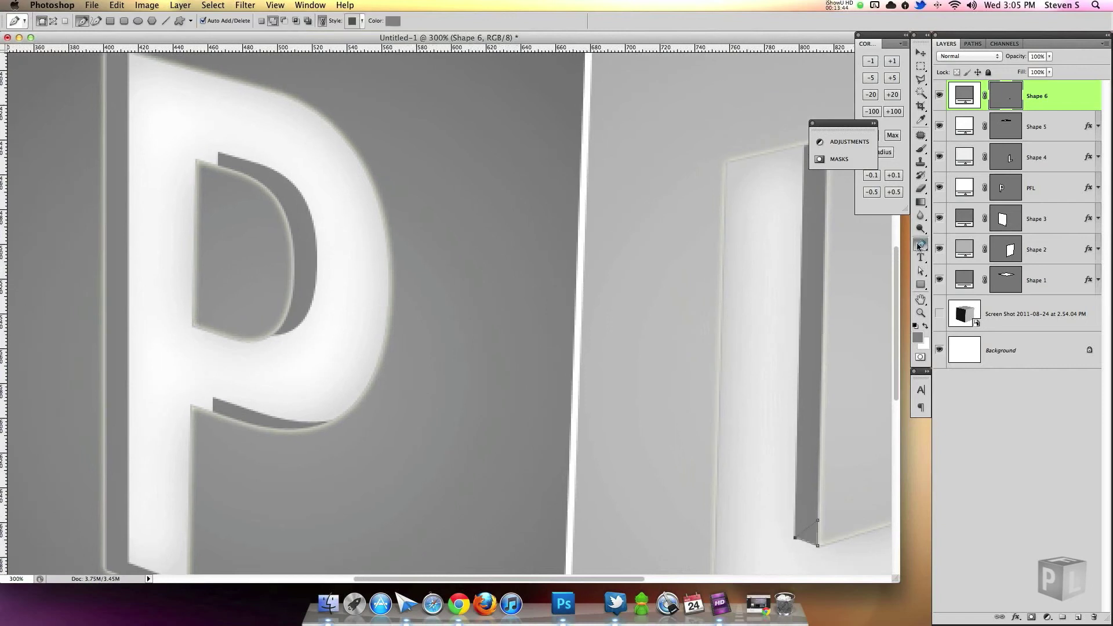
left_click(198, 160)
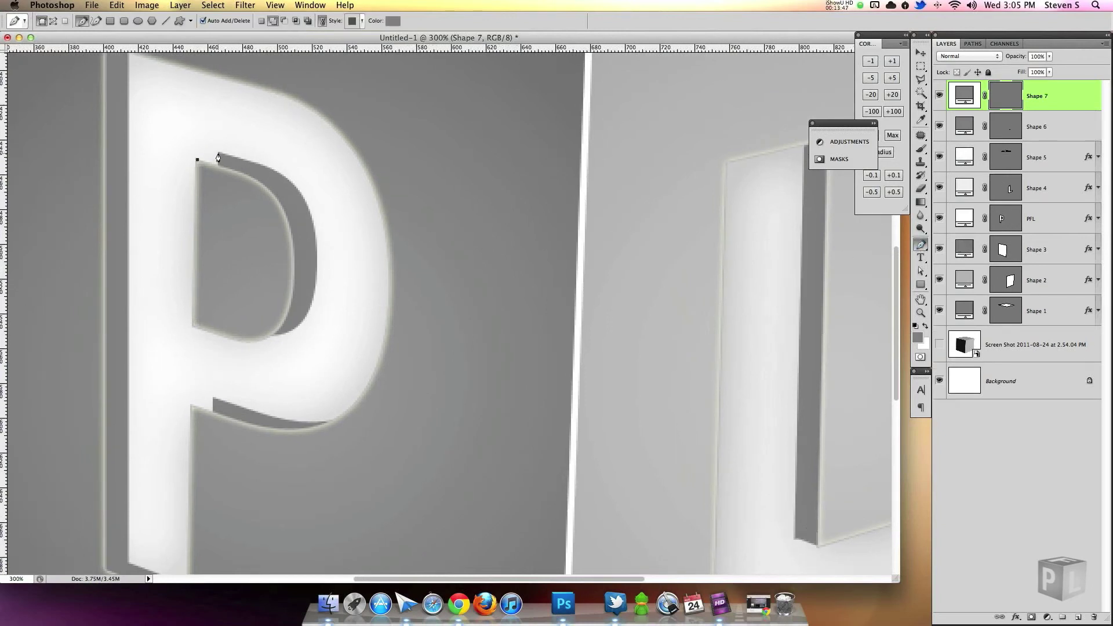
left_click(218, 154)
left_click(221, 167)
left_click(198, 162)
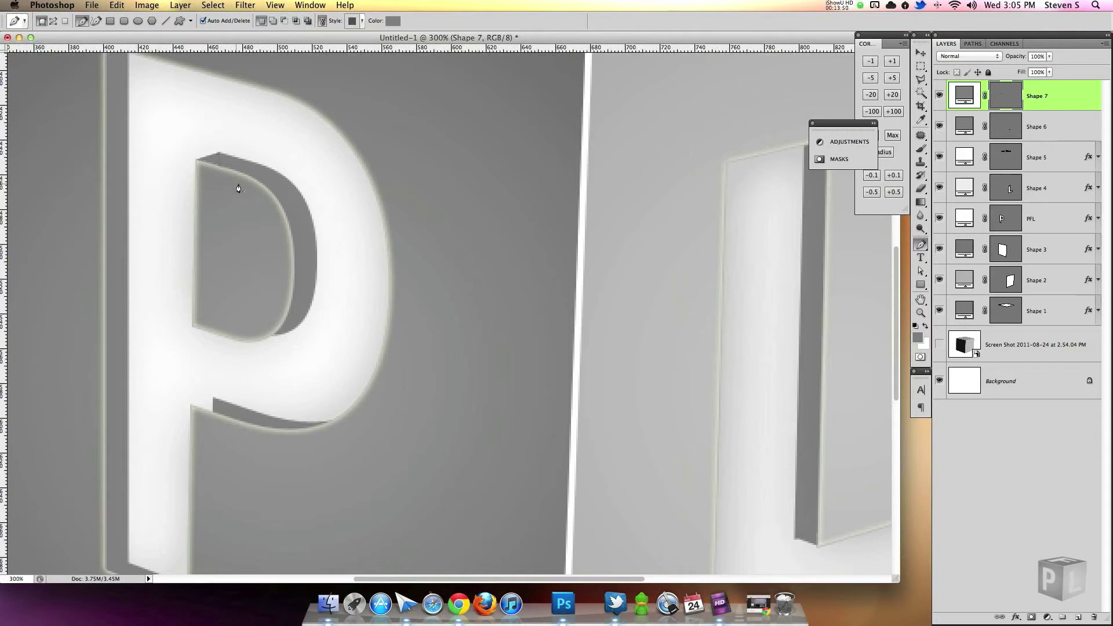
left_click(1038, 314)
Draw another small gray Pen triangle to fill the shadow corner where the P's bowl meets its stem.
left_click_drag(298, 418, 423, 350)
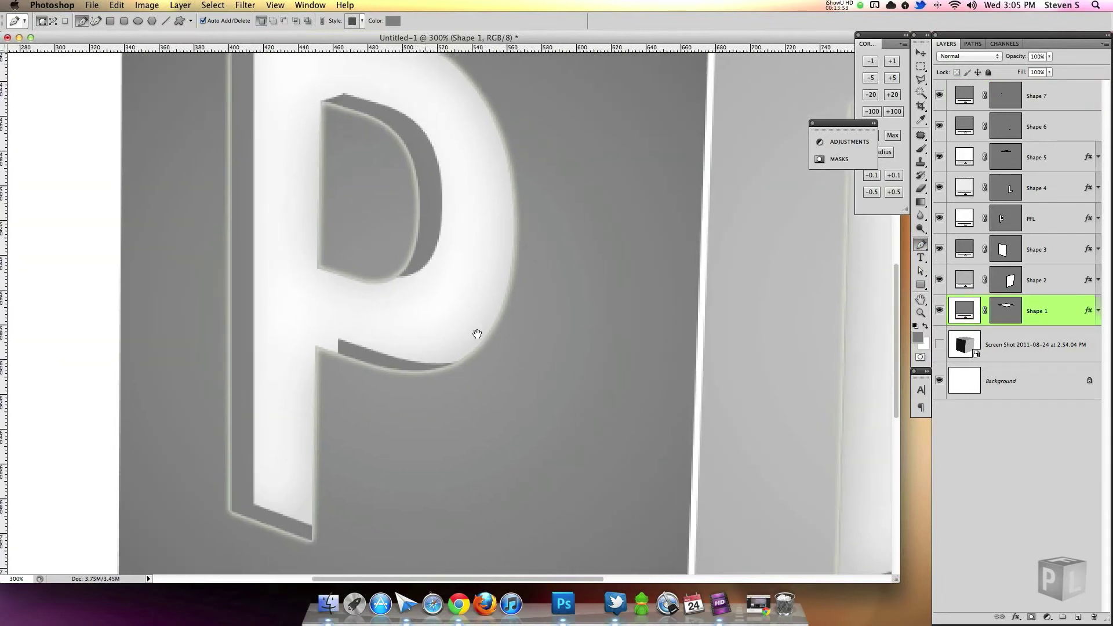
left_click(1002, 97)
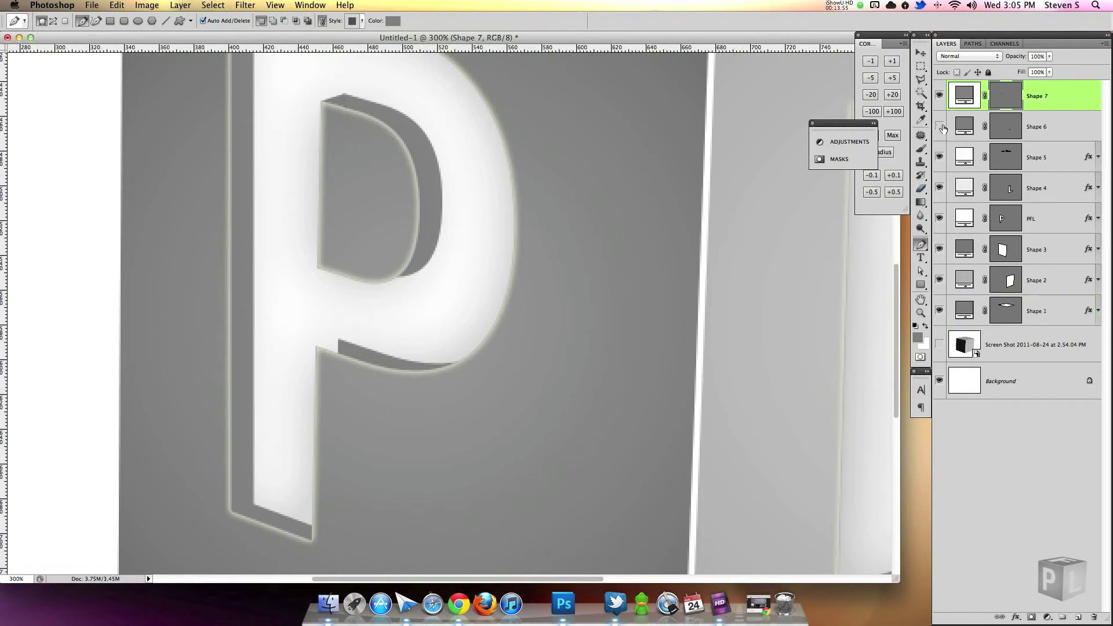
left_click(316, 347)
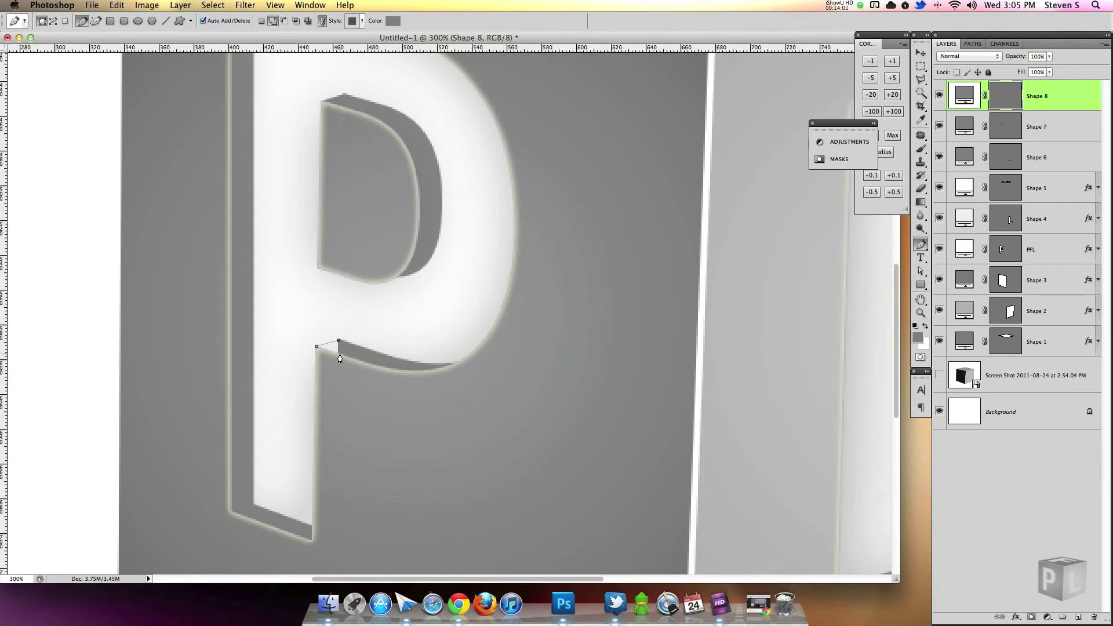
left_click_drag(340, 359, 340, 354)
left_click(317, 348)
Copy the triangle path from Shape 8 into the Shape 6 layer and hide Shape 8.
left_click(921, 271)
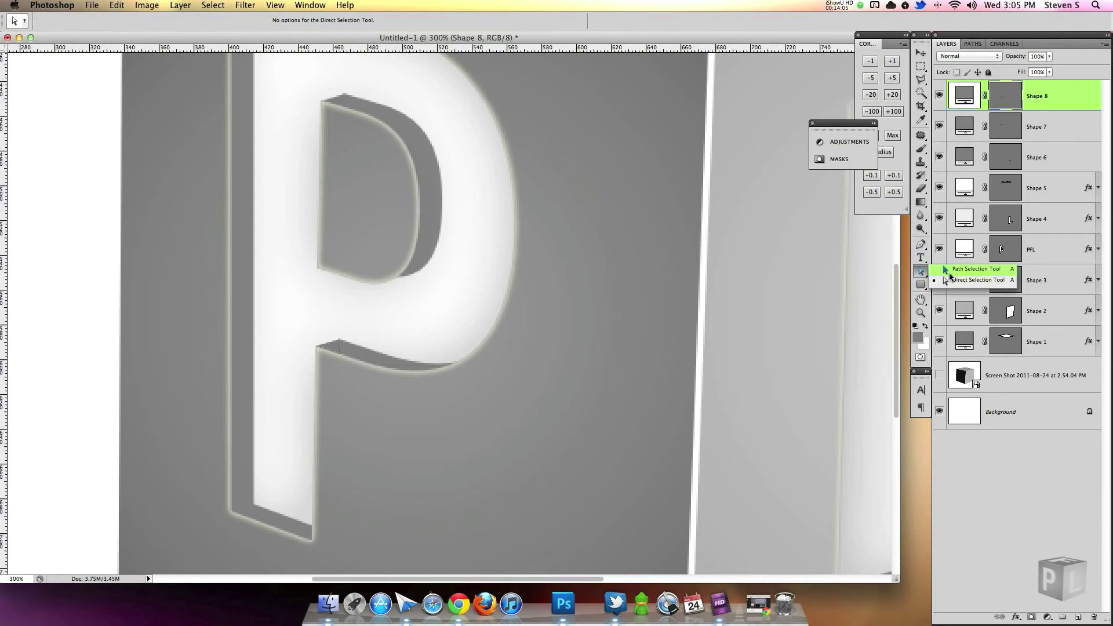
key("shift+a")
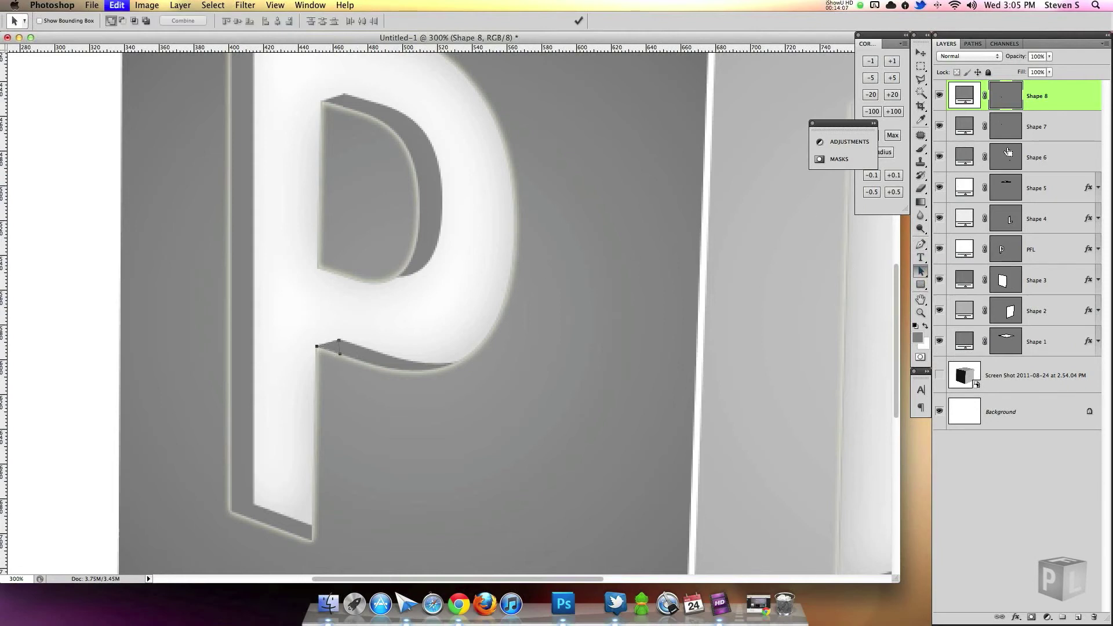
left_click(1010, 149)
left_click(1011, 149)
left_click(939, 96)
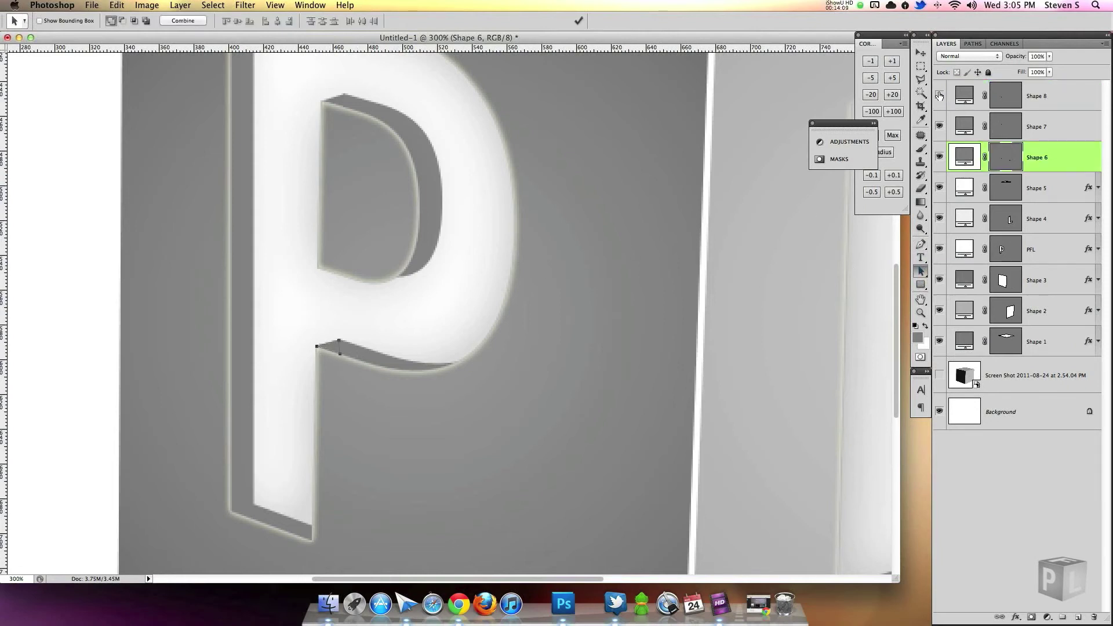
Copy the triangle path from Shape 7 into Shape 6 and delete the Shape 7 and Shape 8 layers.
left_click(339, 98)
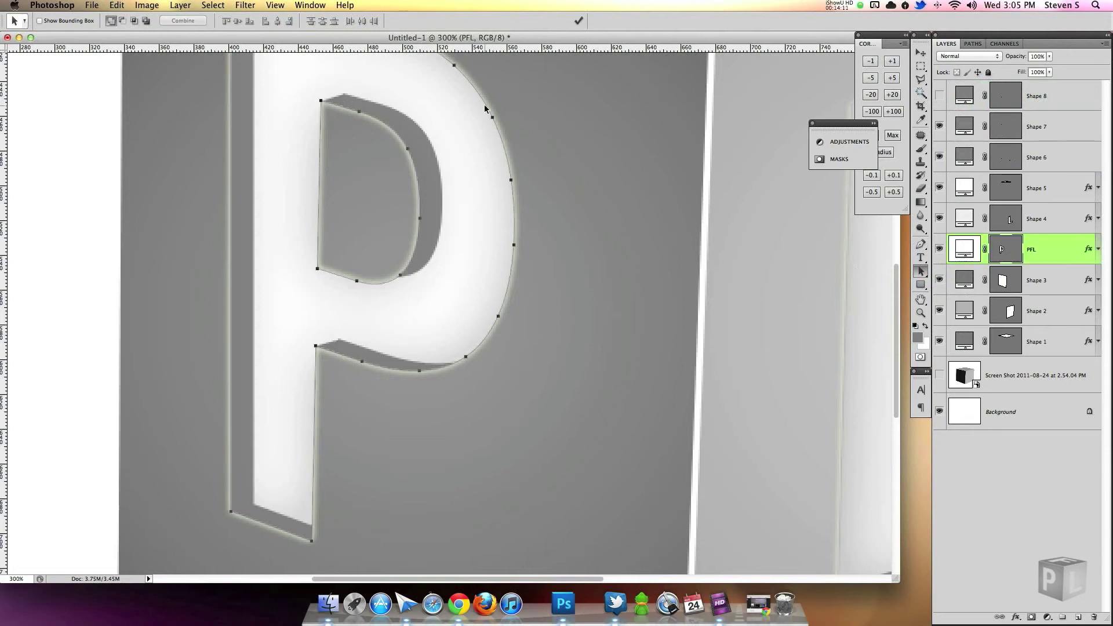
left_click(997, 123)
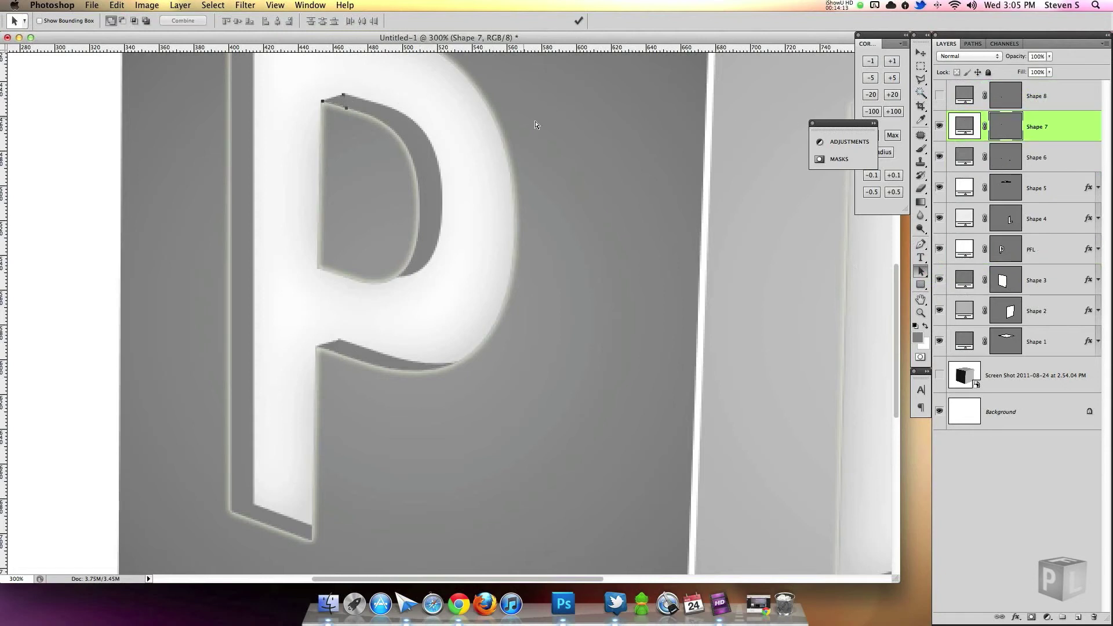
left_click(1001, 161)
left_click(1082, 133)
left_click(1082, 98, "shift")
left_click_drag(1080, 137, 1094, 617)
Add a Pen triangle to Shape 6 that extends the shadow into the inner corner of the F on the cube's top face.
left_click_drag(507, 207, 461, 404)
left_click_drag(611, 343, 569, 216)
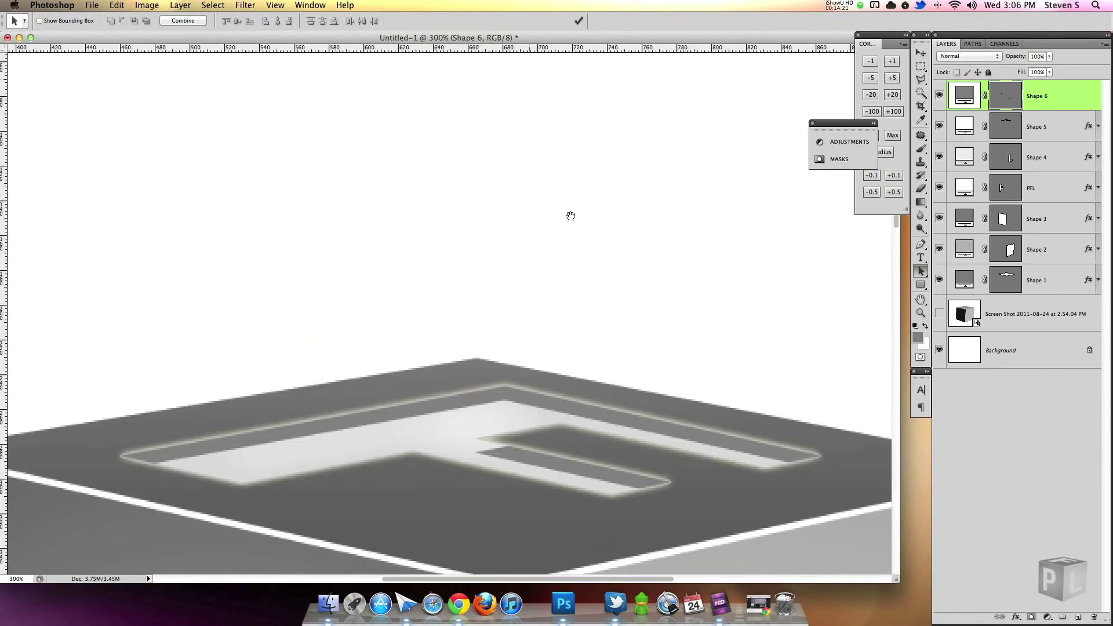
left_click_drag(569, 259, 569, 228)
left_click(921, 245)
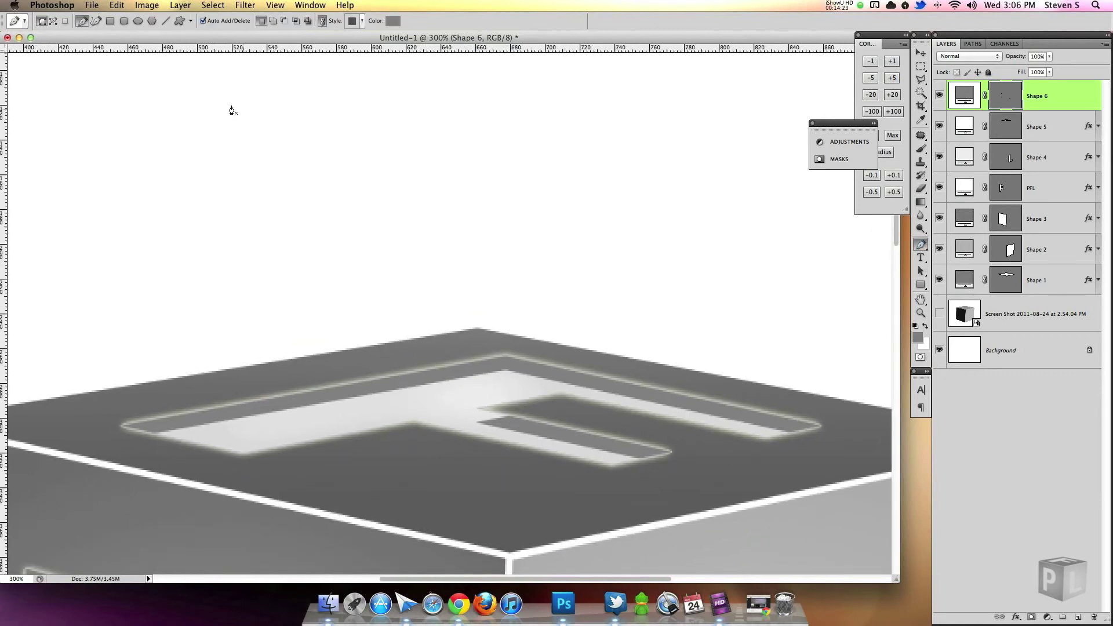
left_click(273, 21)
left_click(513, 417)
left_click(480, 411)
left_click(1053, 192)
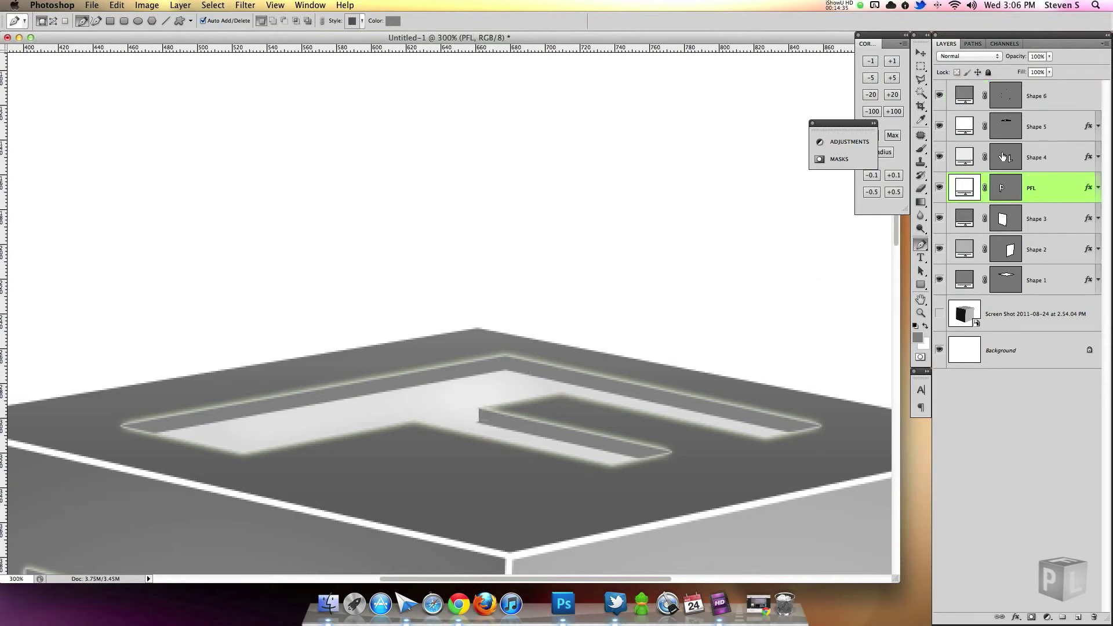
left_click(920, 270)
left_click(487, 416)
left_click(489, 415)
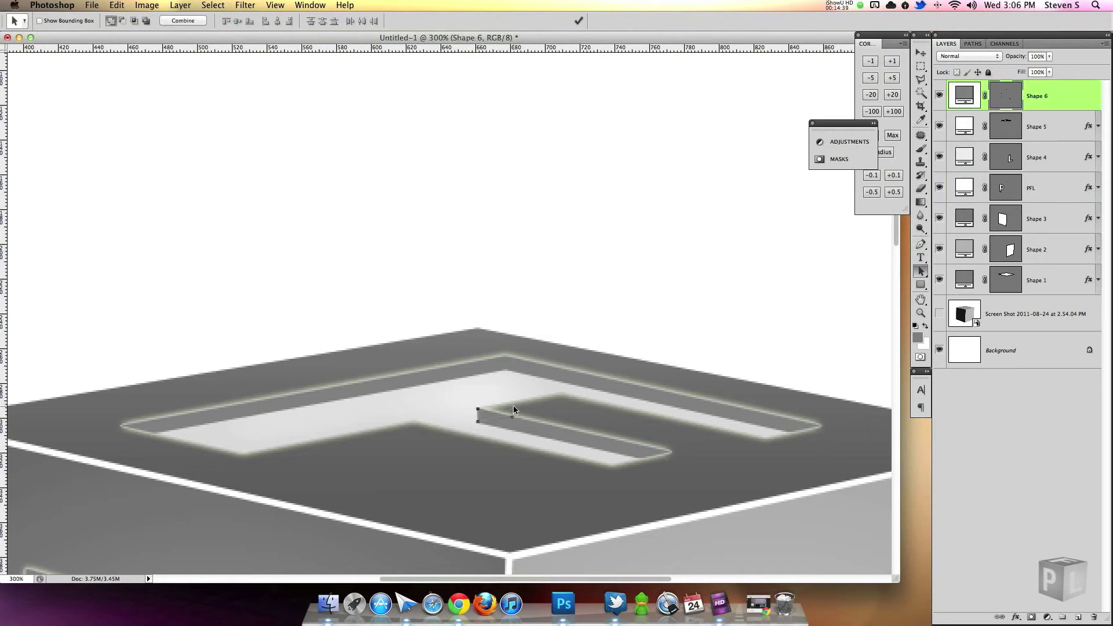
left_click(1027, 308)
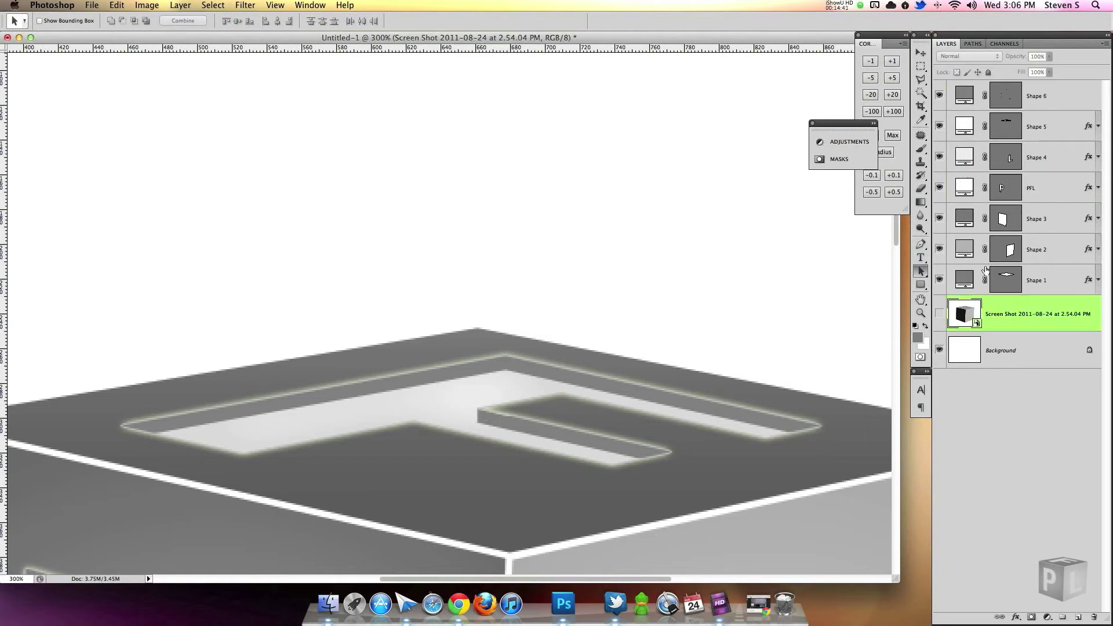
Select all layers from Shape 1 to Shape 6 and scale the whole cube proportionally to 73.75% about its center.
key("super+1")
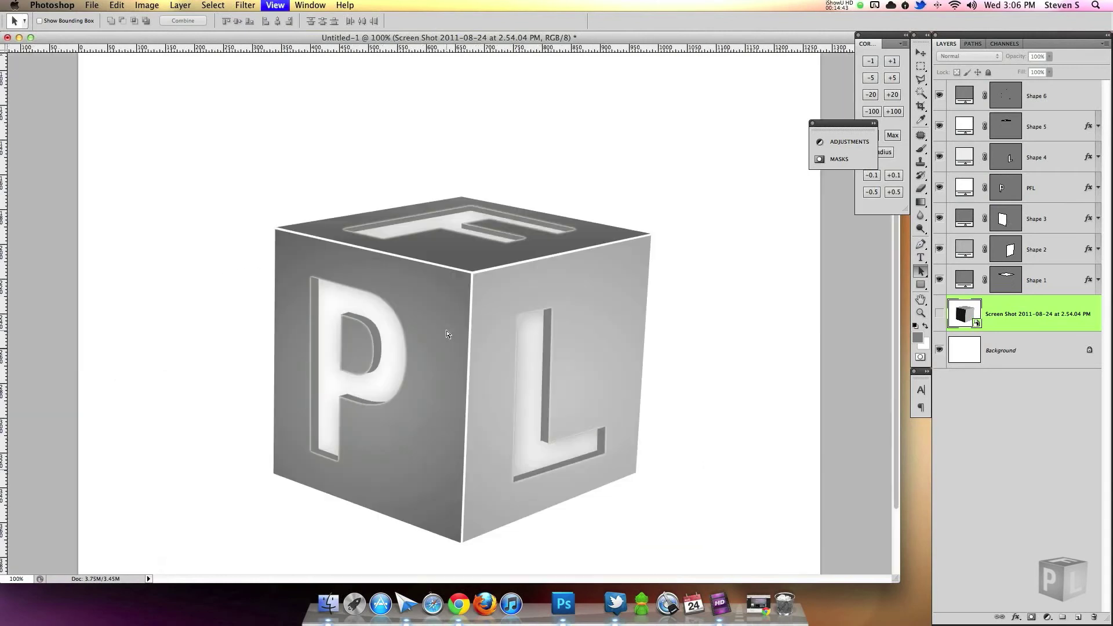
key("super+minus")
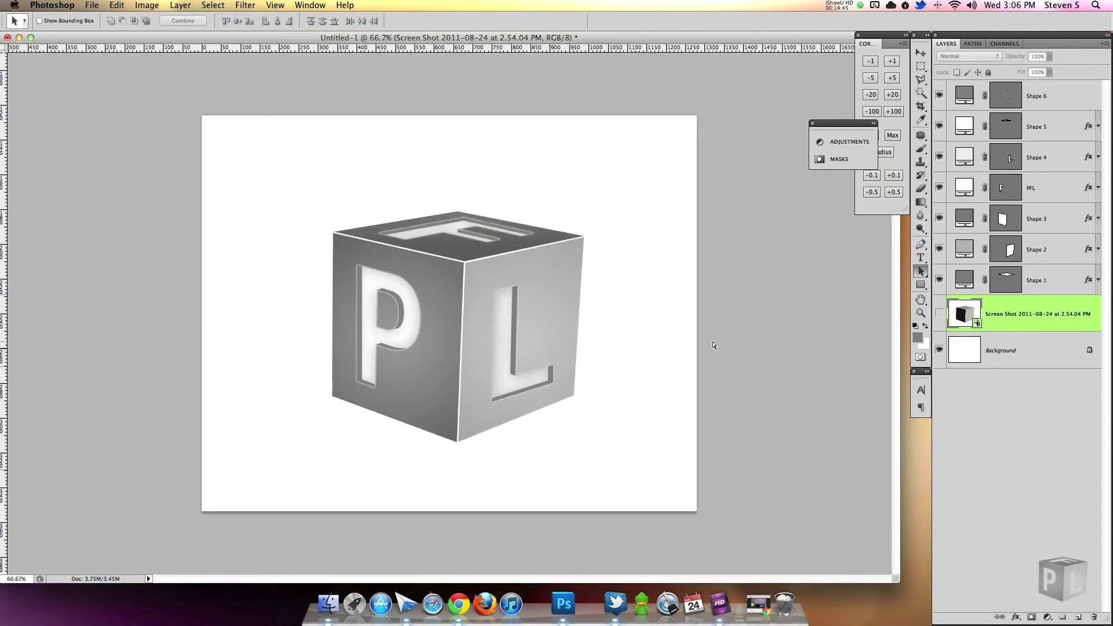
key("super+1")
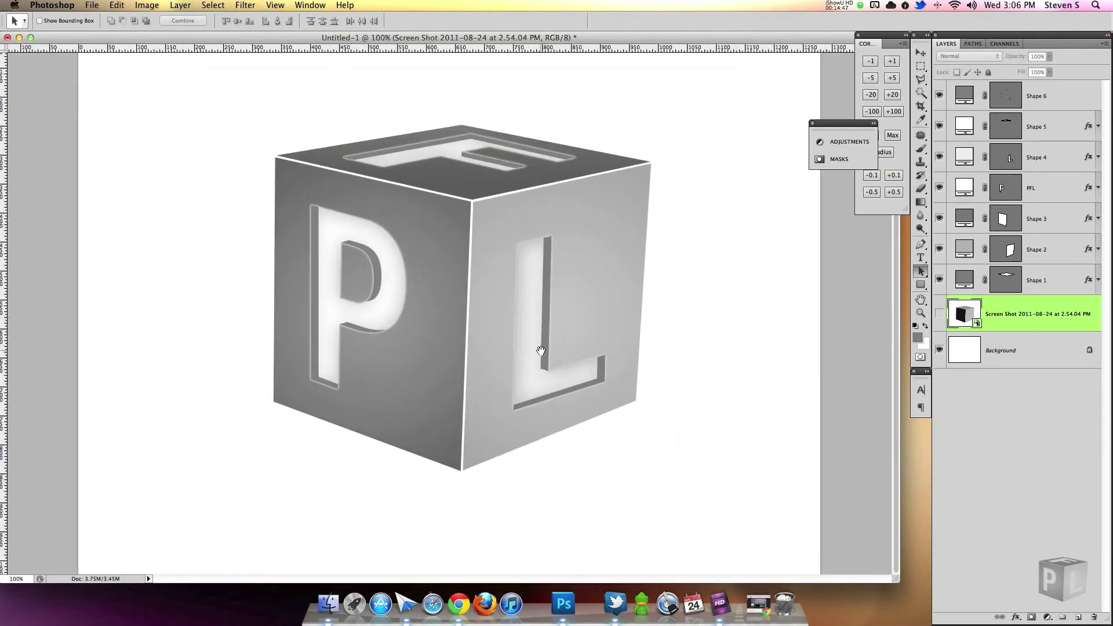
left_click(1051, 282)
left_click(1065, 101, "shift")
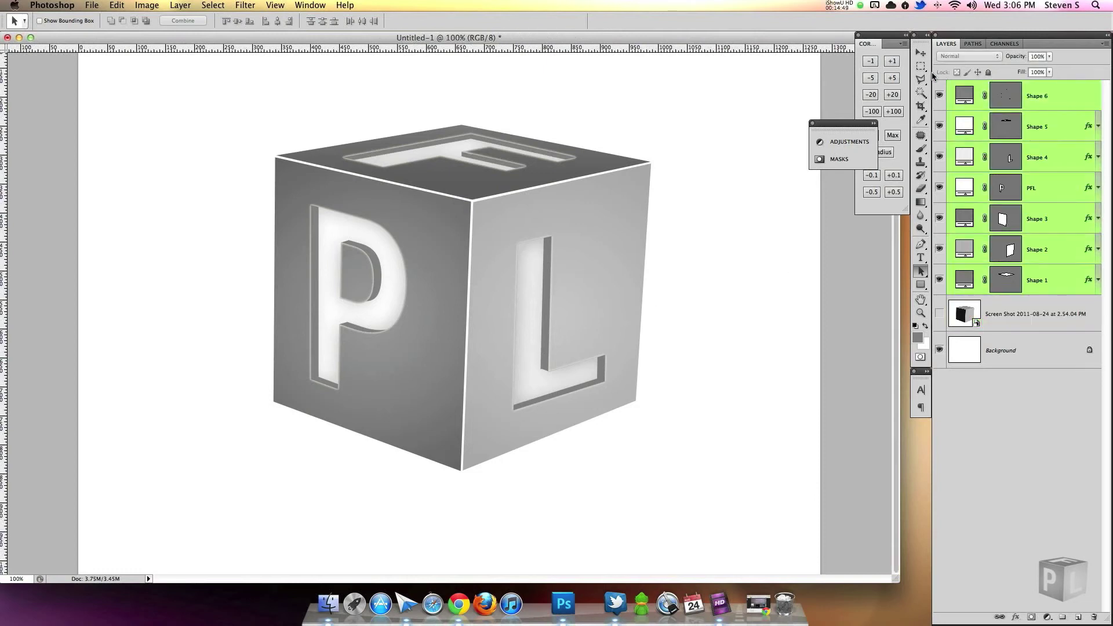
left_click(921, 53)
key("super+t")
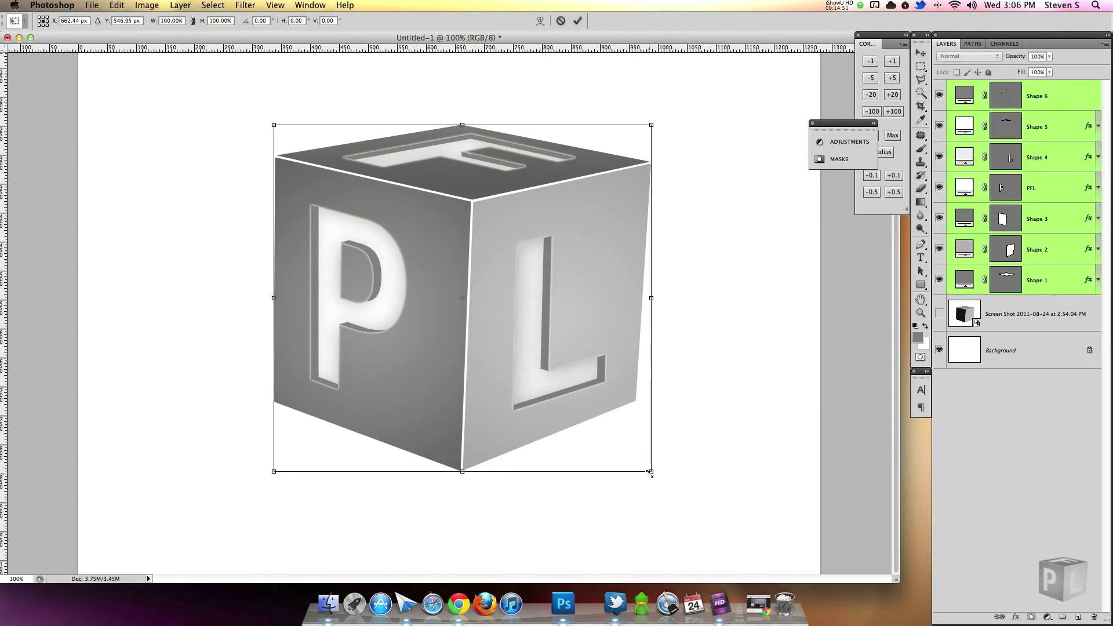
left_click_drag(651, 471, 613, 420)
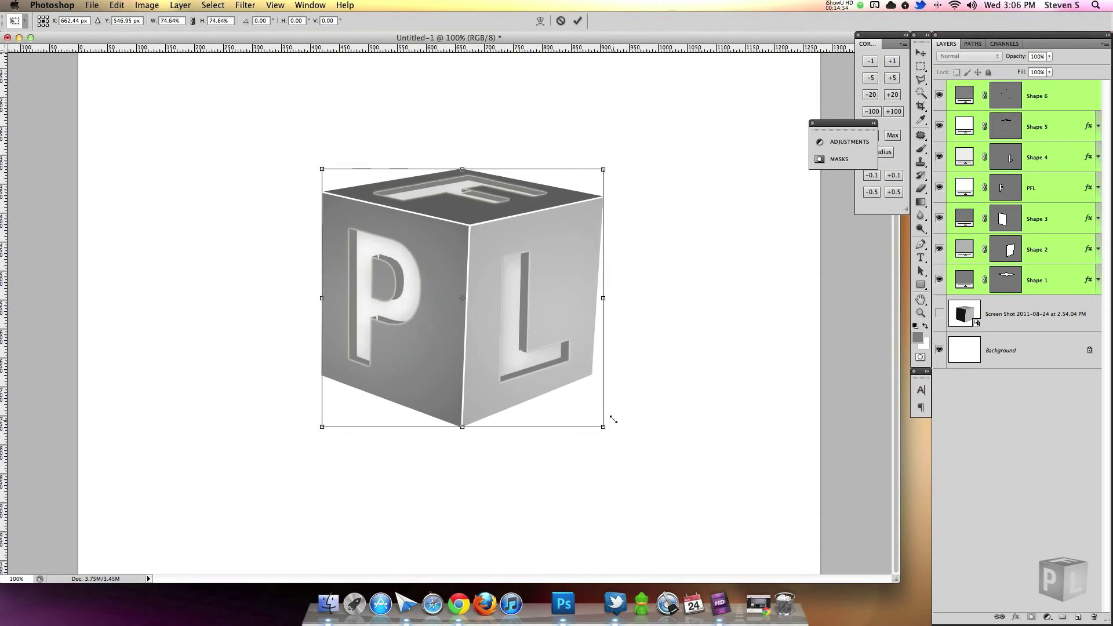
left_click(577, 21)
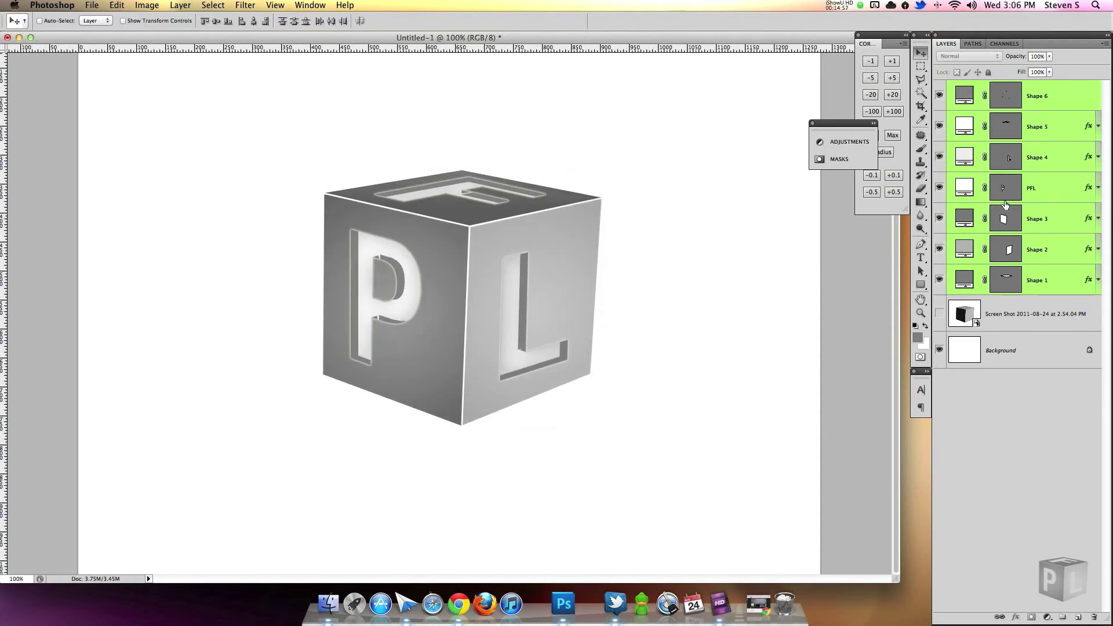
Check the fill colors of the P and F, and set the L's fill on Shape 4 to white ffffff.
double_click(964, 183)
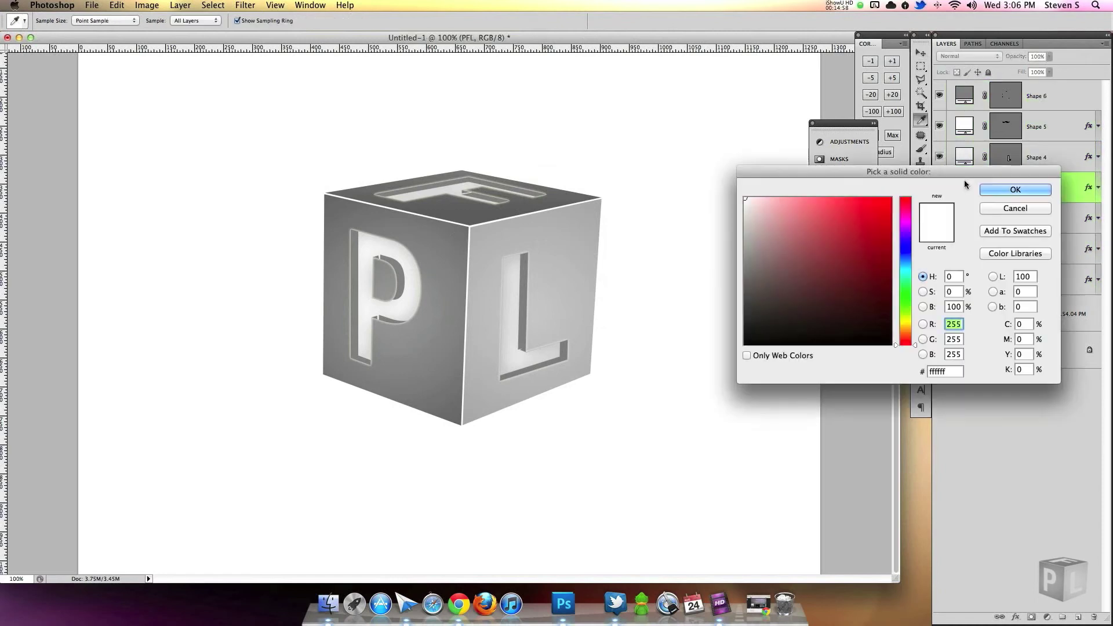
left_click(1003, 186)
left_click(964, 126)
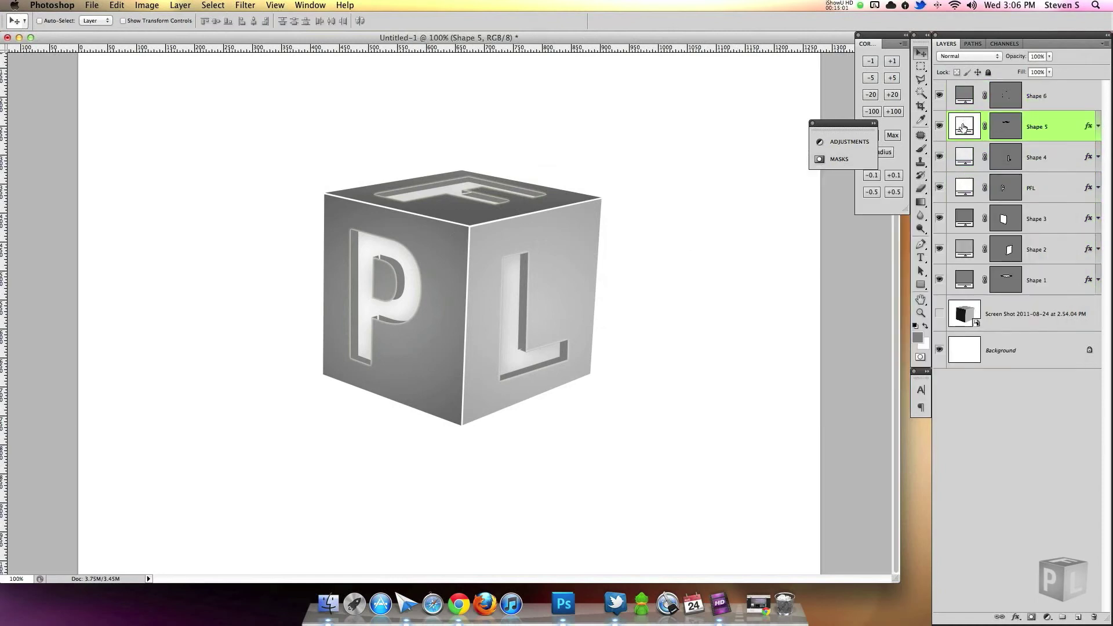
double_click(964, 126)
left_click(1016, 189)
double_click(964, 157)
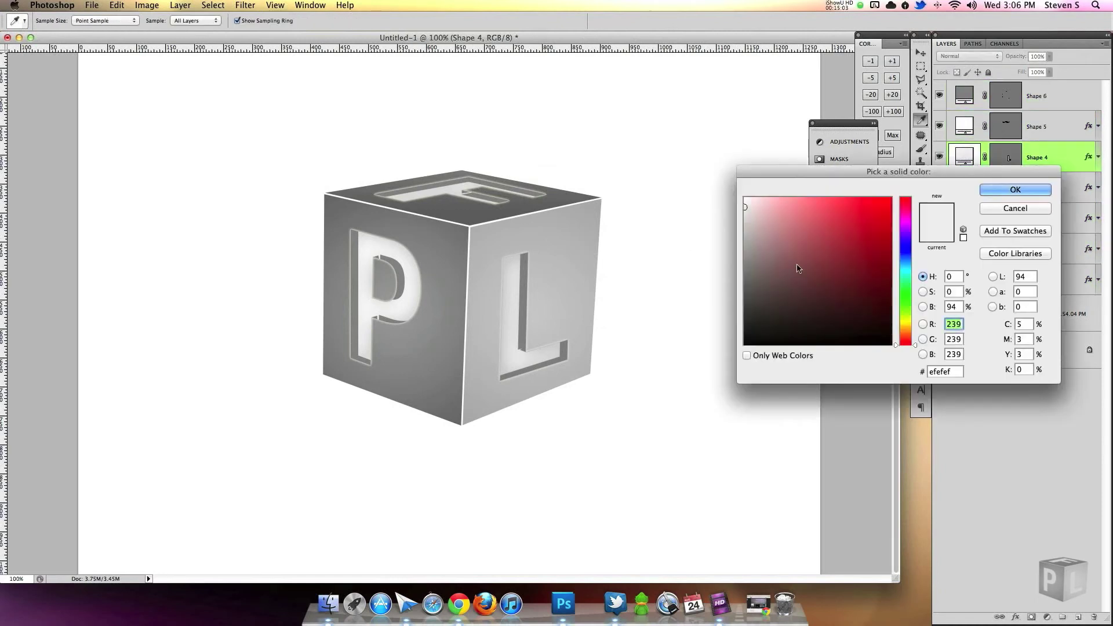
left_click(963, 238)
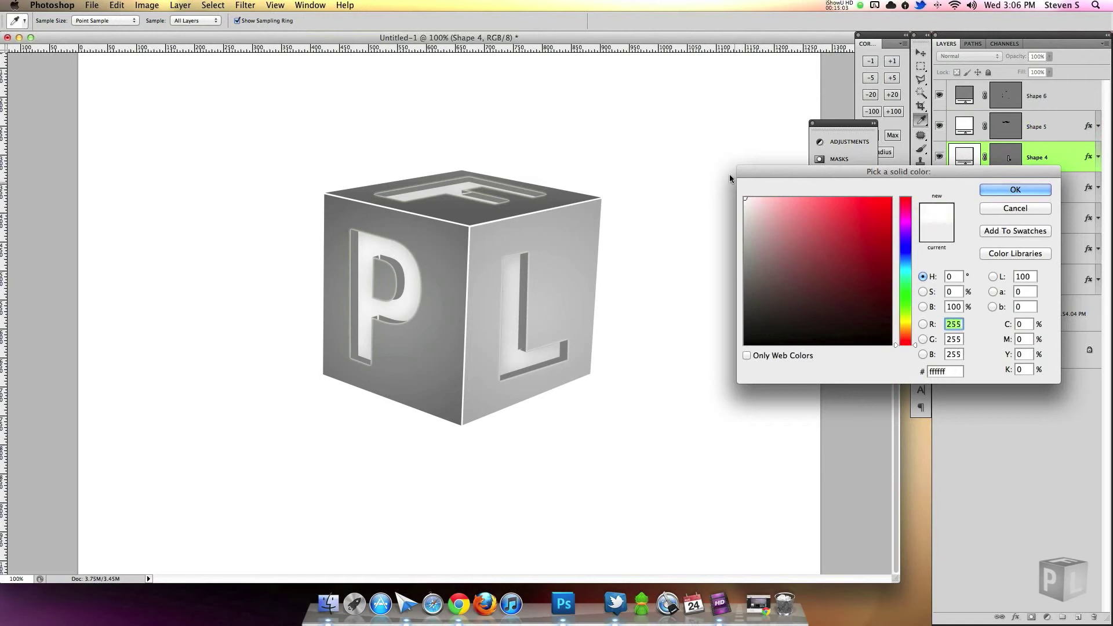
left_click(1015, 190)
Select the L's path and zoom to 400% on its inner corner.
left_click(921, 272)
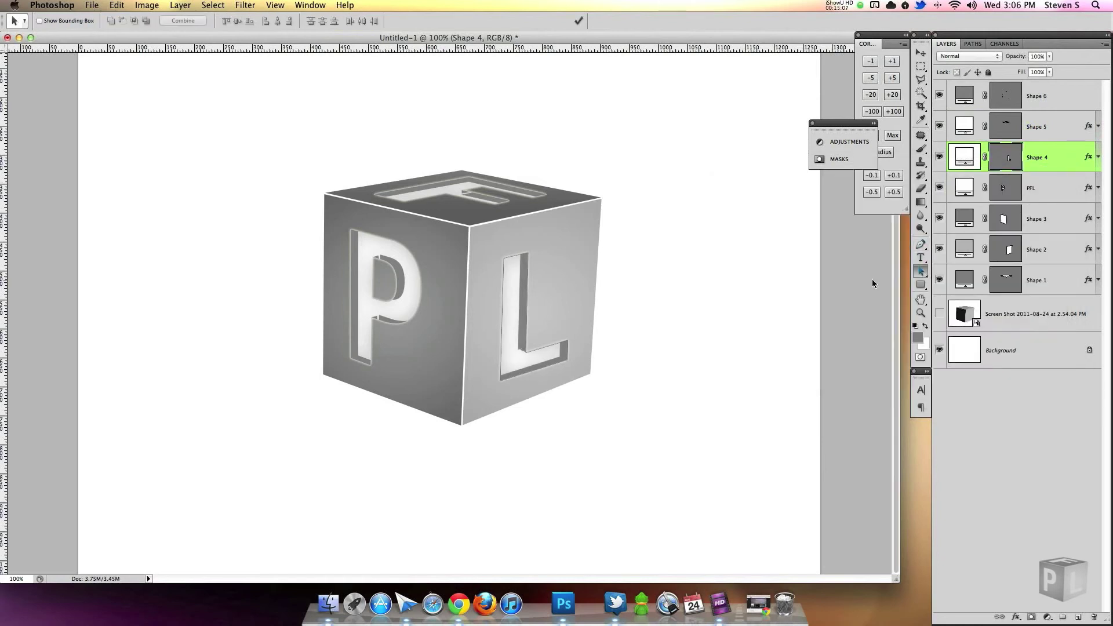
left_click(523, 351)
key("super+plus")
key("super+plus")
key("super+plus")
left_click_drag(535, 349, 418, 333)
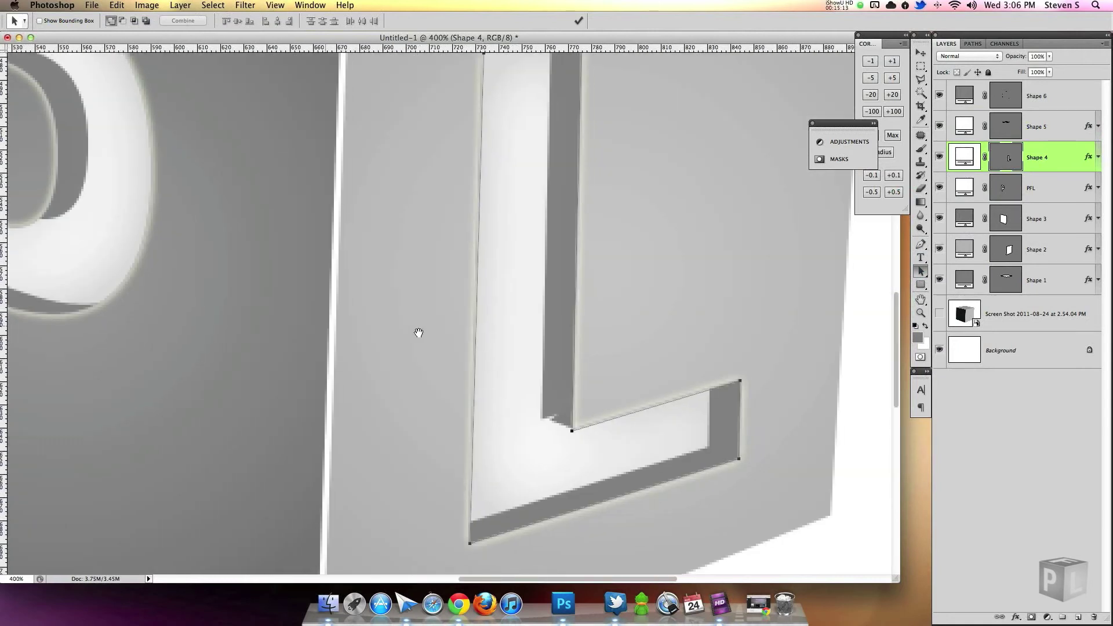
left_click(1003, 96)
left_click(565, 427)
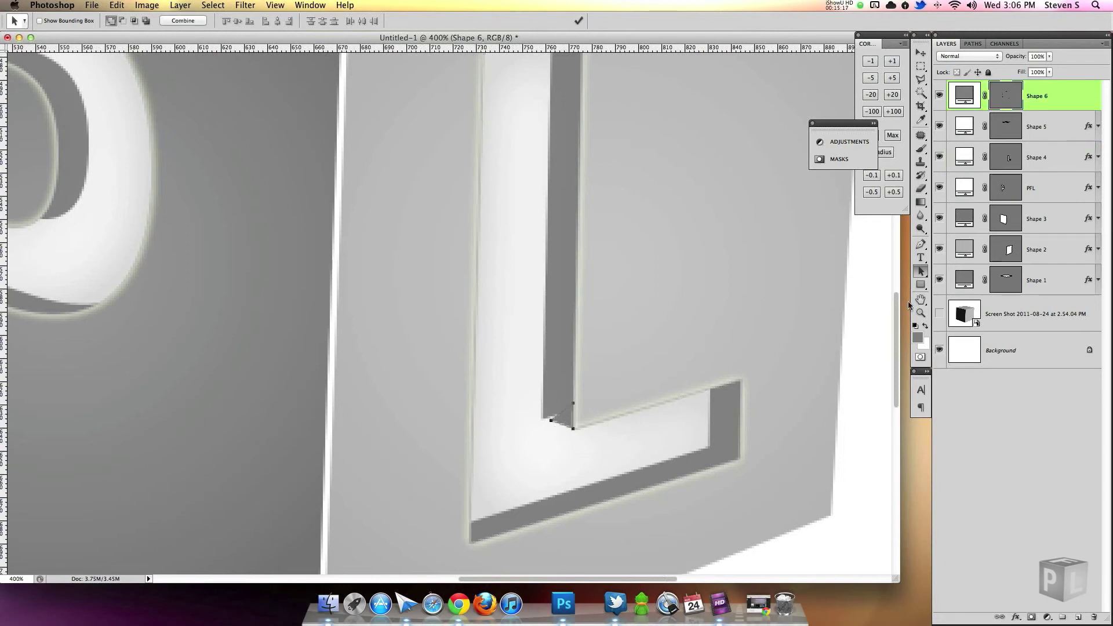
left_click_drag(920, 271, 945, 276)
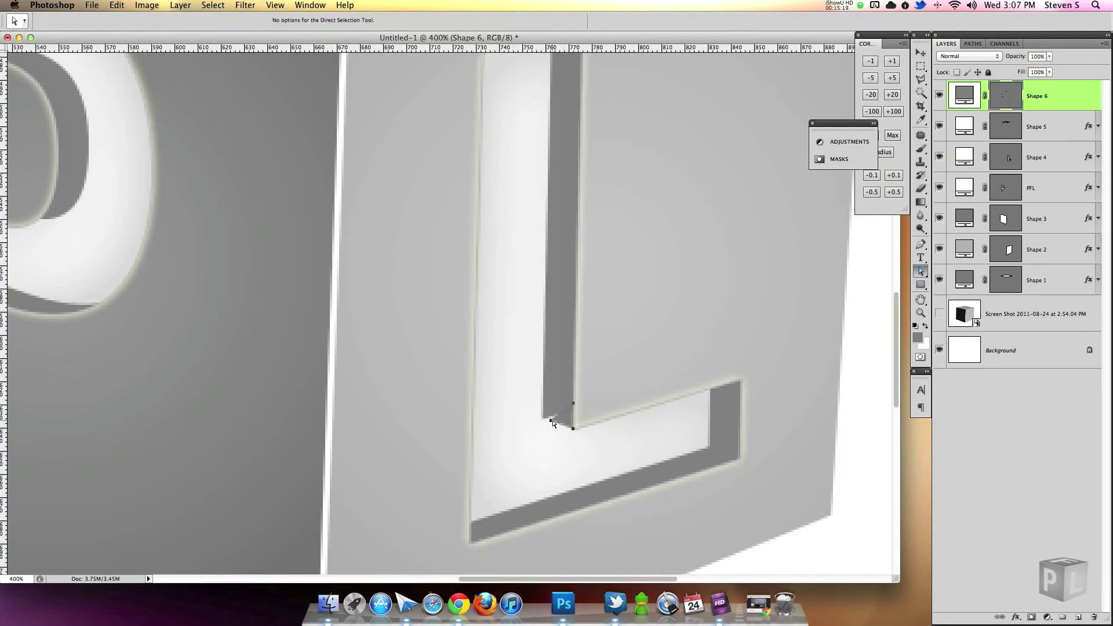
key("Left")
key("alt+super+z")
key("alt+super+z")
key("alt+super+z")
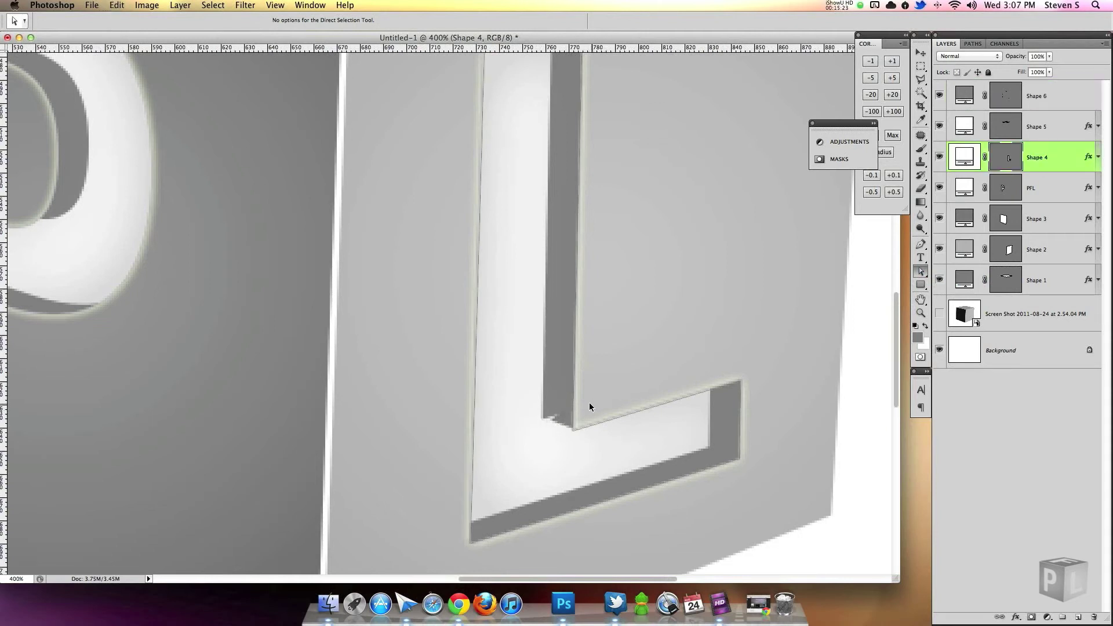
Nudge the left anchor point of the L's corner triangle on Shape 6 leftward to meet the shadow's edge.
left_click(541, 428)
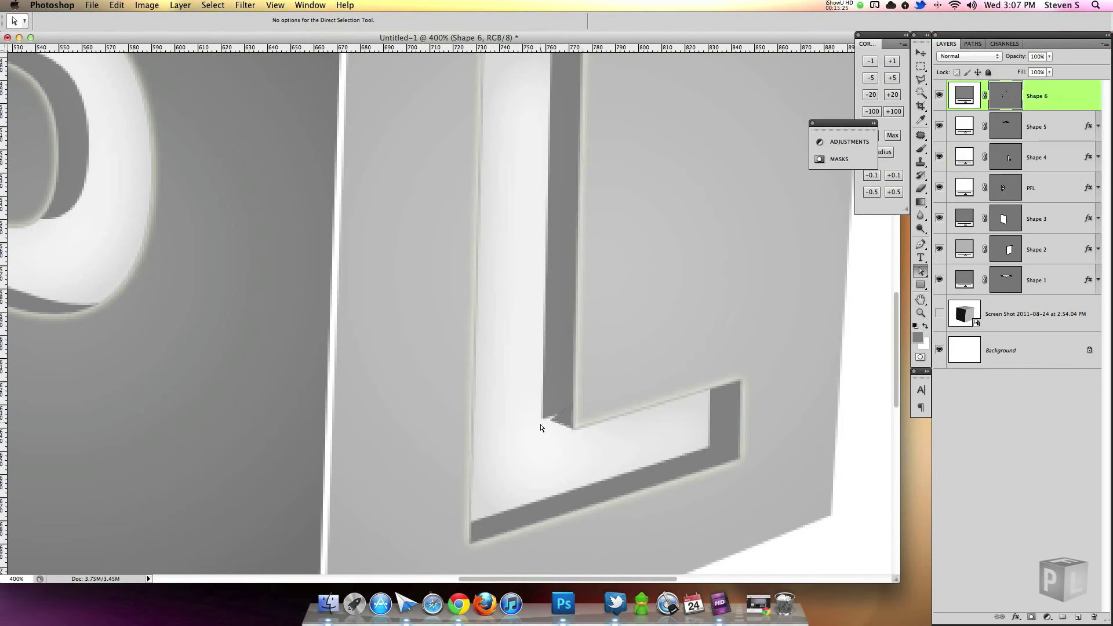
key("Left")
key("Left")
key("Left")
scroll(339, 319, "left", 2)
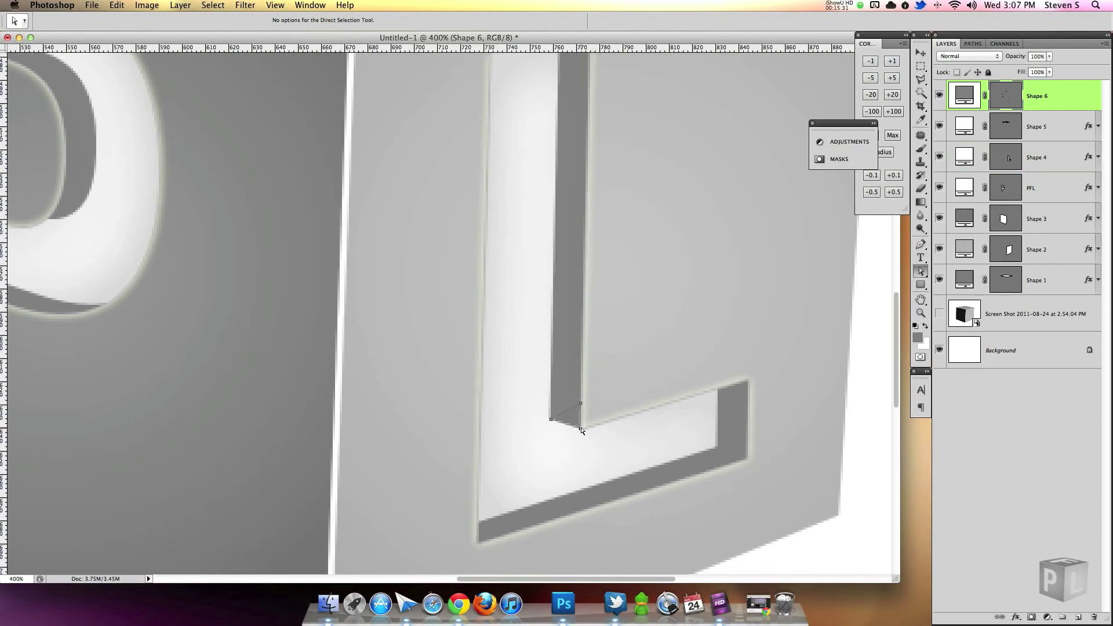
left_click(583, 405)
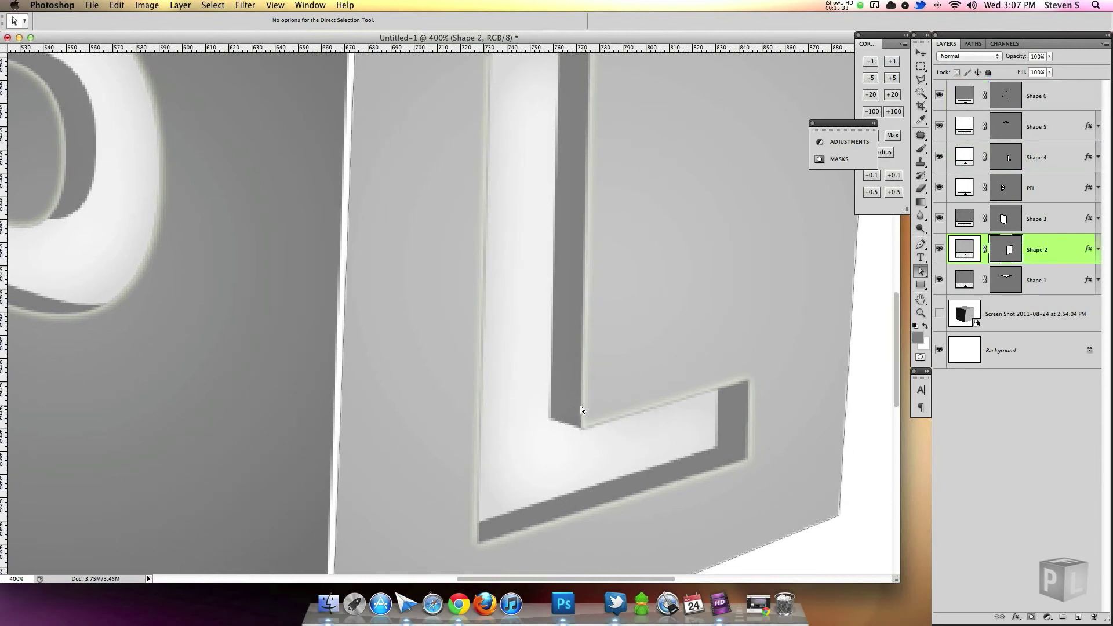
left_click(1001, 99)
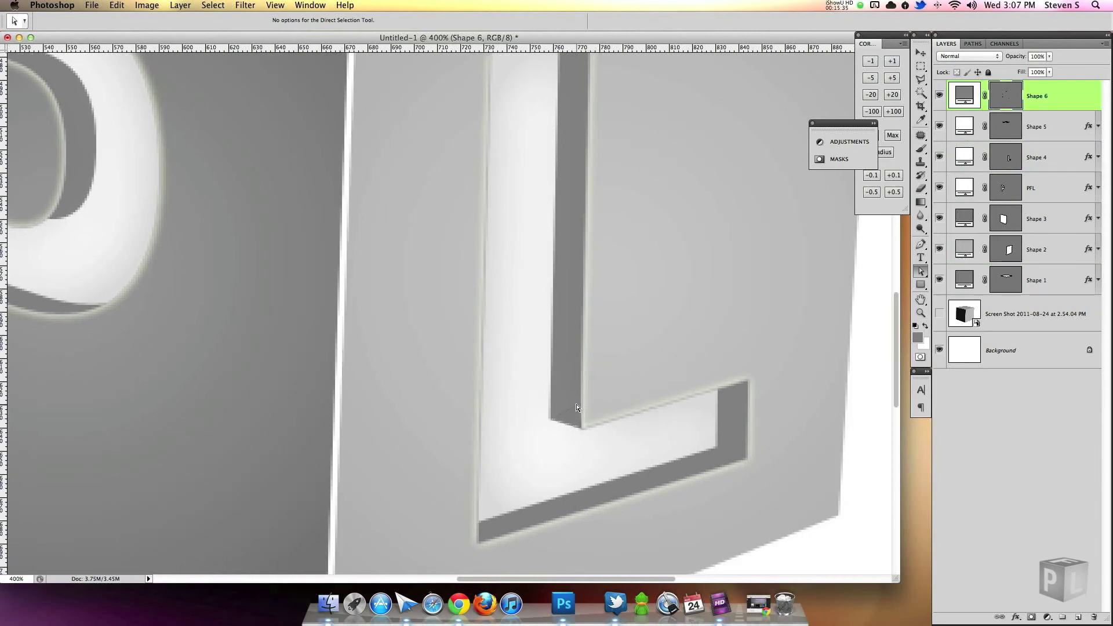
Move the upper-right anchor point of the P counter's corner triangle to meet the shadow's upper edge.
scroll(288, 346, "left", 15)
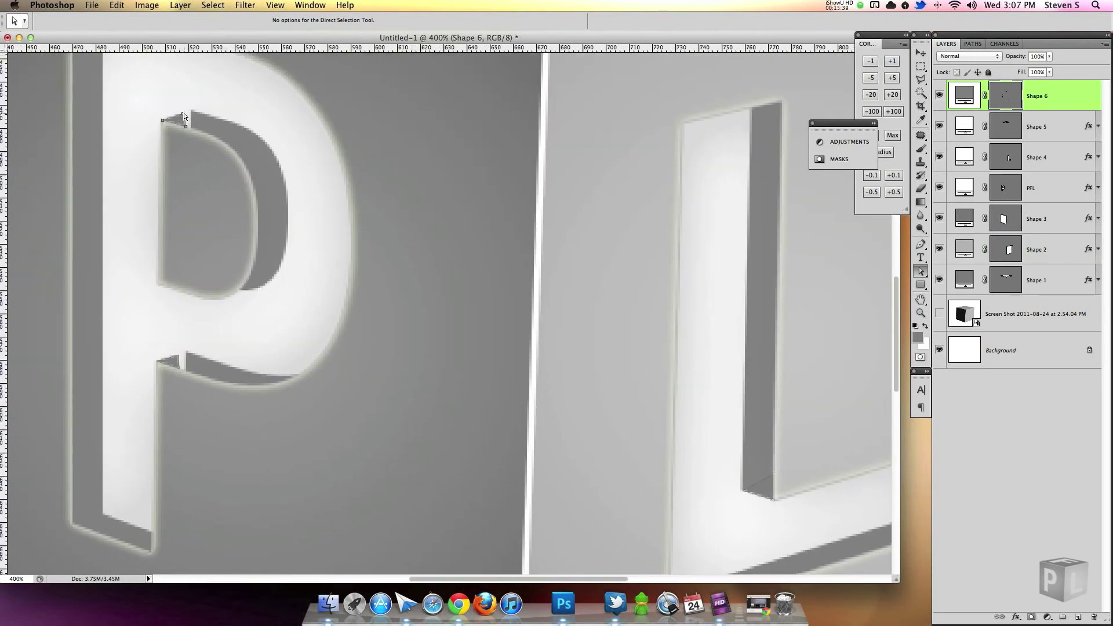
left_click_drag(184, 116, 192, 111)
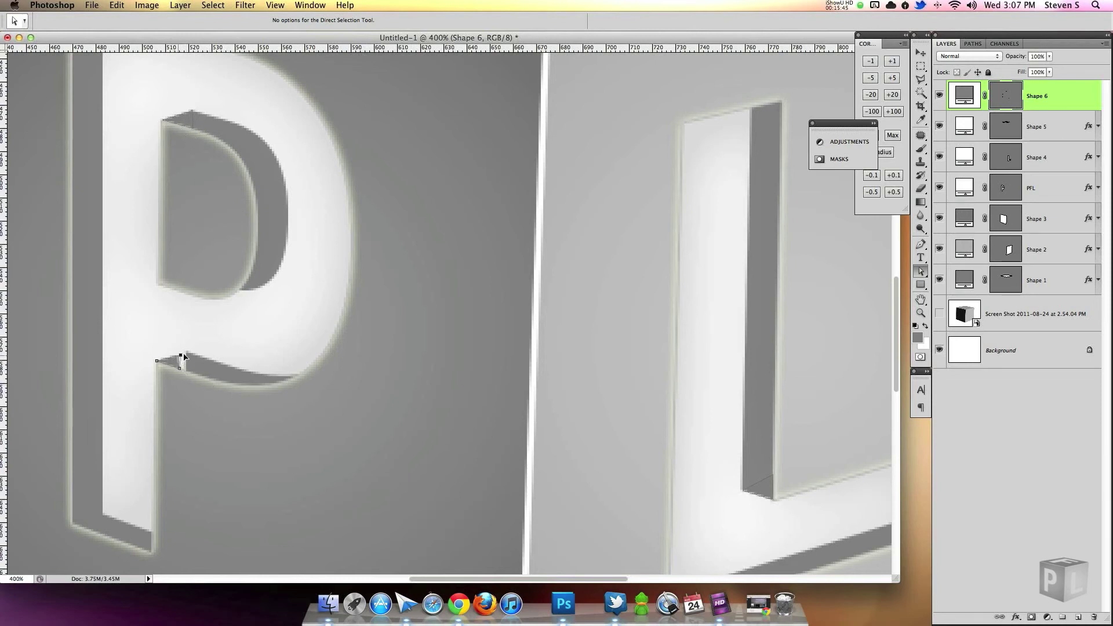
Reposition the anchor points of the Shape 6 corner triangles under the P's bowl and at the F's inner corner to meet the shadow edges.
left_click_drag(182, 355, 190, 371)
left_click_drag(237, 271, 298, 406)
left_click_drag(448, 225, 420, 317)
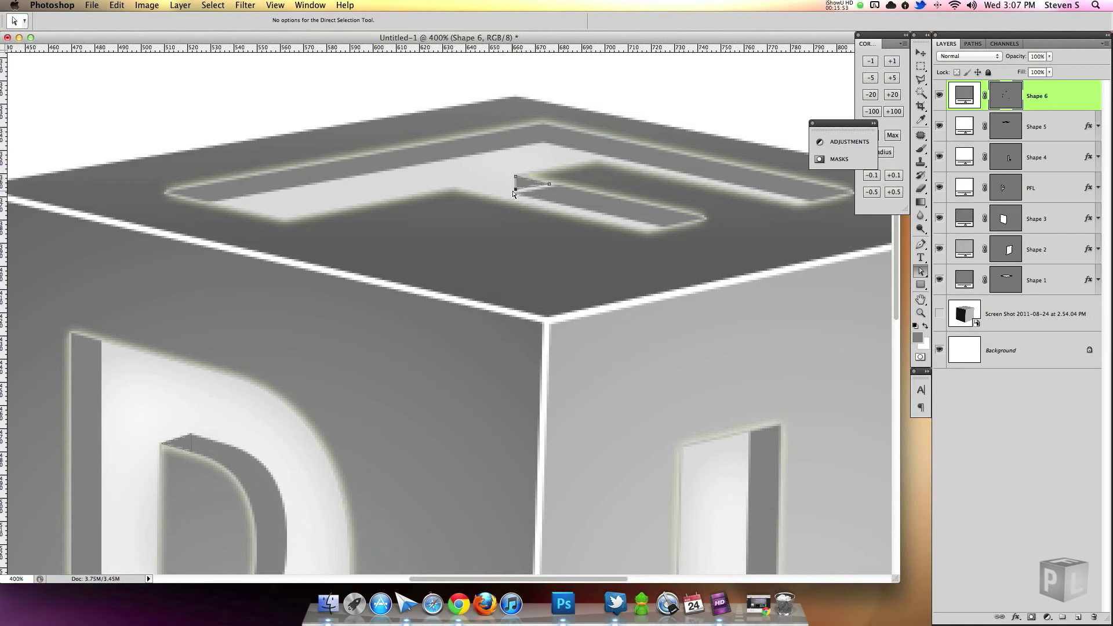
left_click_drag(516, 193, 567, 184)
left_click(1073, 252)
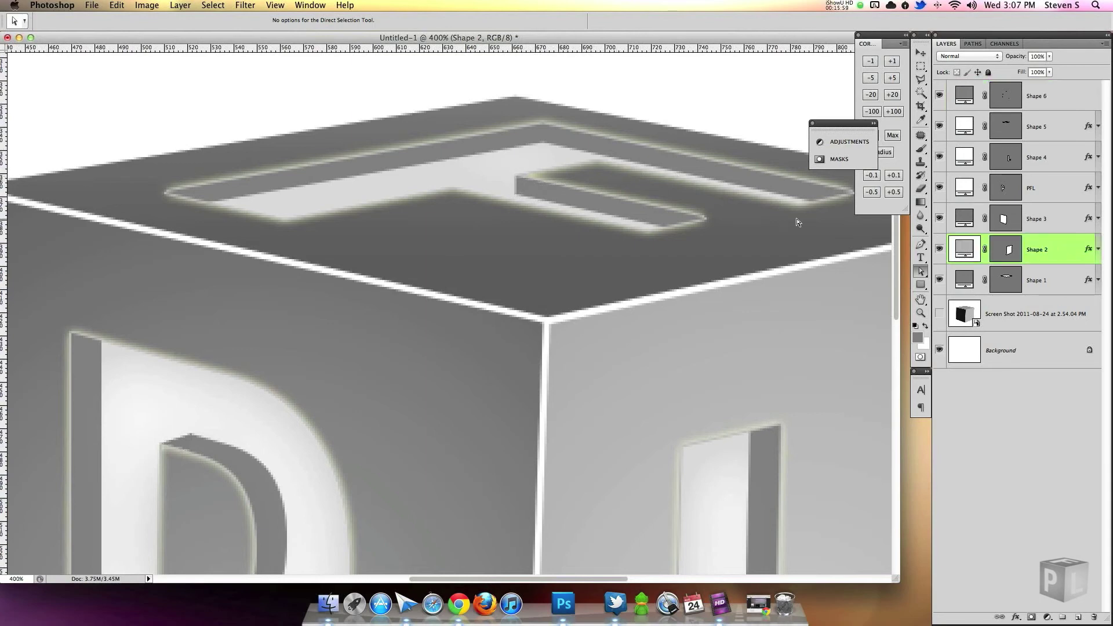
Add a new layer beneath Shape 1 and draw a wide, flat ellipse shape across the cube's base, spanning most of the canvas width.
key("super+minus")
key("super+minus")
key("super+minus")
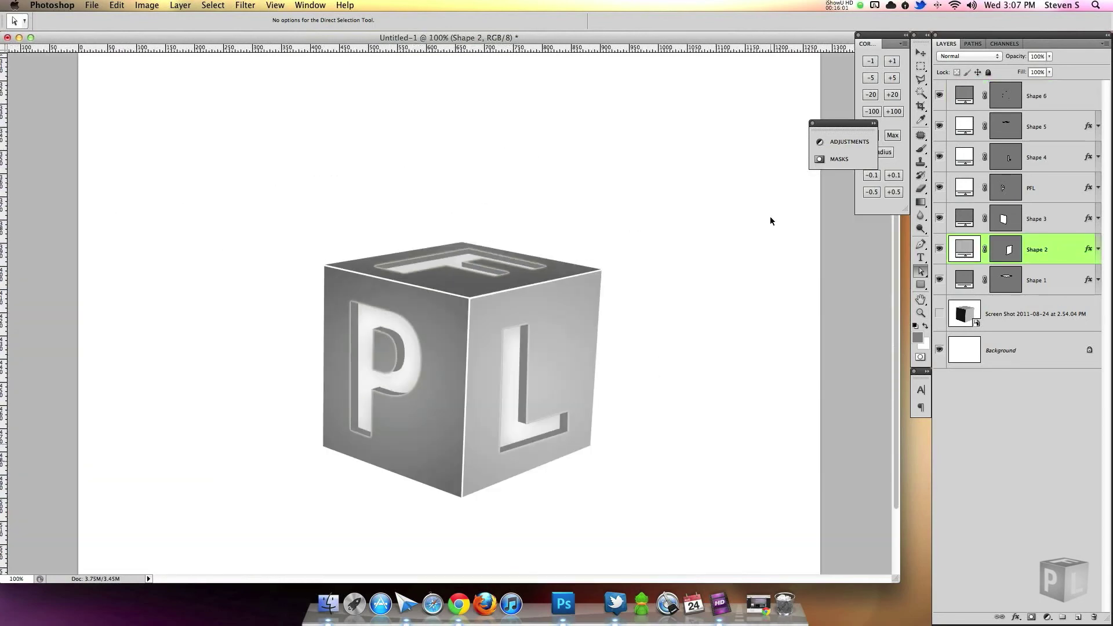
scroll(771, 221, "down", 3)
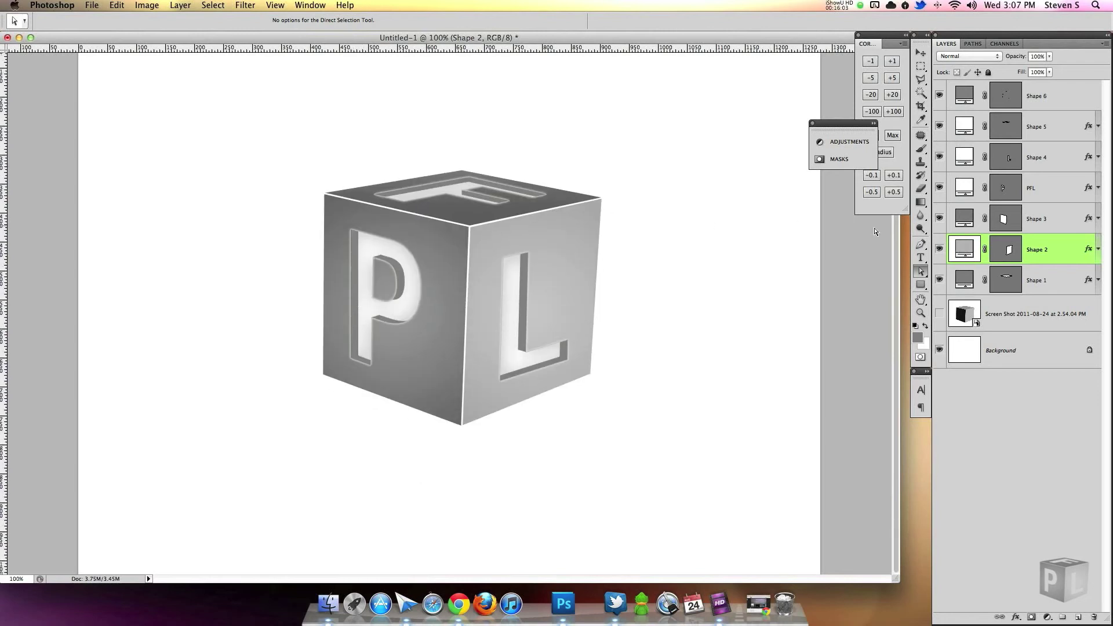
left_click(1070, 284)
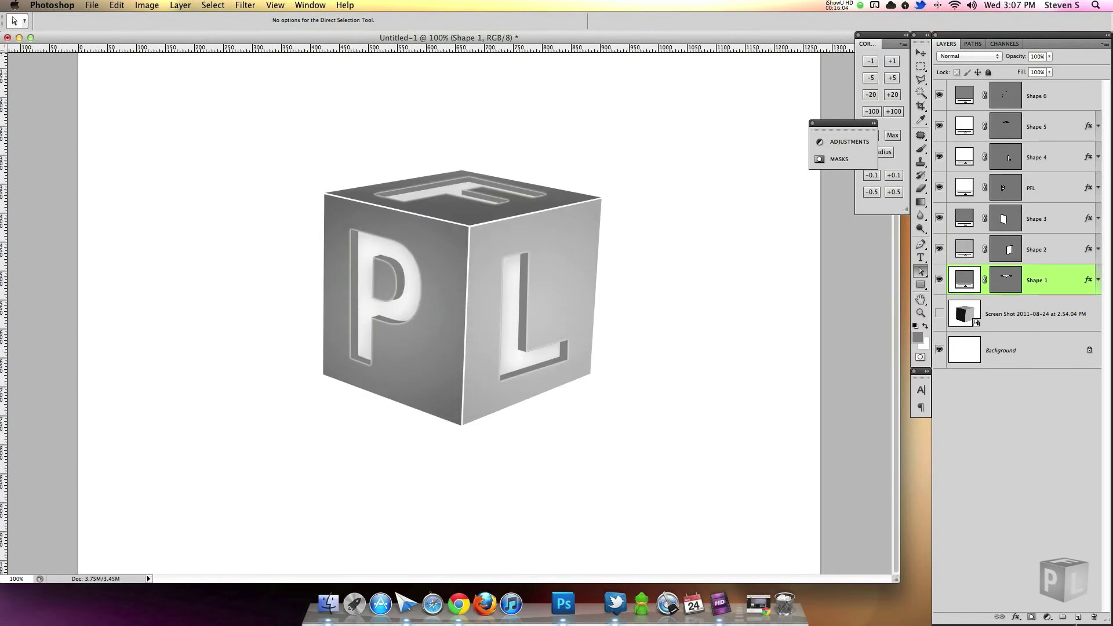
left_click(1079, 617, "super")
left_click(923, 287)
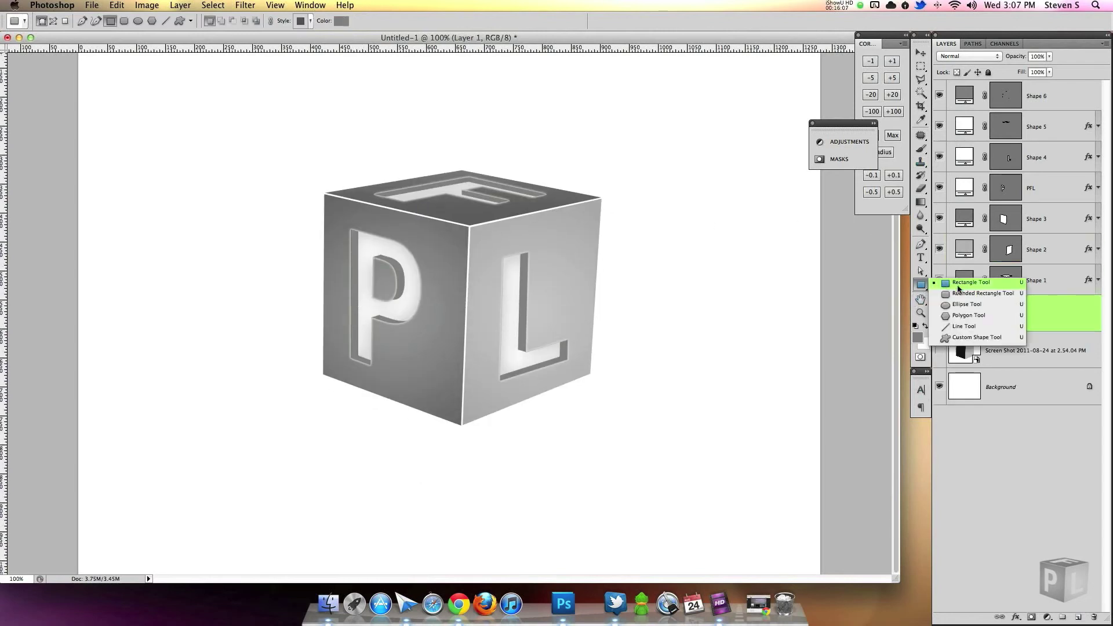
left_click(967, 309)
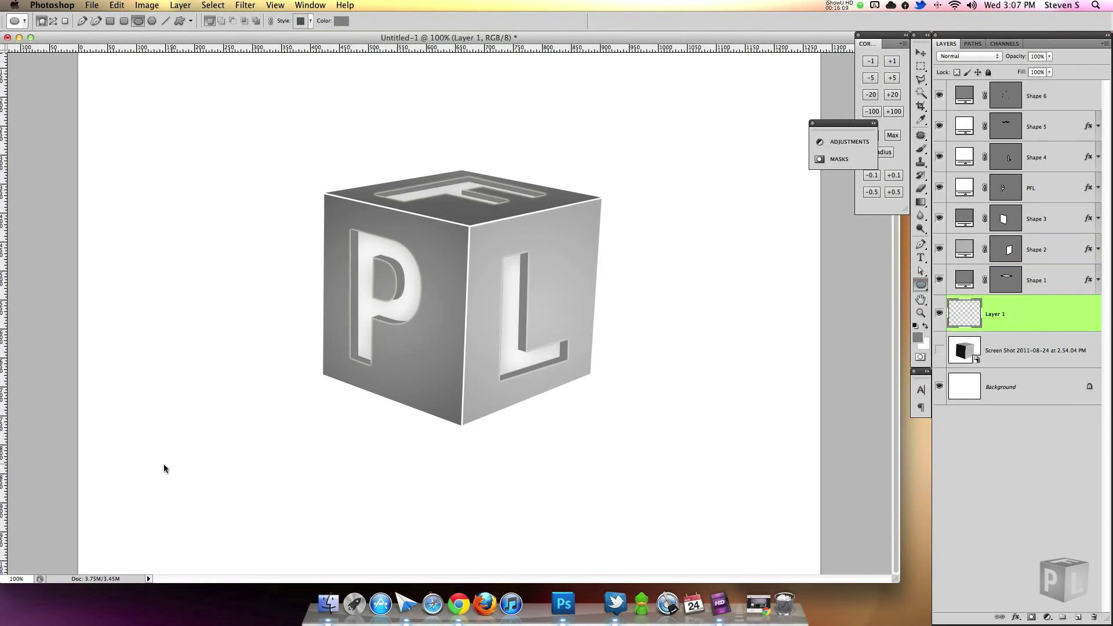
left_click_drag(123, 504, 755, 361)
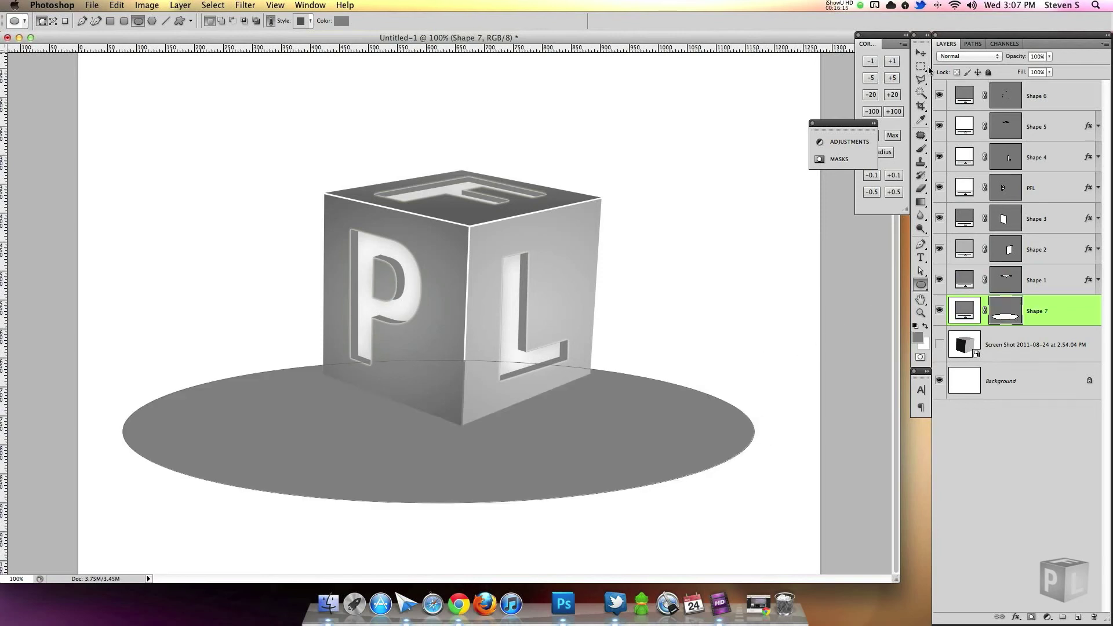
Change the ellipse's fill on Shape 7 to a near-black grey.
left_click(921, 120)
double_click(964, 311)
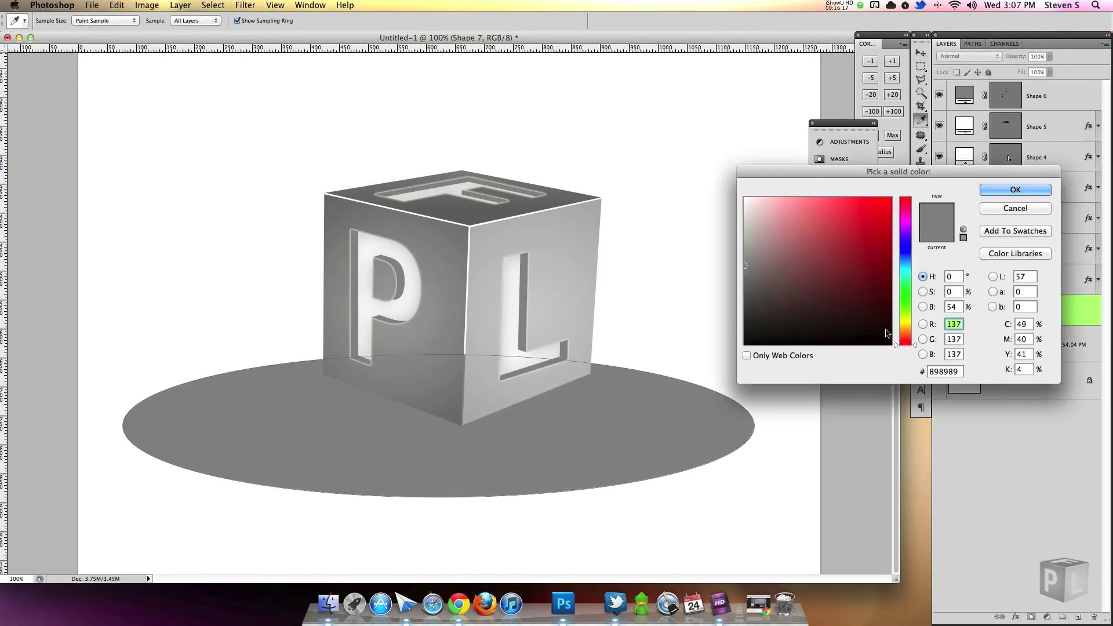
left_click(777, 303)
left_click(1016, 190)
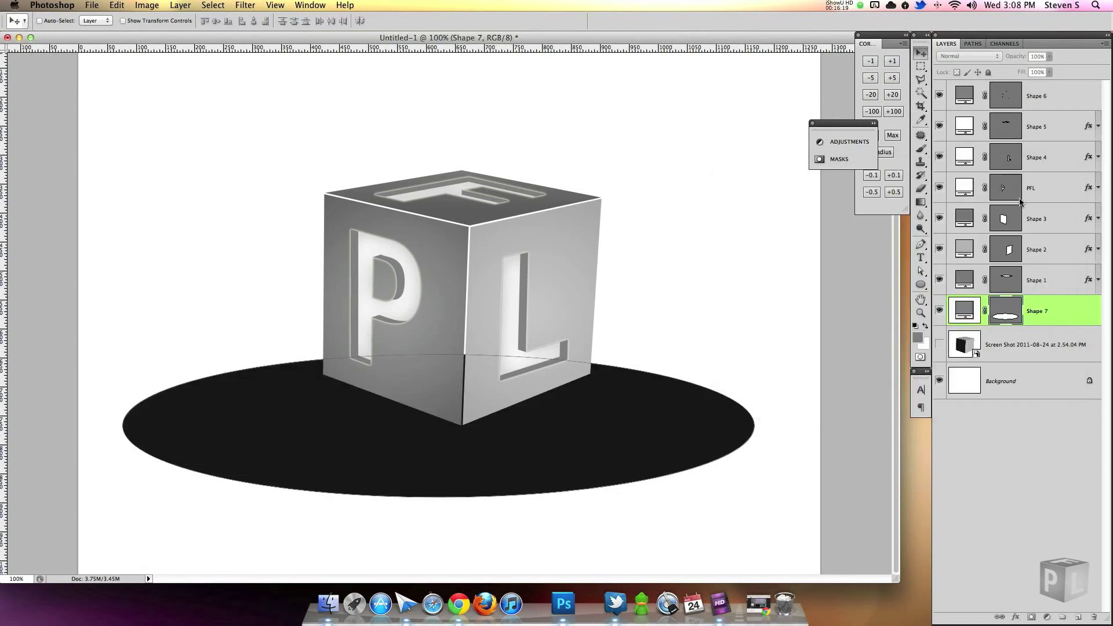
Convert the Shape 7 ellipse for Smart Filters and apply a Gaussian Blur with a 9.1-pixel radius.
left_click(246, 5)
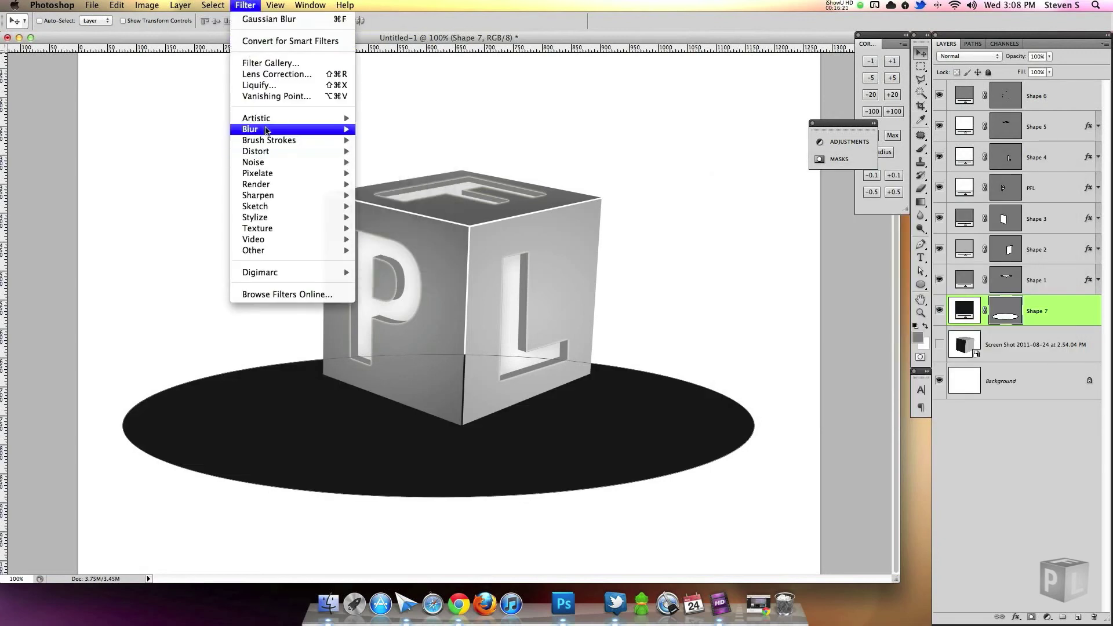
mouse_move(324, 129)
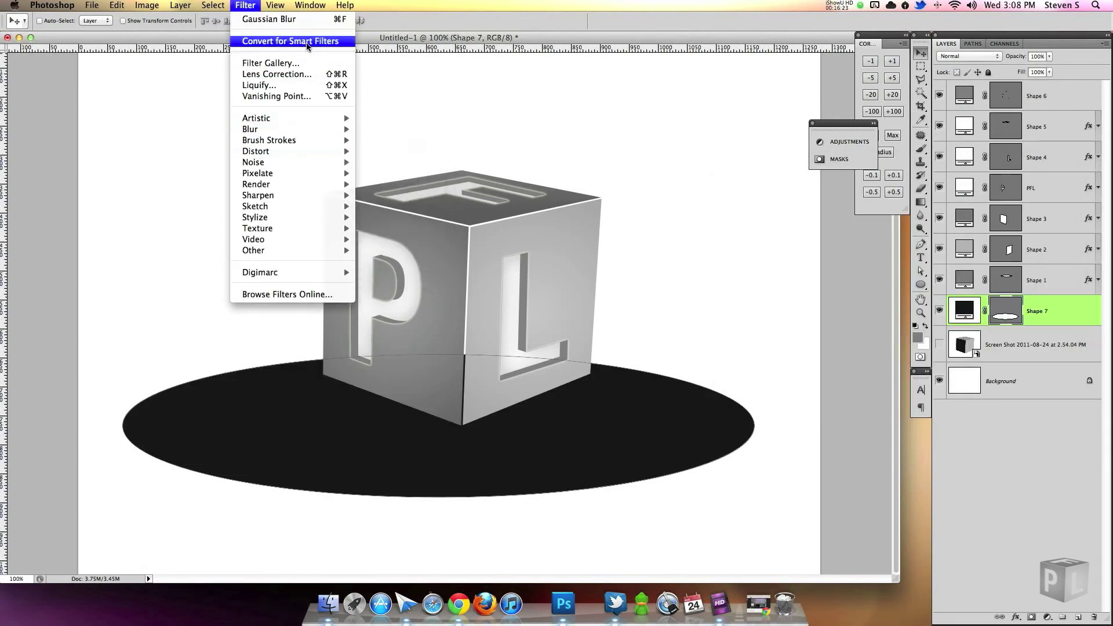
left_click(285, 40)
left_click(245, 5)
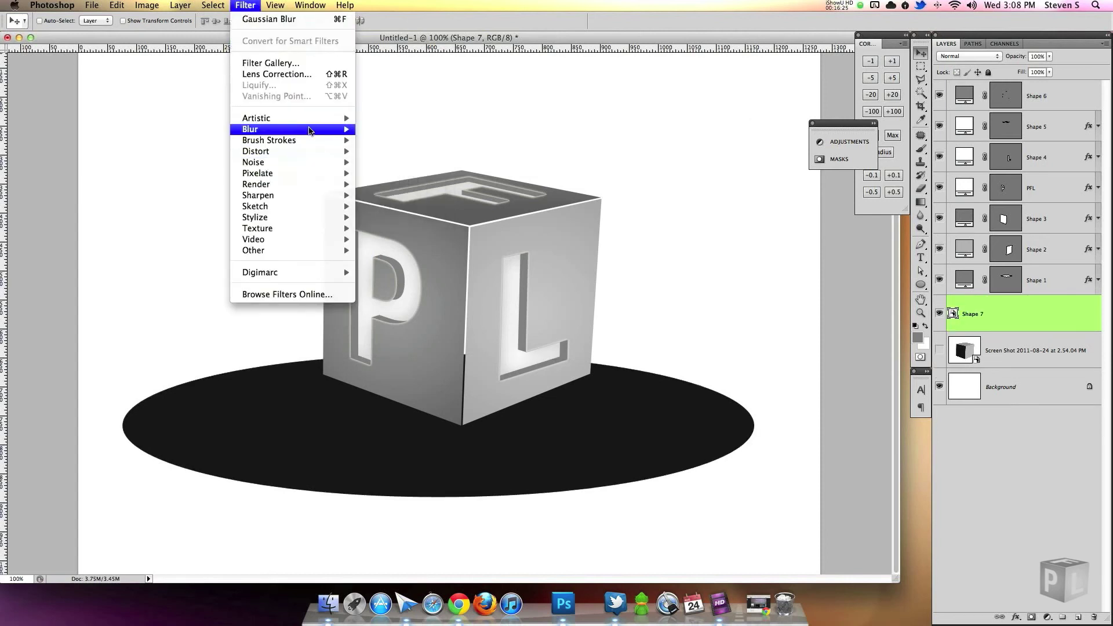
mouse_move(255, 128)
left_click(394, 174)
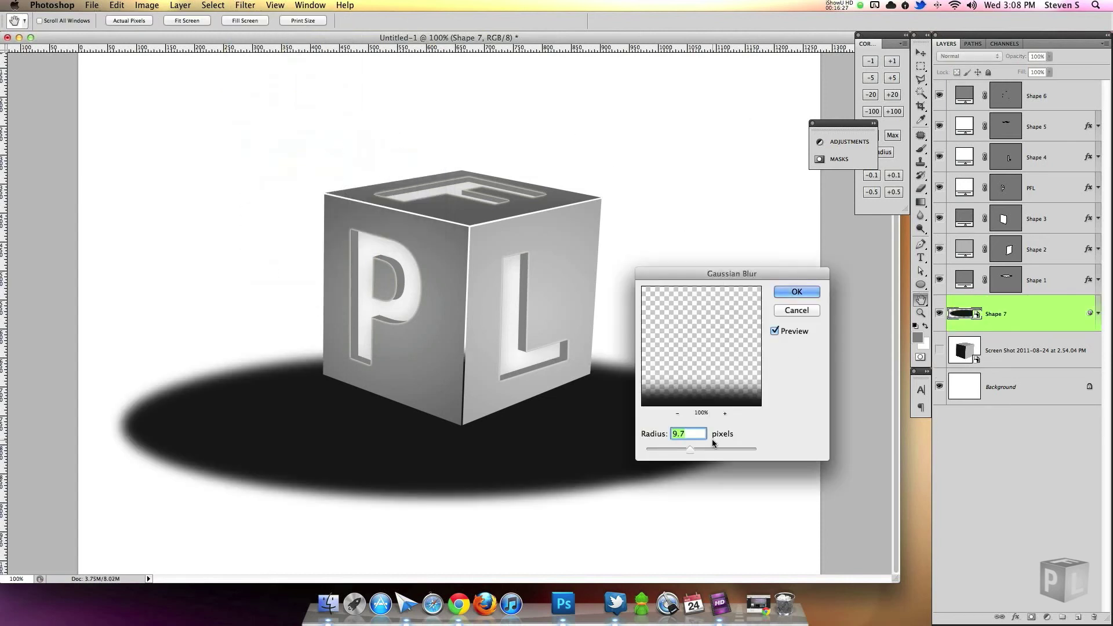
left_click(709, 450)
left_click_drag(708, 450, 686, 449)
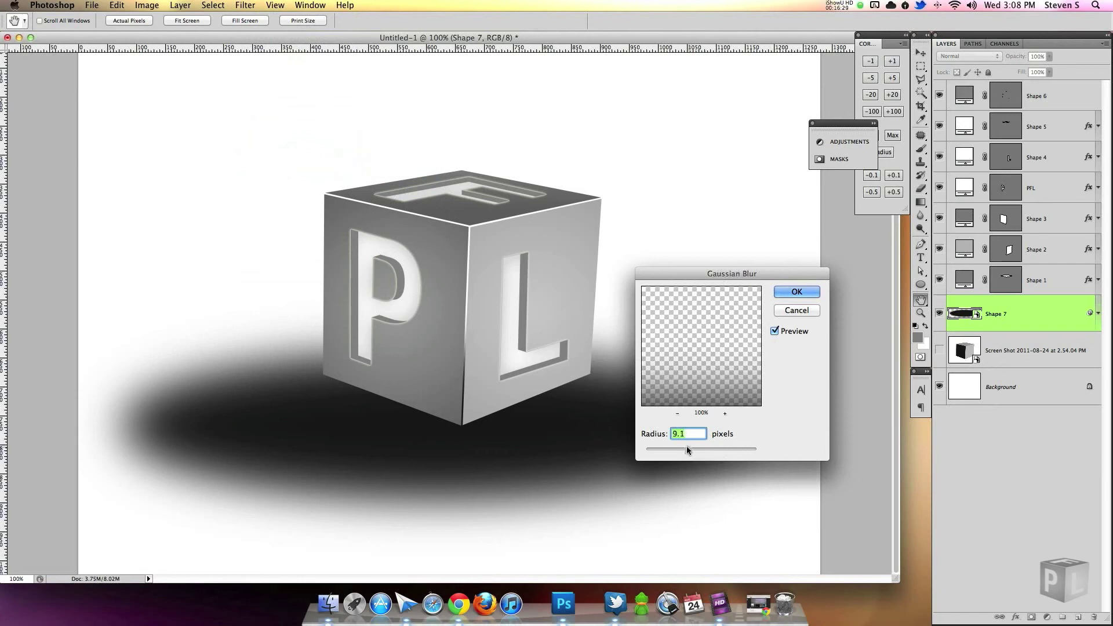
left_click(797, 292)
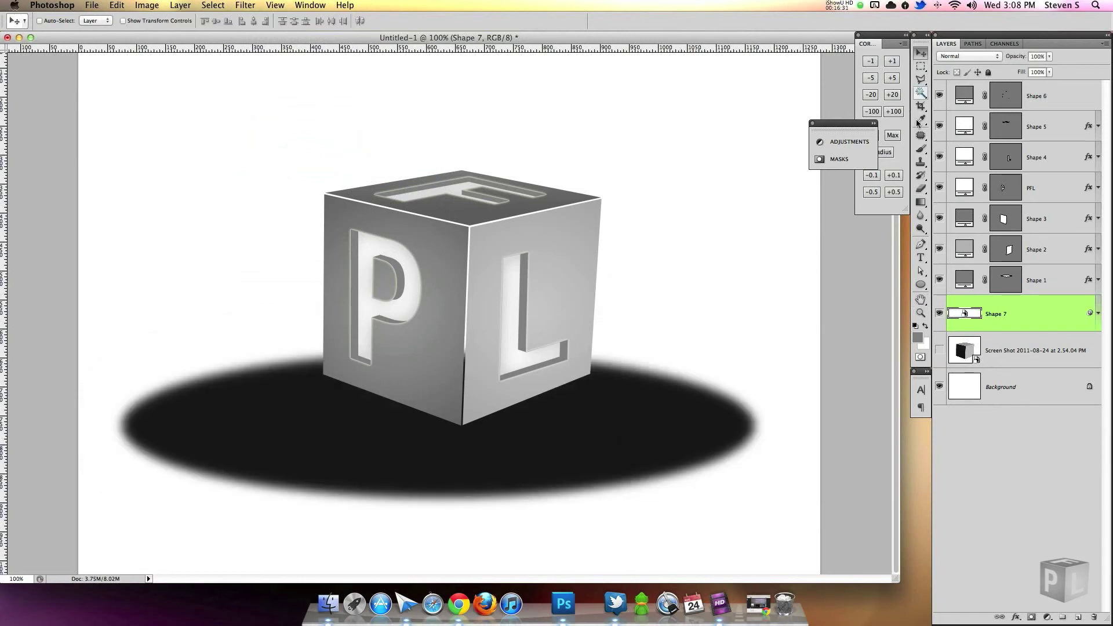
Mask the blurred ellipse with an elliptical selection so only its thin upper arc remains, and reduce the layer's opacity to 3%.
left_click_drag(1015, 57, 962, 46)
key("super+minus")
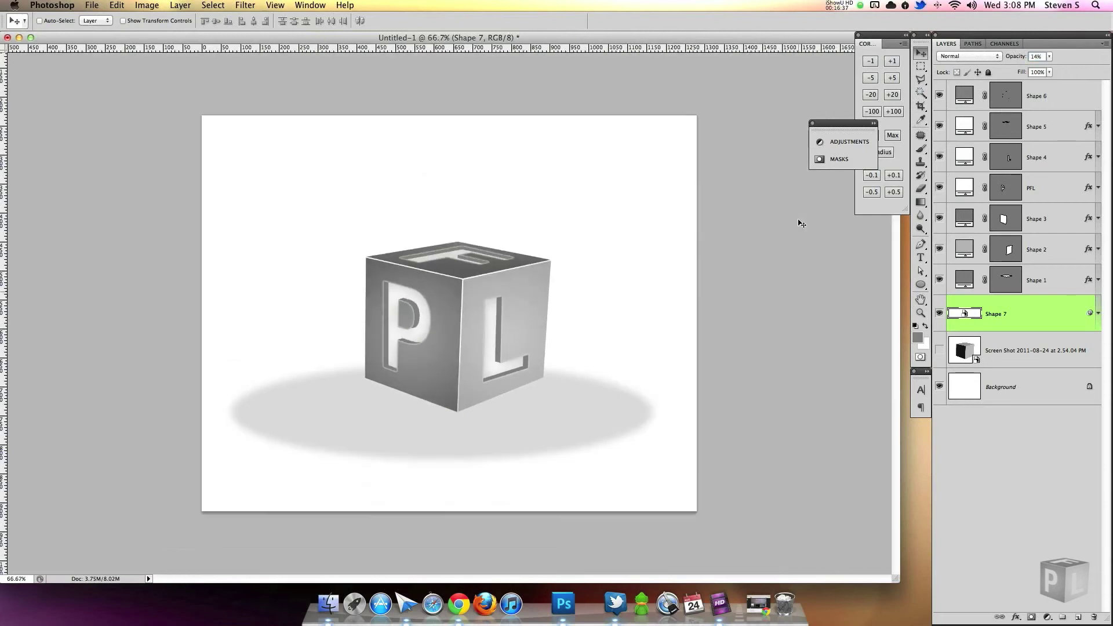
left_click_drag(921, 66, 962, 75)
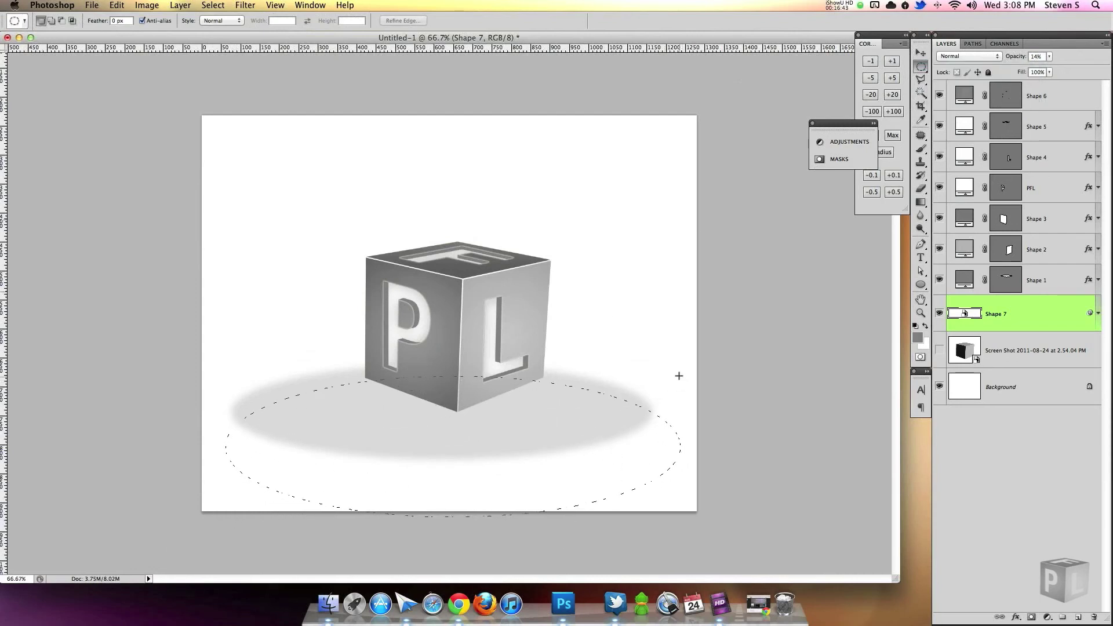
left_click_drag(708, 380, 708, 379)
left_click_drag(662, 444, 638, 442)
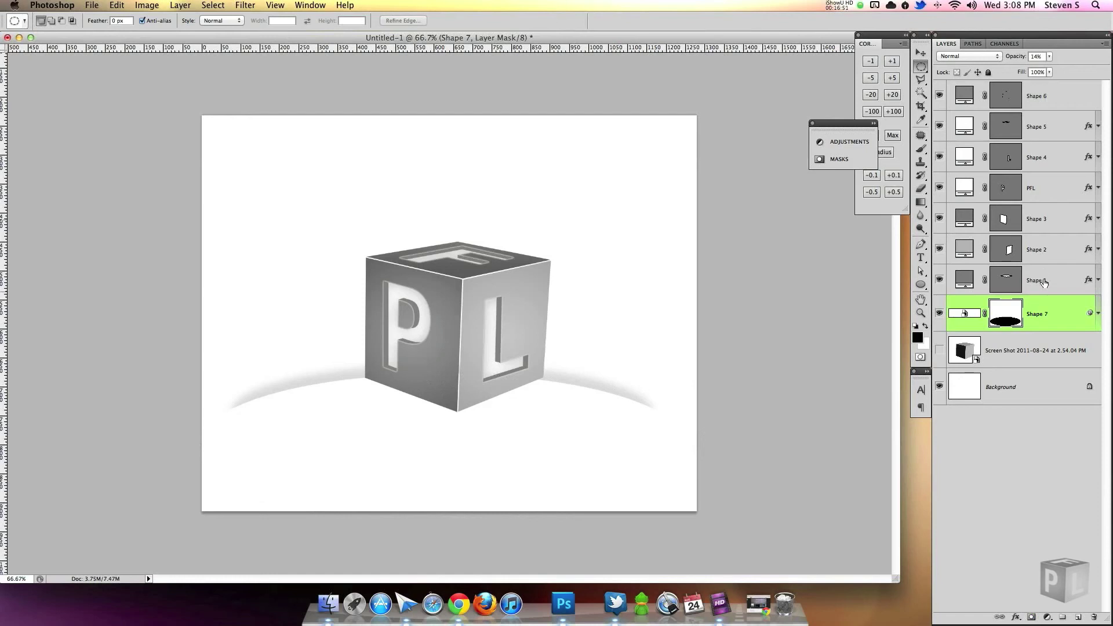
left_click_drag(1016, 56, 1004, 57)
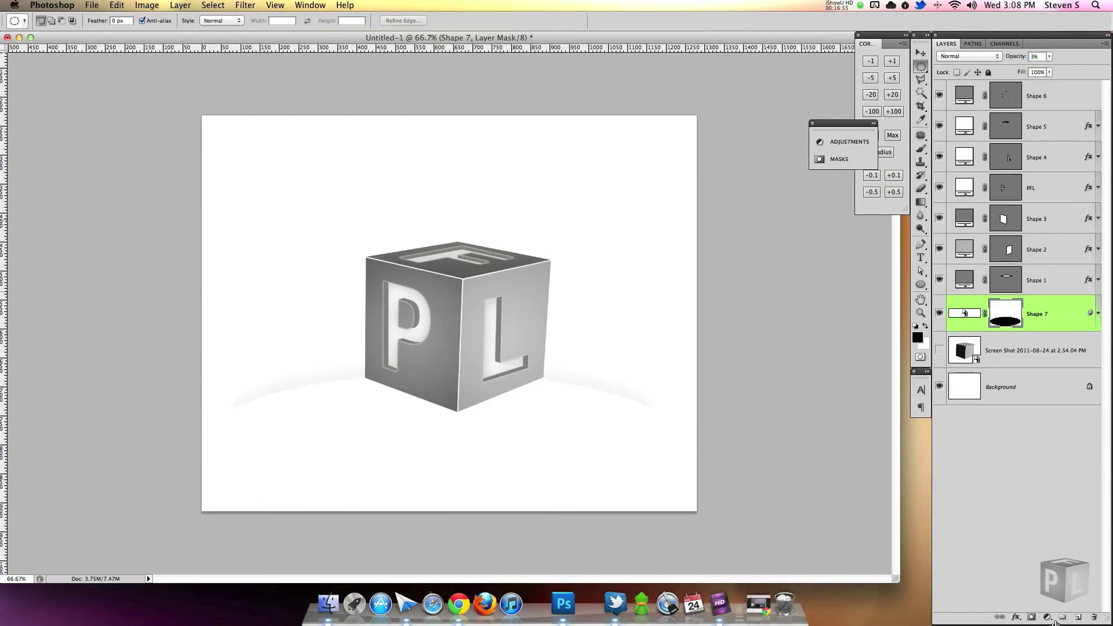
On a new layer above Shape 7, draw a closed V-shaped shadow with the Pen tool beneath the cube's two lower front edges.
left_click(1077, 618)
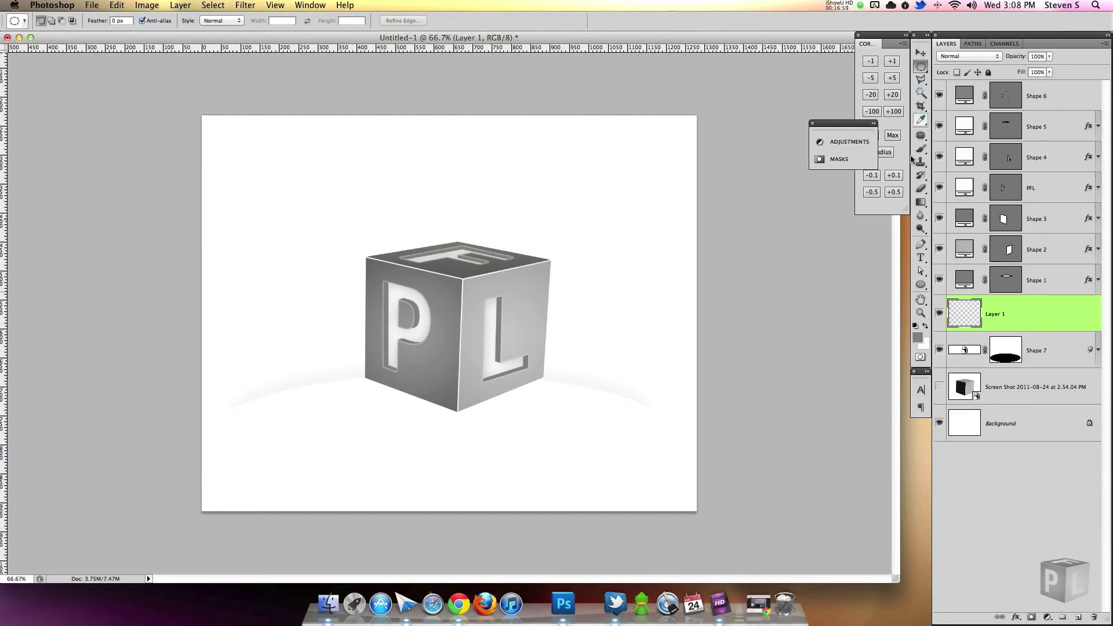
left_click(921, 244)
key("super+equal")
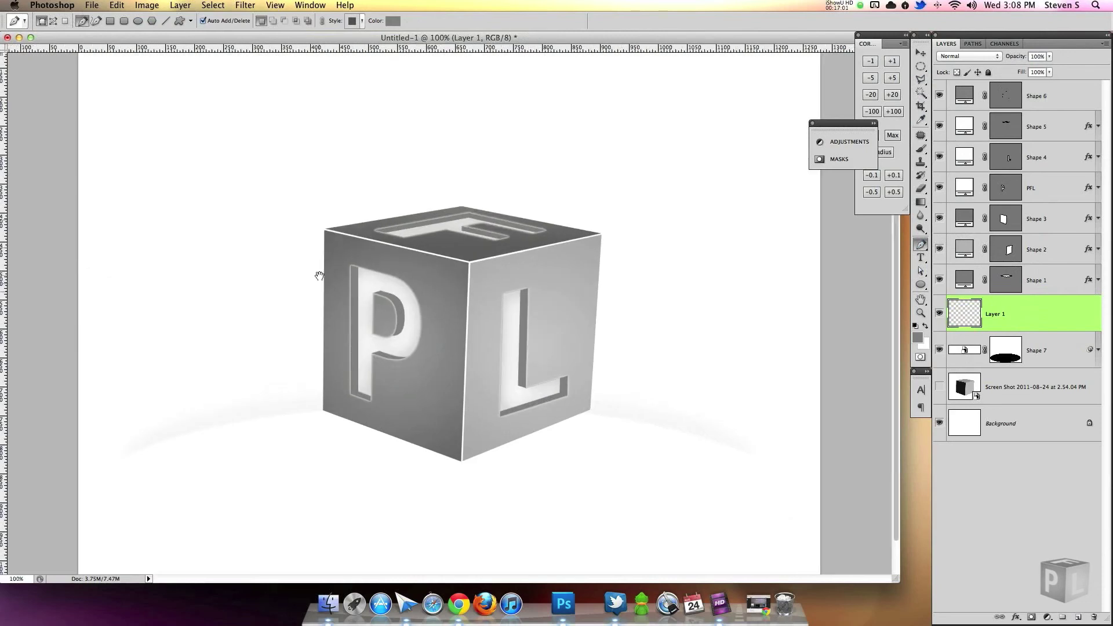
left_click(323, 406)
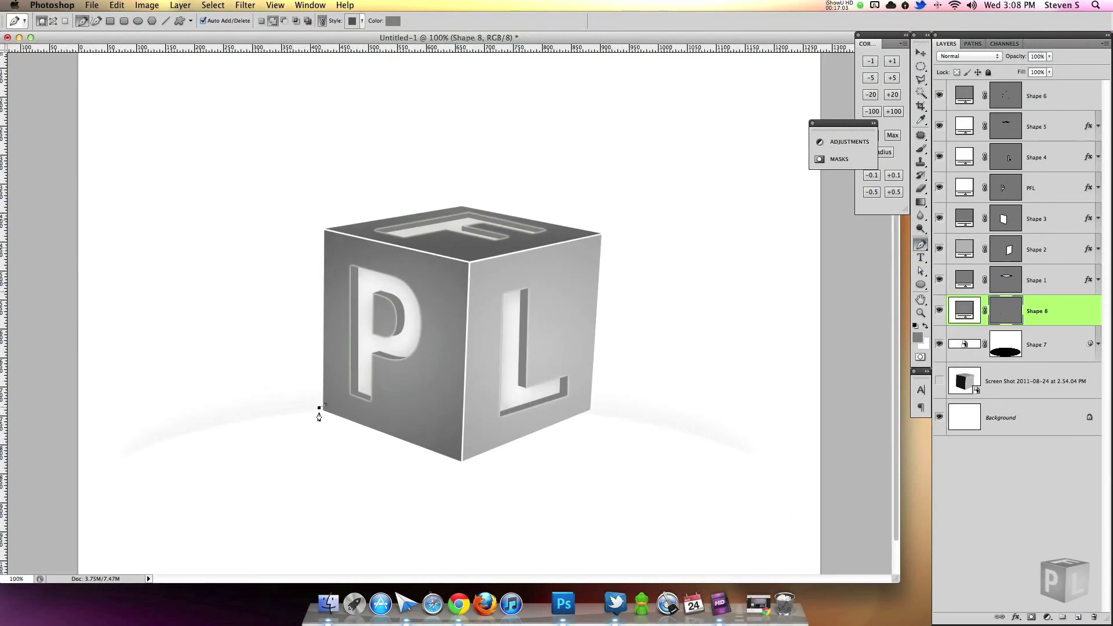
left_click(461, 507)
left_click(602, 409)
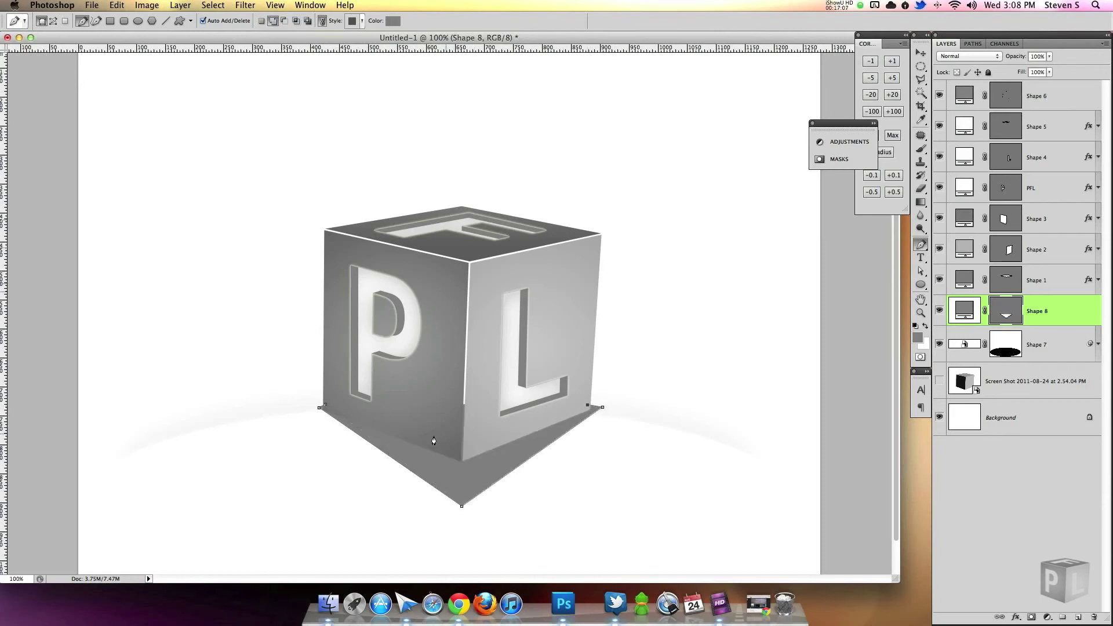
left_click(460, 449)
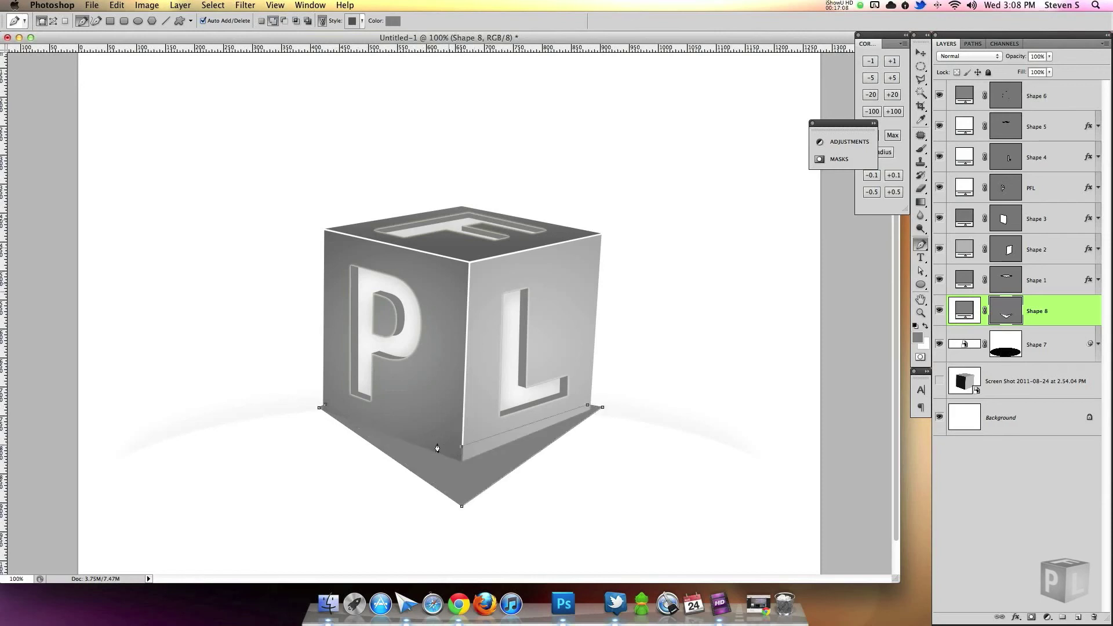
left_click(320, 408)
Change the fill of the V-shaped shadow on Shape 8 to dark grey.
double_click(961, 314)
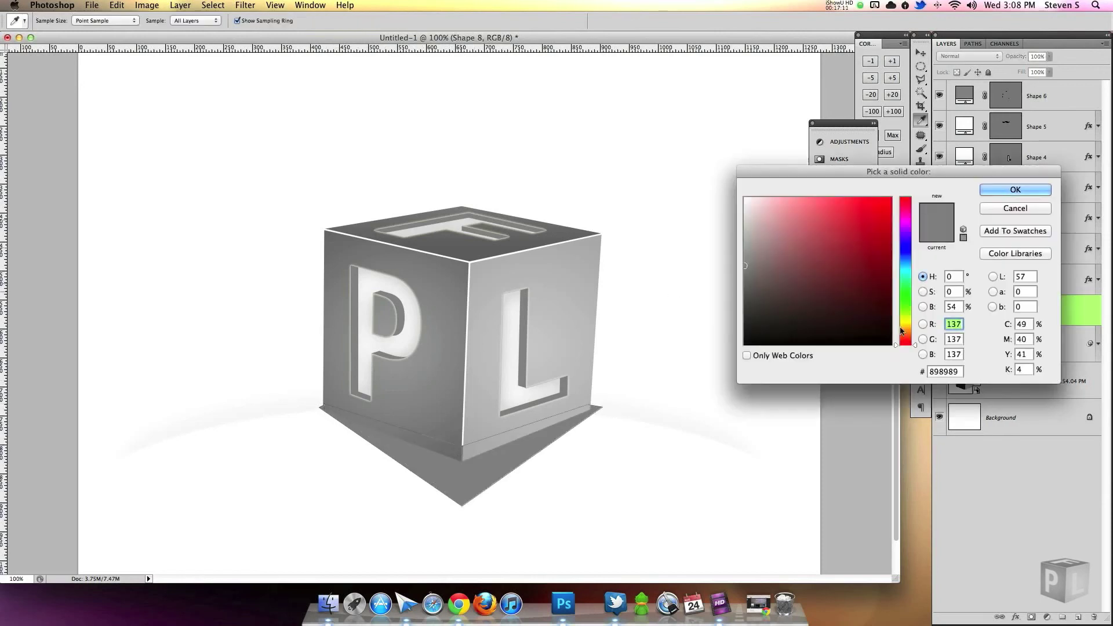
left_click_drag(808, 334, 723, 316)
left_click(1016, 196)
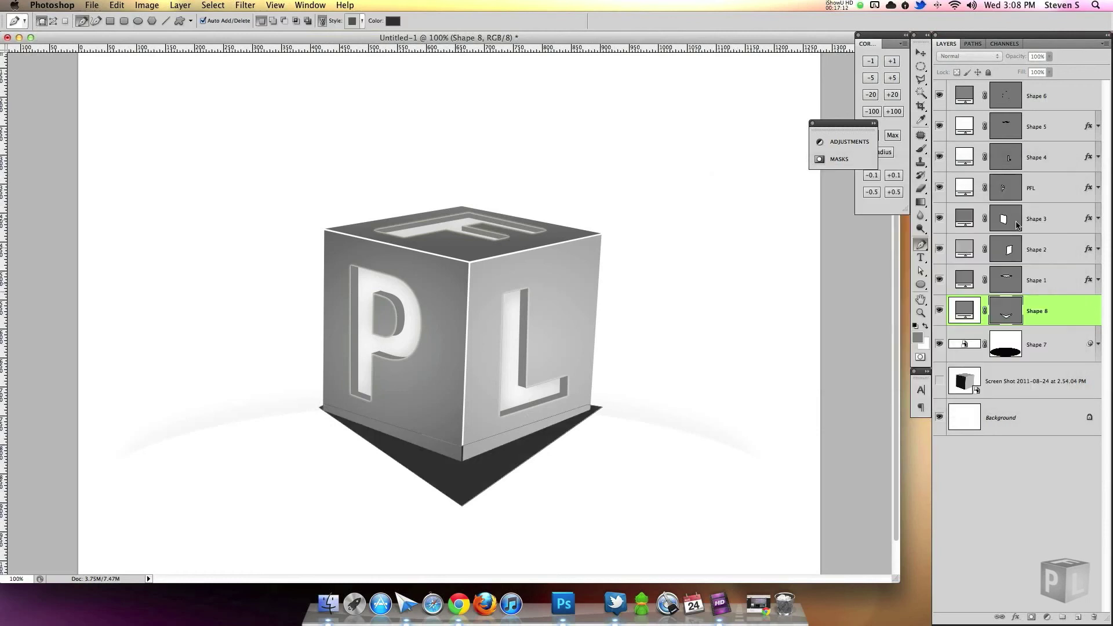
Enable a Gradient Overlay on Shape 8 and set the layer's fill opacity to 0%.
double_click(1065, 316)
left_click(807, 270)
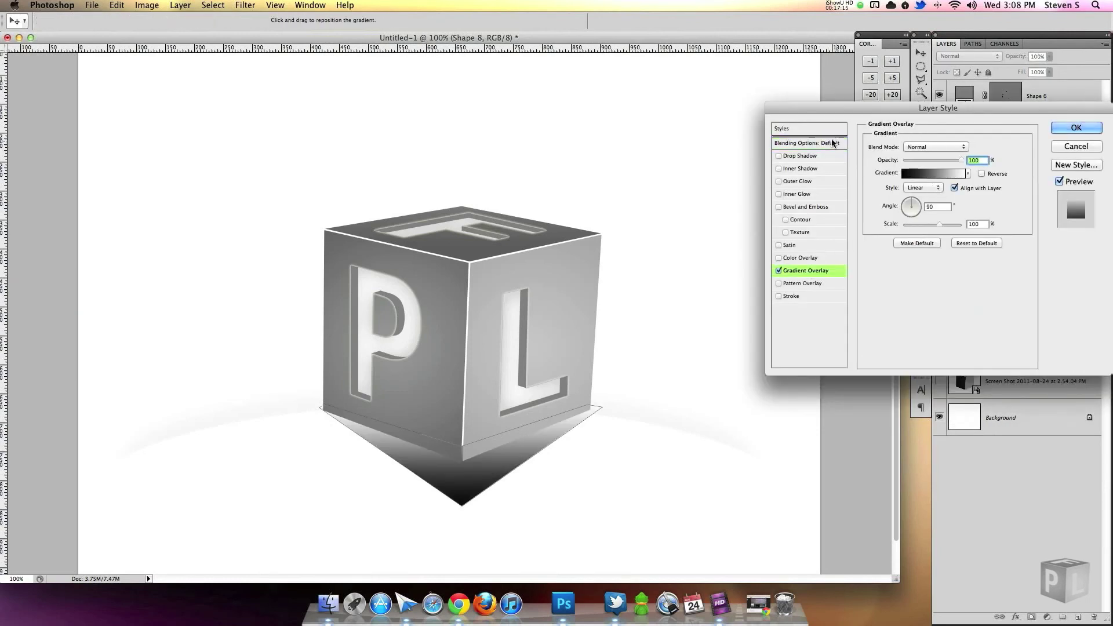
left_click(835, 143)
left_click_drag(908, 189, 889, 184)
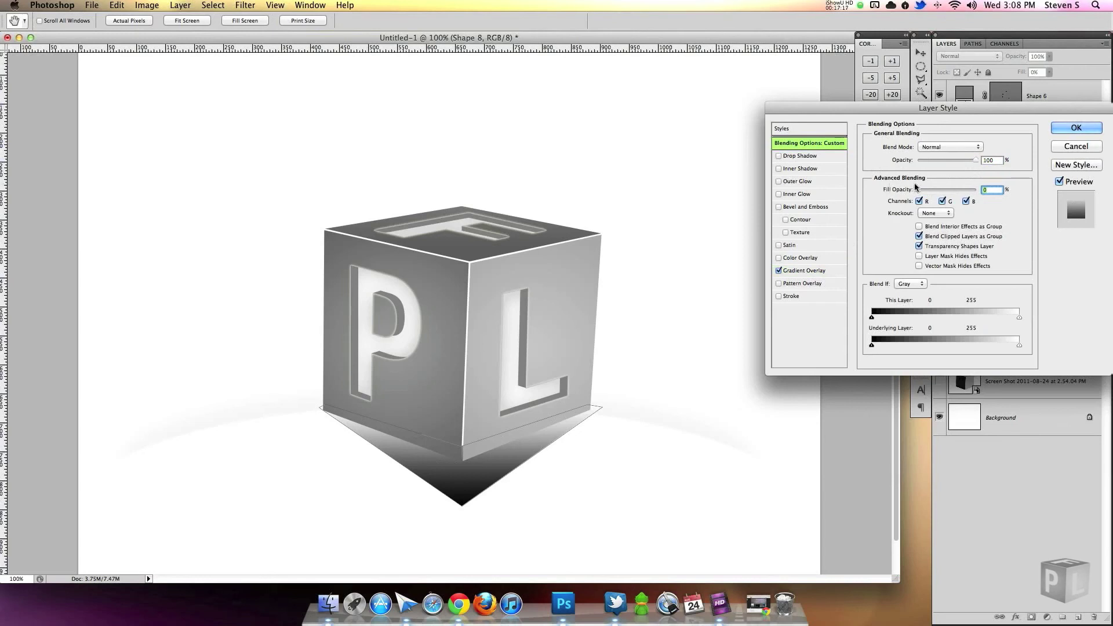
Set Shape 8's overlay gradient to Foreground to Transparent with its starting color stop changed to 050505.
left_click(823, 271)
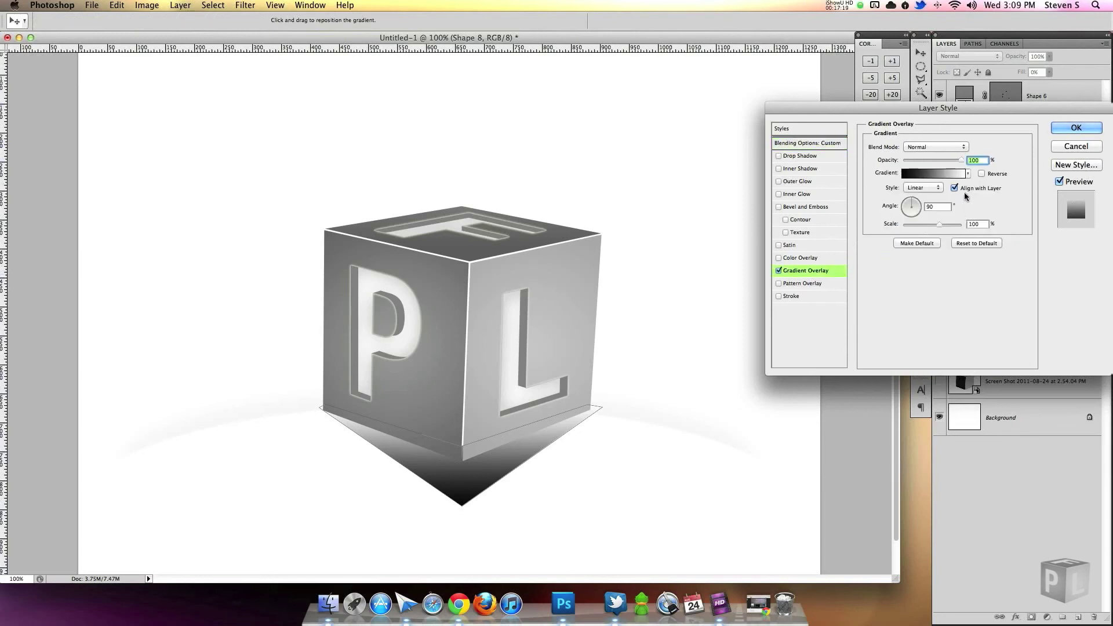
left_click(942, 174)
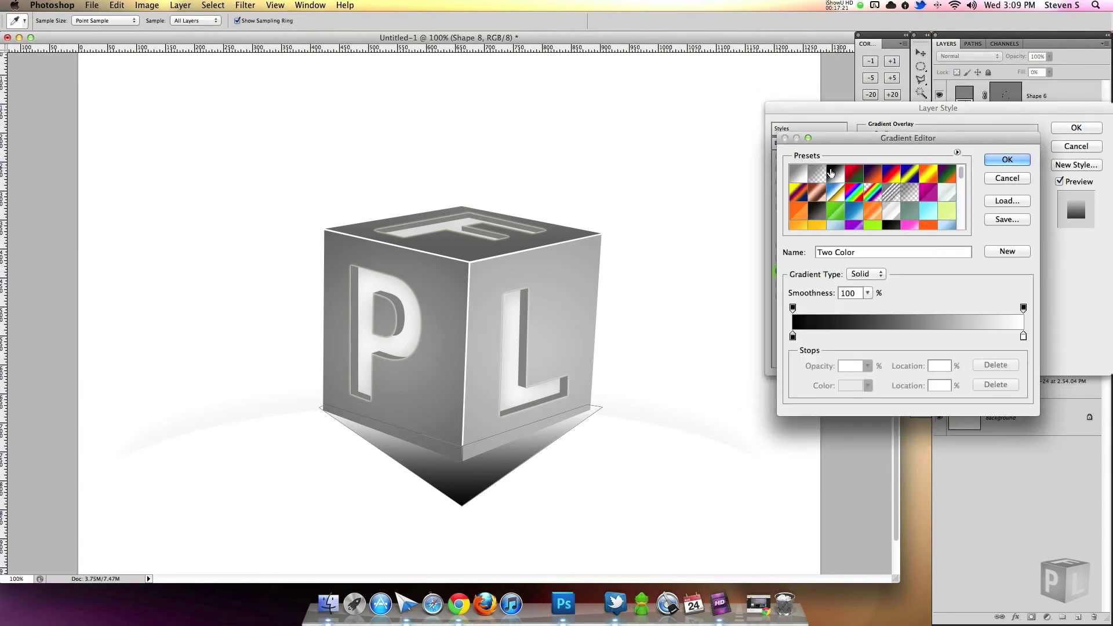
left_click(793, 336)
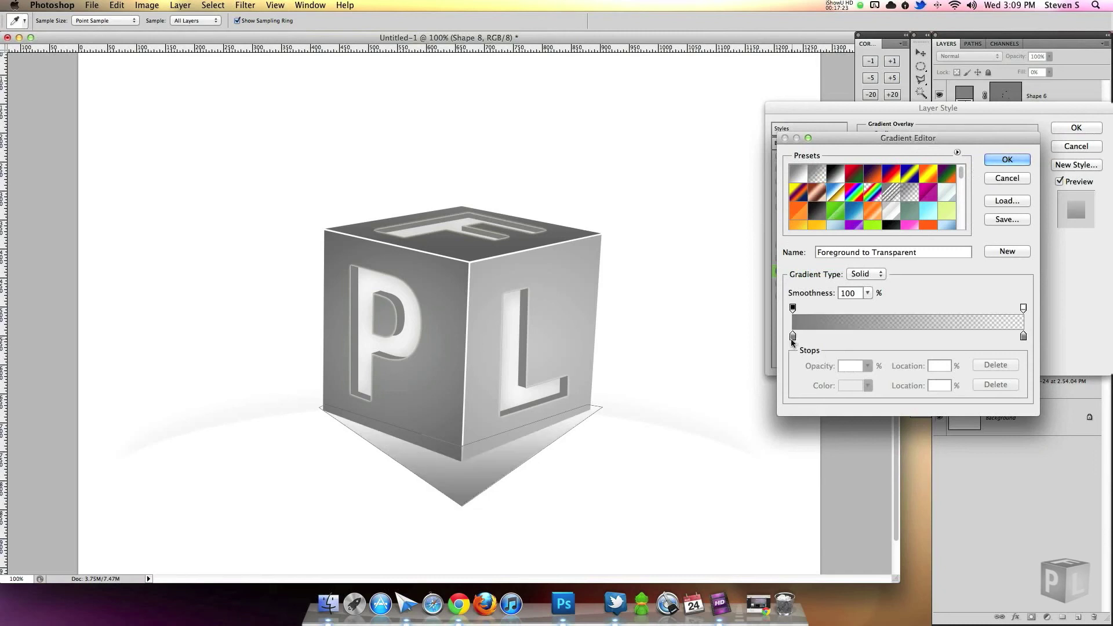
left_click(853, 385)
left_click(808, 301)
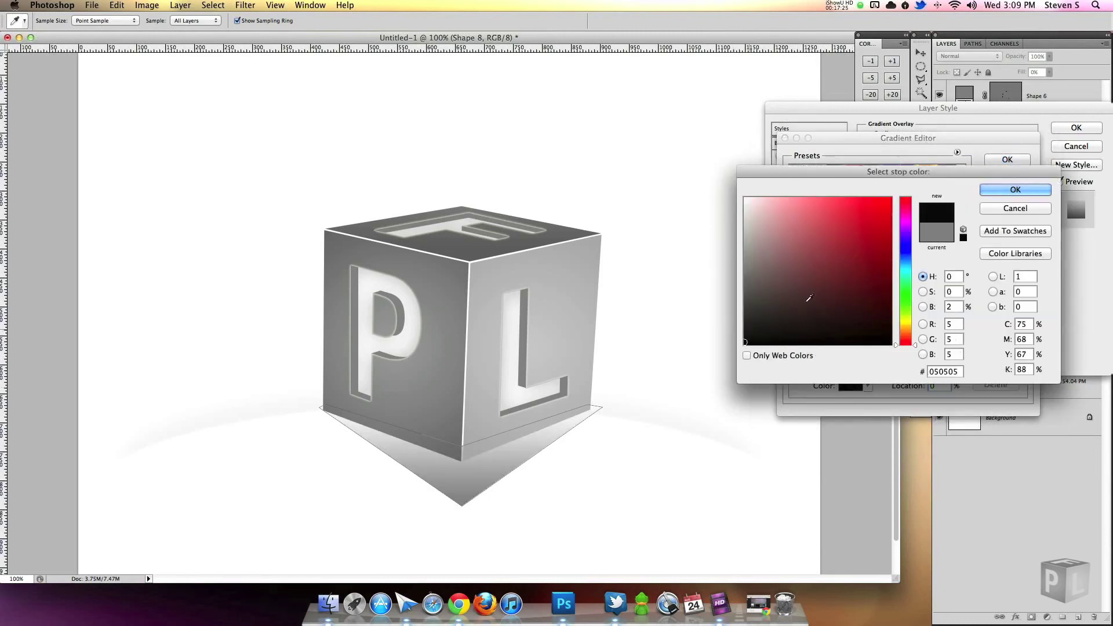
left_click(1016, 190)
left_click(1012, 160)
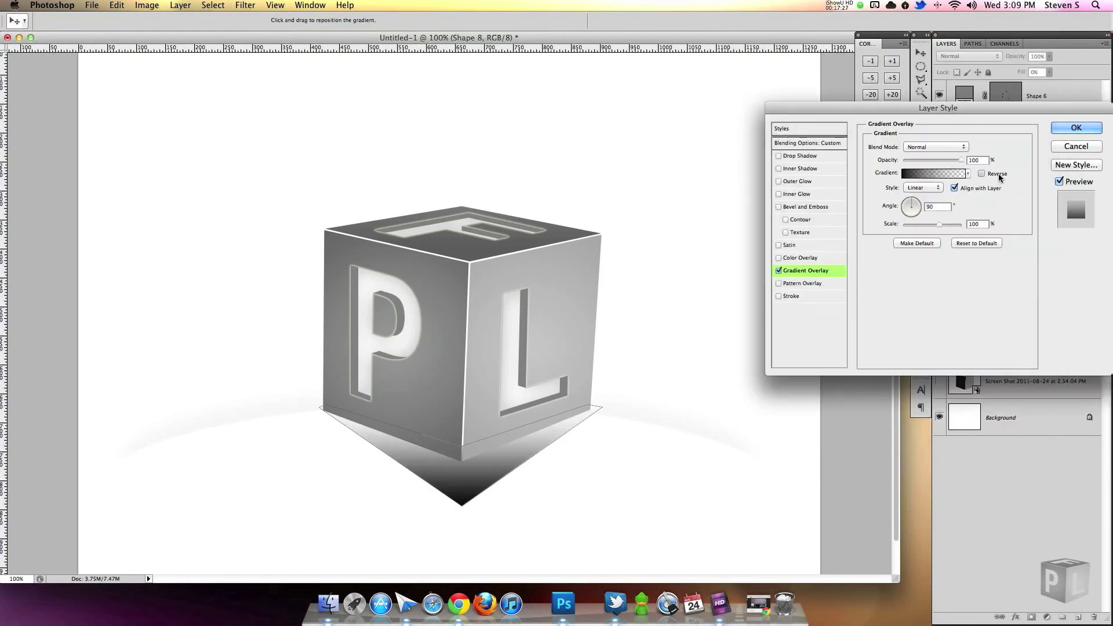
Reverse Shape 8's overlay gradient, move its starting color stop to 12%, and lower the overlay opacity to 35%.
left_click(982, 174)
left_click(931, 173)
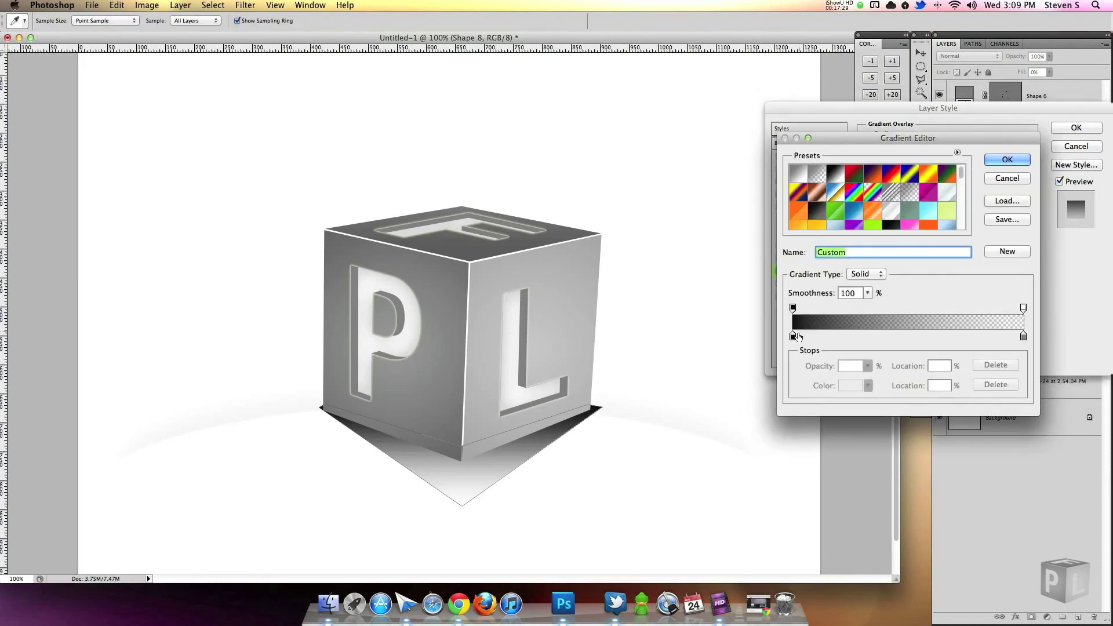
left_click_drag(793, 337, 822, 338)
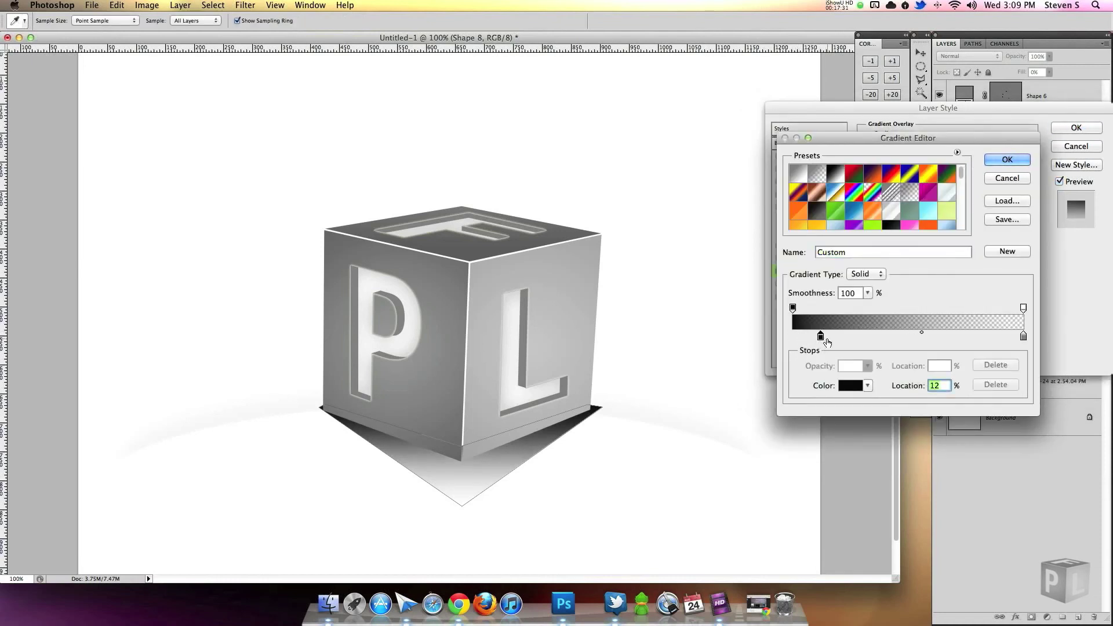
left_click(1007, 160)
left_click_drag(940, 160, 923, 153)
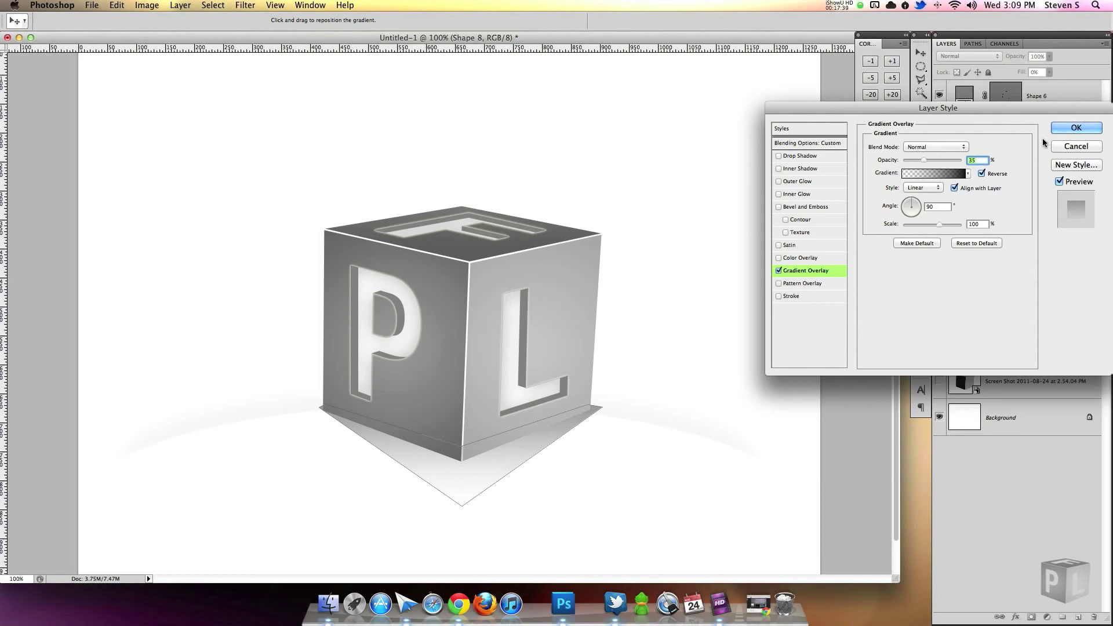
left_click(1076, 127)
On a new layer above Shape 8, draw a closed, thinner V-shaped shadow along the cube's two lower front edges with the Pen tool.
left_click(1078, 618)
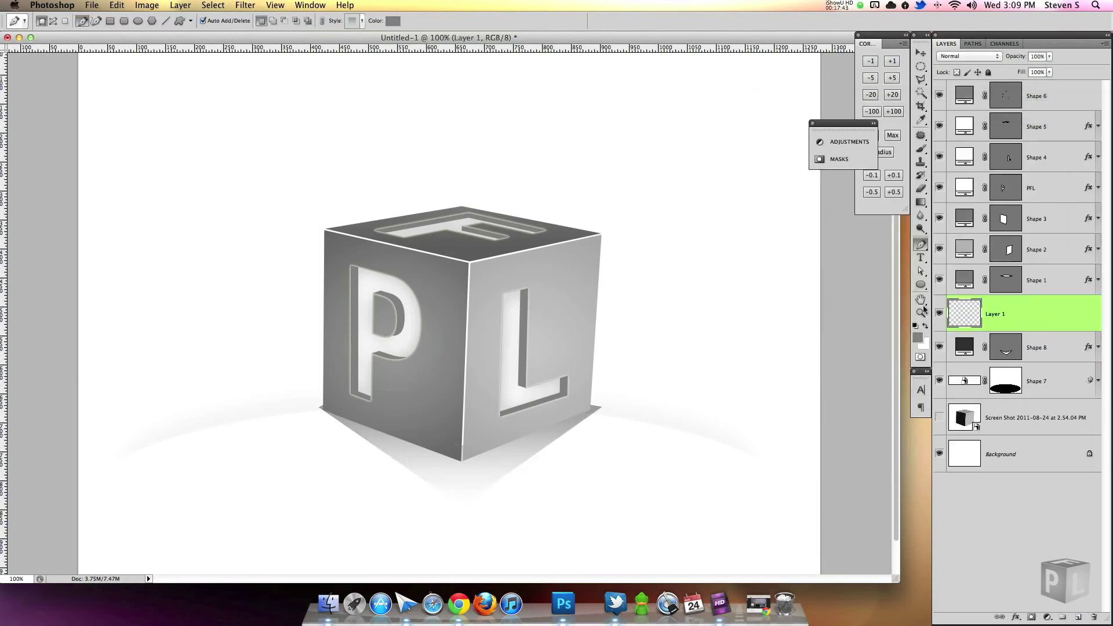
left_click(315, 408)
left_click(459, 477)
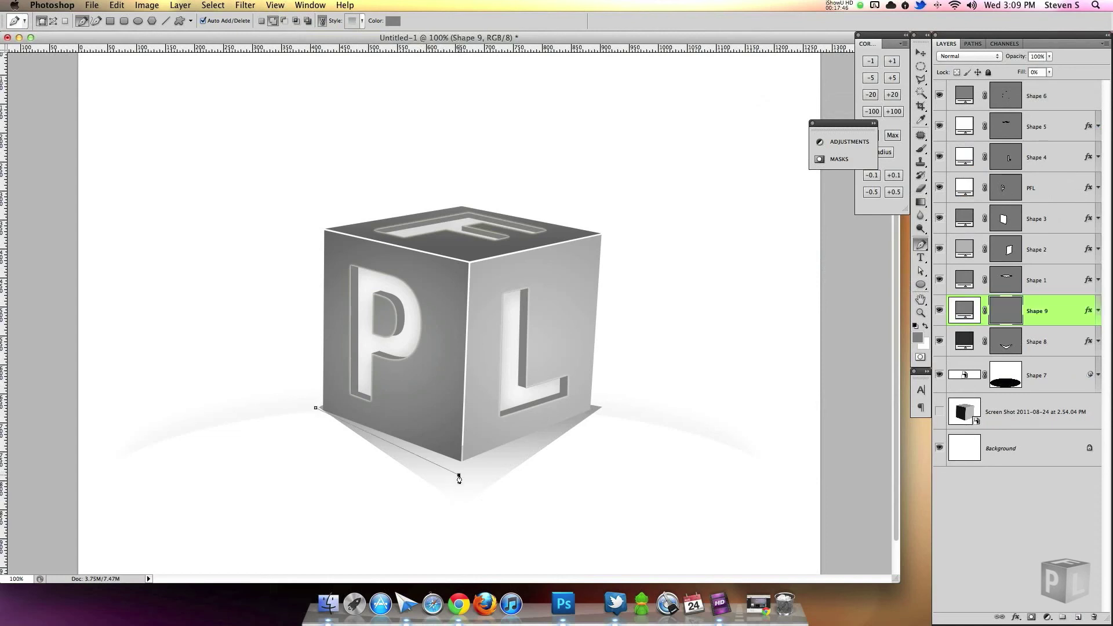
left_click(597, 411)
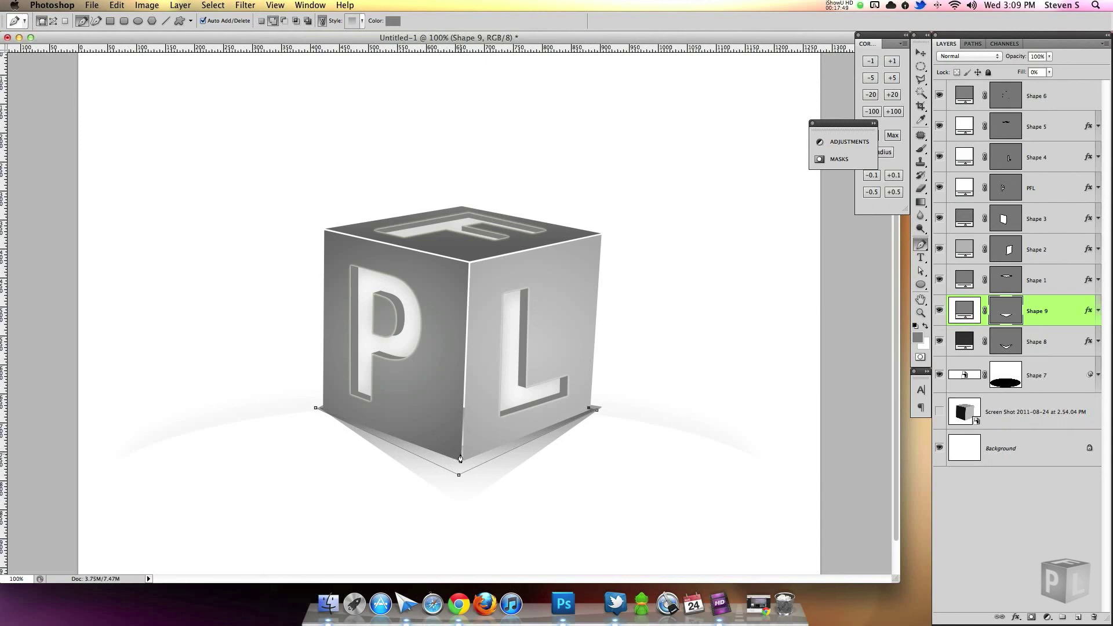
left_click(316, 410)
key("Return")
Turn off the Gradient Overlay on Shape 9, leaving the layer without any color overlay.
double_click(1068, 321)
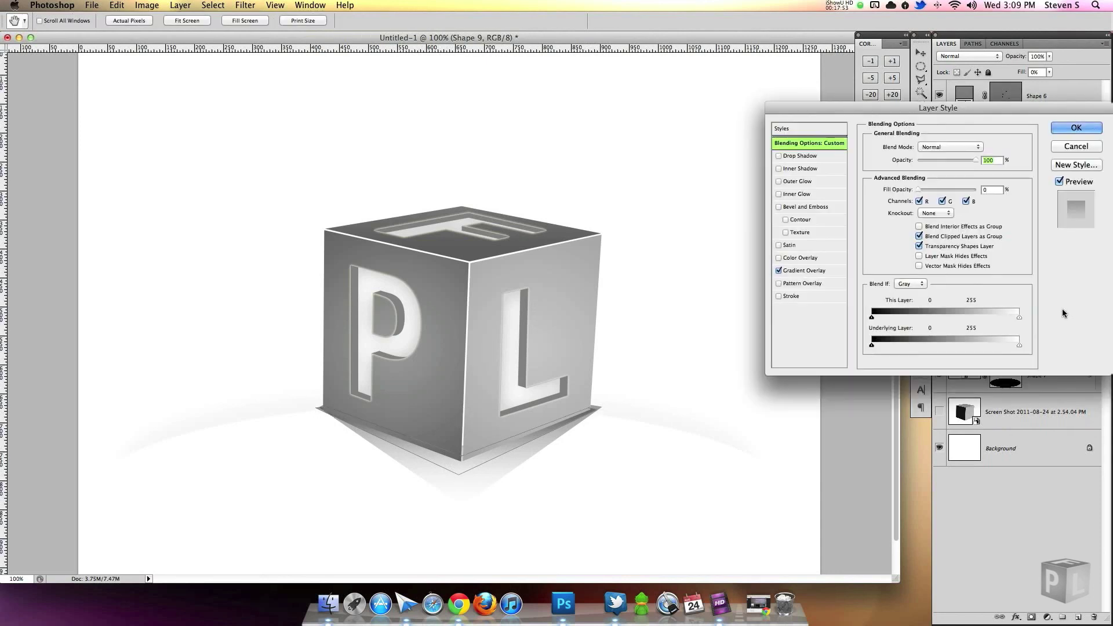
left_click(806, 271)
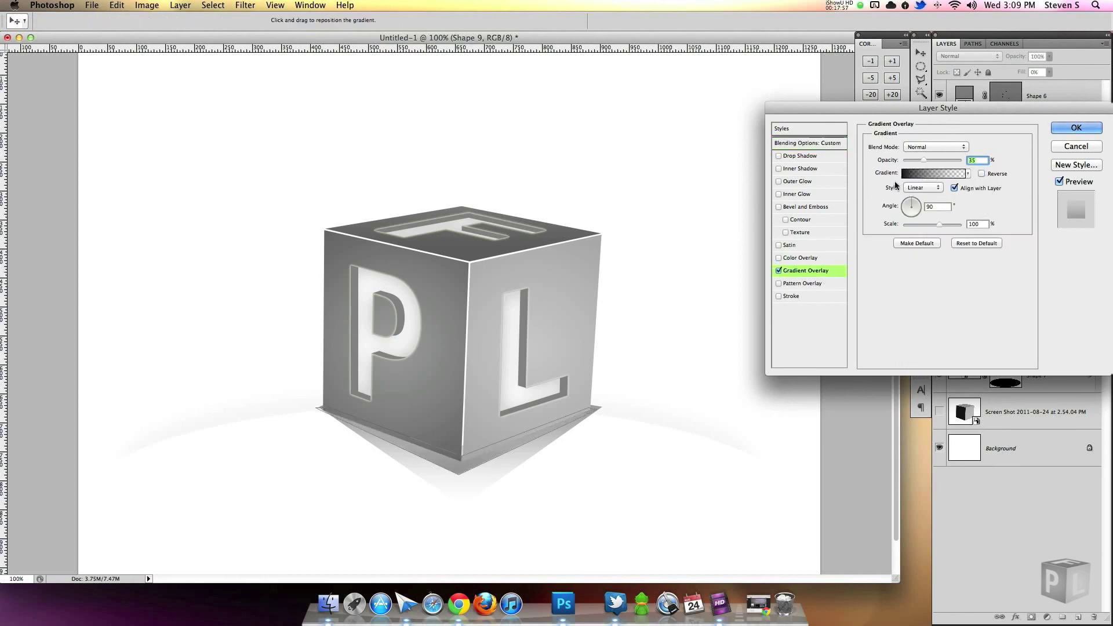
left_click(778, 271)
left_click(779, 258)
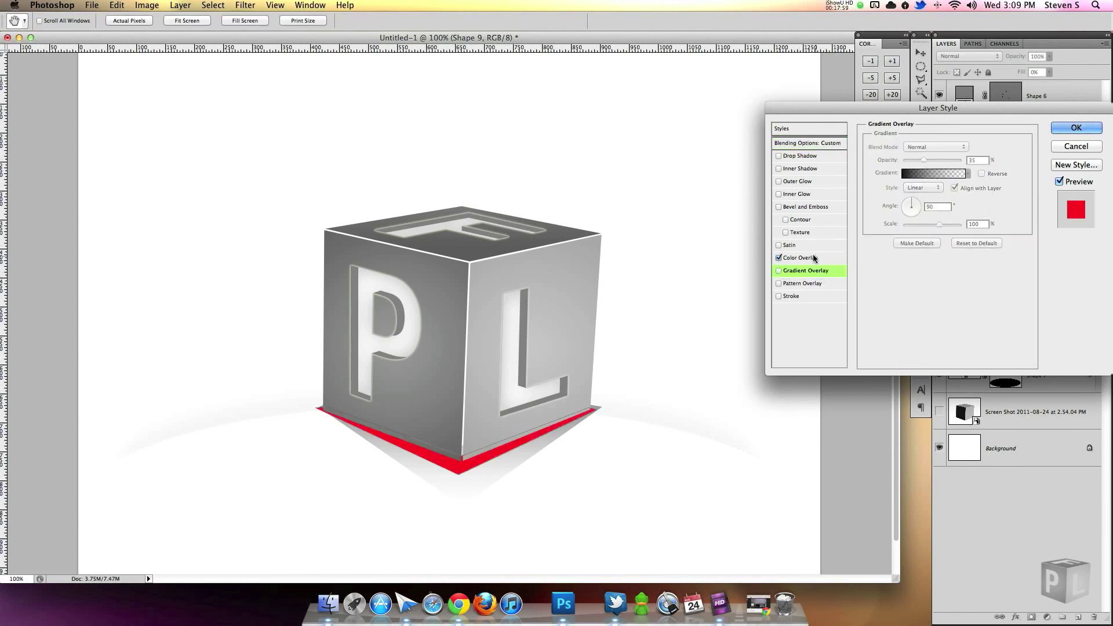
left_click(779, 258)
left_click(1087, 131)
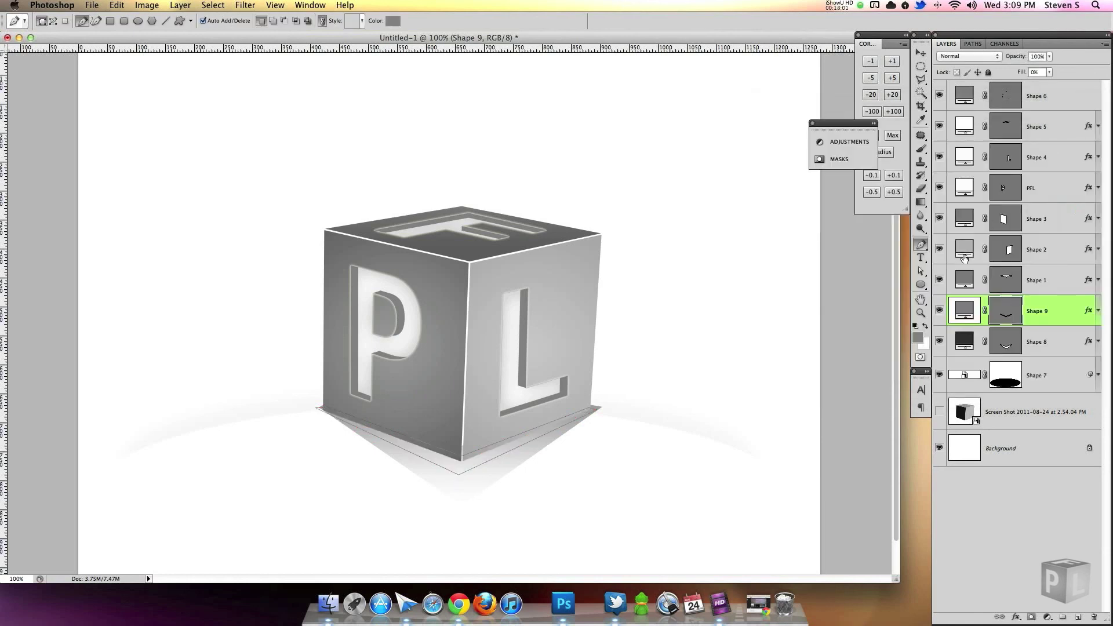
Change Shape 9's fill color to black (000000) and raise its fill opacity to 100%.
double_click(965, 311)
left_click_drag(763, 363, 718, 355)
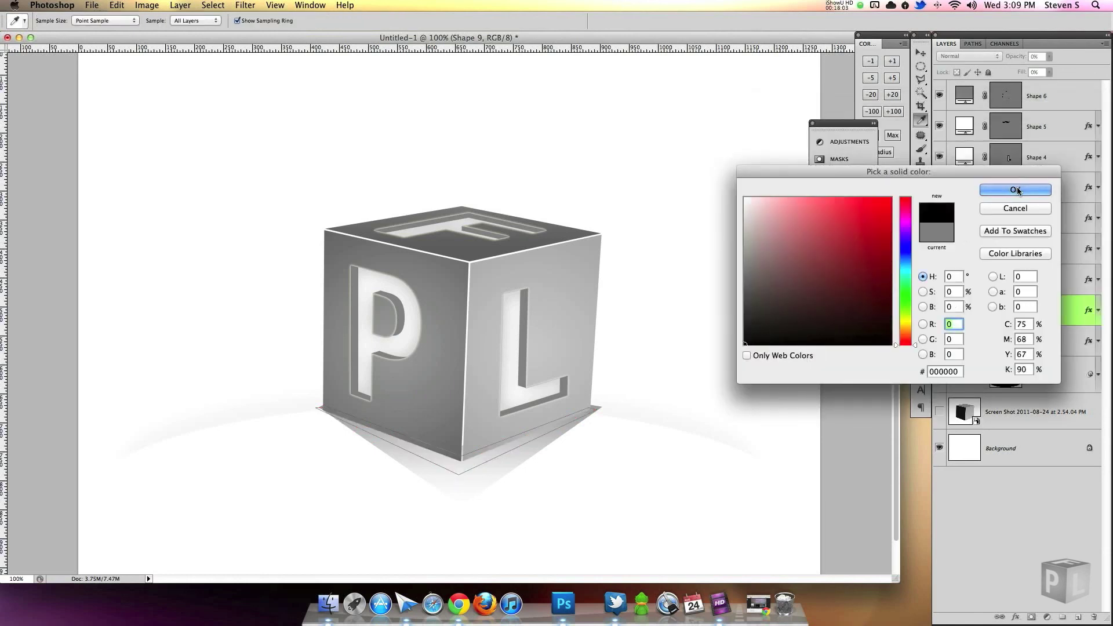
left_click(992, 189)
left_click_drag(1023, 70, 1098, 78)
Rasterize Shape 9 and apply a Gaussian Blur with a radius of 8.6 pixels.
left_click(246, 7)
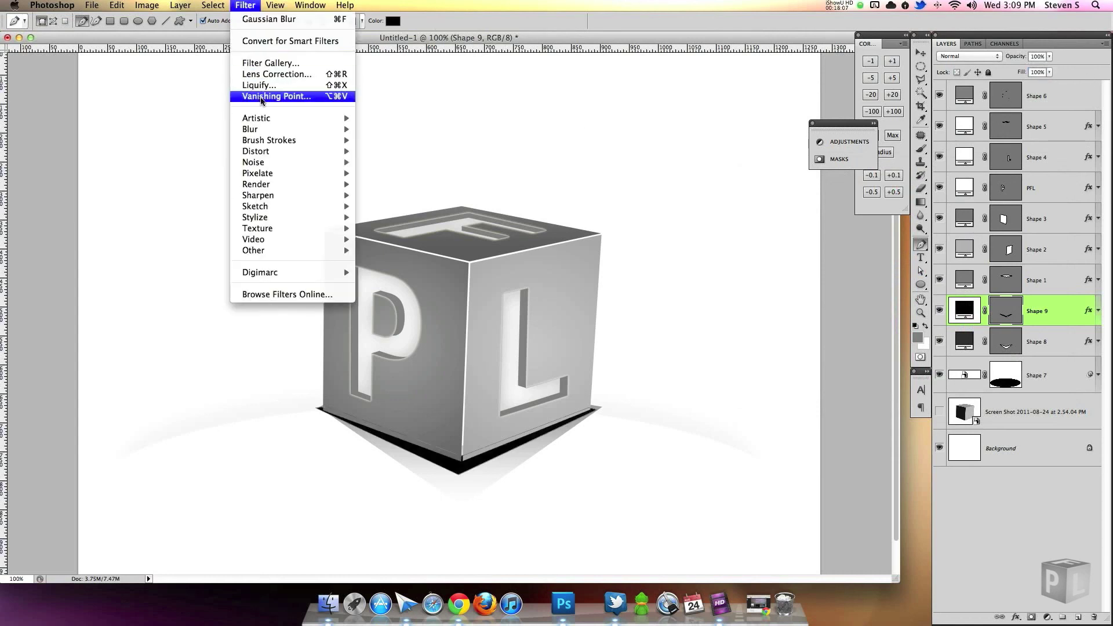
mouse_move(322, 129)
left_click(399, 174)
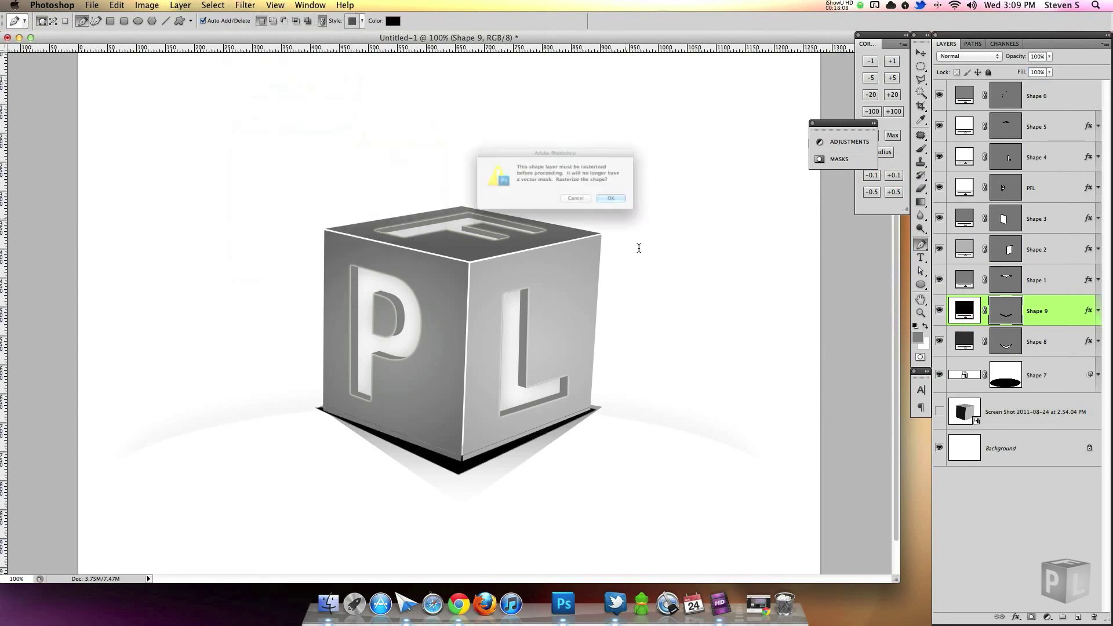
key("Return")
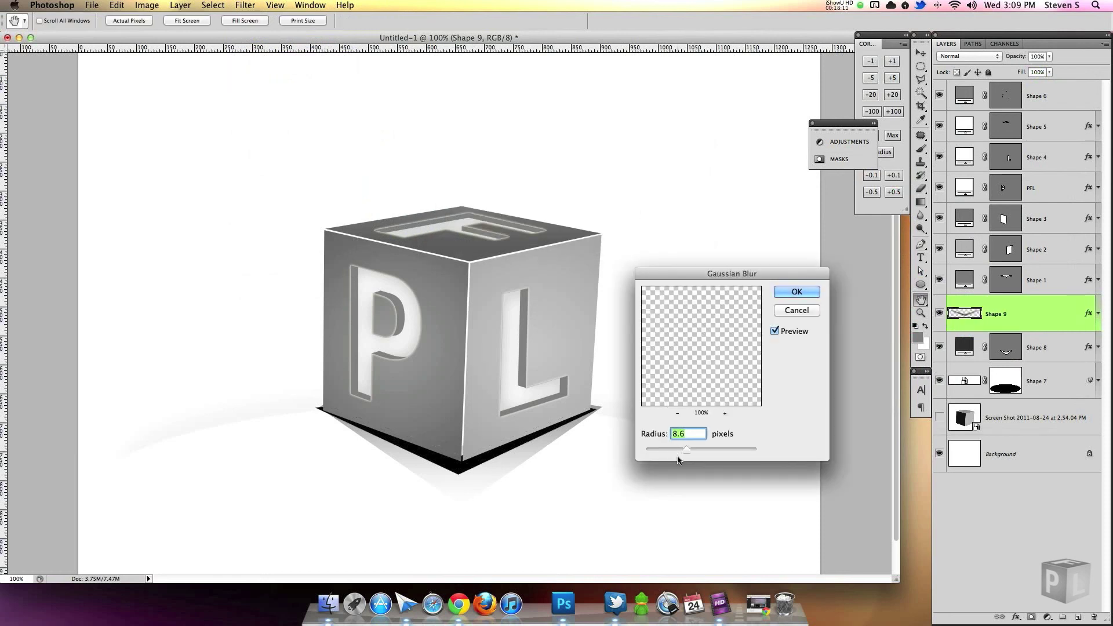
left_click(797, 292)
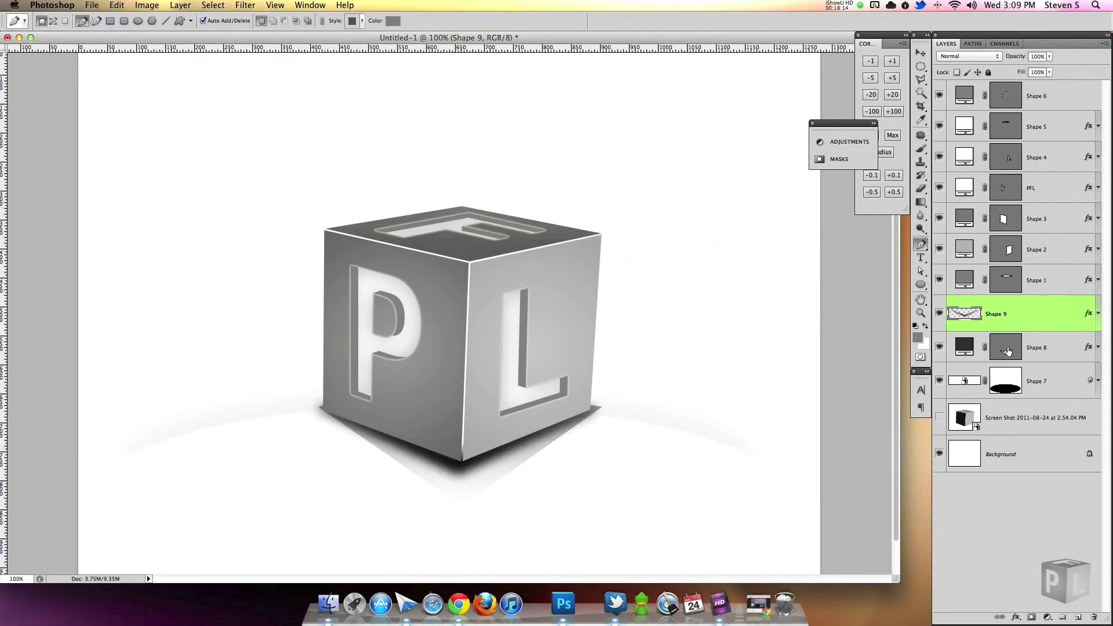
Rasterize Shape 8 and soften it with a Gaussian Blur of 2.3 pixels radius.
left_click(1035, 354)
left_click(243, 5)
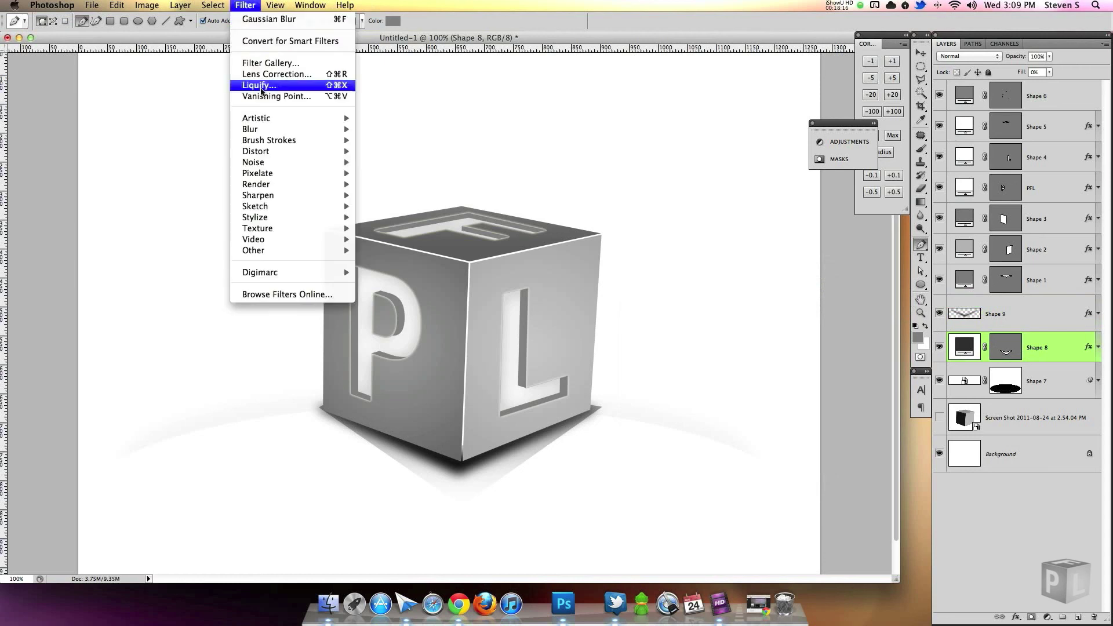
mouse_move(313, 129)
left_click(392, 177)
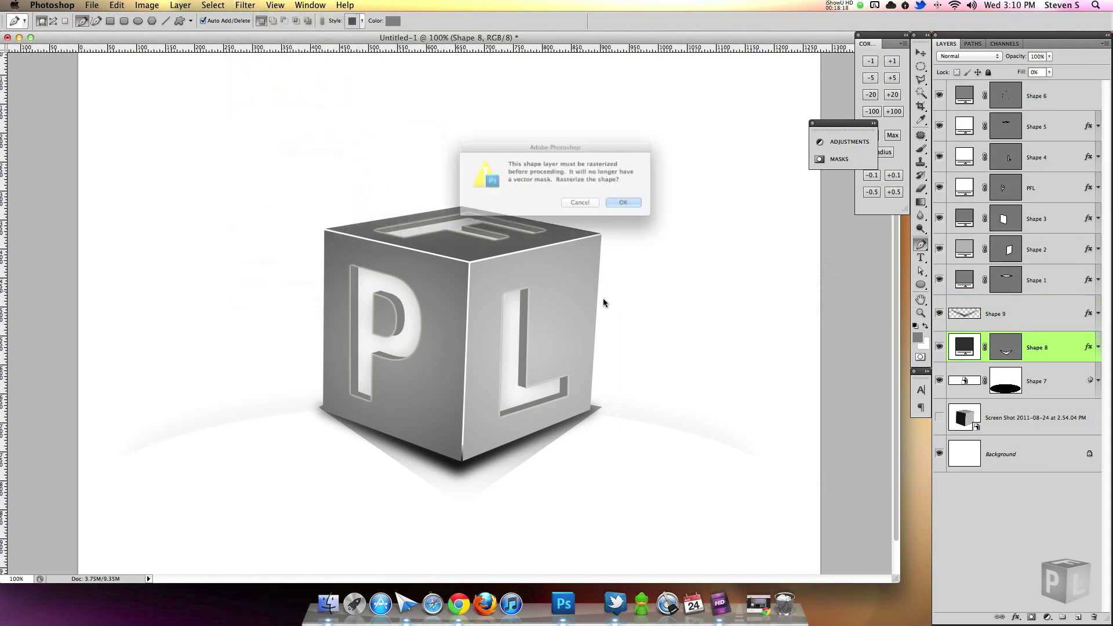
left_click(639, 209)
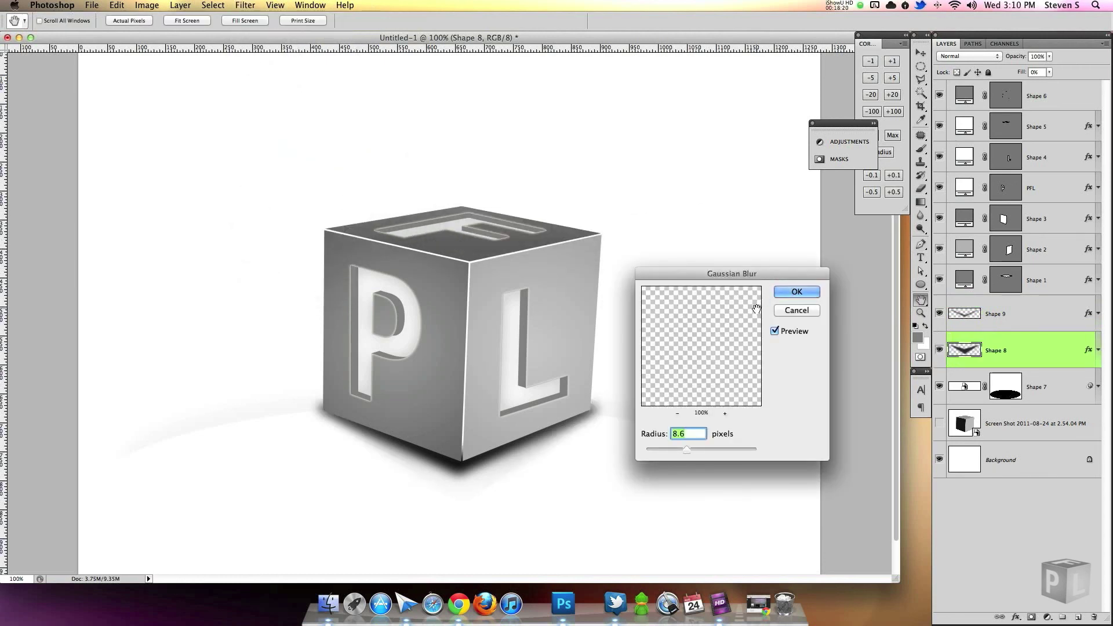
left_click_drag(686, 449, 659, 450)
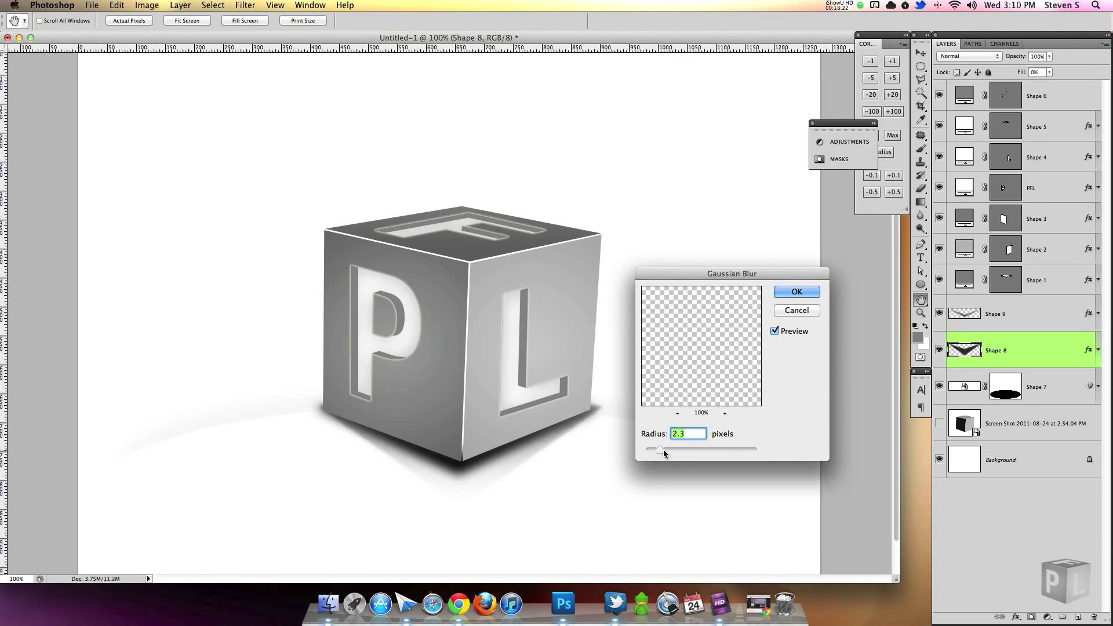
left_click(797, 291)
key("p")
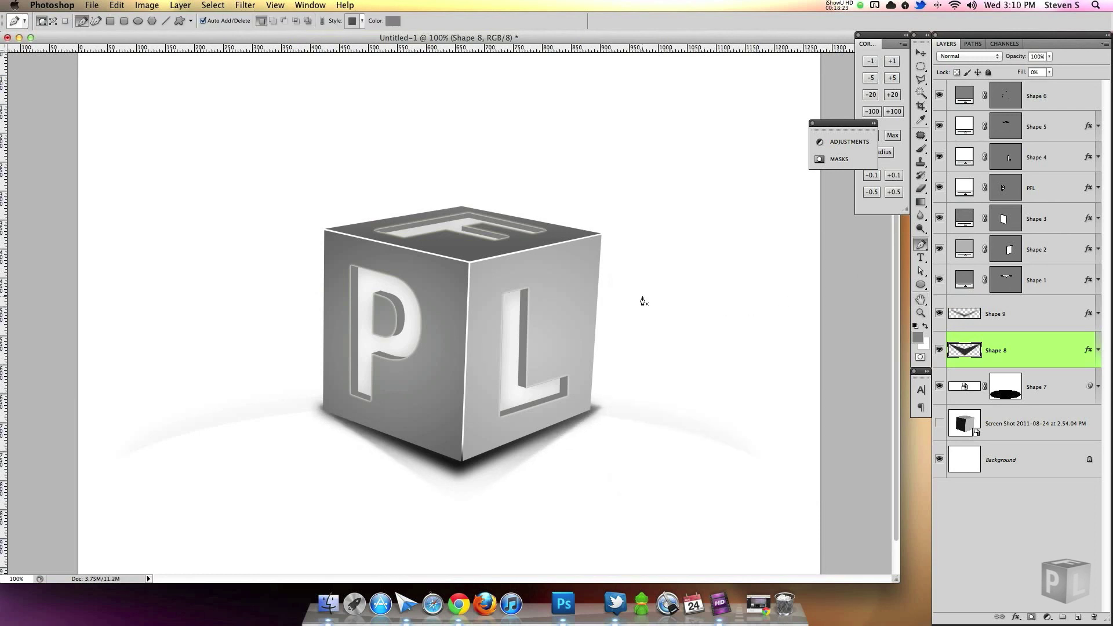
Outline the cube's bottom front corner with the Polygonal Lasso, delete Shape 9's shadow inside it, and deselect.
key("super+minus")
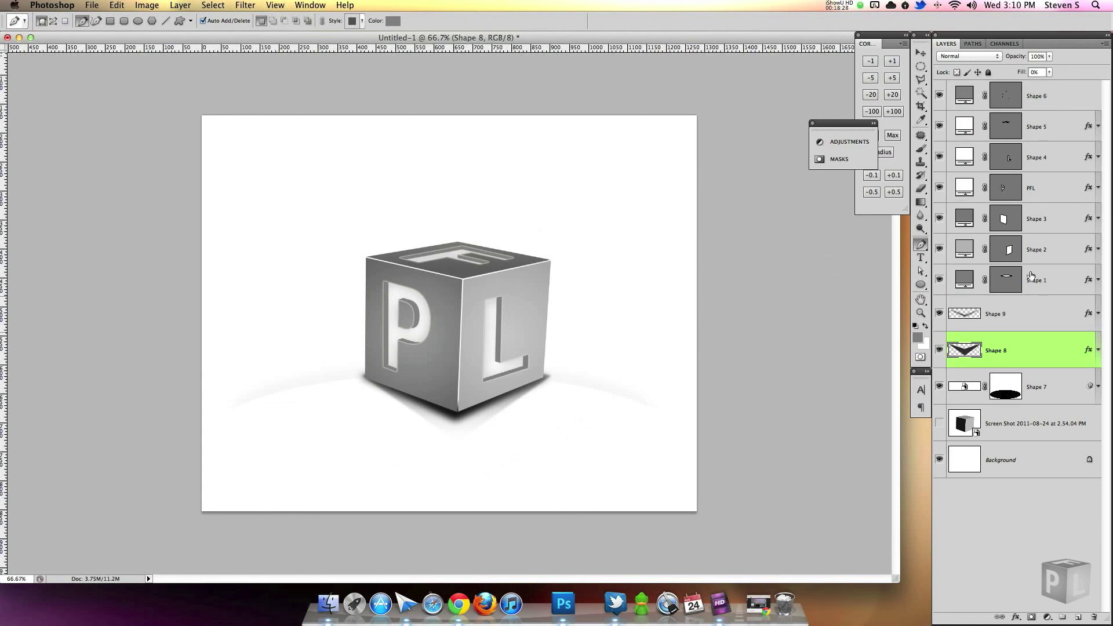
key("super+plus")
key("super+plus")
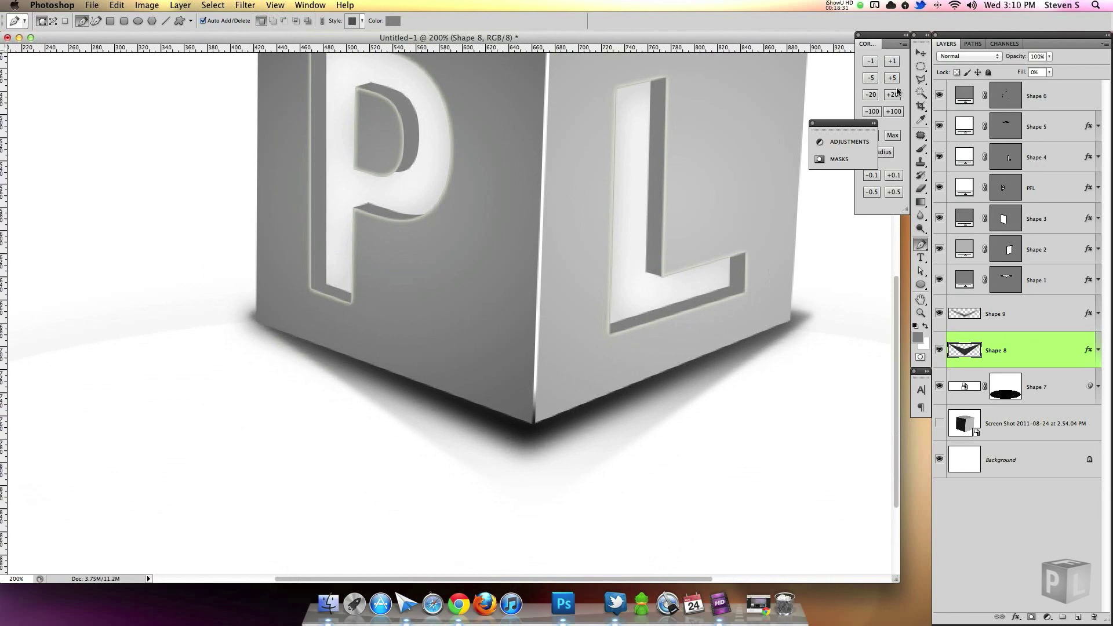
left_click(924, 81)
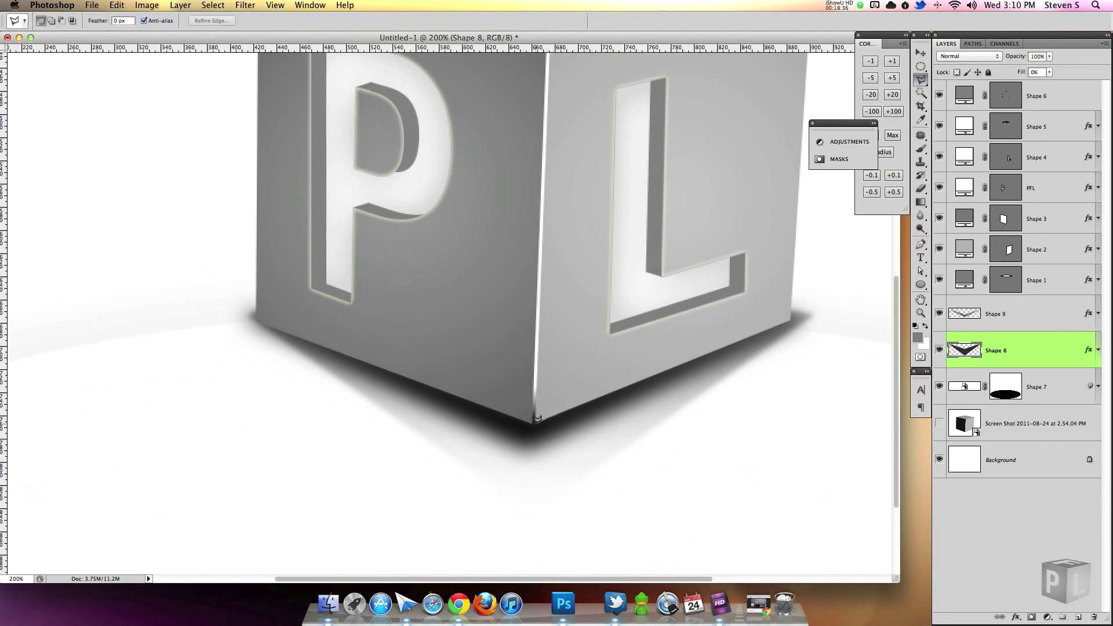
left_click(489, 388)
left_click(512, 366)
left_click(554, 372)
left_click(571, 385)
double_click(550, 413)
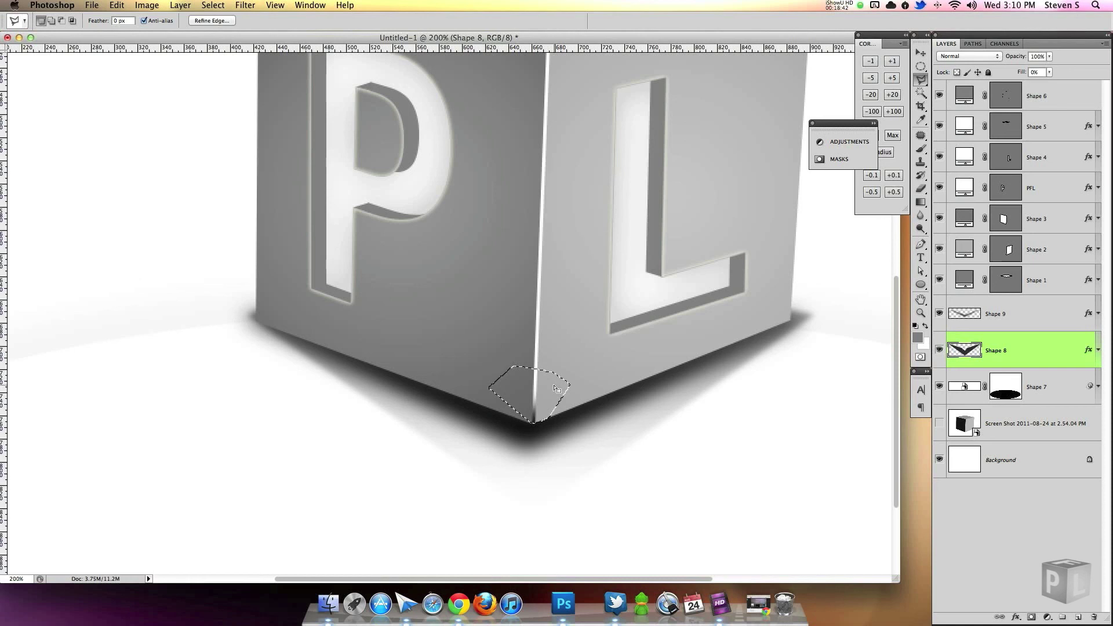
left_click(1041, 320)
key("super+shift+i")
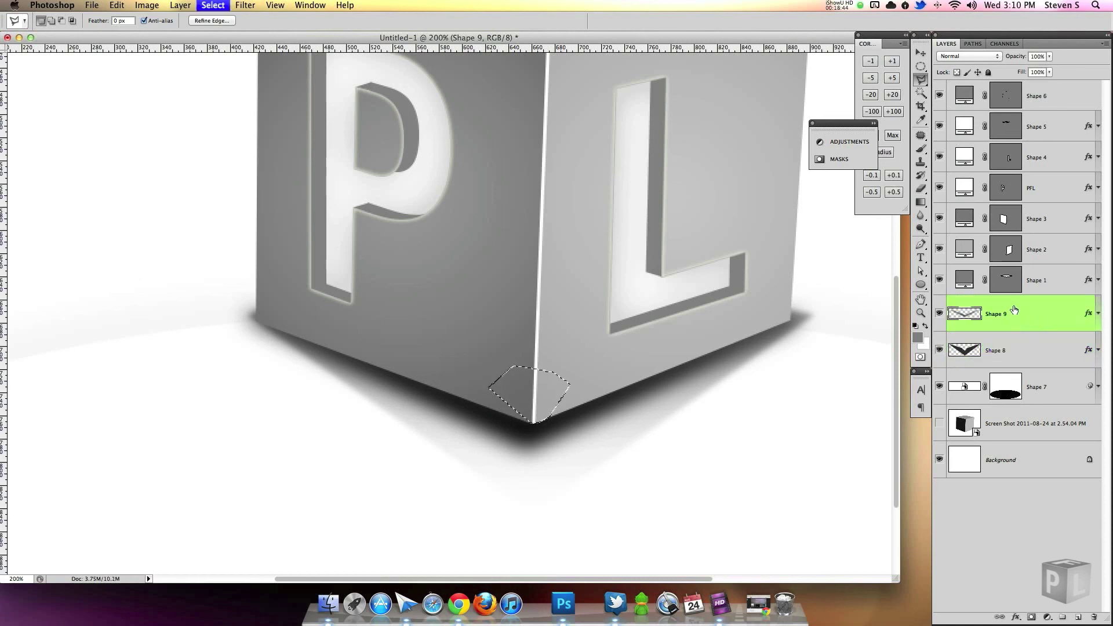
key("super+d")
On a new top layer, add the black text "PixelForLife.com" below the cube at a font size of 21 px.
key("super+minus")
key("super+minus")
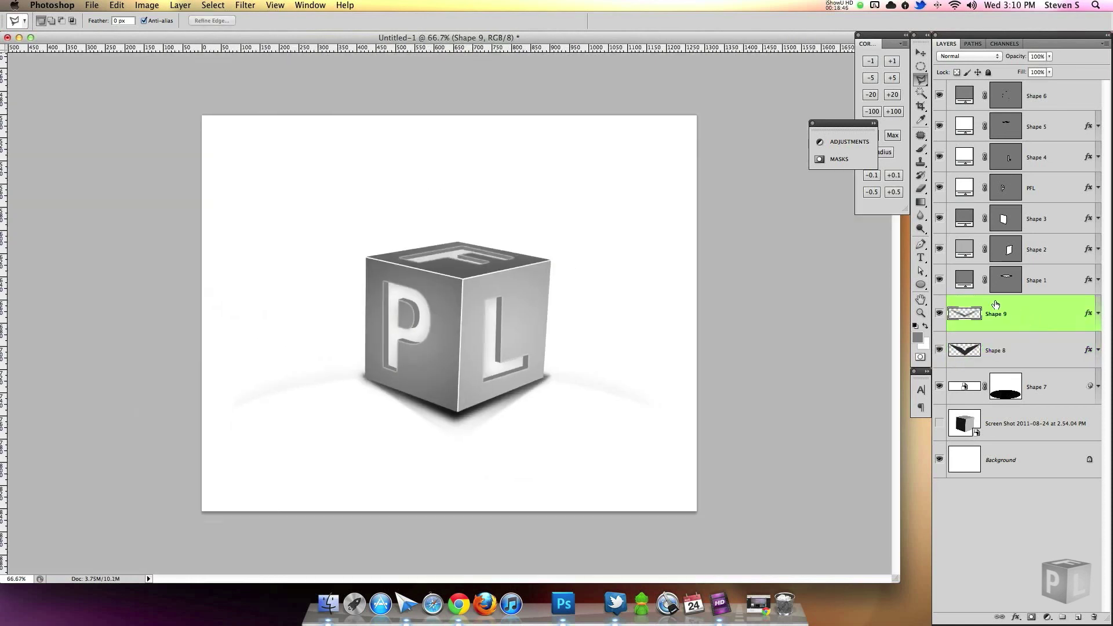
key("super+plus")
left_click_drag(584, 410, 579, 275)
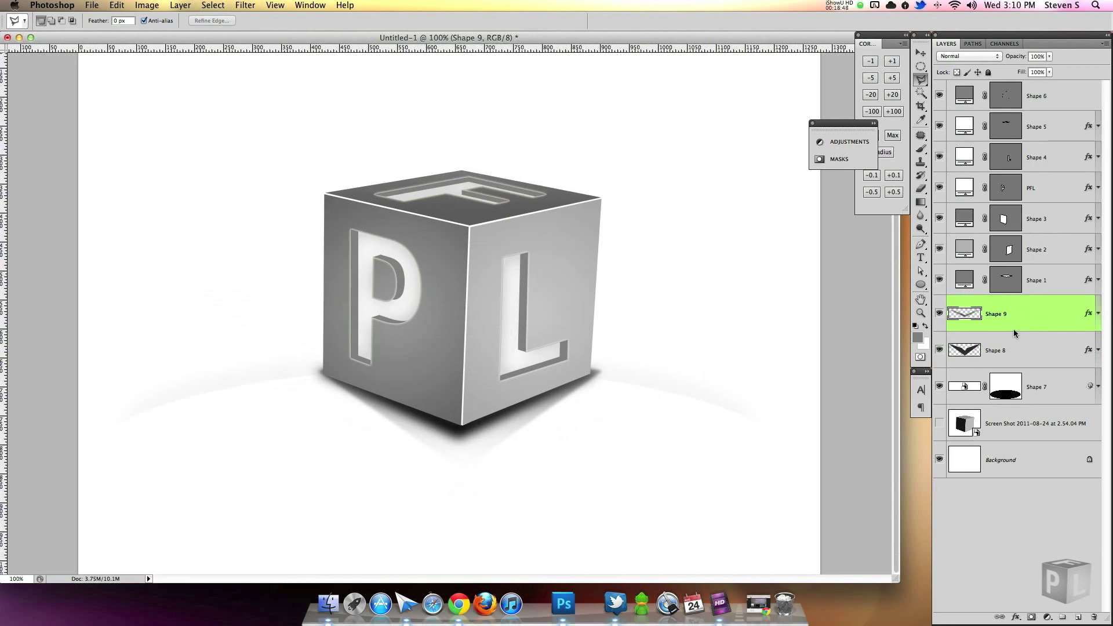
left_click(1060, 99)
left_click(1079, 617)
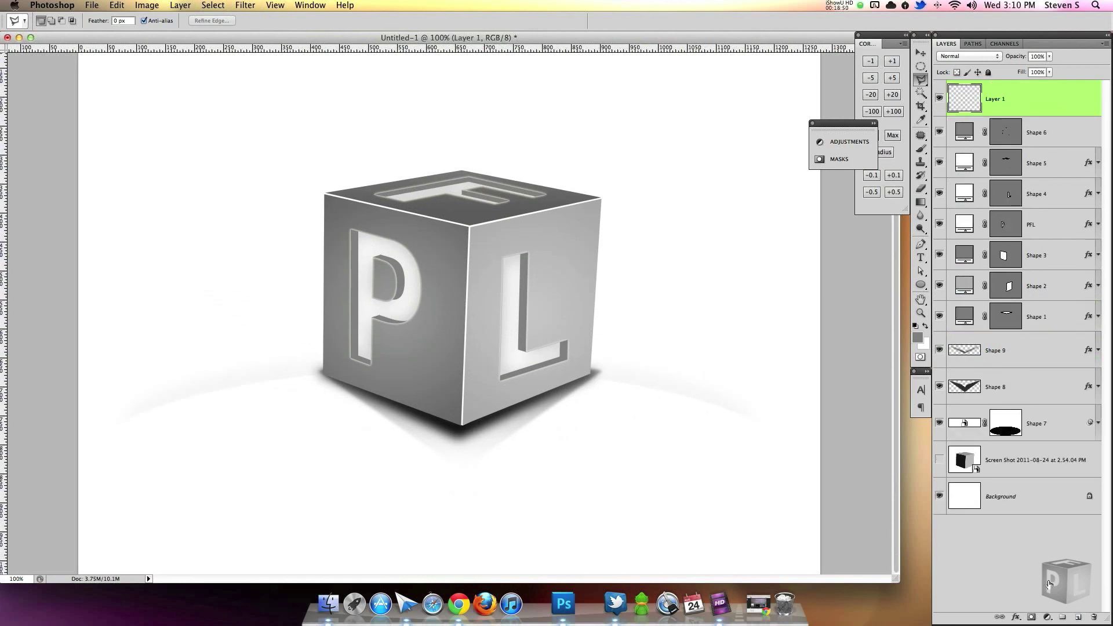
key("d")
key("t")
key("x")
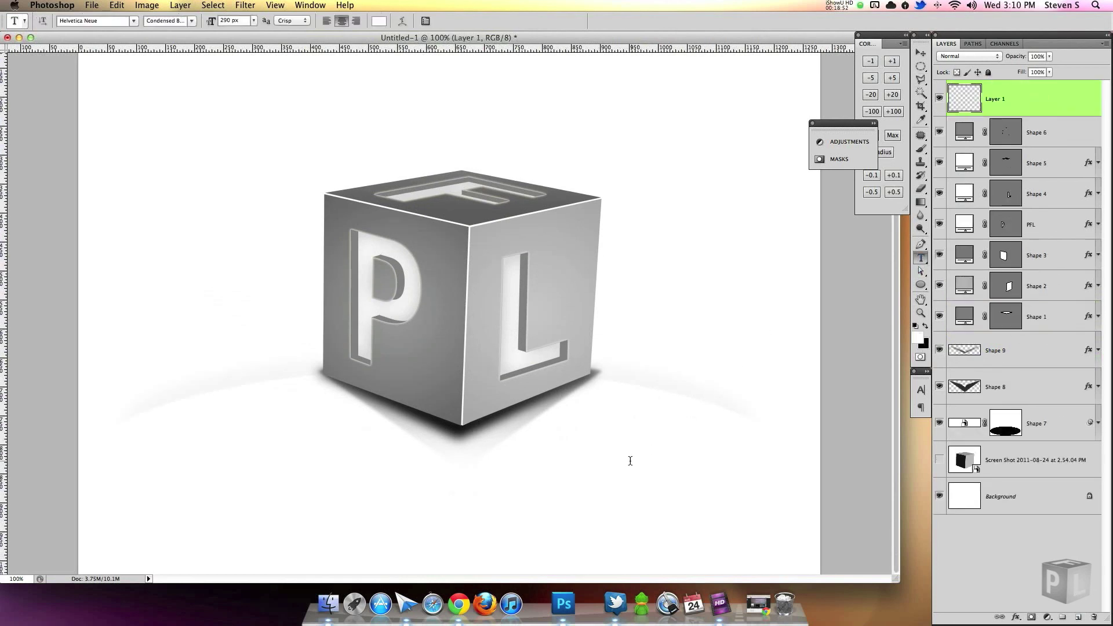
key("x")
left_click(568, 522)
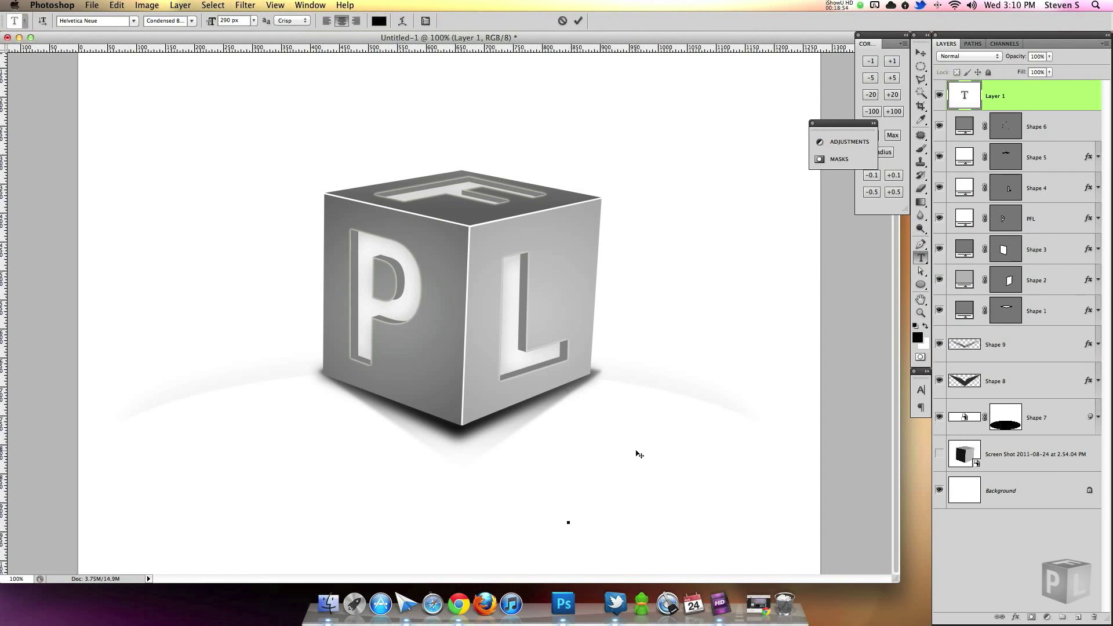
left_click_drag(213, 25, 57, 29)
type("fe.com")
key("super+a")
left_click_drag(211, 21, 215, 27)
Change the PixelForLife.com text color to dark grey 373737 and move the text to the canvas's lower-right corner.
left_click(380, 23)
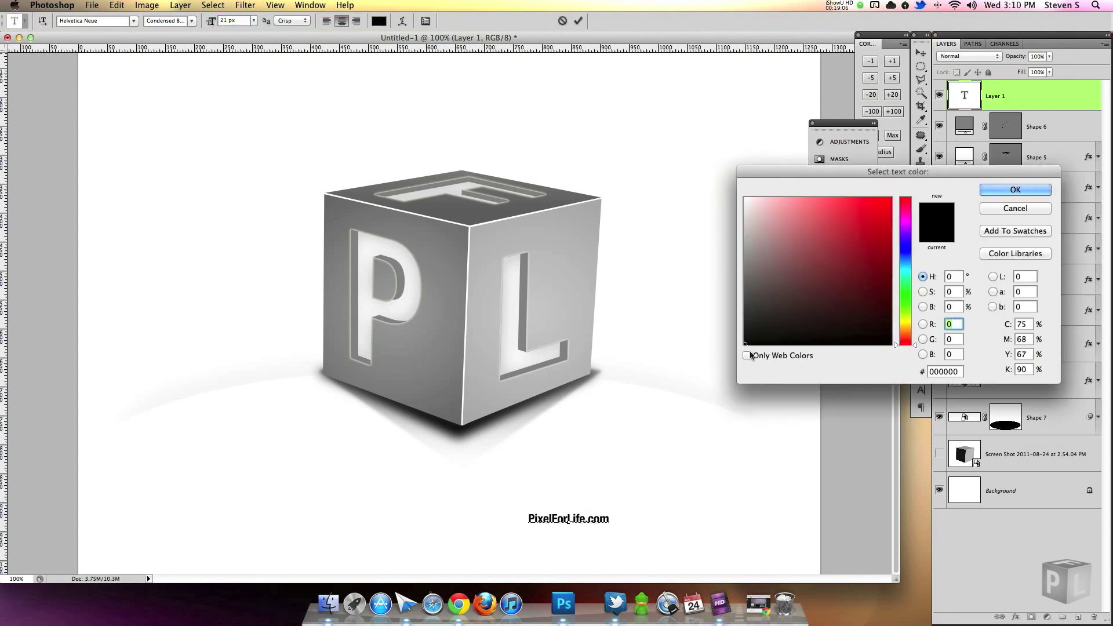
left_click_drag(748, 326, 721, 313)
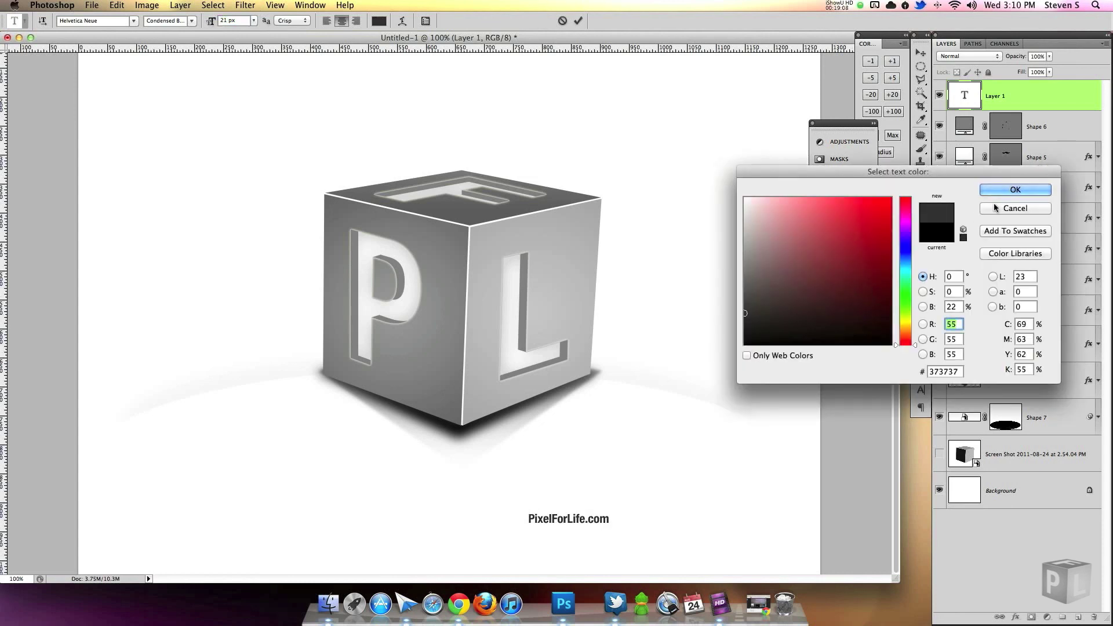
left_click(1015, 190)
left_click(921, 53)
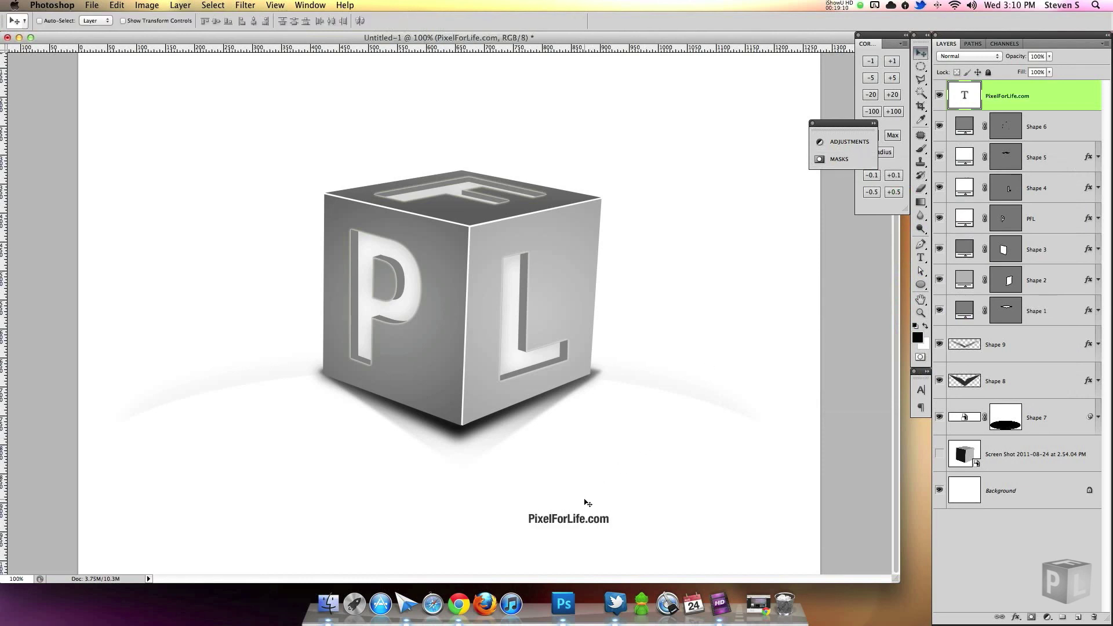
left_click_drag(586, 503, 737, 533)
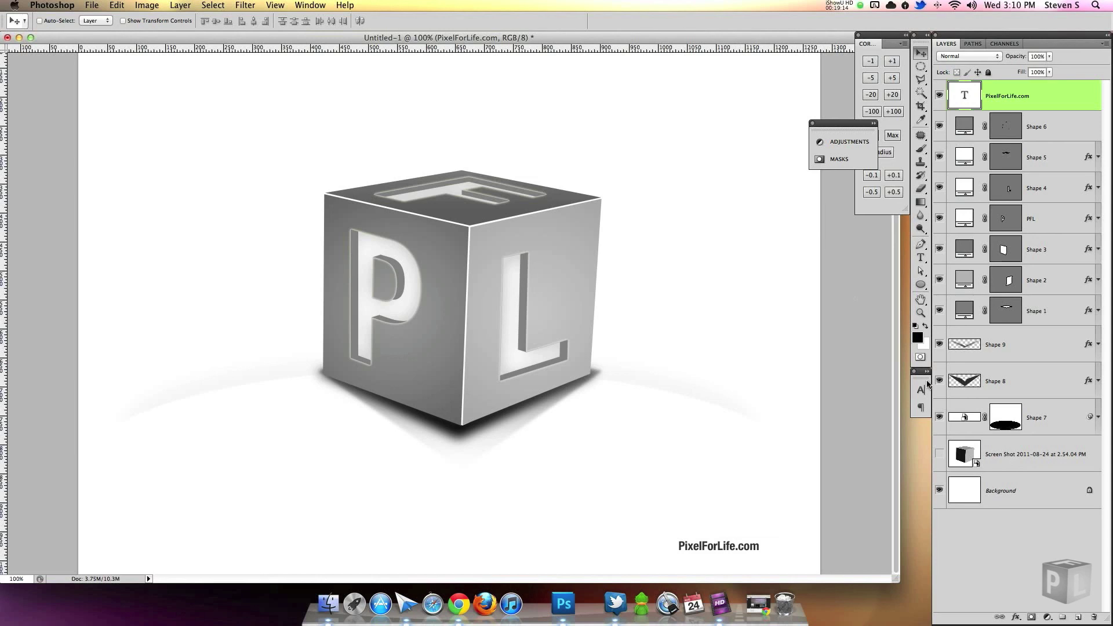